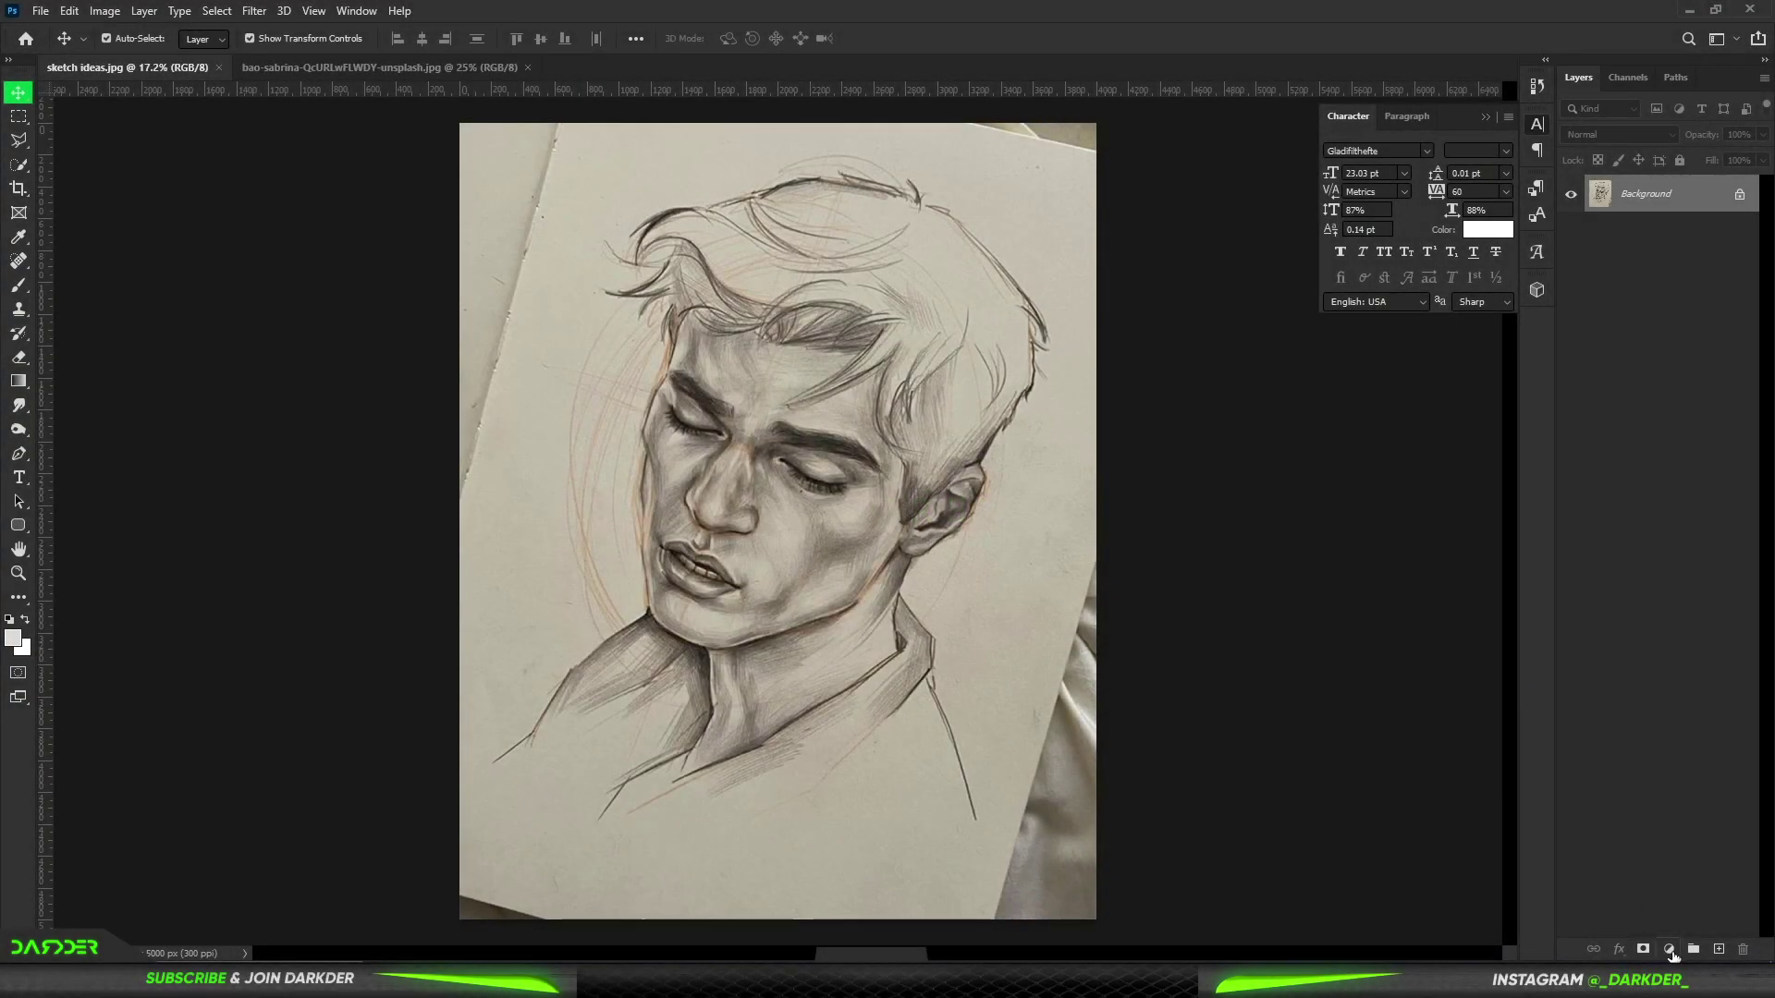
- Add a Curves adjustment layer with the top-right point pulled down to darken the sketch
left_click(1670, 951)
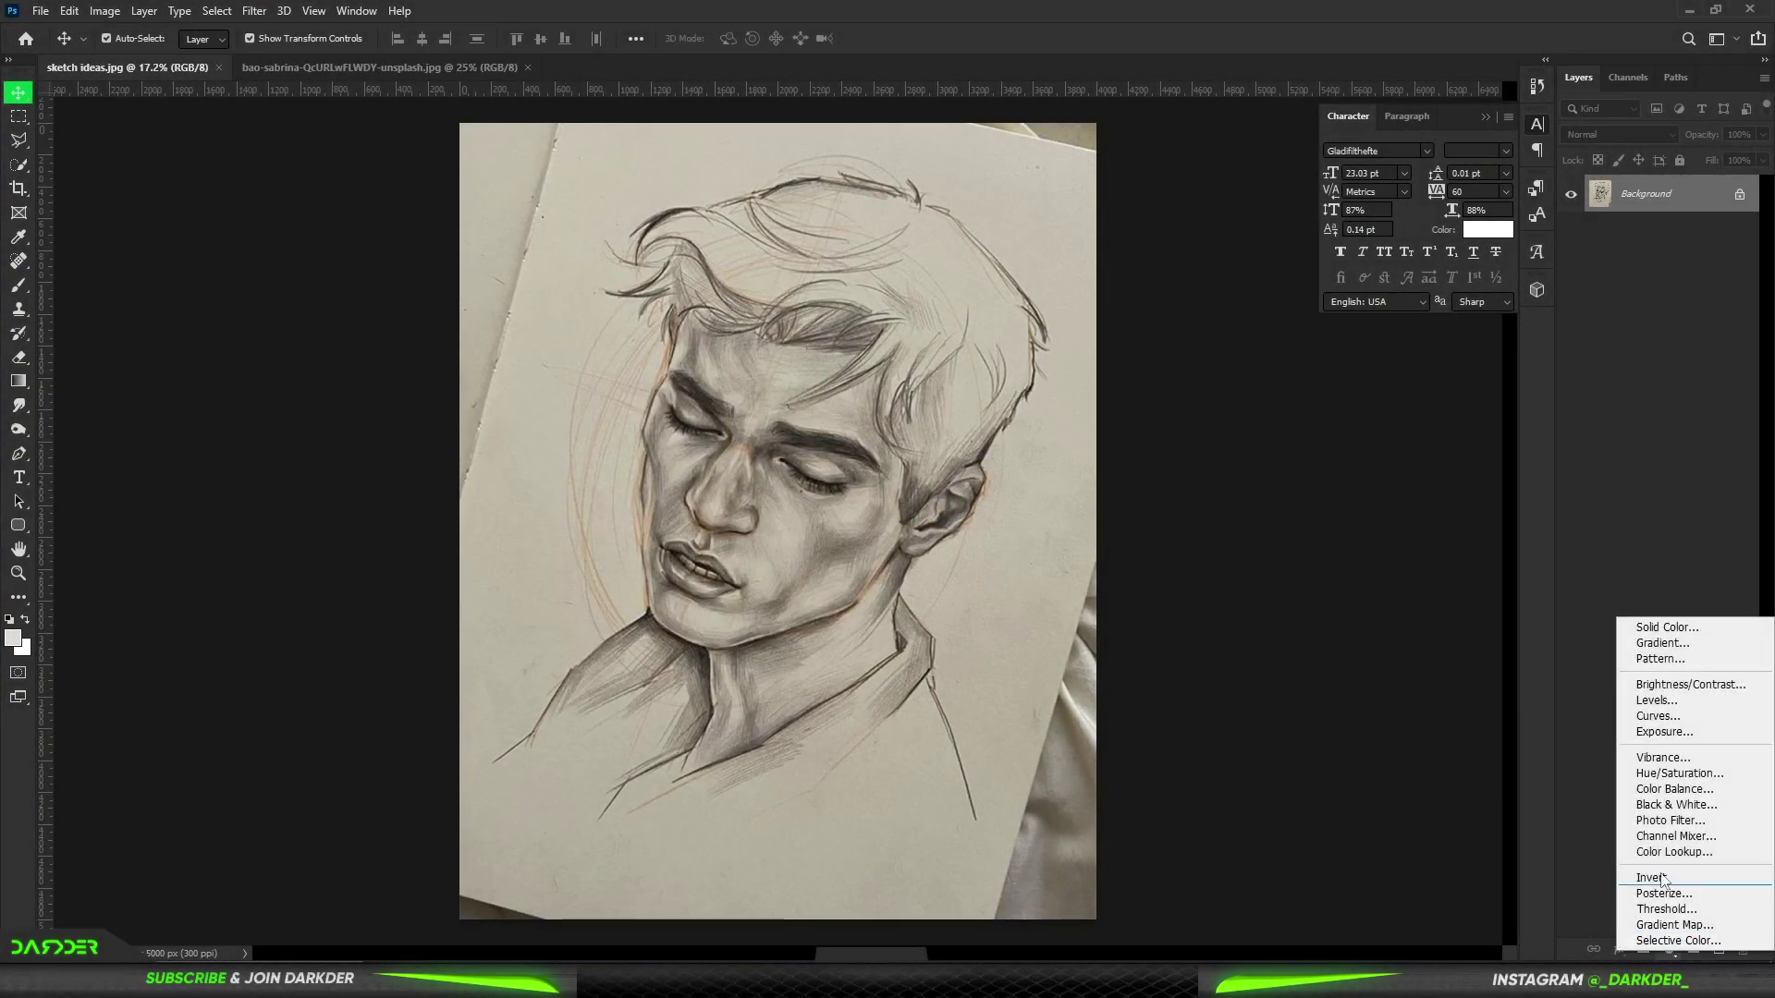
left_click(1657, 717)
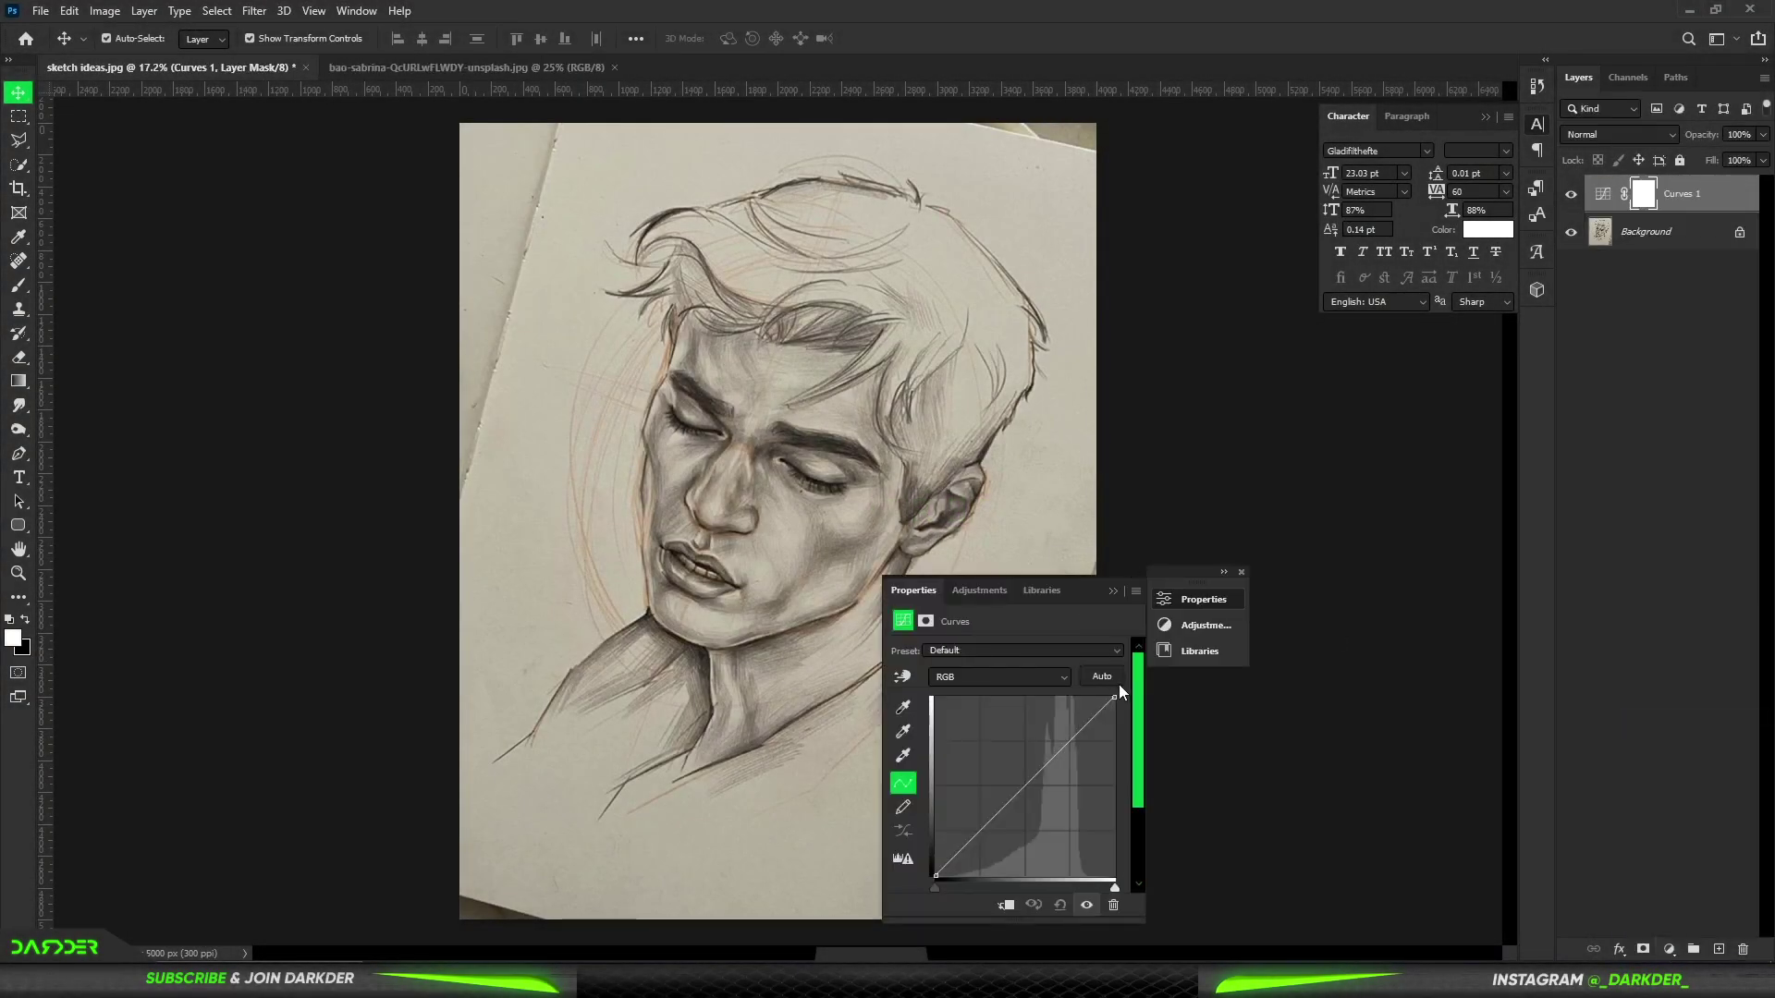
left_click_drag(1124, 719, 1144, 782)
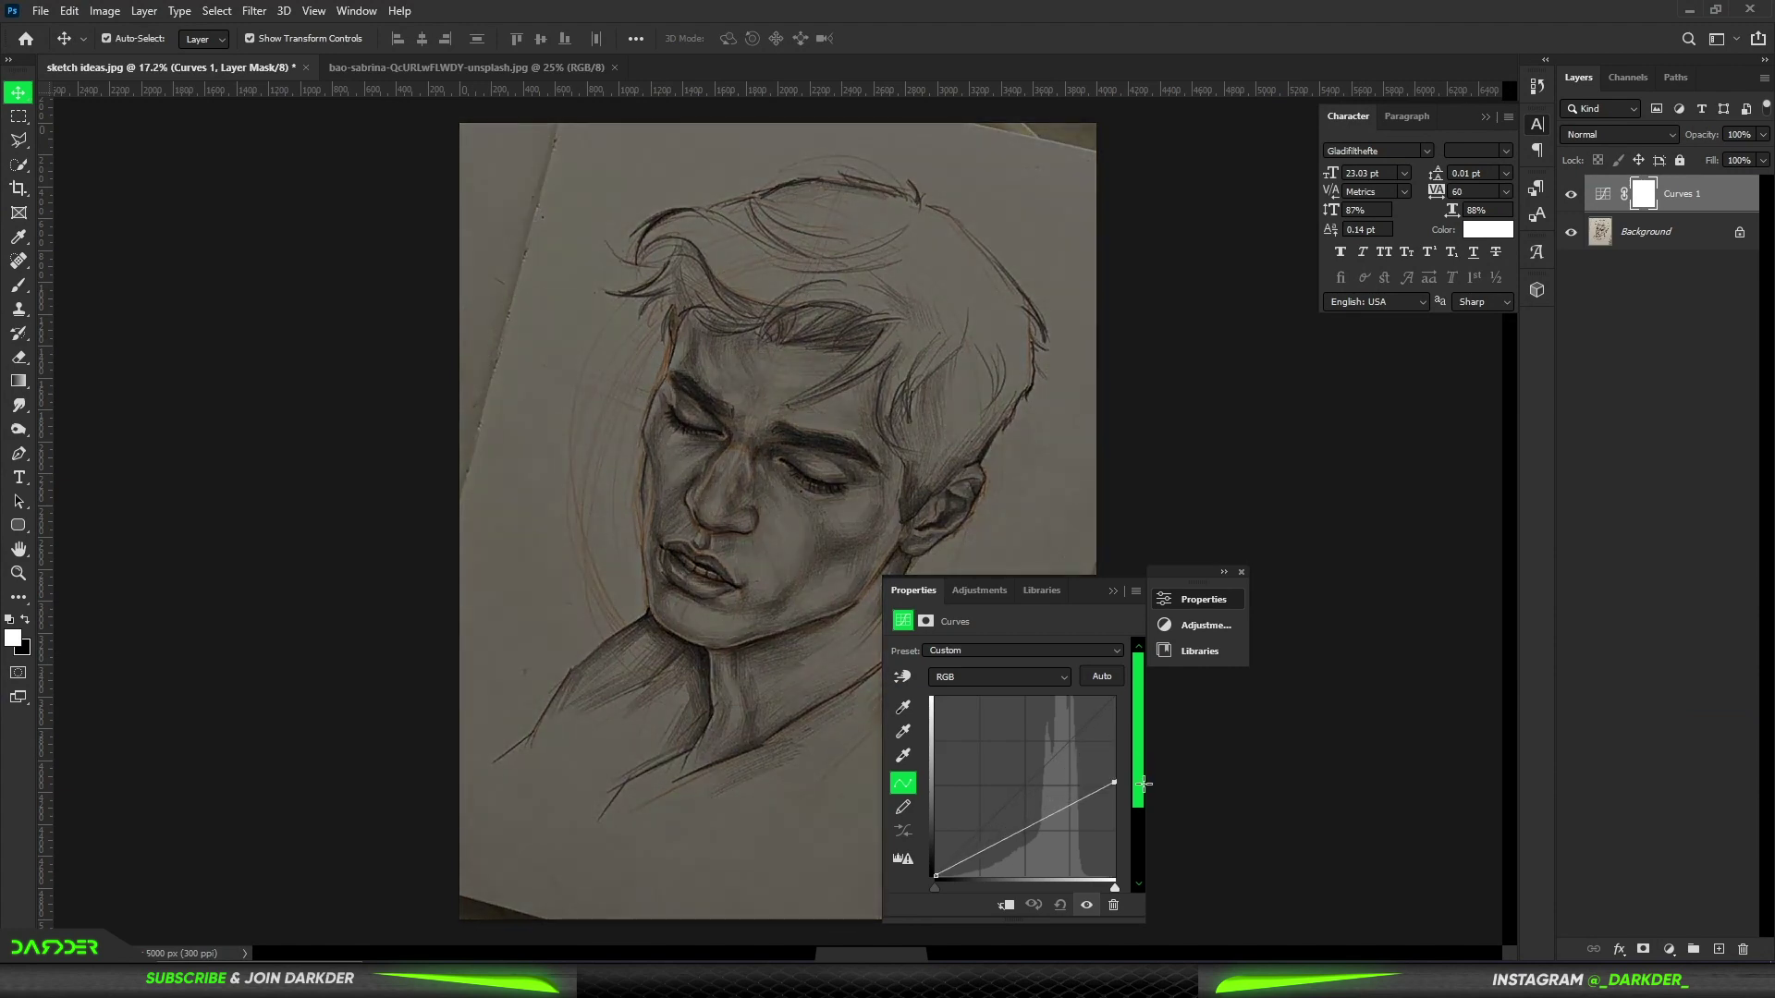
left_click(1113, 591)
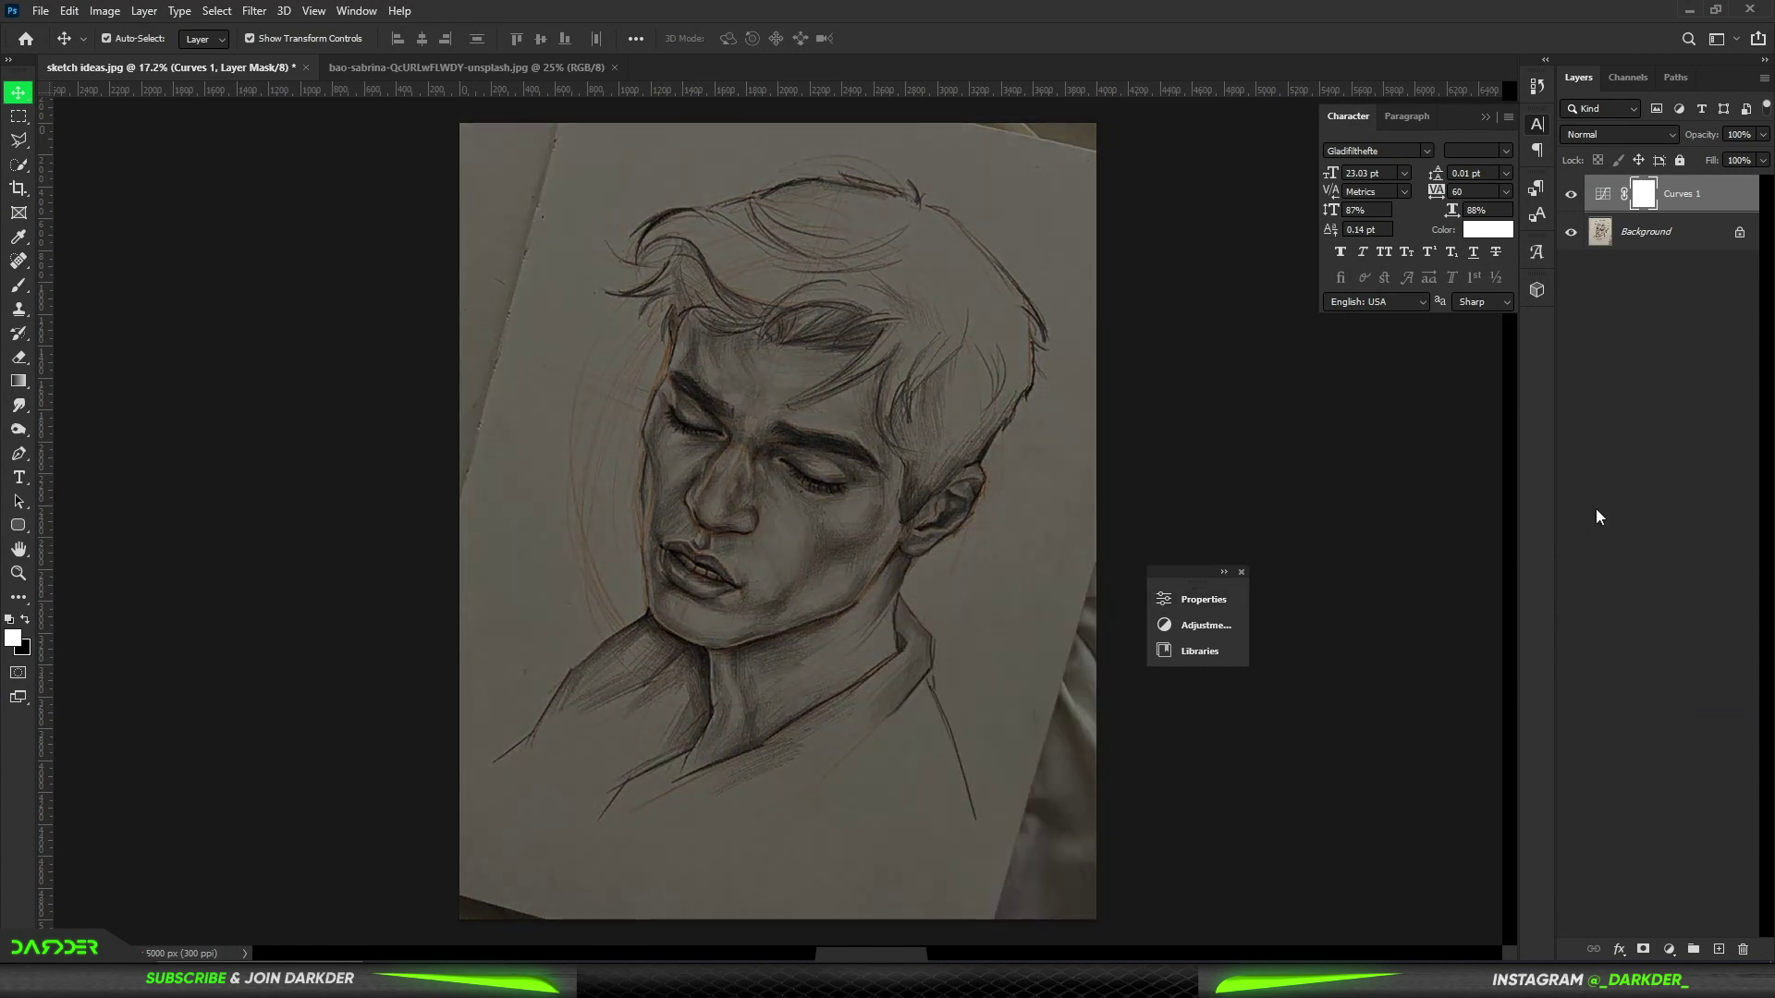
left_click(1613, 600)
left_click(1666, 952)
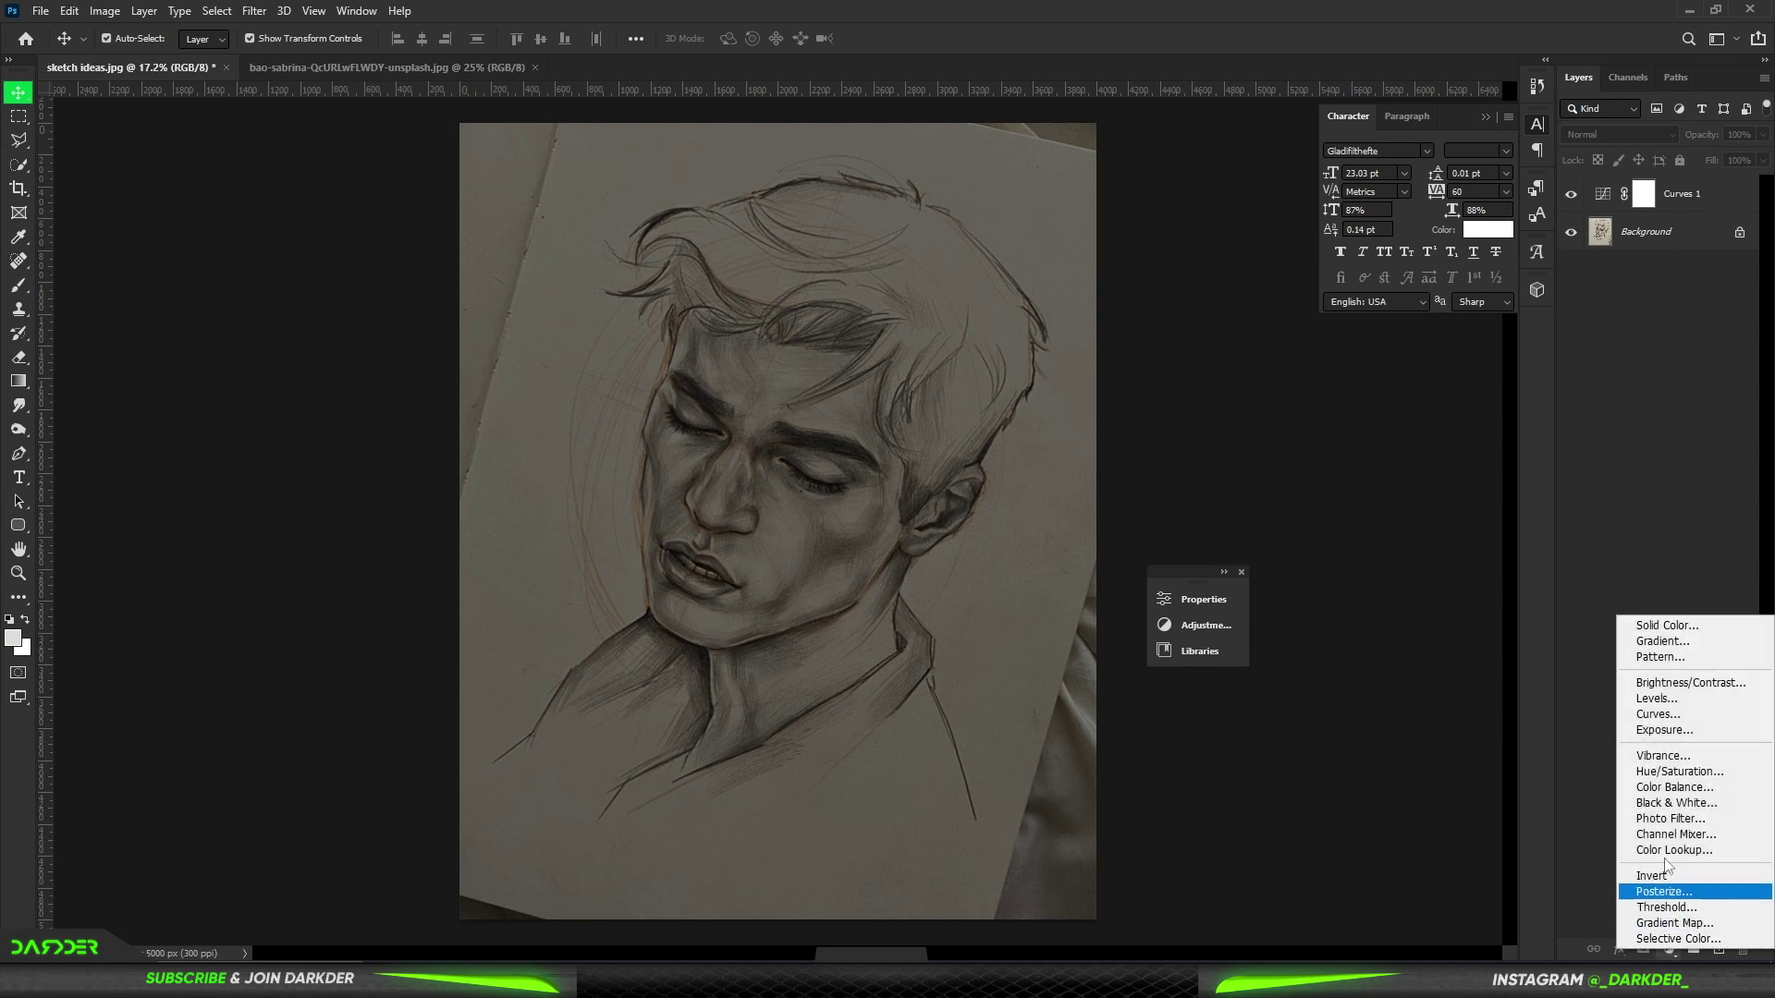
- Add a bright saturated green Solid Color fill layer
left_click(1639, 621)
left_click_drag(1504, 507, 1505, 467)
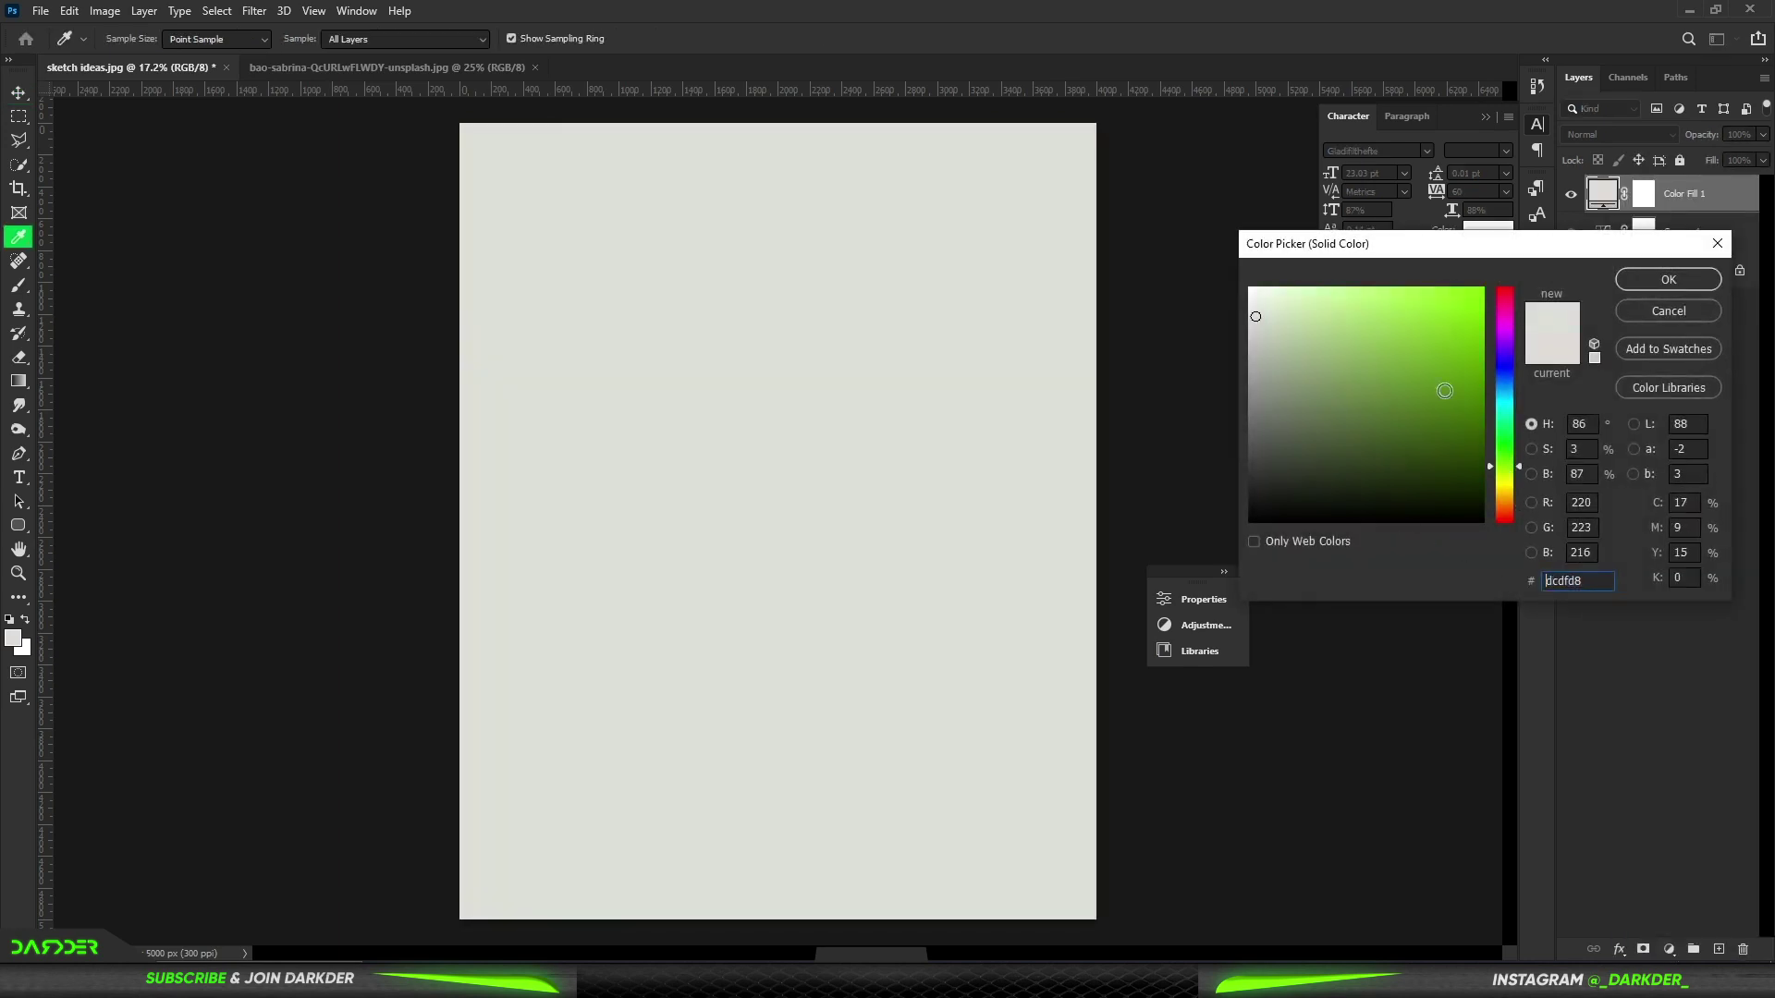
left_click_drag(1450, 384, 1498, 276)
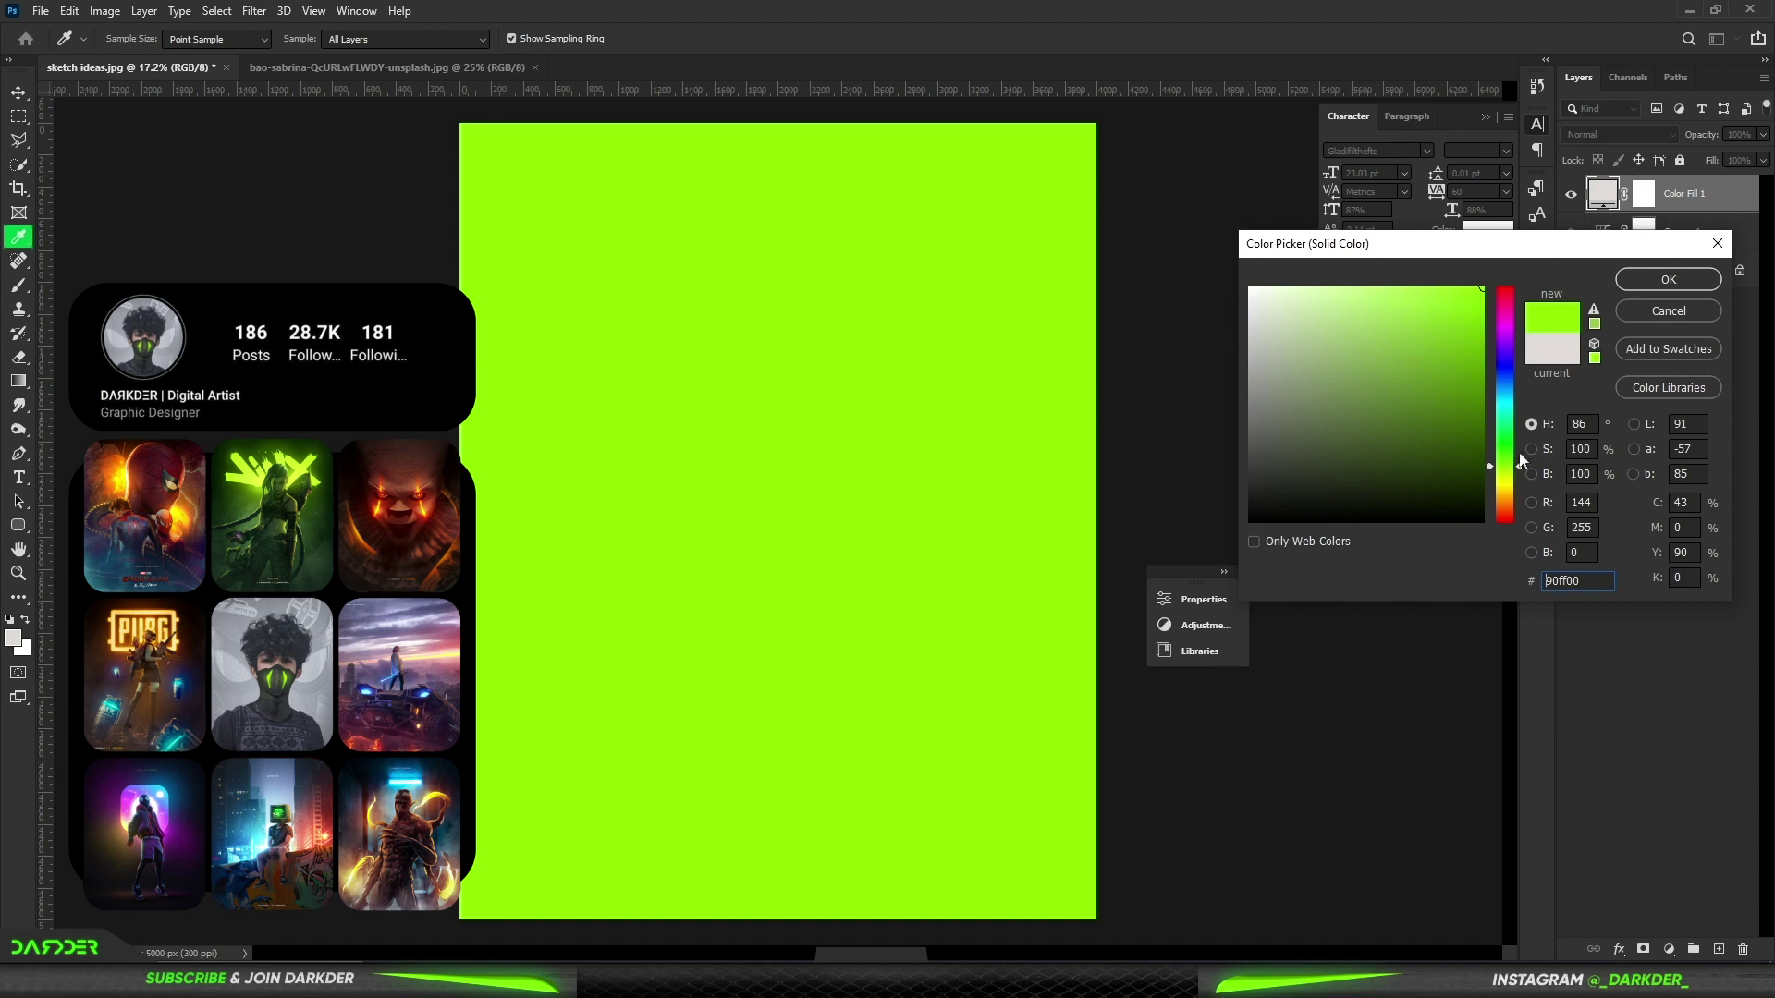
left_click(1646, 282)
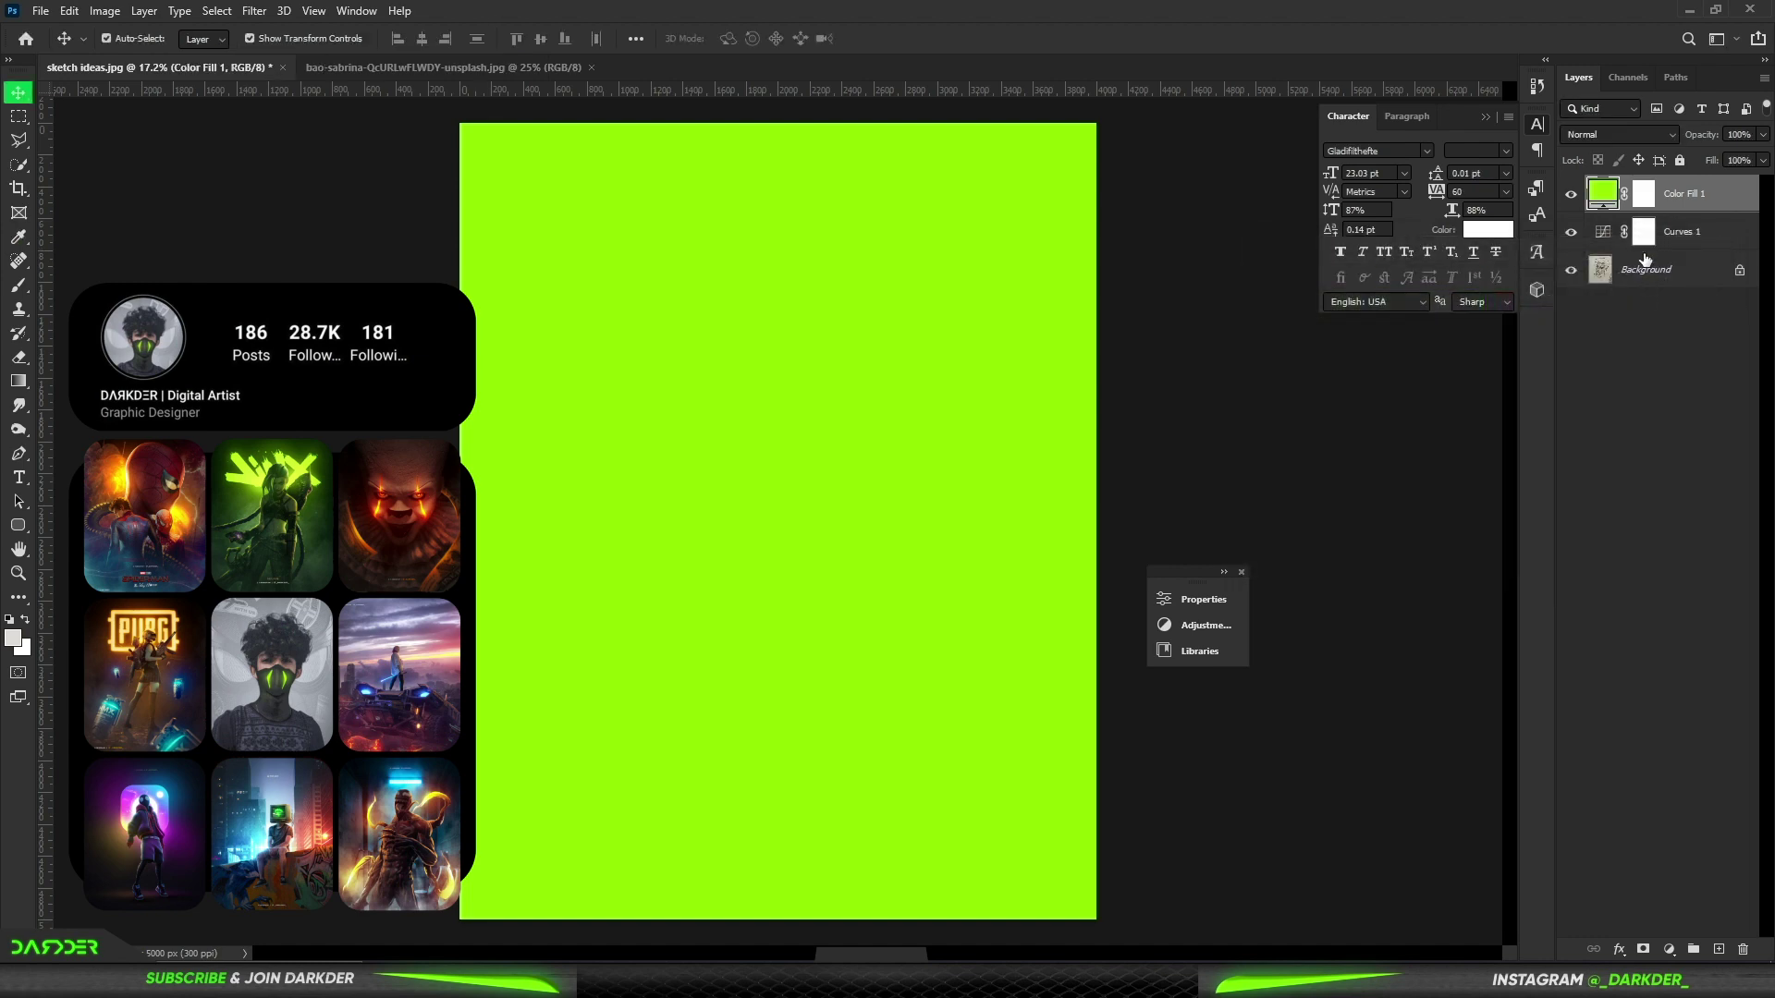
- Set the green fill to Overlay and invert its mask to black to hide it
left_click(1642, 136)
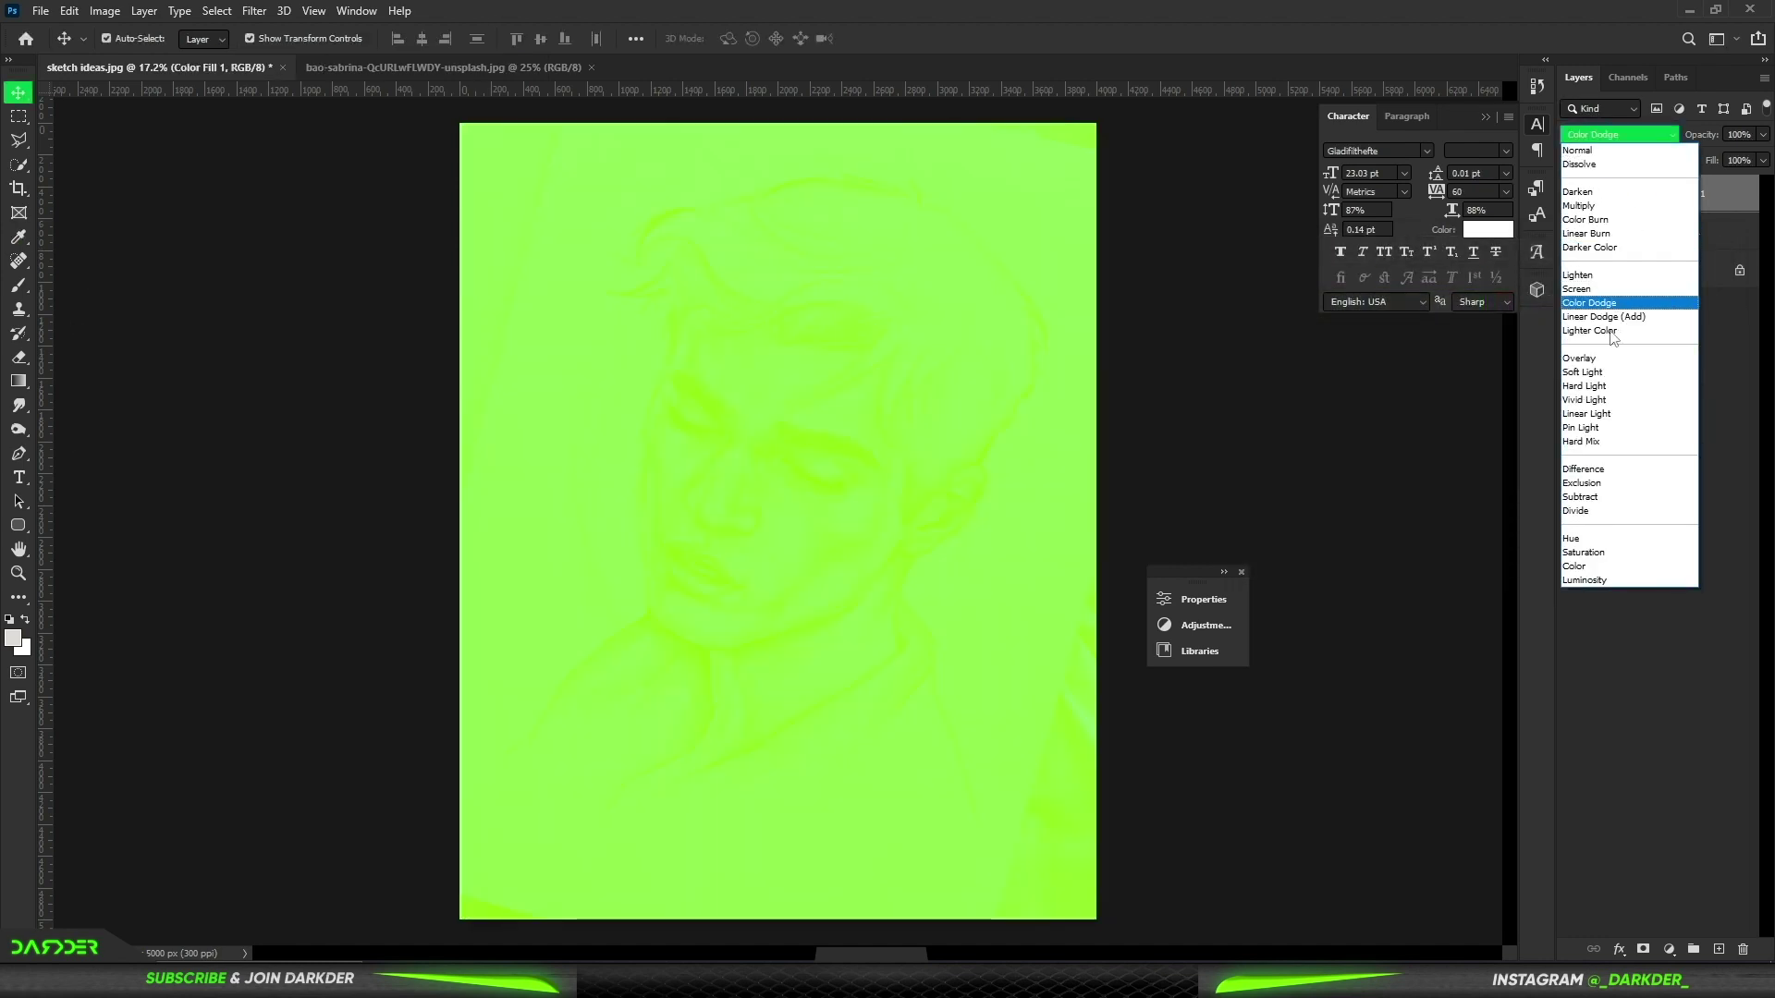
key("Return")
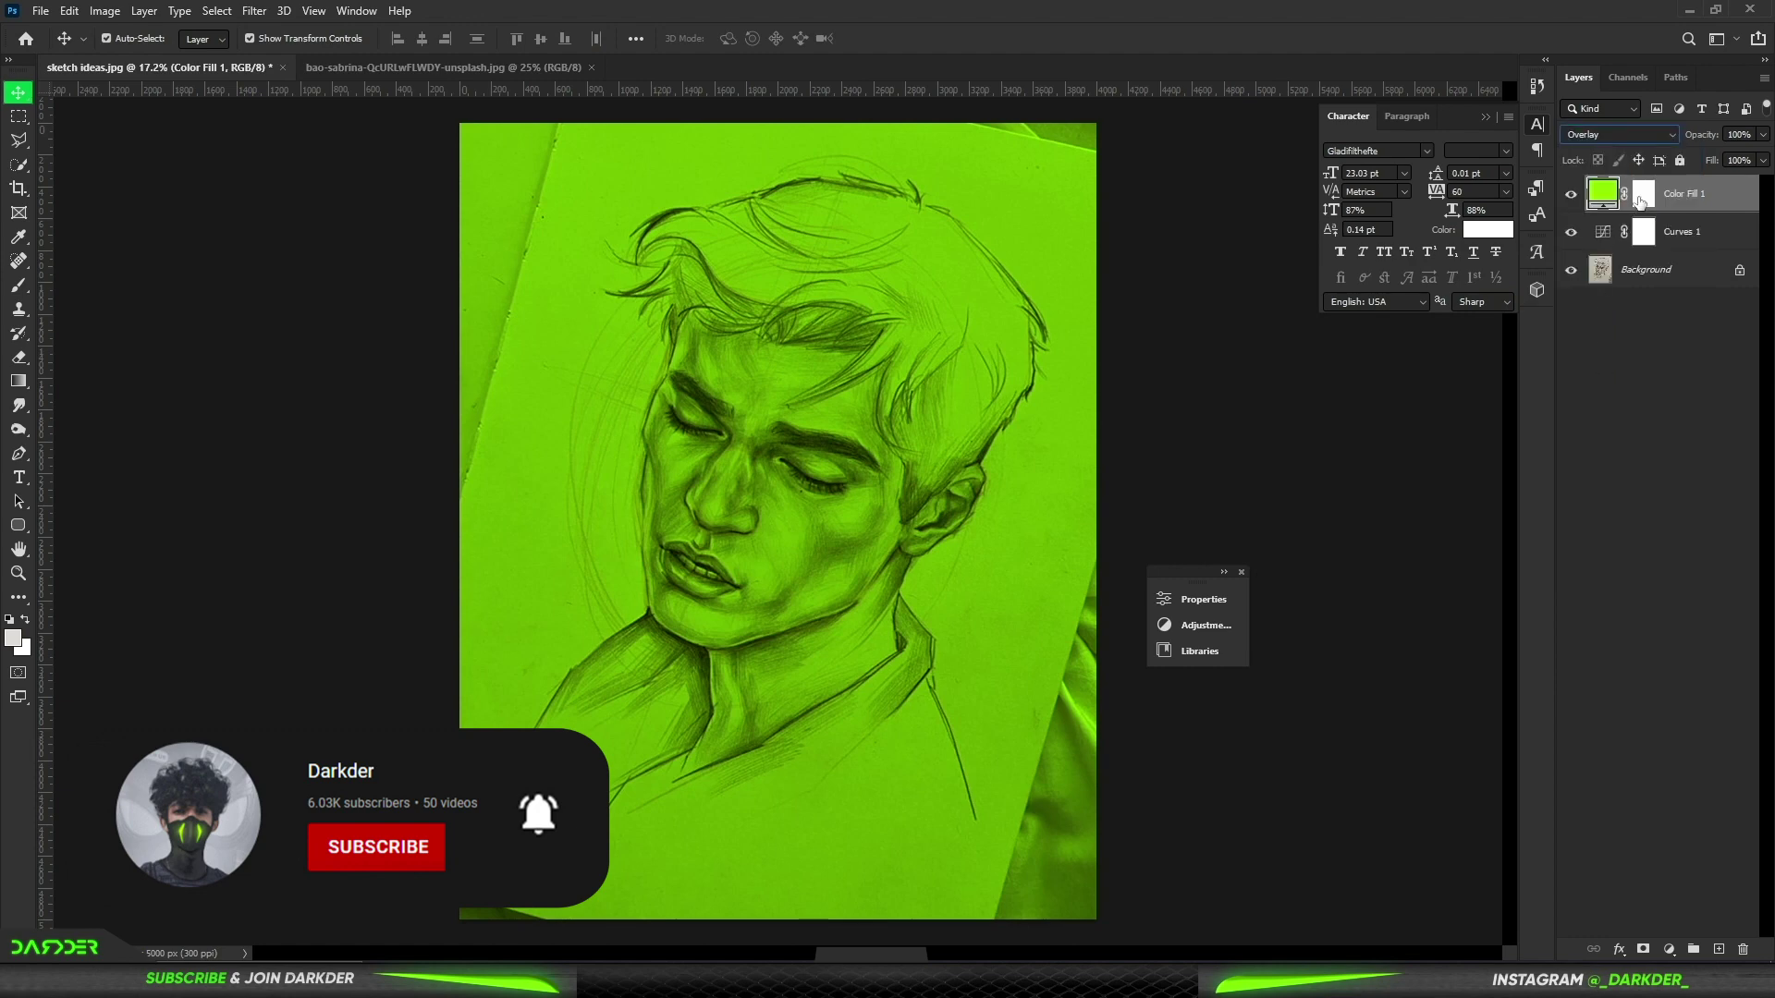
left_click(1643, 195)
key("ctrl+i")
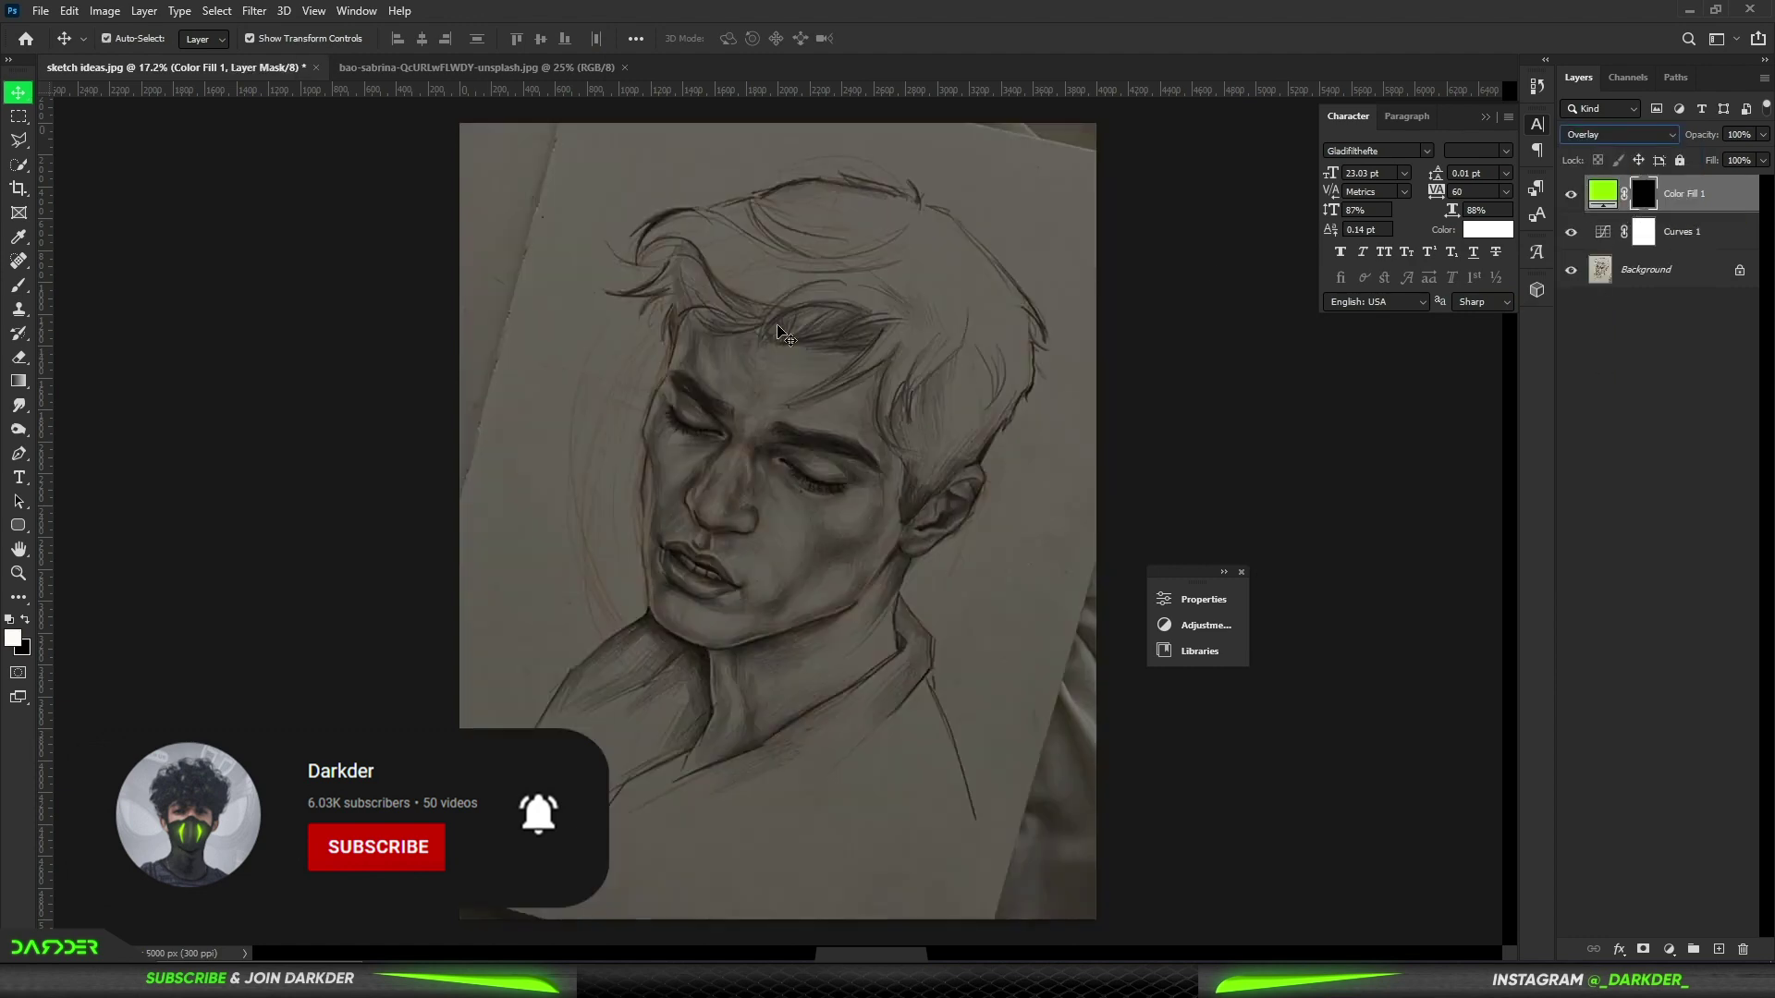
left_click(19, 284)
- Paint the green glow across both sides of the neck and down toward the collar
scroll(744, 721, "up", 2)
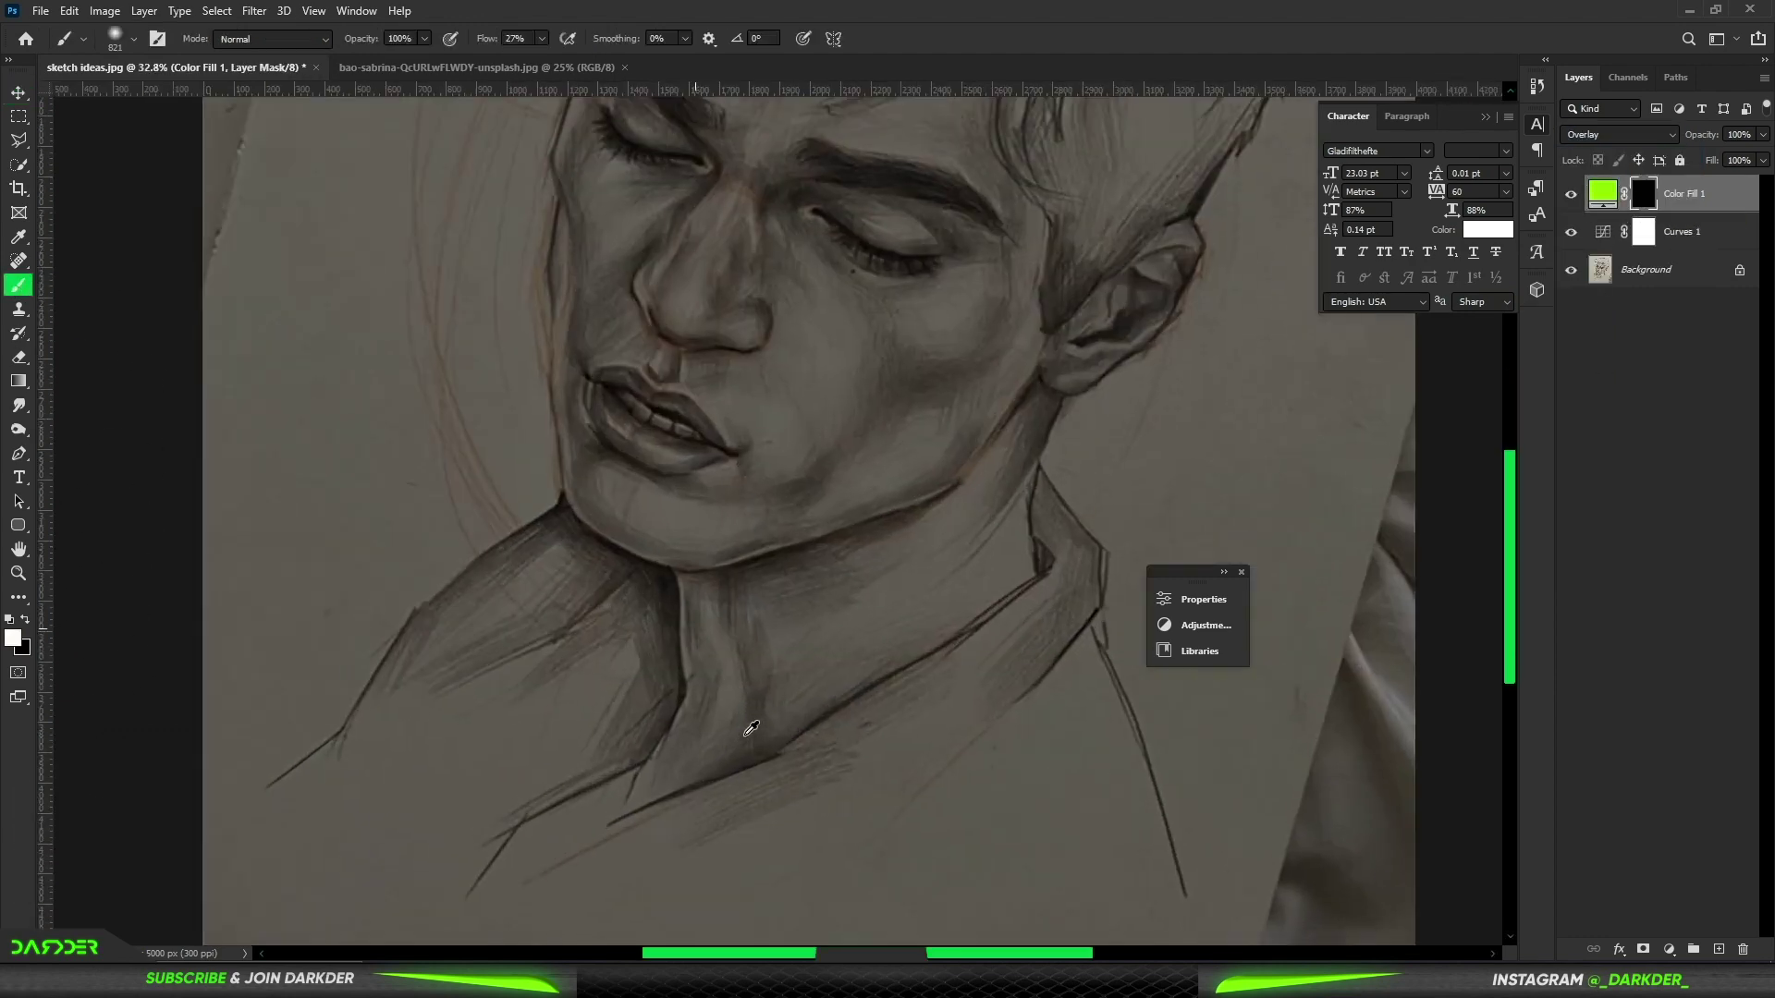
scroll(807, 664, "up", 2)
left_click_drag(919, 579, 872, 594)
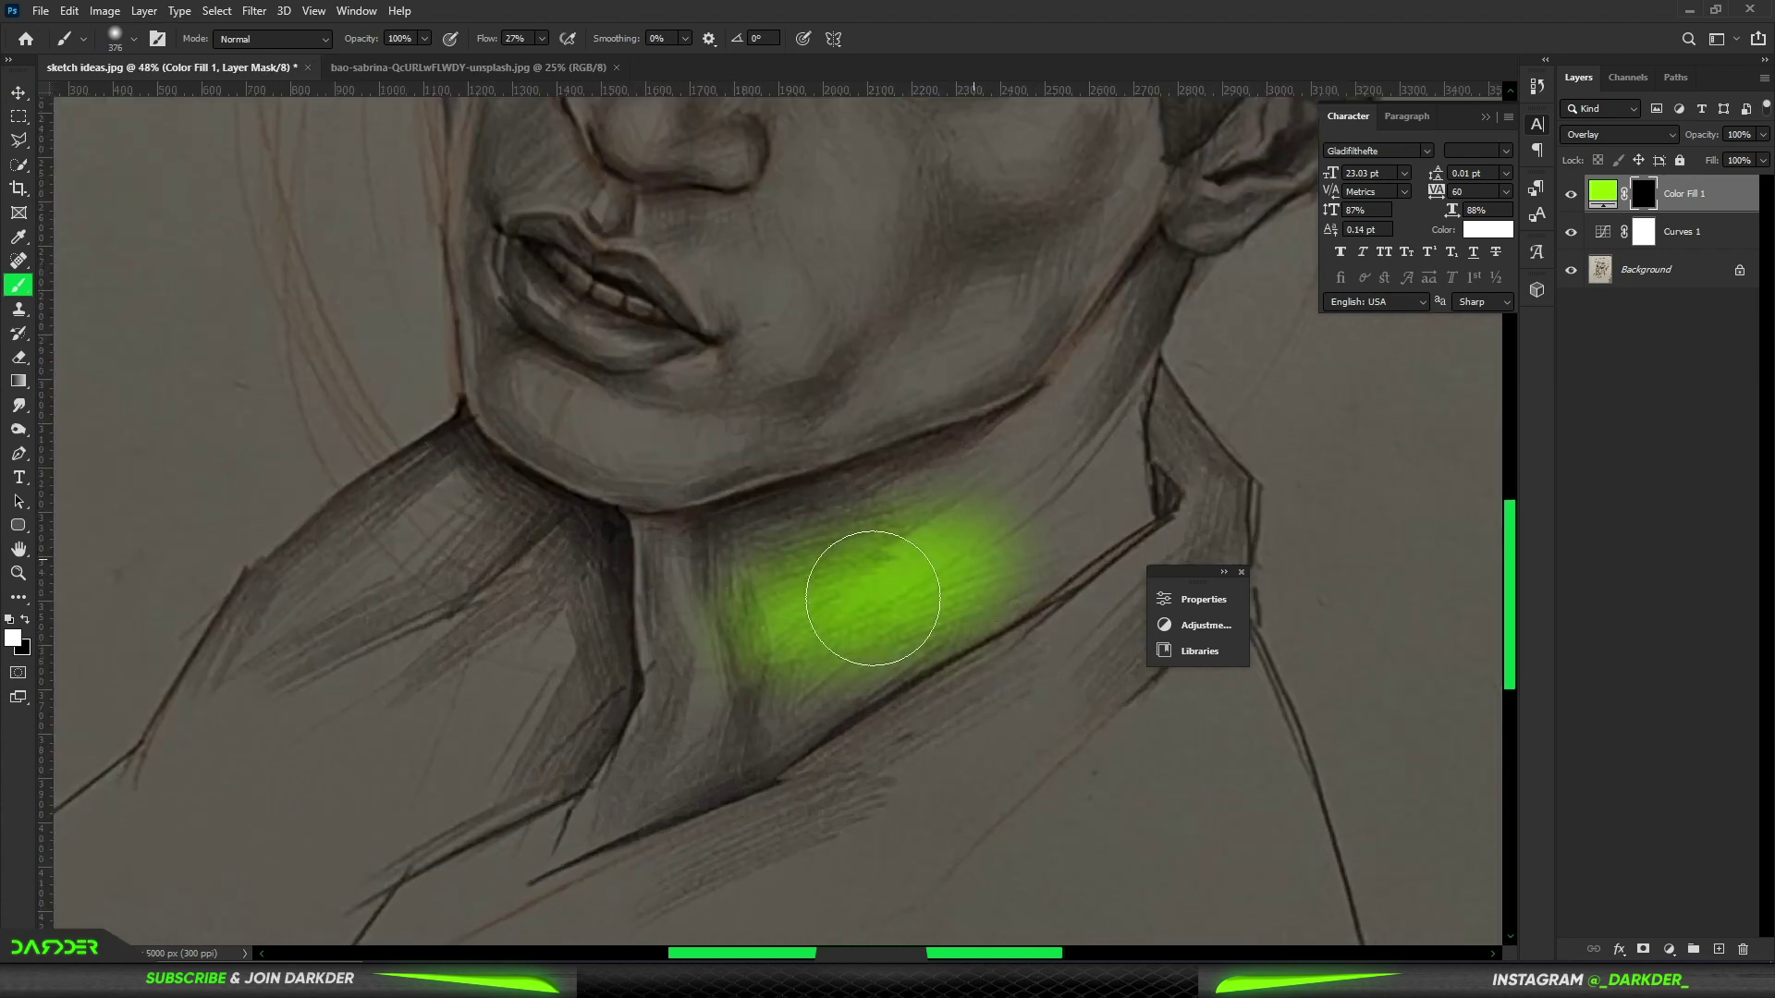
left_click_drag(1013, 490, 1174, 264)
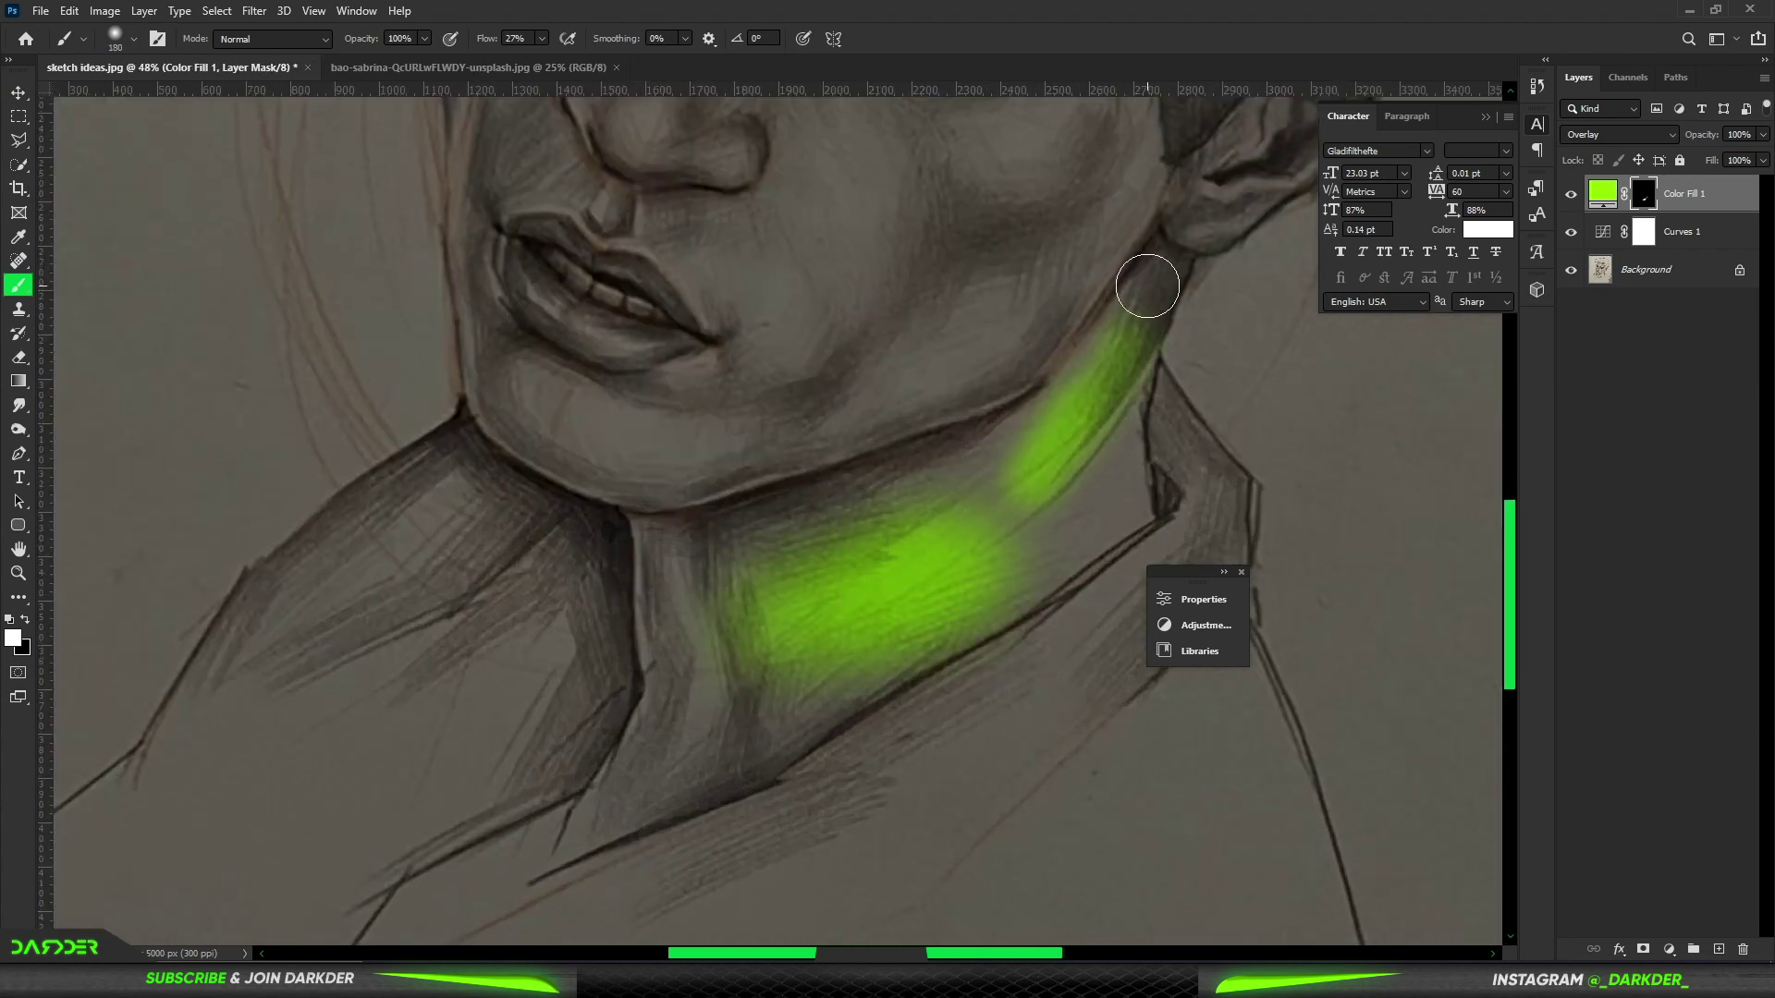
left_click_drag(1079, 444, 690, 544)
mouse_move(677, 604)
left_mouse_down()
mouse_move(684, 702)
mouse_move(713, 685)
mouse_move(753, 595)
mouse_move(948, 552)
mouse_move(1114, 416)
mouse_move(1123, 545)
mouse_move(915, 647)
mouse_move(1100, 530)
mouse_move(1100, 489)
left_mouse_up()
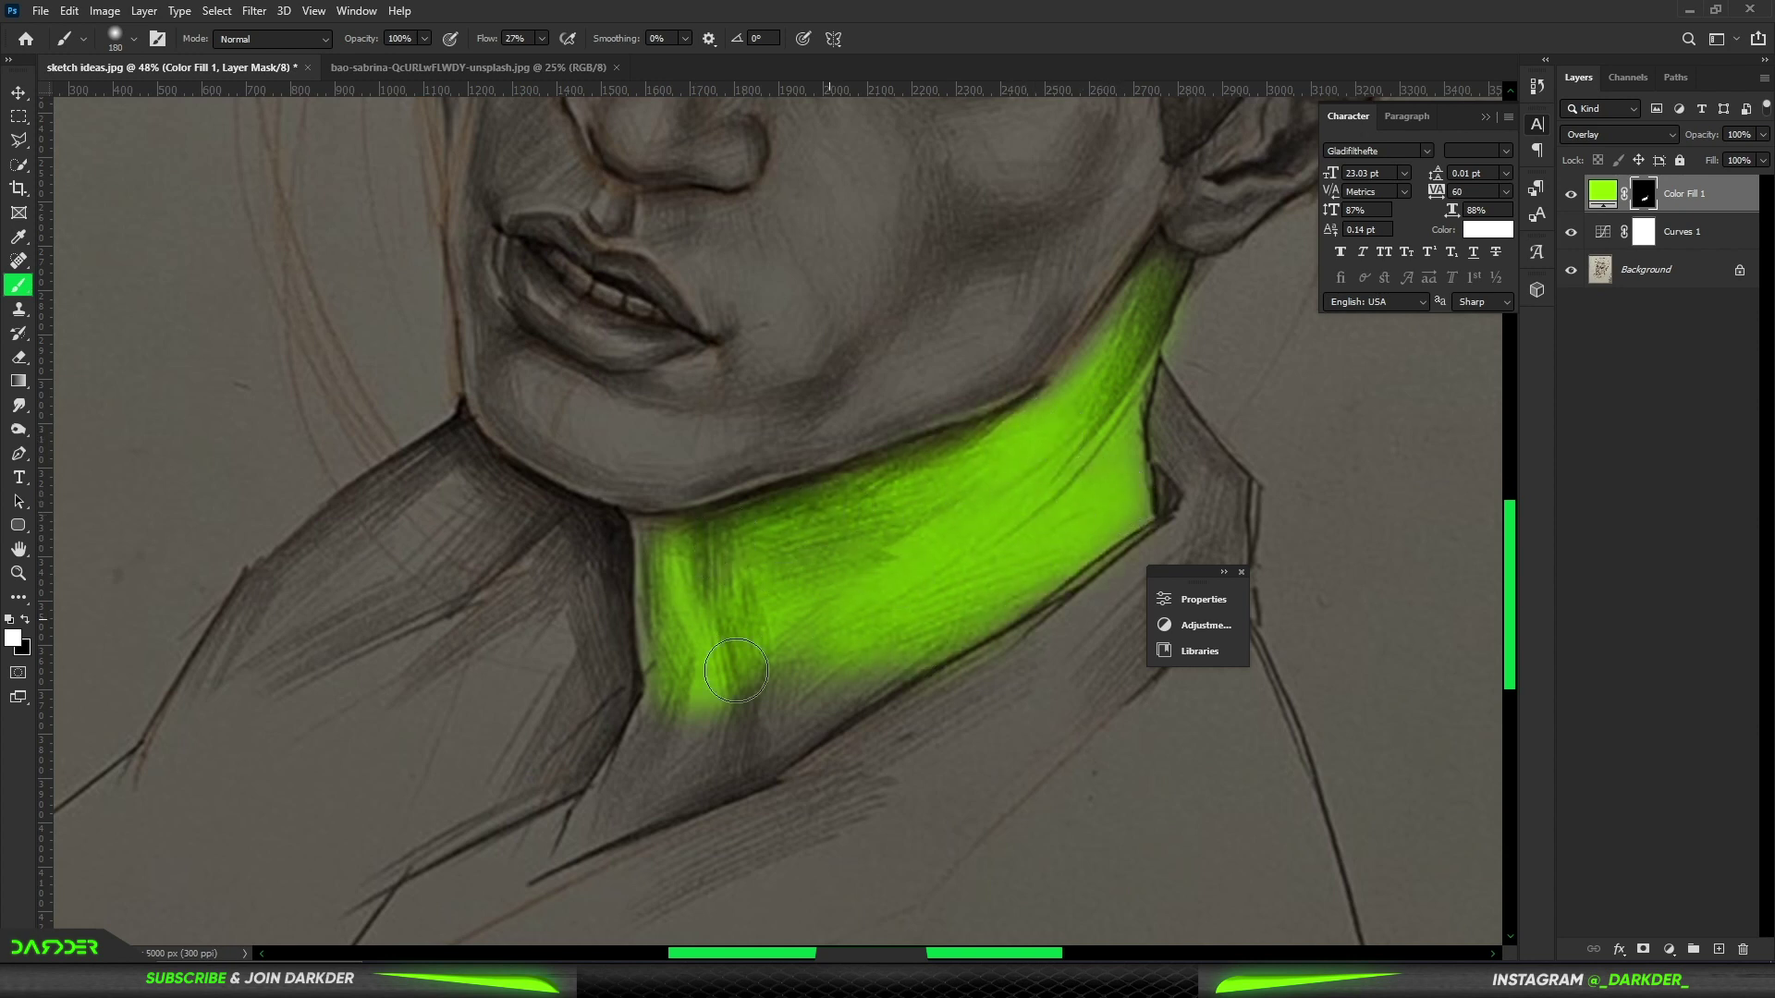
mouse_move(736, 670)
left_mouse_down()
mouse_move(814, 666)
mouse_move(851, 689)
mouse_move(664, 755)
mouse_move(688, 628)
mouse_move(647, 758)
mouse_move(608, 810)
left_mouse_up()
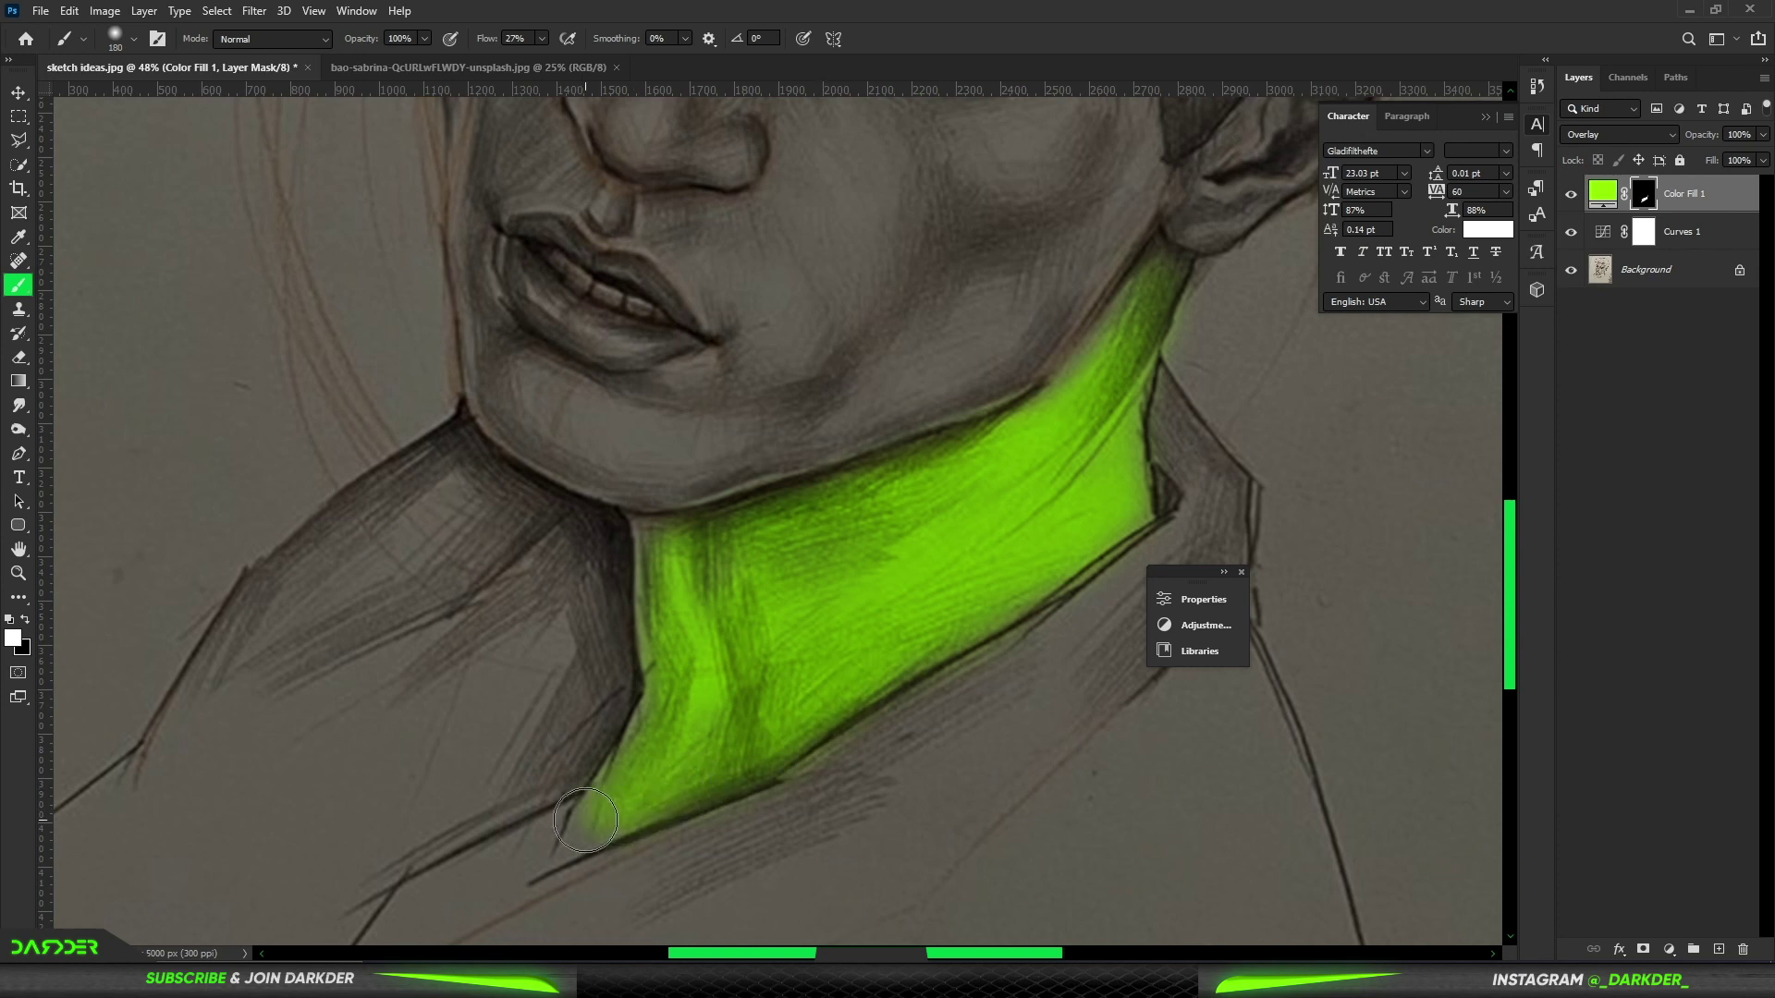
- Resize the brush, undo a stray stroke and swap colours to refine the neck glow
key("bracketleft")
key("bracketleft")
key("bracketleft")
scroll(537, 691, "down", 3)
key("bracketright")
key("bracketright")
key("bracketright")
left_click_drag(586, 693, 462, 769)
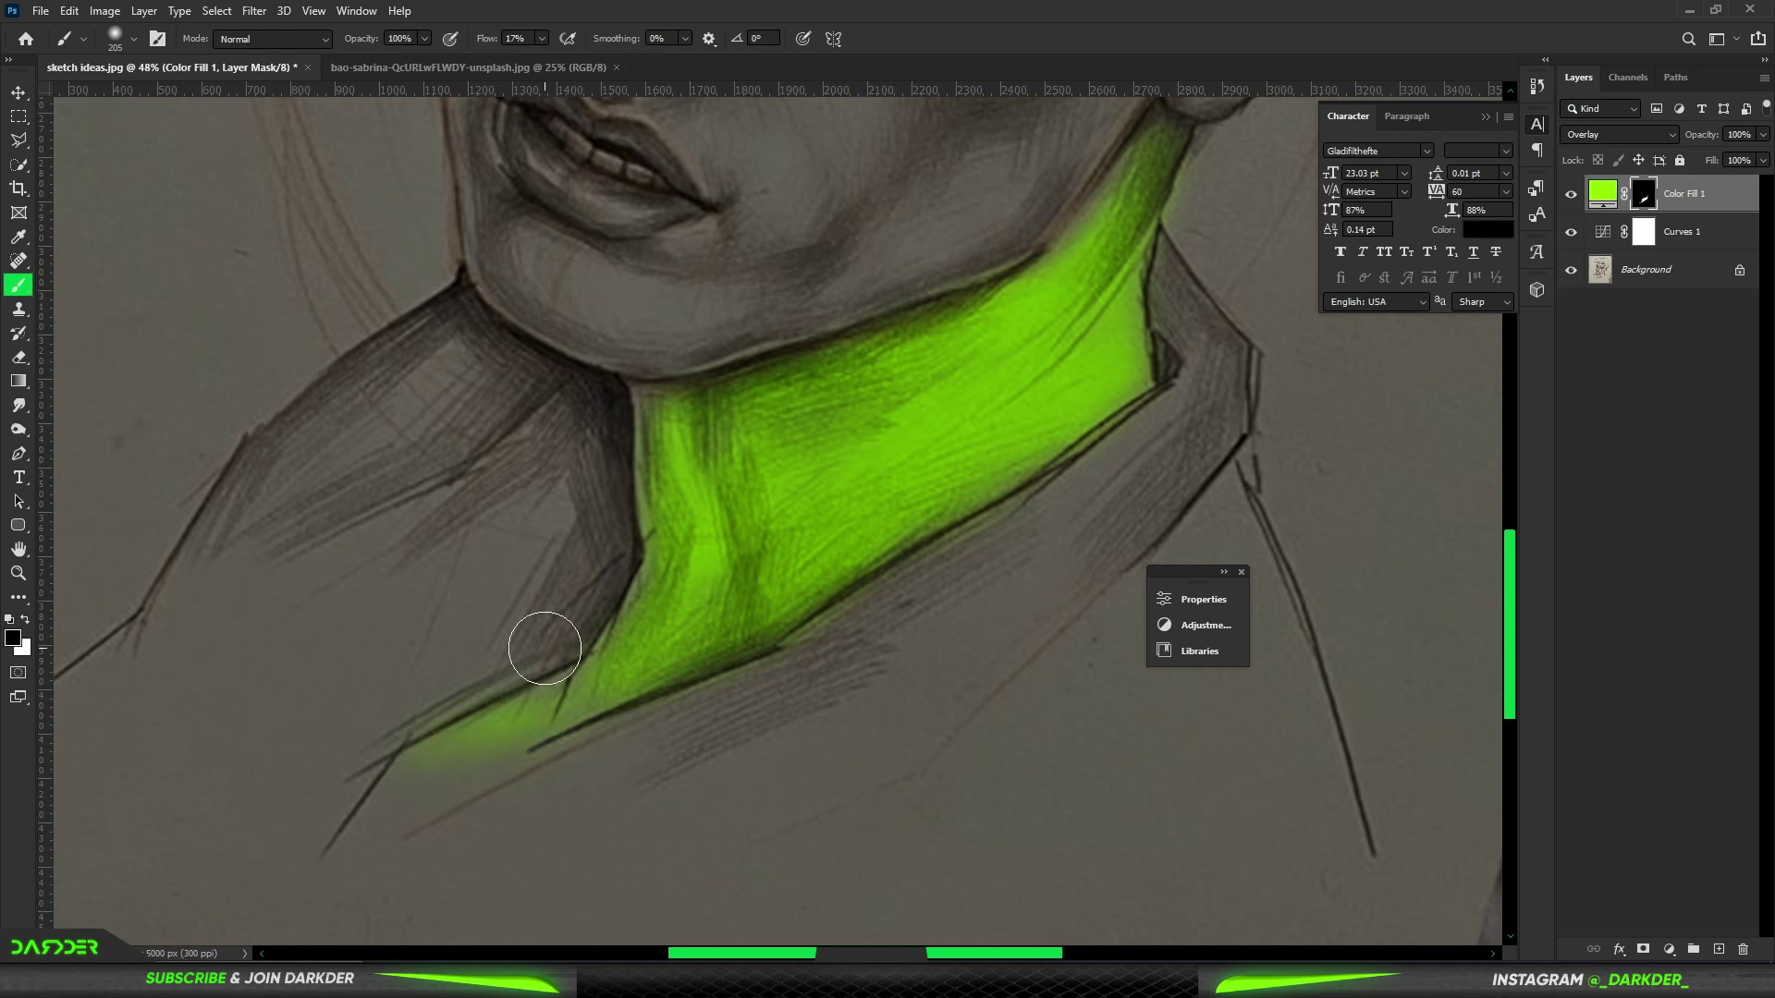
key("ctrl+z")
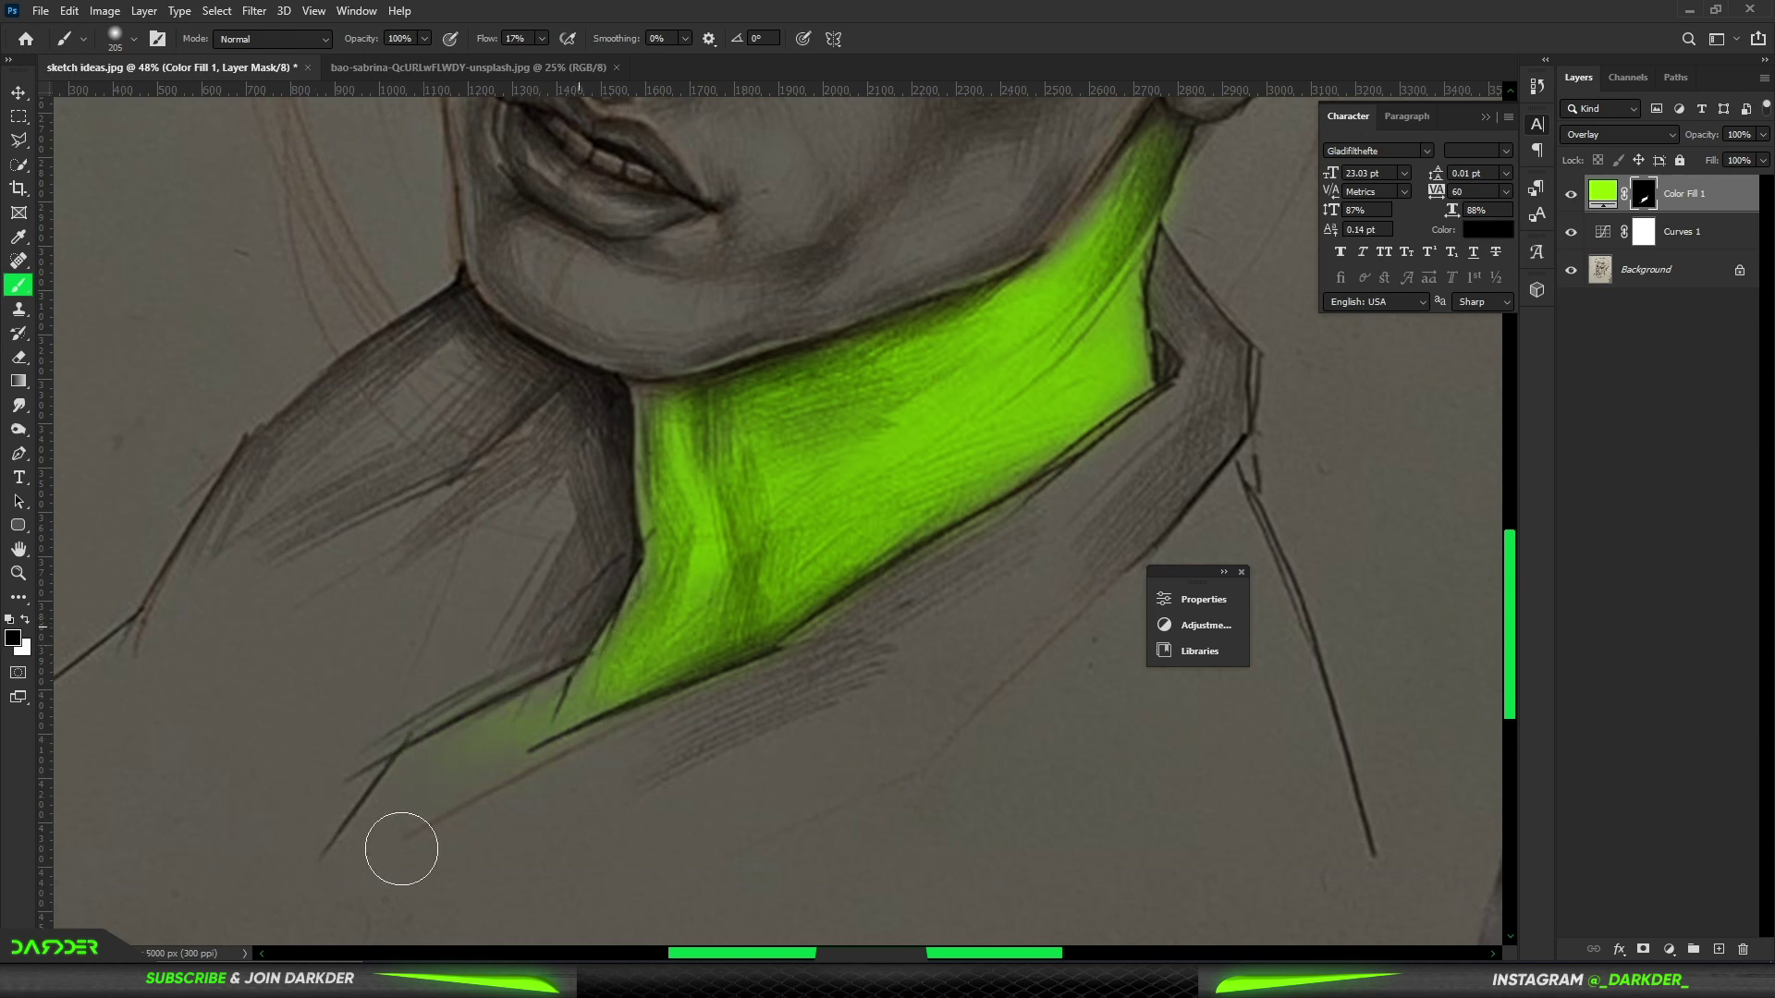
scroll(838, 651, "down", 3)
key("x")
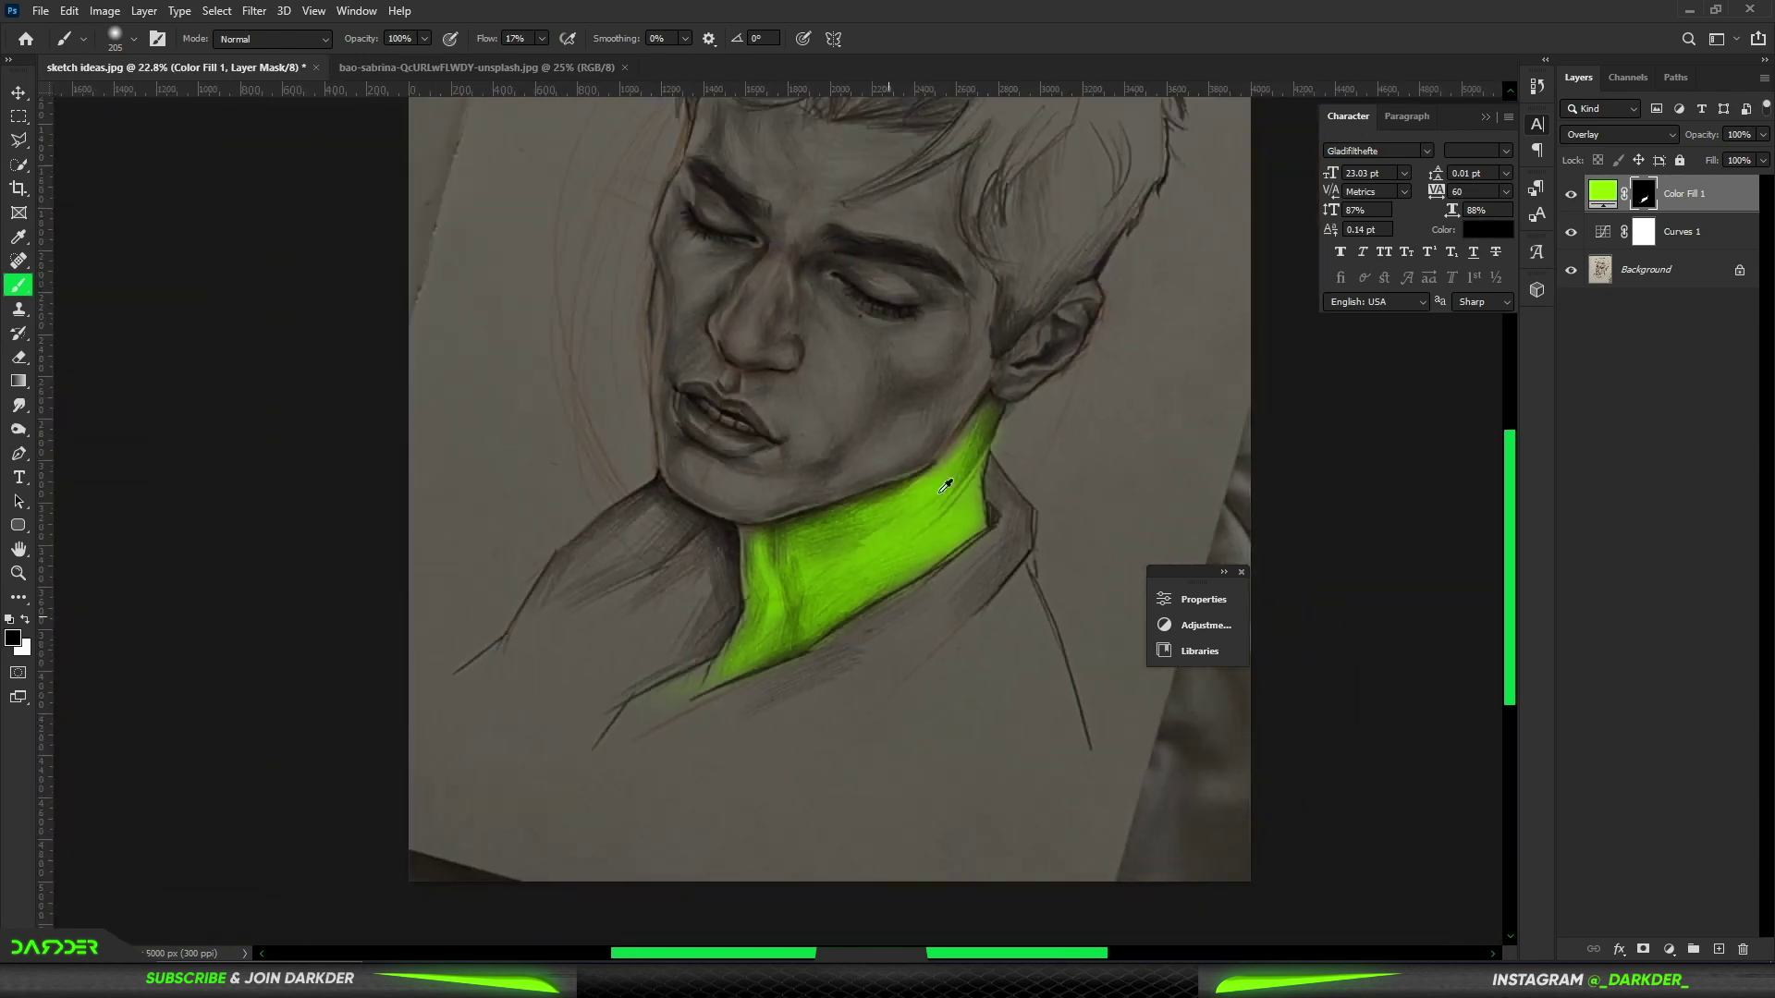
scroll(924, 554, "up", 4)
key("bracketleft")
key("bracketleft")
key("bracketleft")
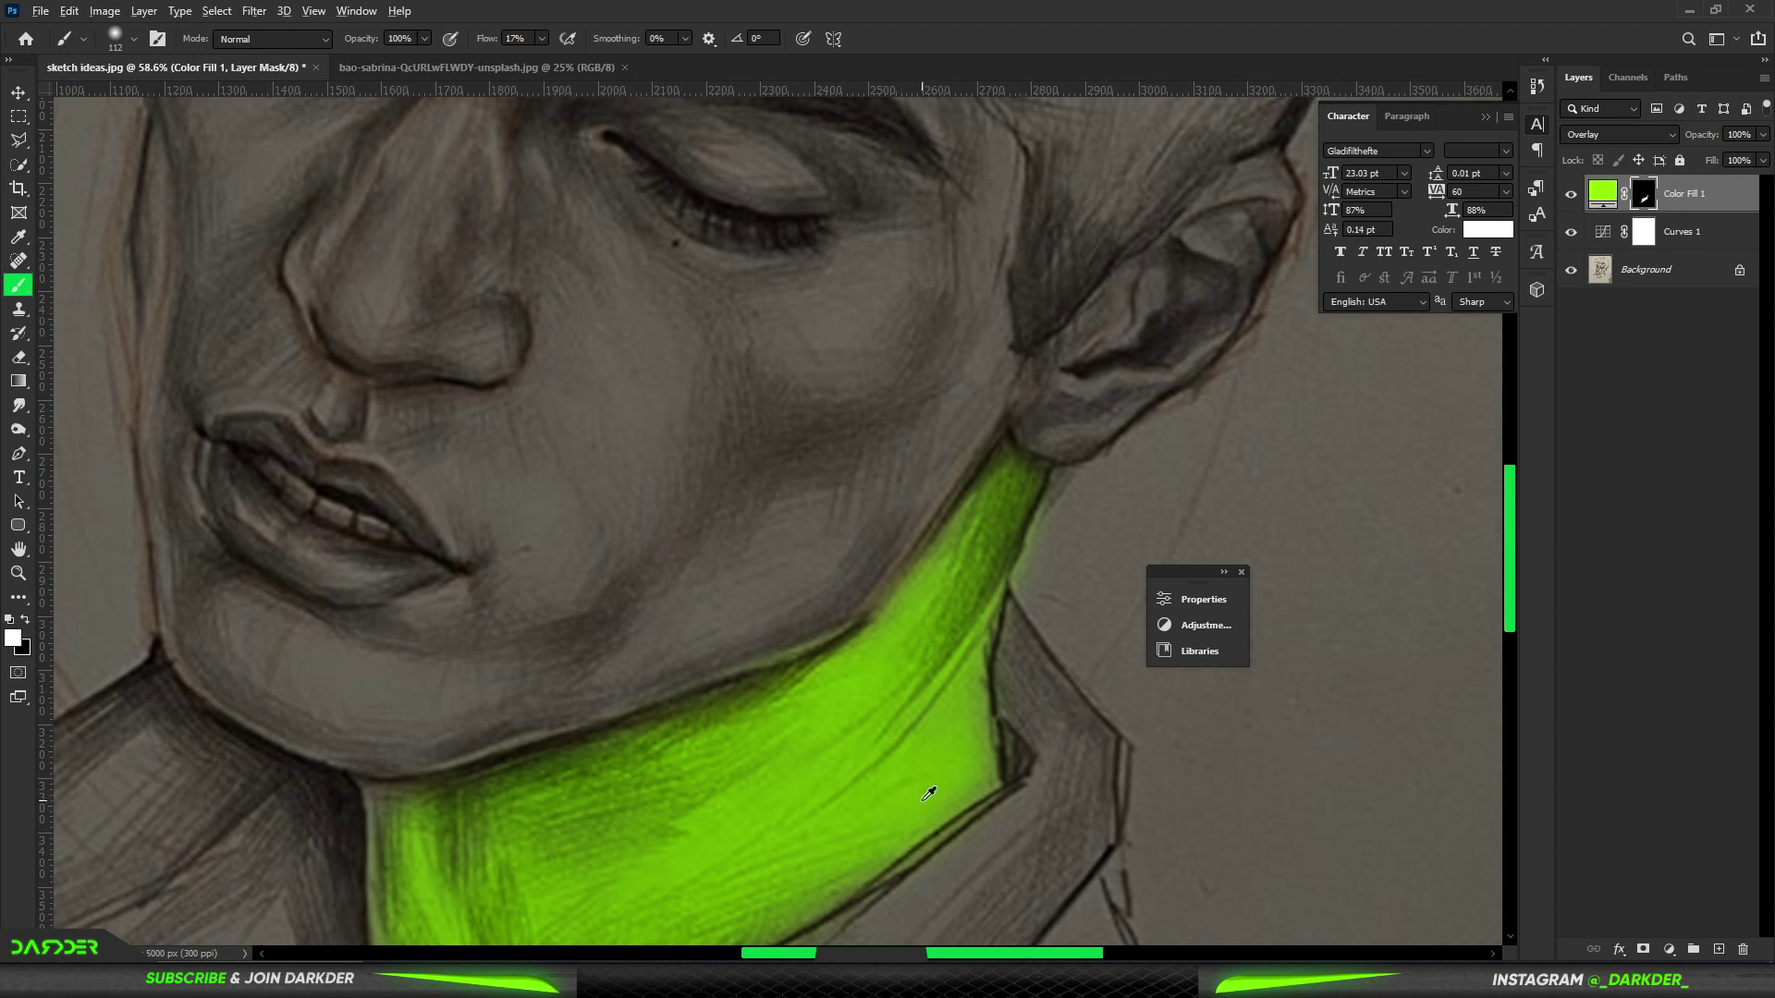
scroll(929, 793, "down", 3)
scroll(887, 804, "down", 3)
scroll(804, 831, "up", 2)
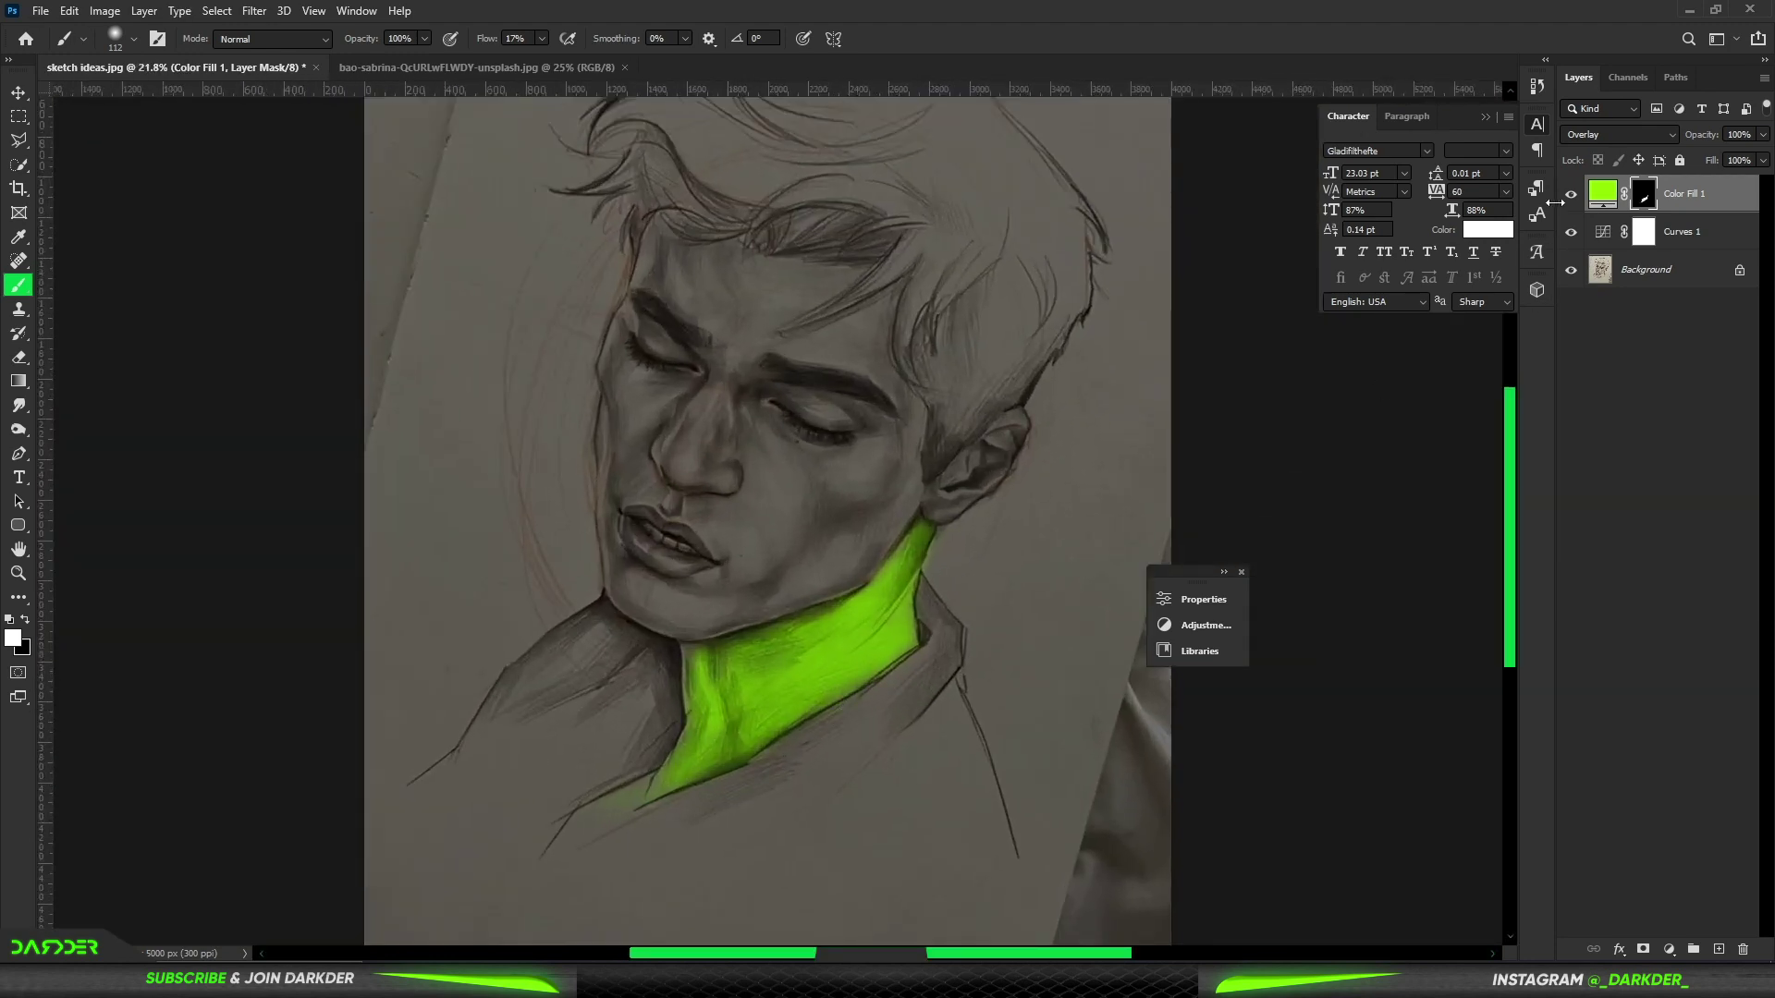
- Change Color Fill 1's colour to a yellower green
double_click(1602, 194)
left_click(1505, 476)
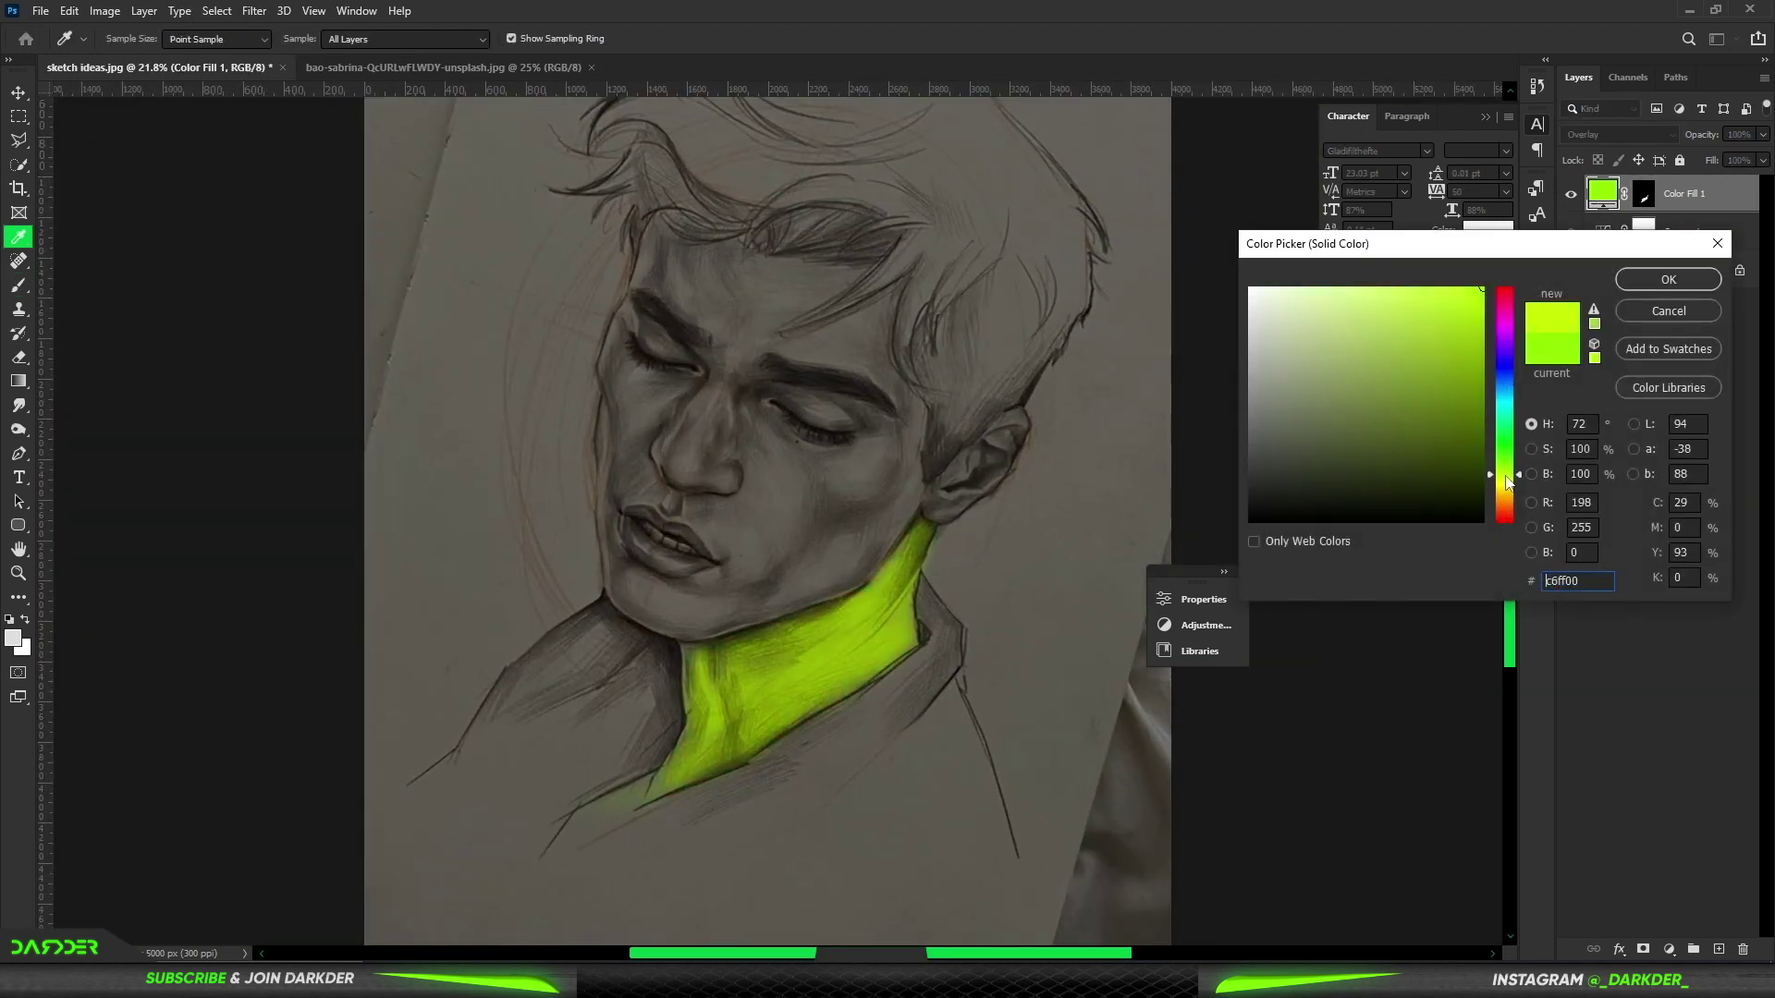
left_click(1659, 282)
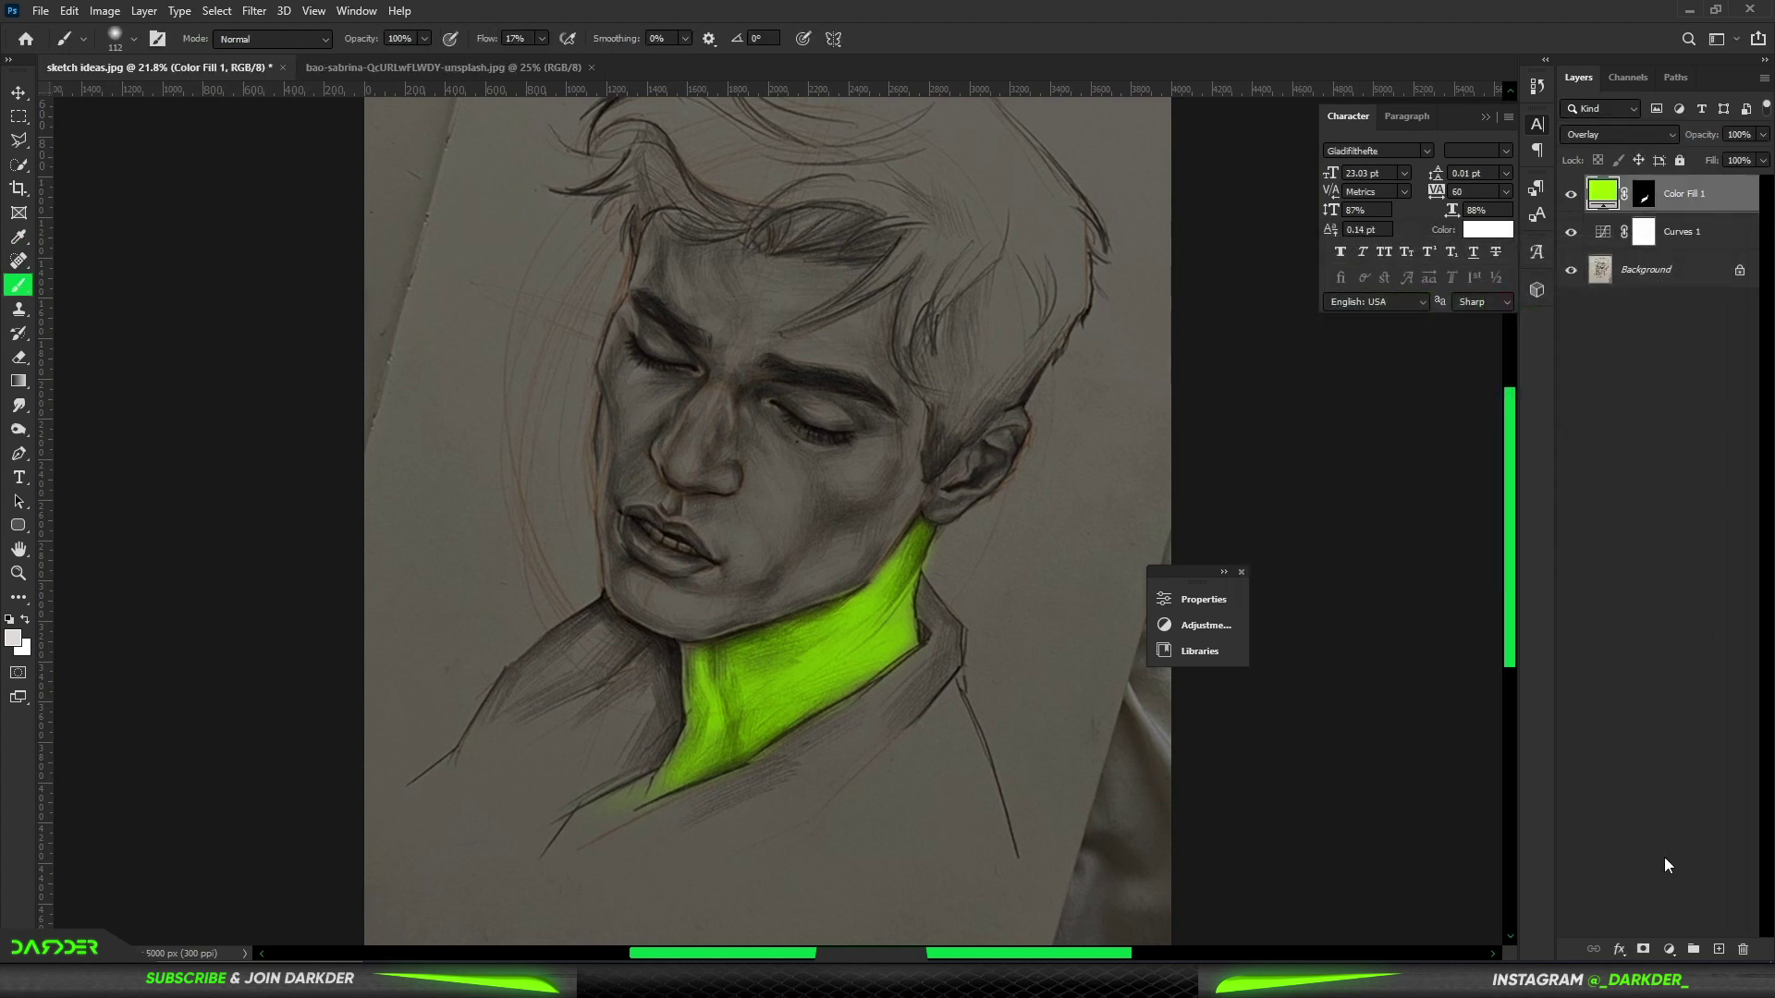
- Add a second bright green Solid Color fill layer
left_click(1668, 950)
left_click(1669, 625)
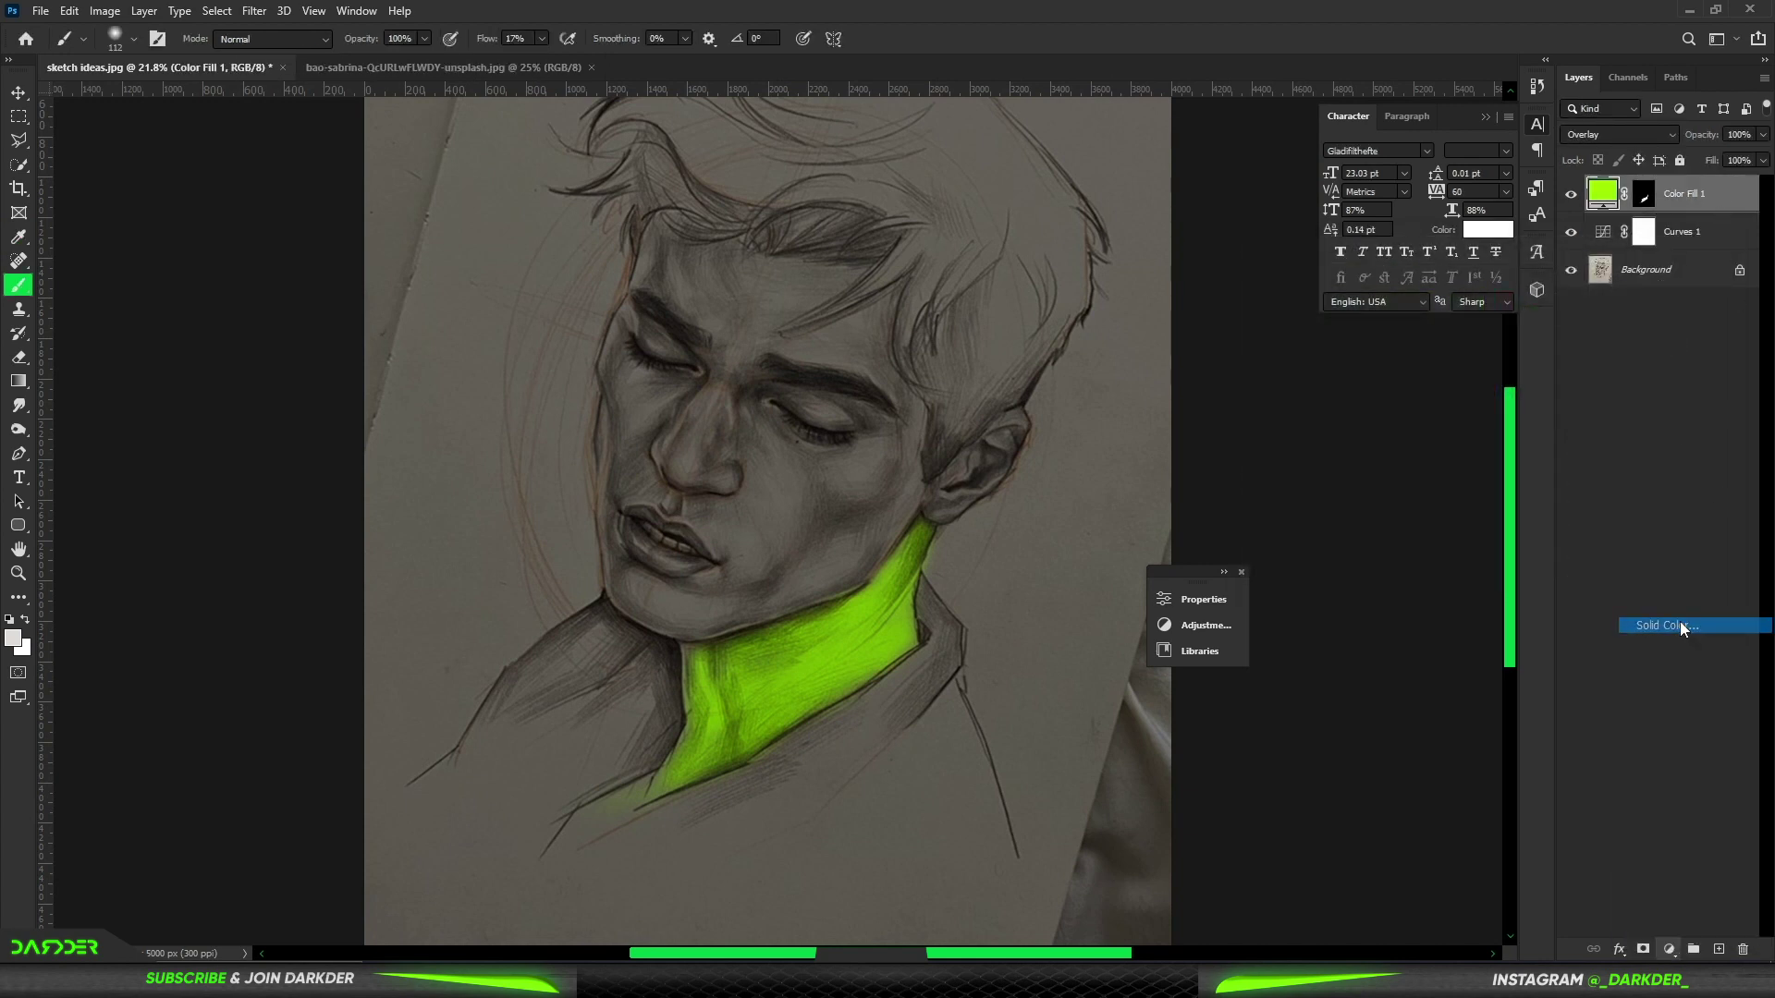
left_click(1504, 481)
left_click(1482, 289)
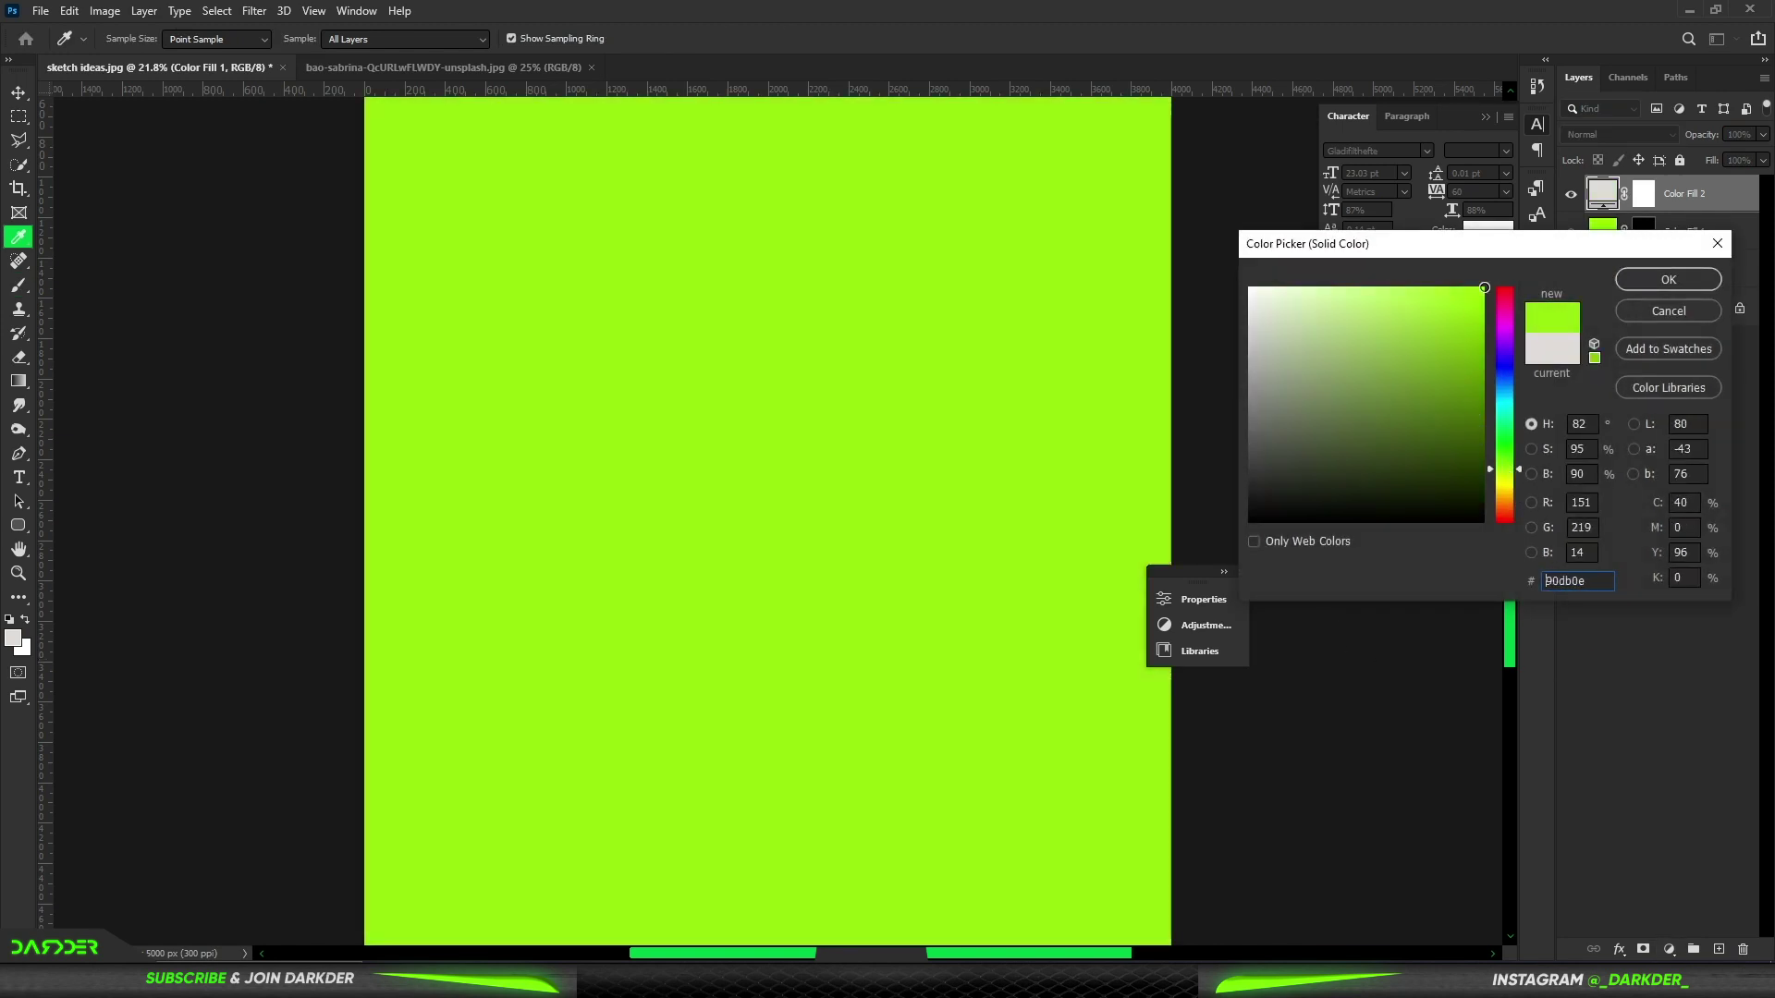
left_click(1640, 279)
- Set the second fill to Color Dodge and invert its mask to black
left_click(1639, 127)
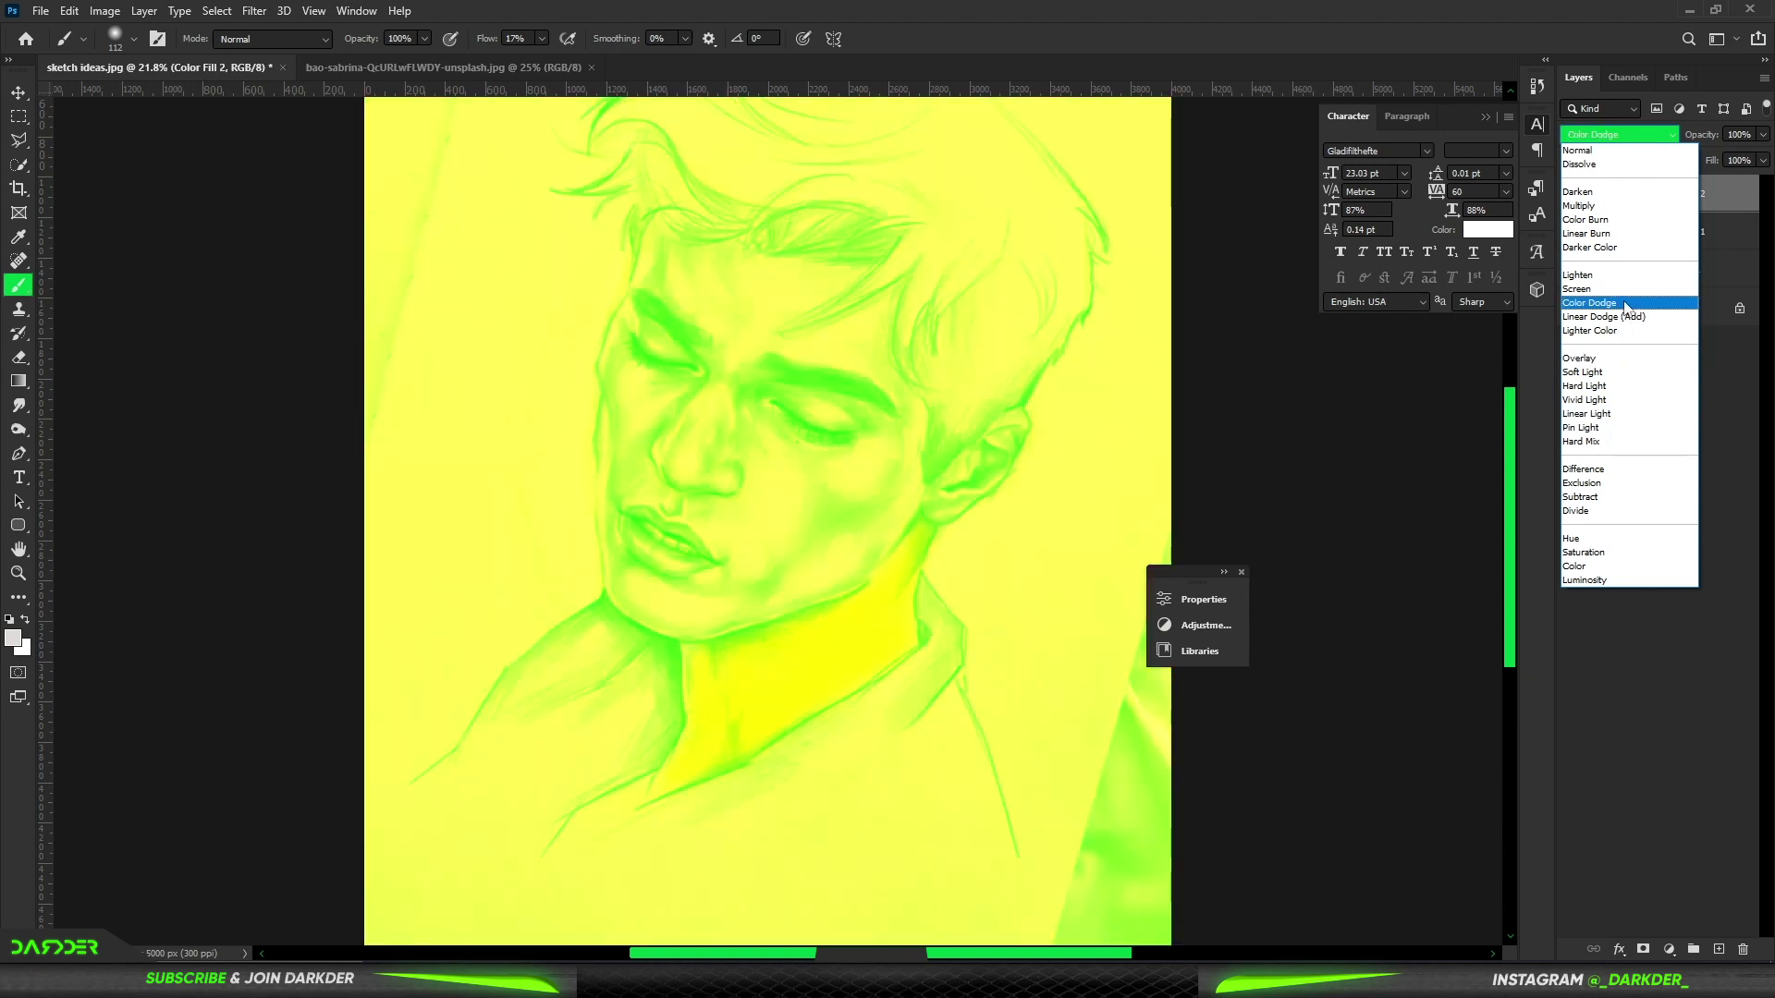
left_click(1626, 303)
left_click(1650, 202)
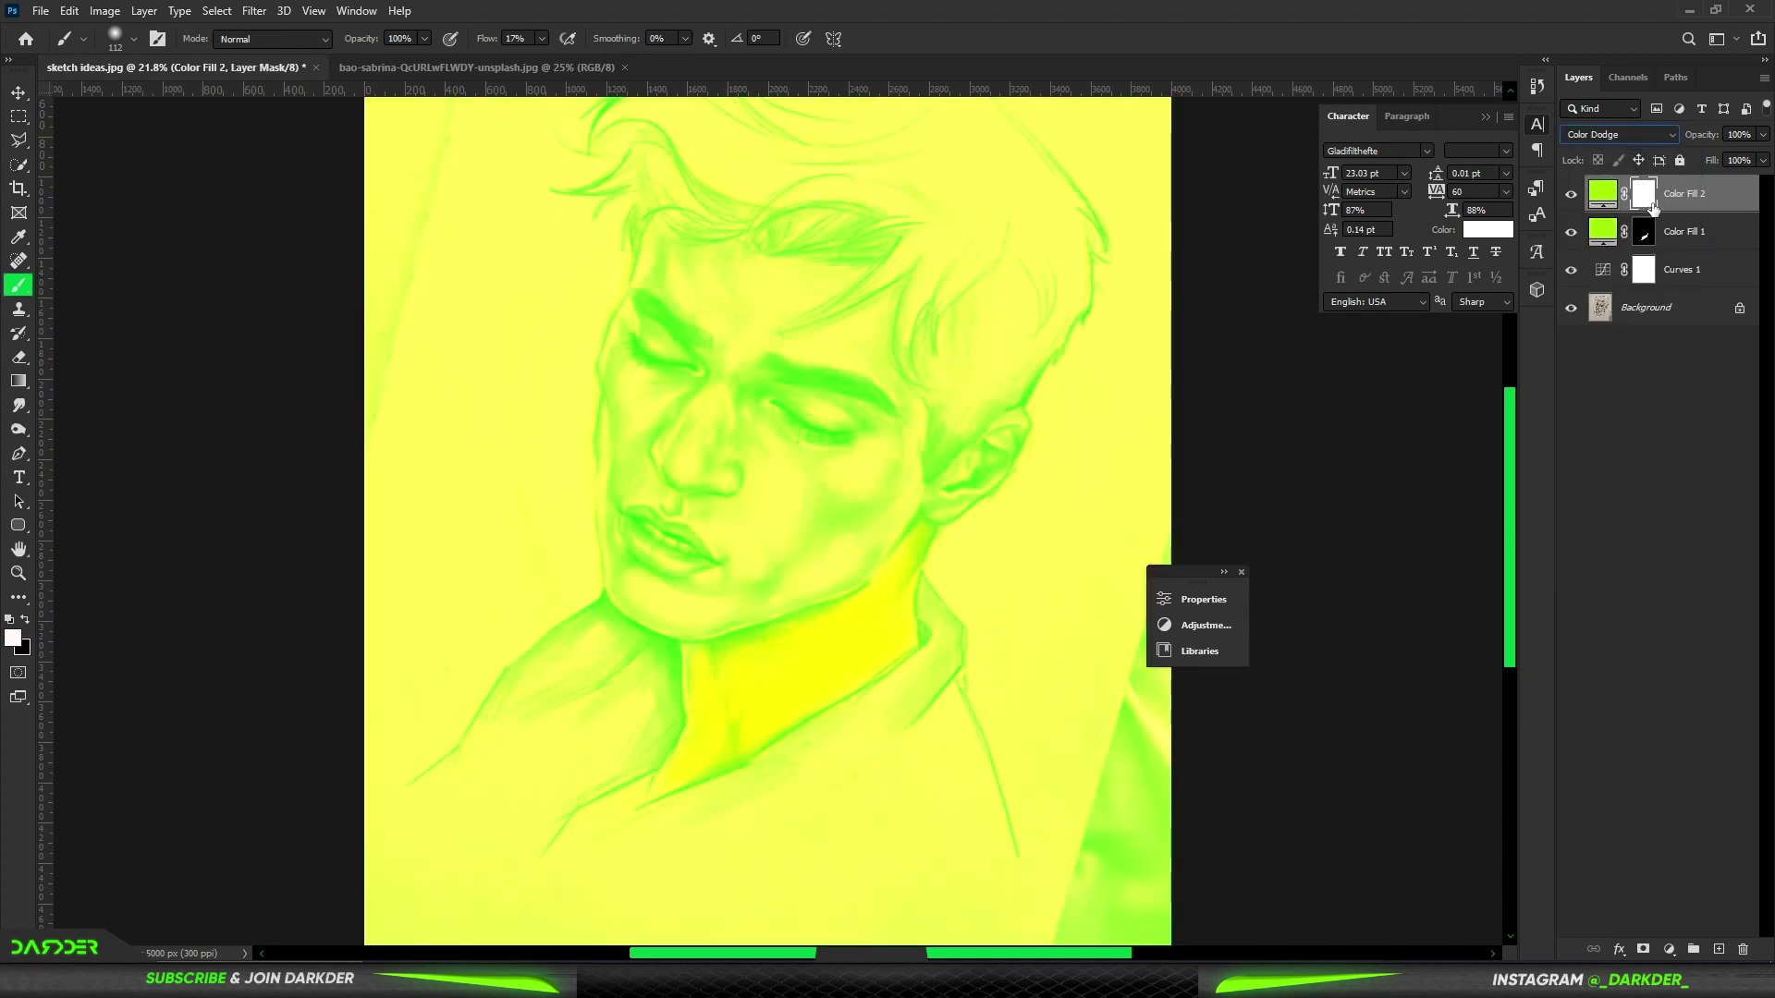
key("ctrl+i")
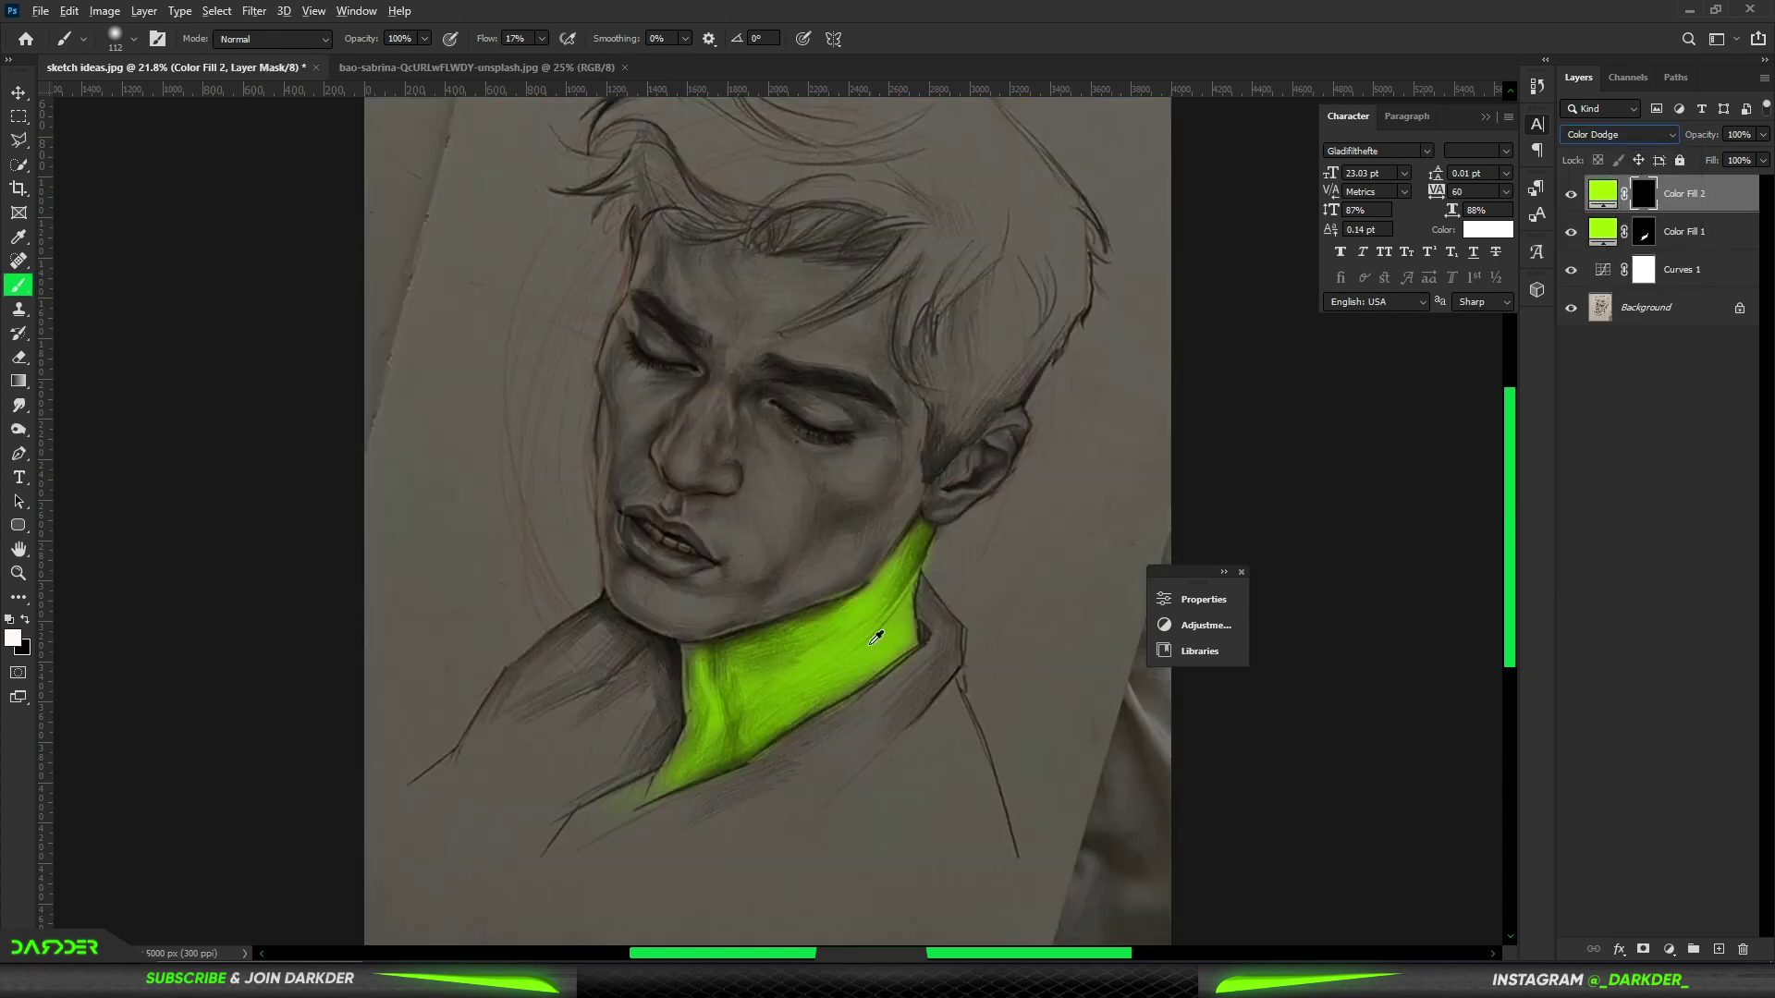
- Brush white on Color Fill 2's mask over the upper neck and right neck edge
scroll(855, 682, "down", 2)
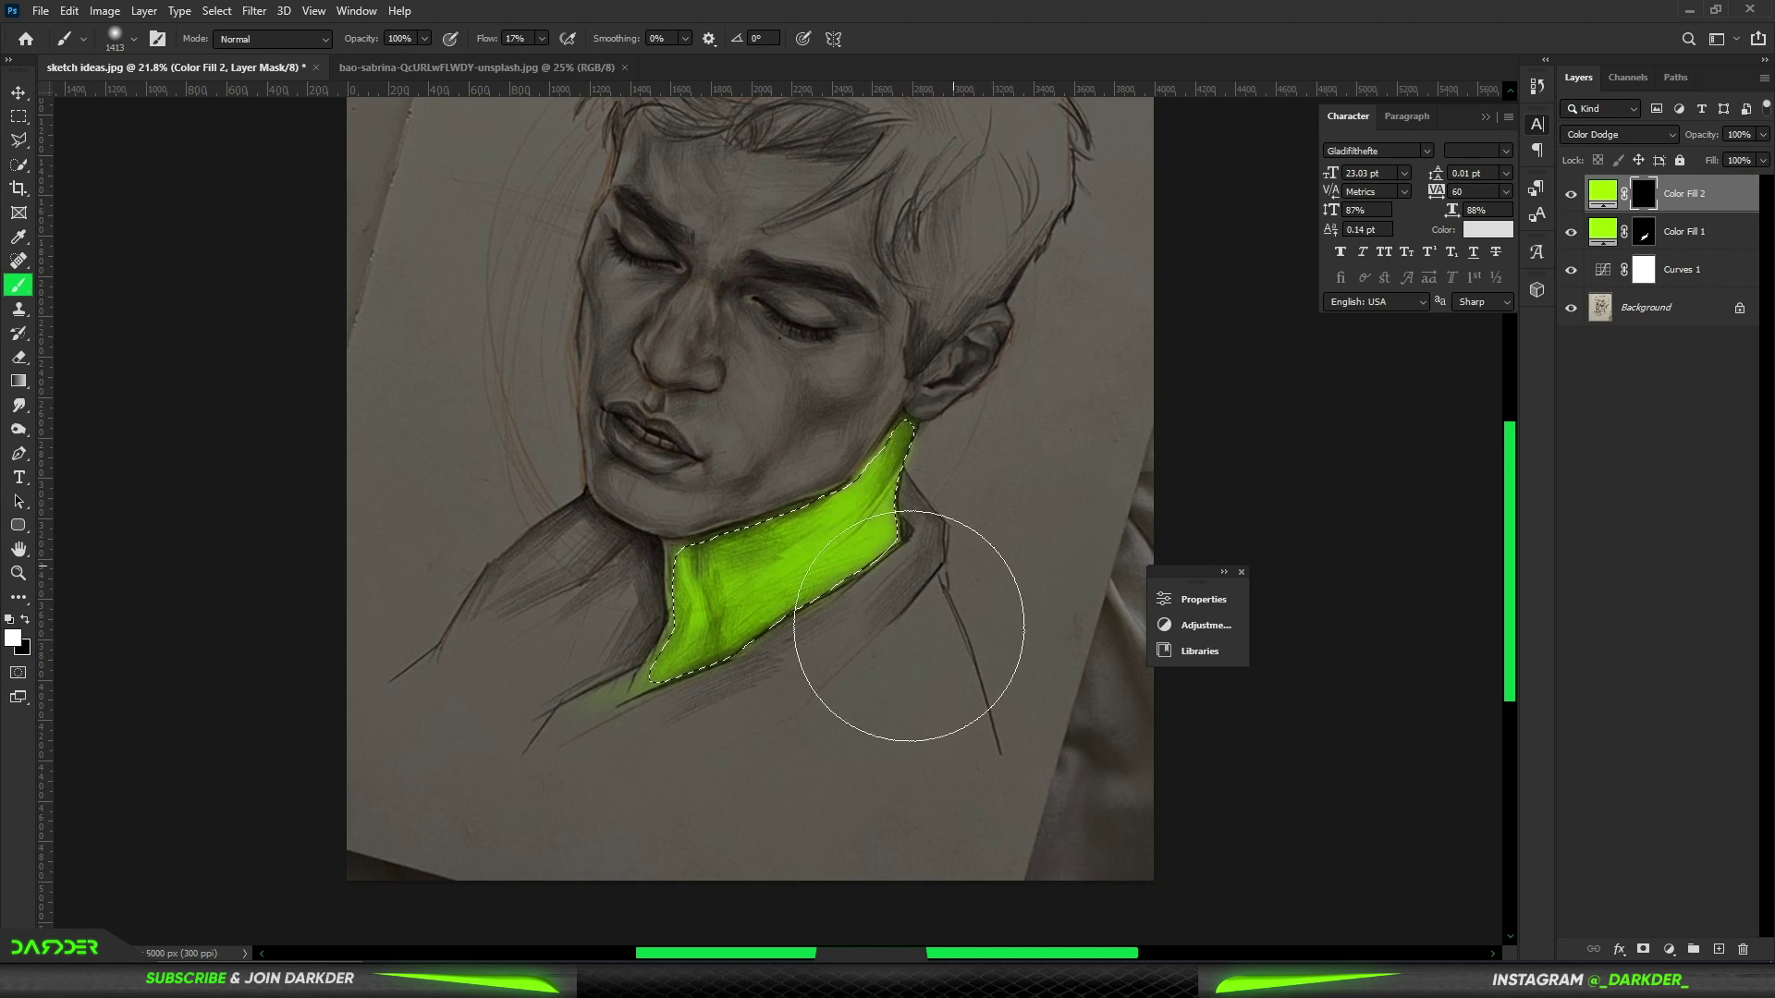
mouse_move(844, 666)
left_mouse_down()
mouse_move(899, 562)
mouse_move(712, 787)
left_mouse_up()
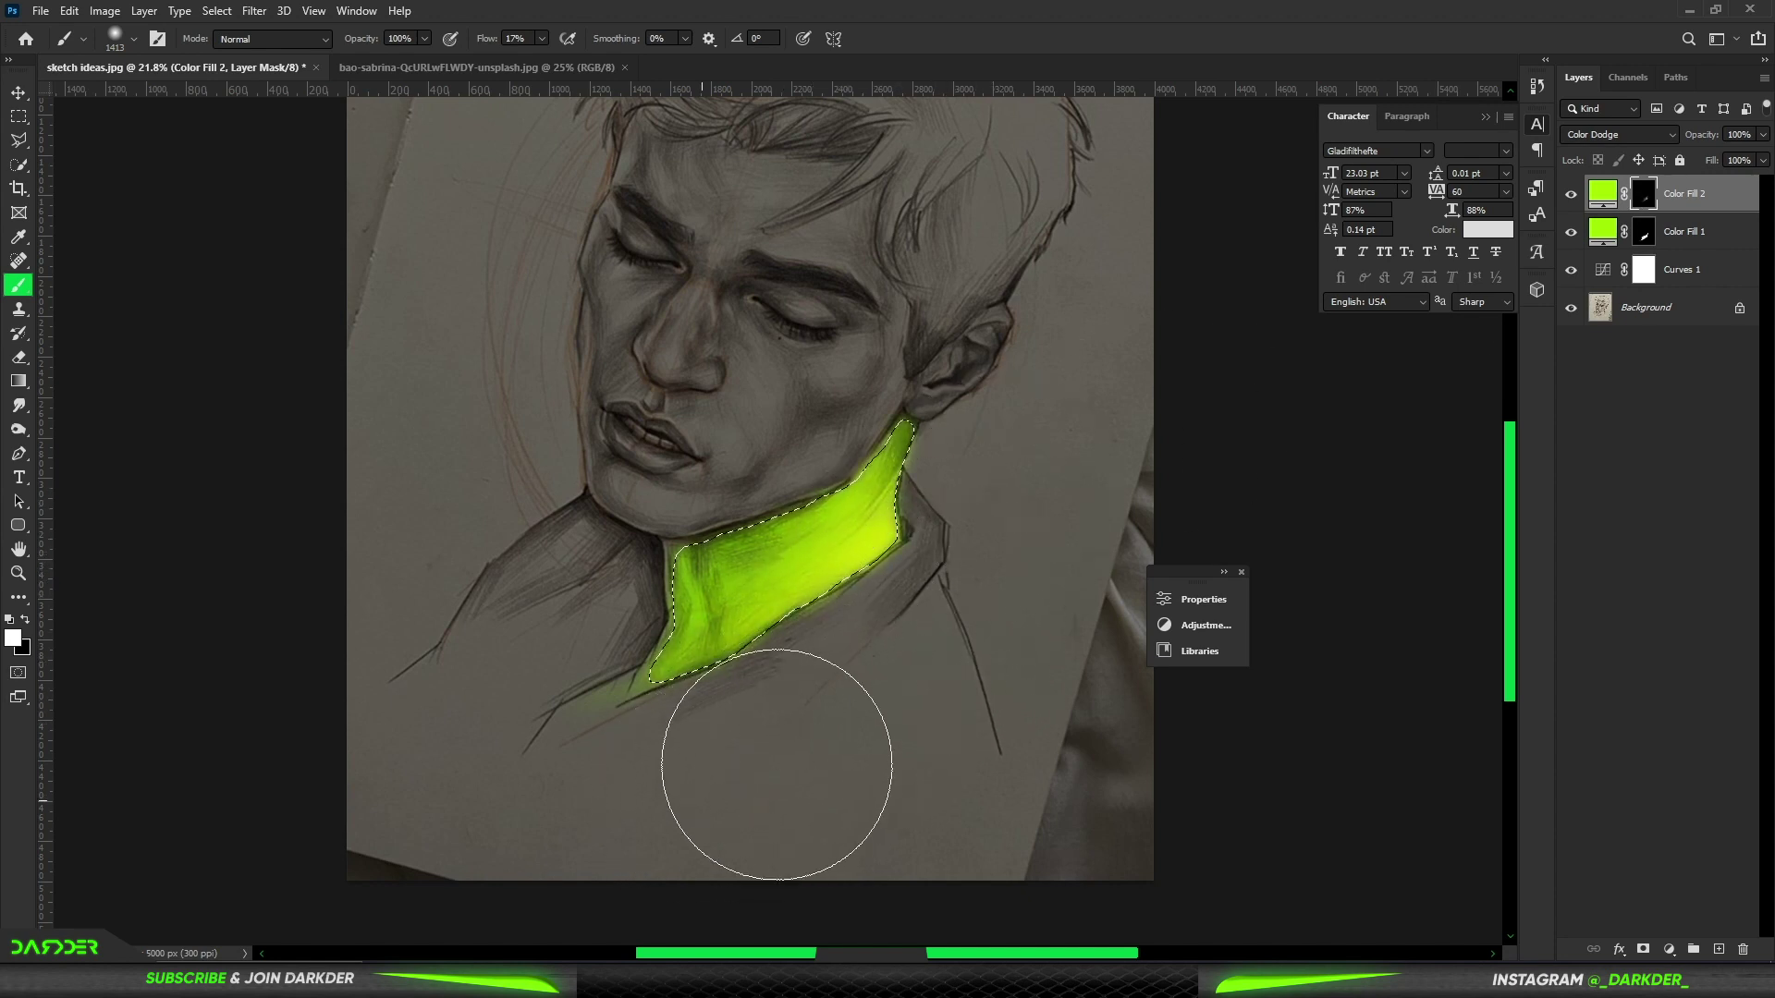
scroll(879, 580, "up", 1)
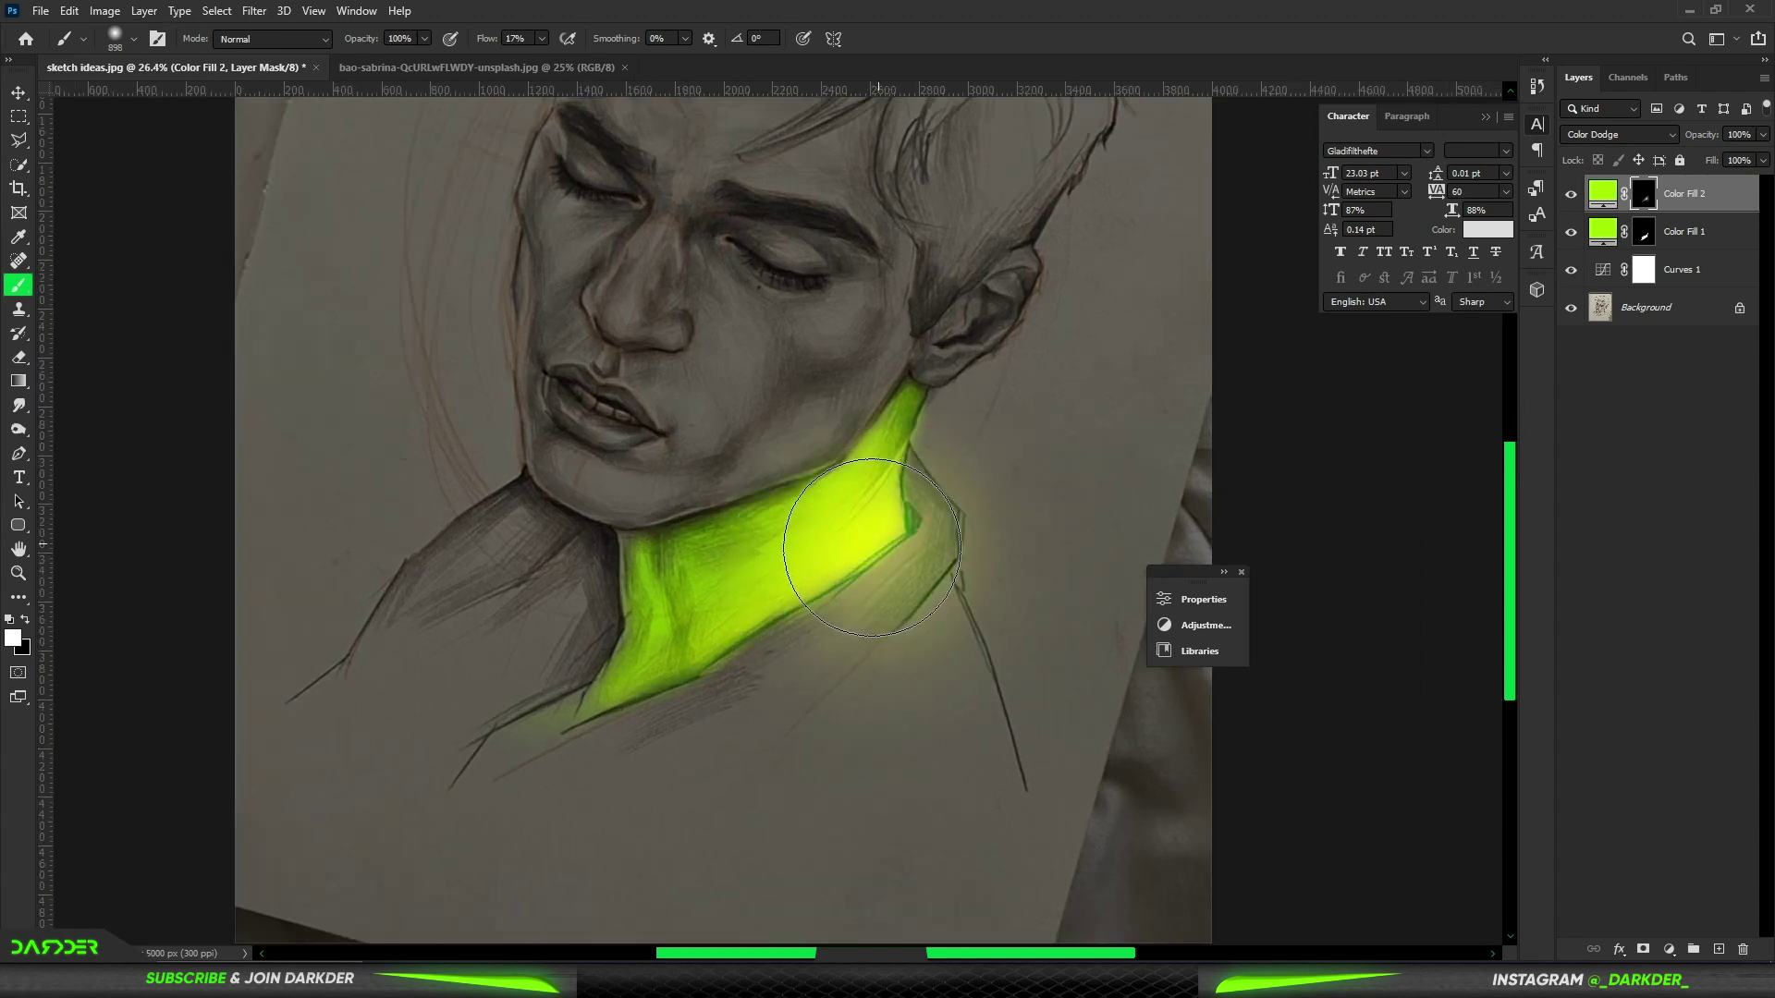
mouse_move(915, 555)
left_mouse_down()
mouse_move(882, 539)
mouse_move(744, 636)
left_mouse_up()
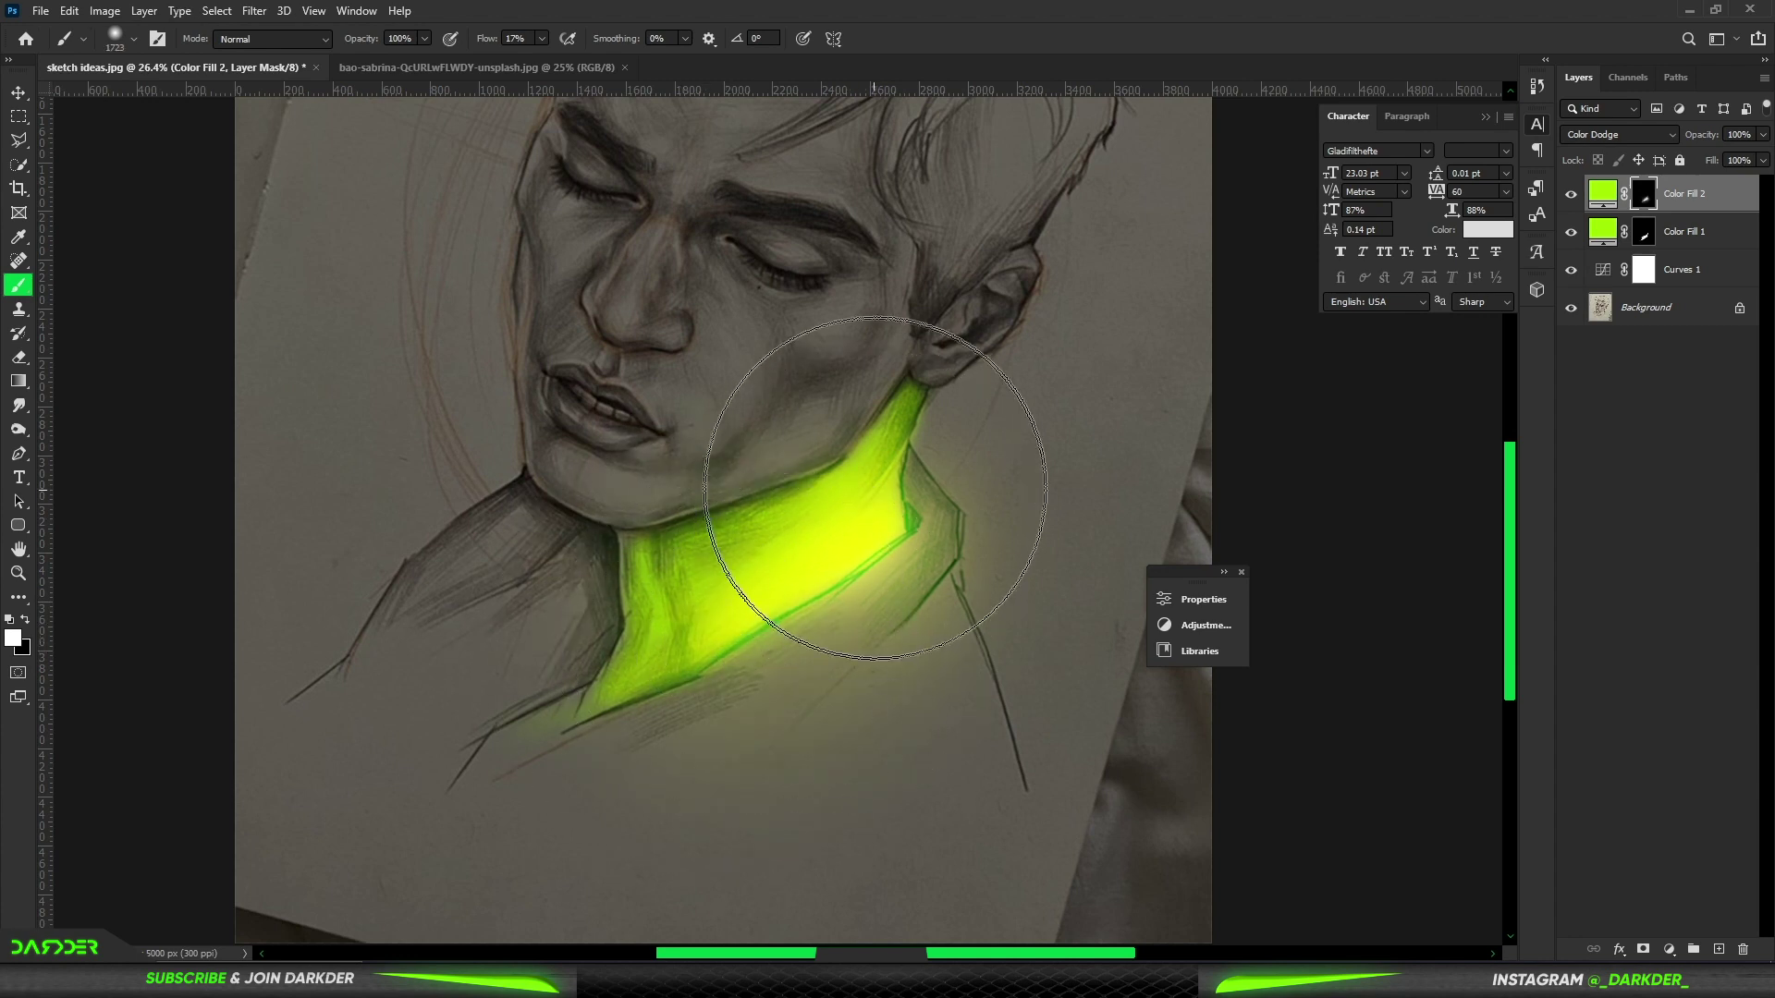
scroll(901, 575, "down", 2)
scroll(902, 575, "up", 2)
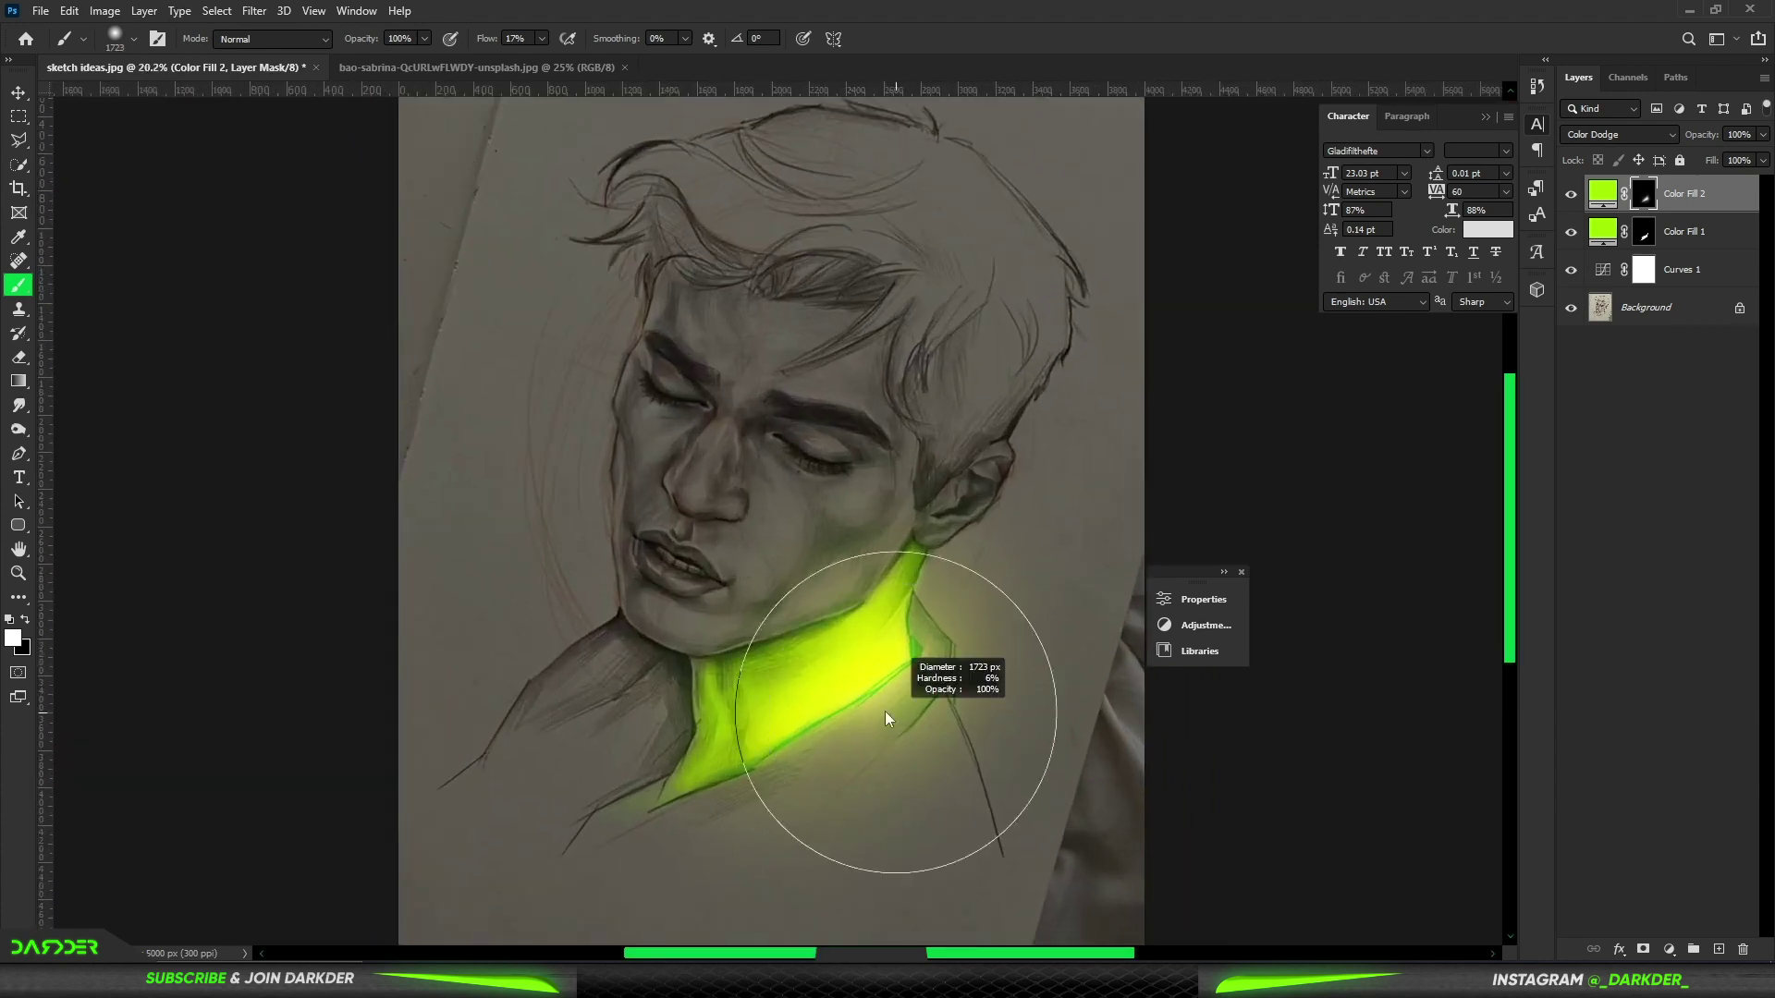
mouse_move(887, 684)
left_mouse_down()
mouse_move(825, 697)
mouse_move(874, 677)
left_mouse_up()
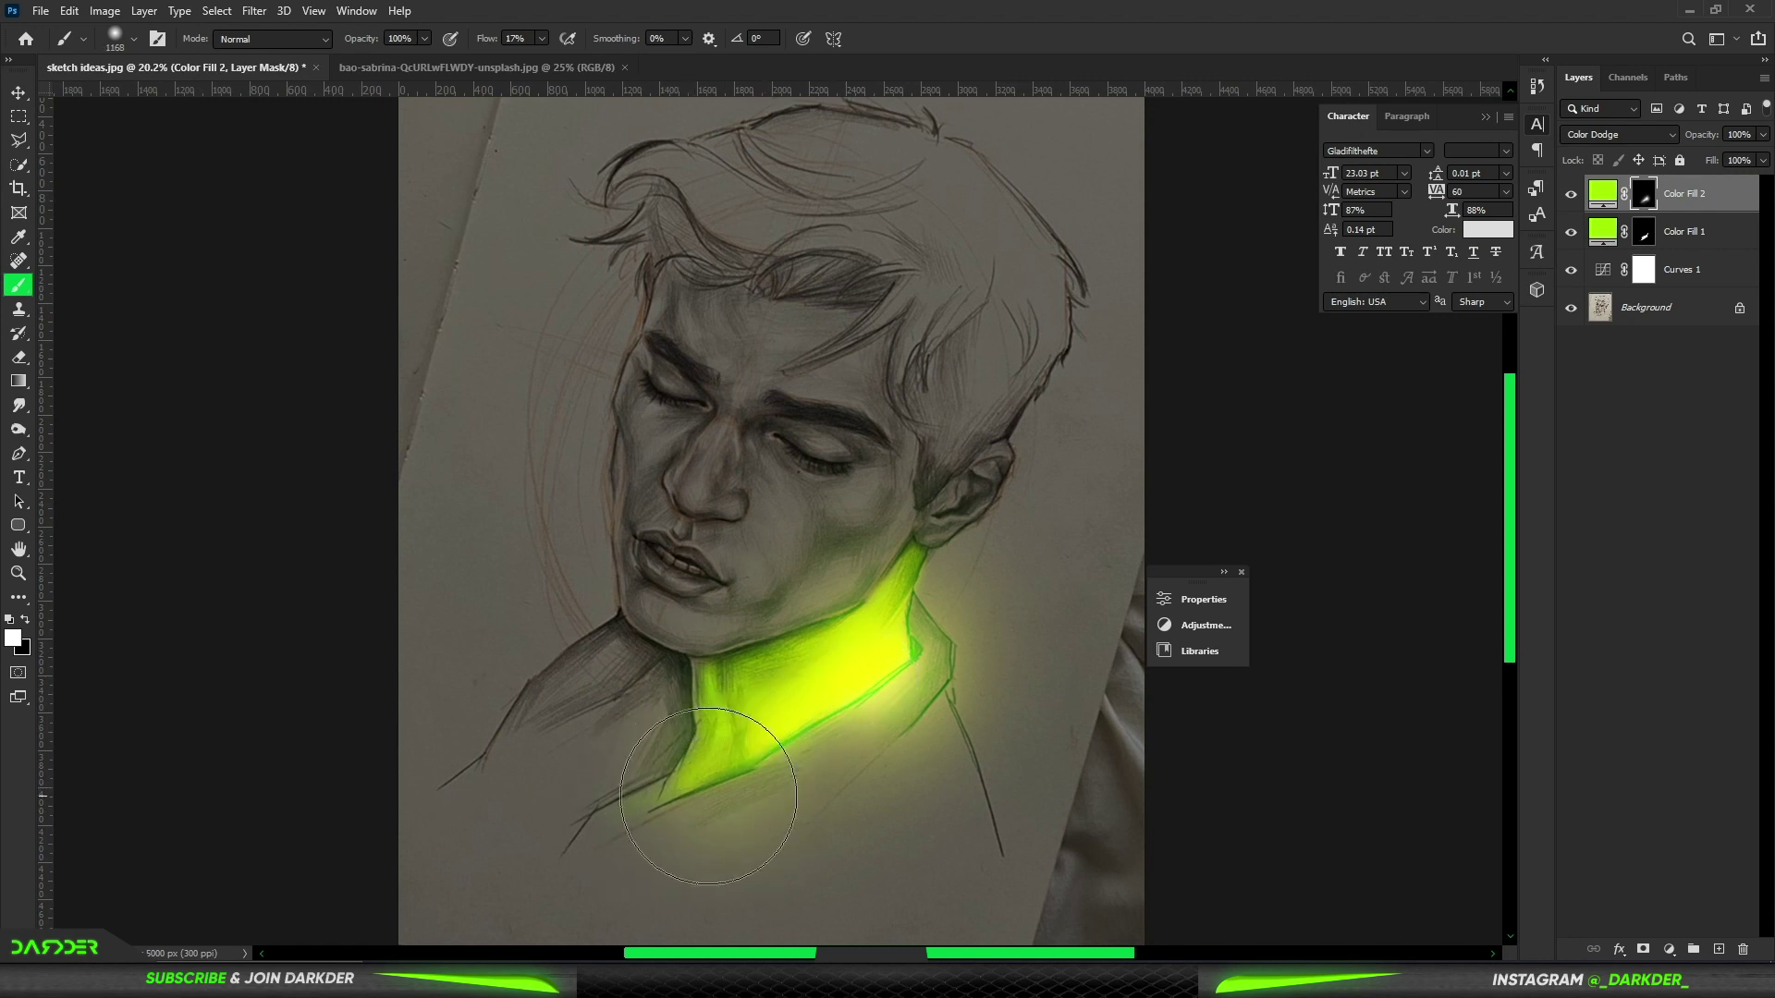
scroll(786, 767, "down", 2)
scroll(844, 745, "up", 2)
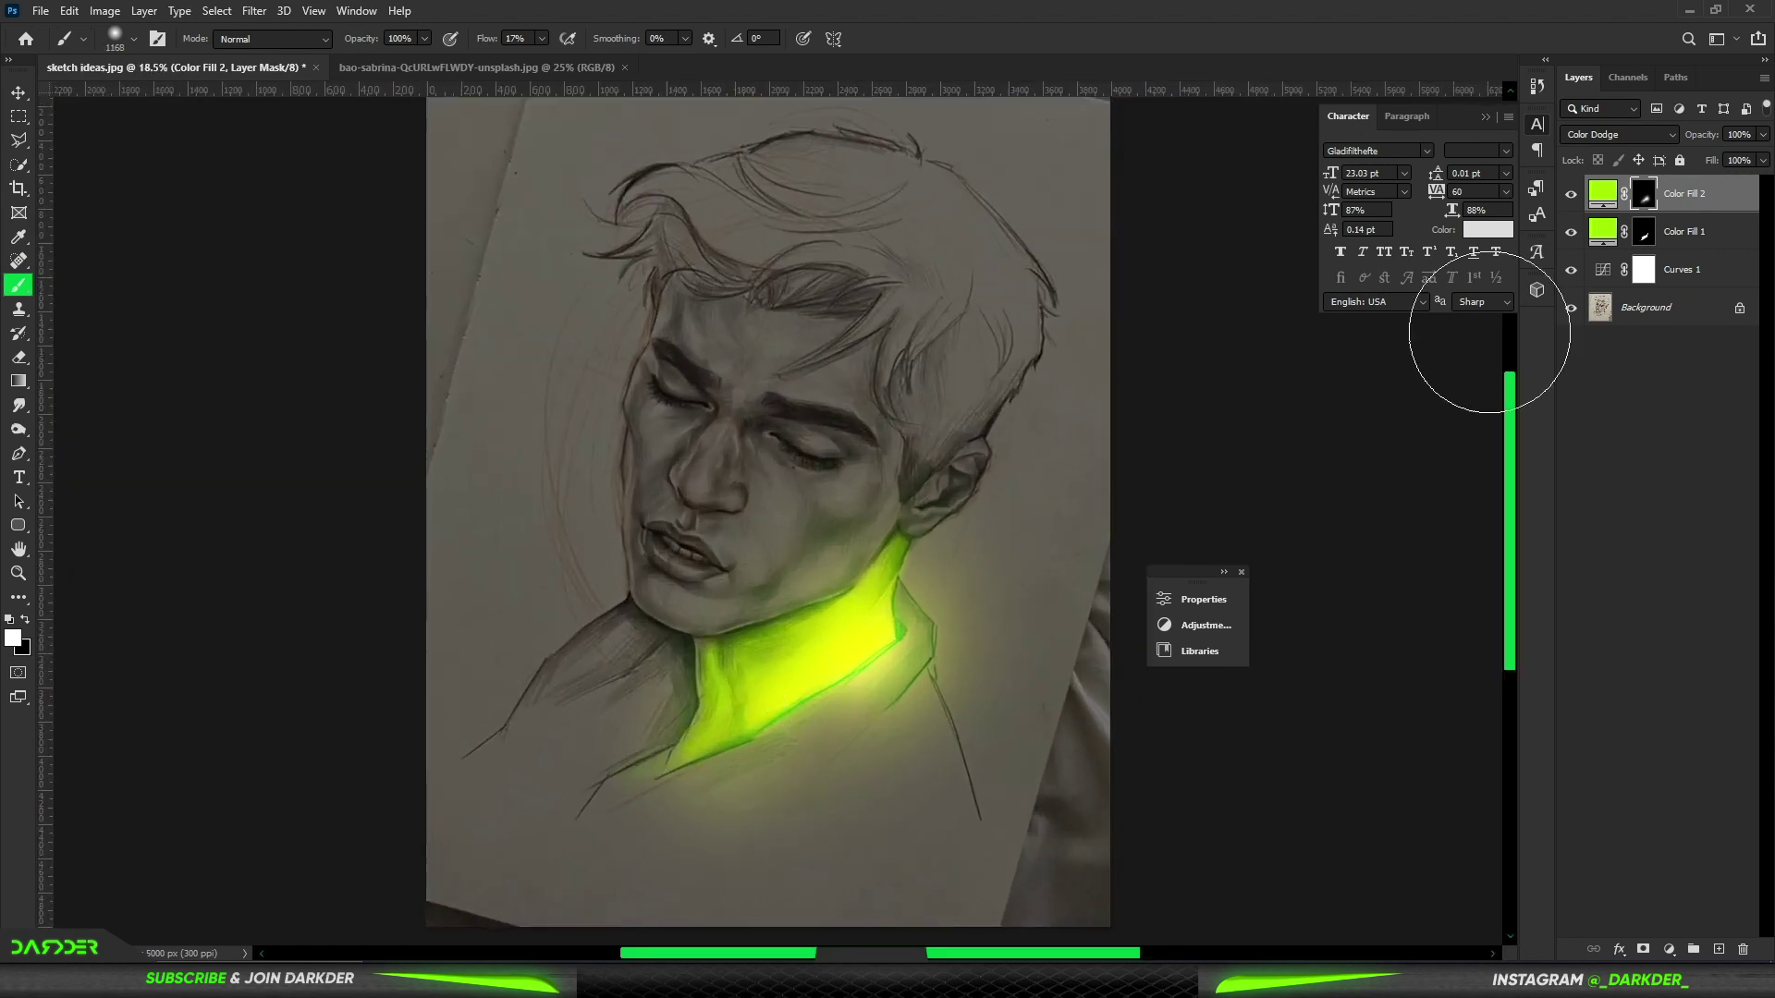
- Bend Curves 1's RGB curve down at the midtones to darken the sketch further
double_click(1609, 278)
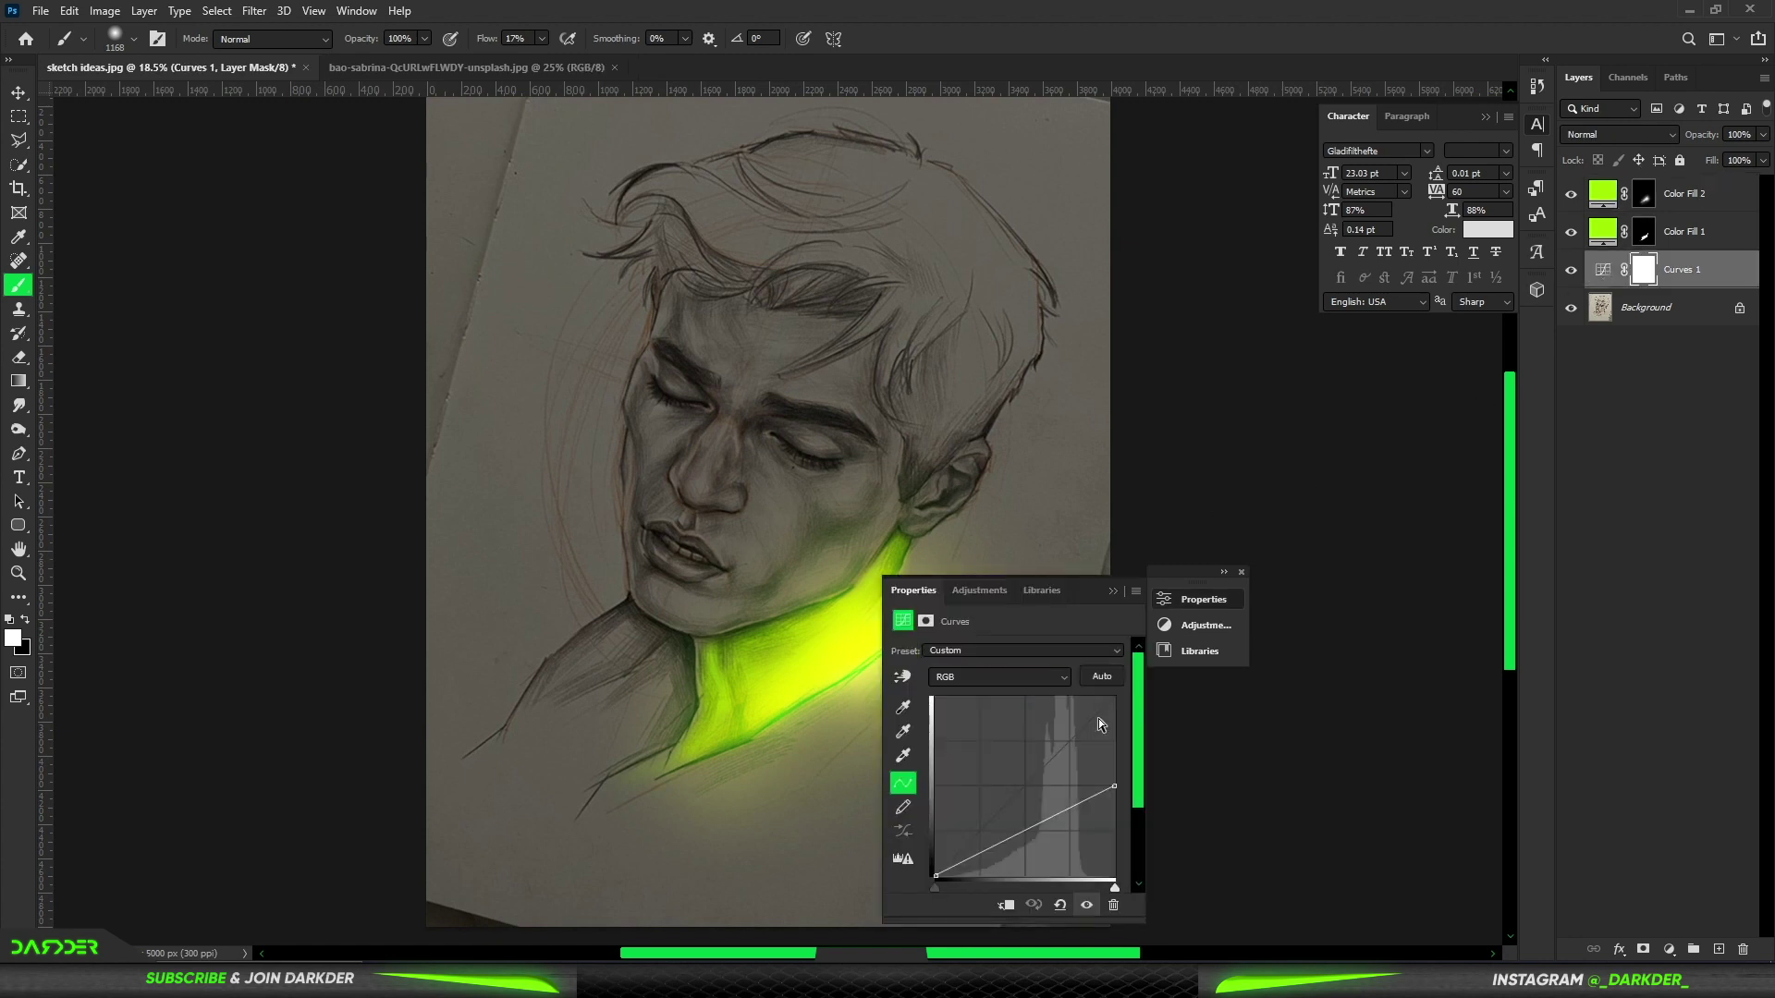
left_click_drag(1044, 819, 1034, 835)
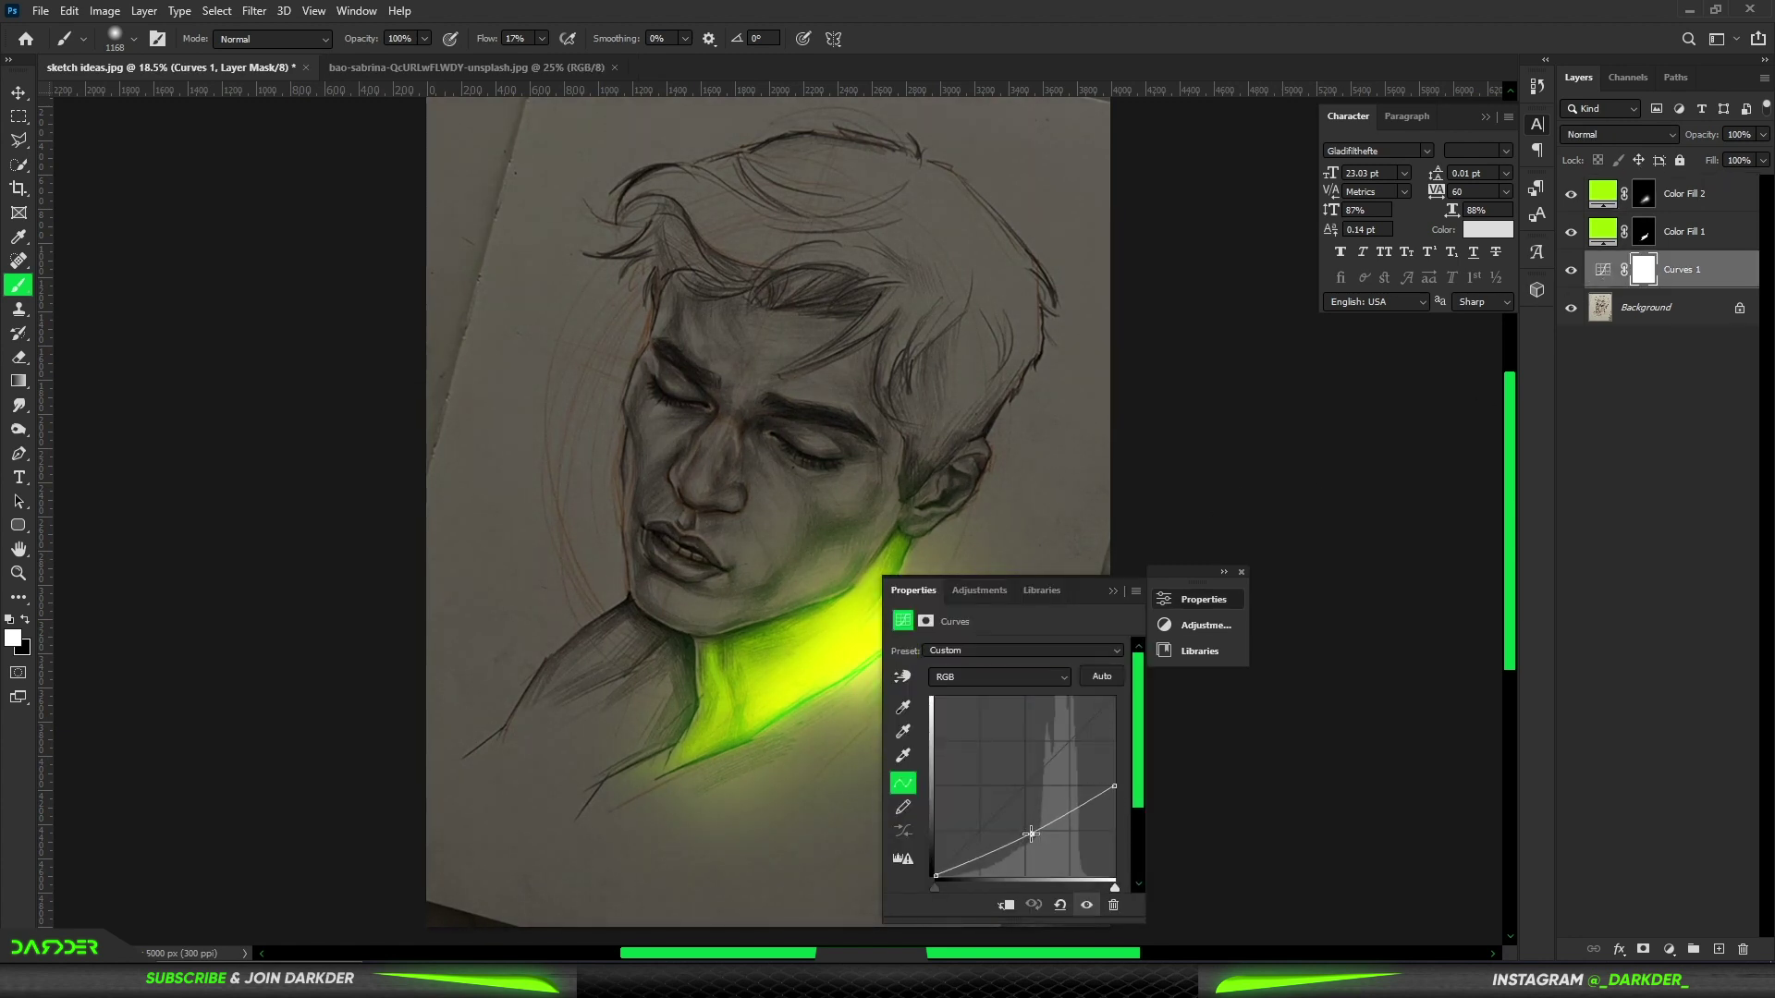
left_click(1115, 591)
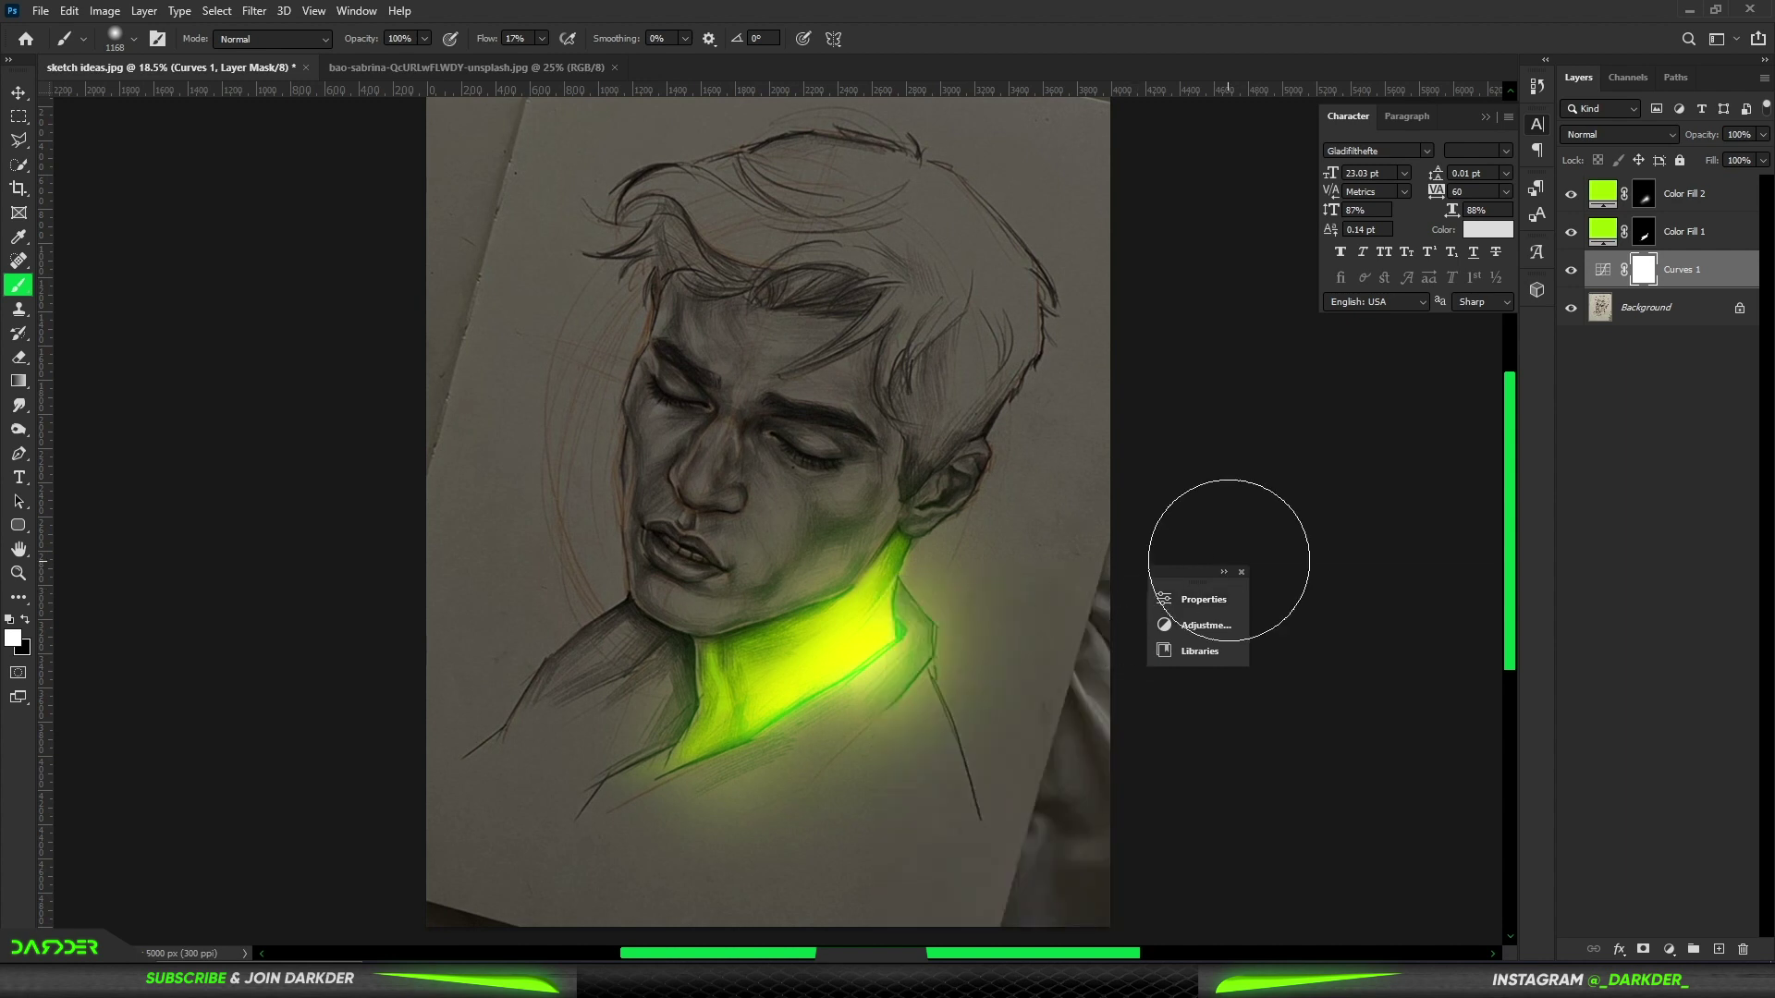
left_click(1241, 574)
left_click(1578, 343)
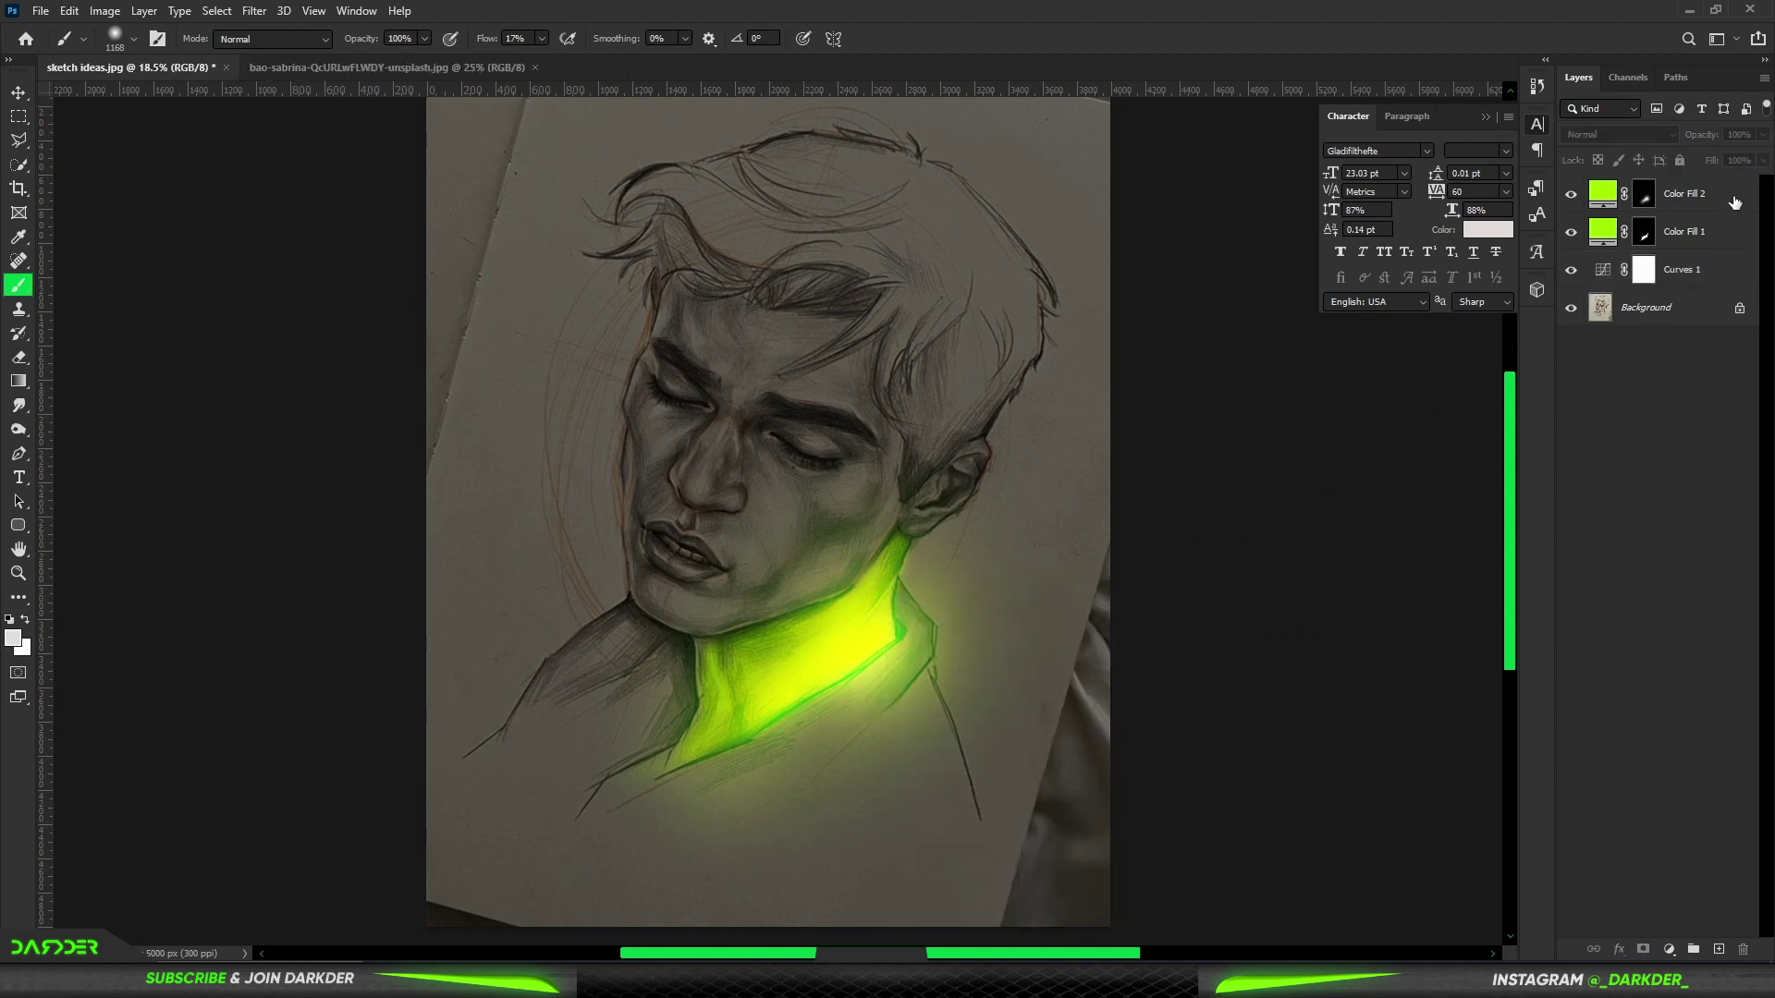
- Select Color Fill 2, start a Gradient fill layer, then cancel it
left_click(1734, 202)
left_click(1669, 952)
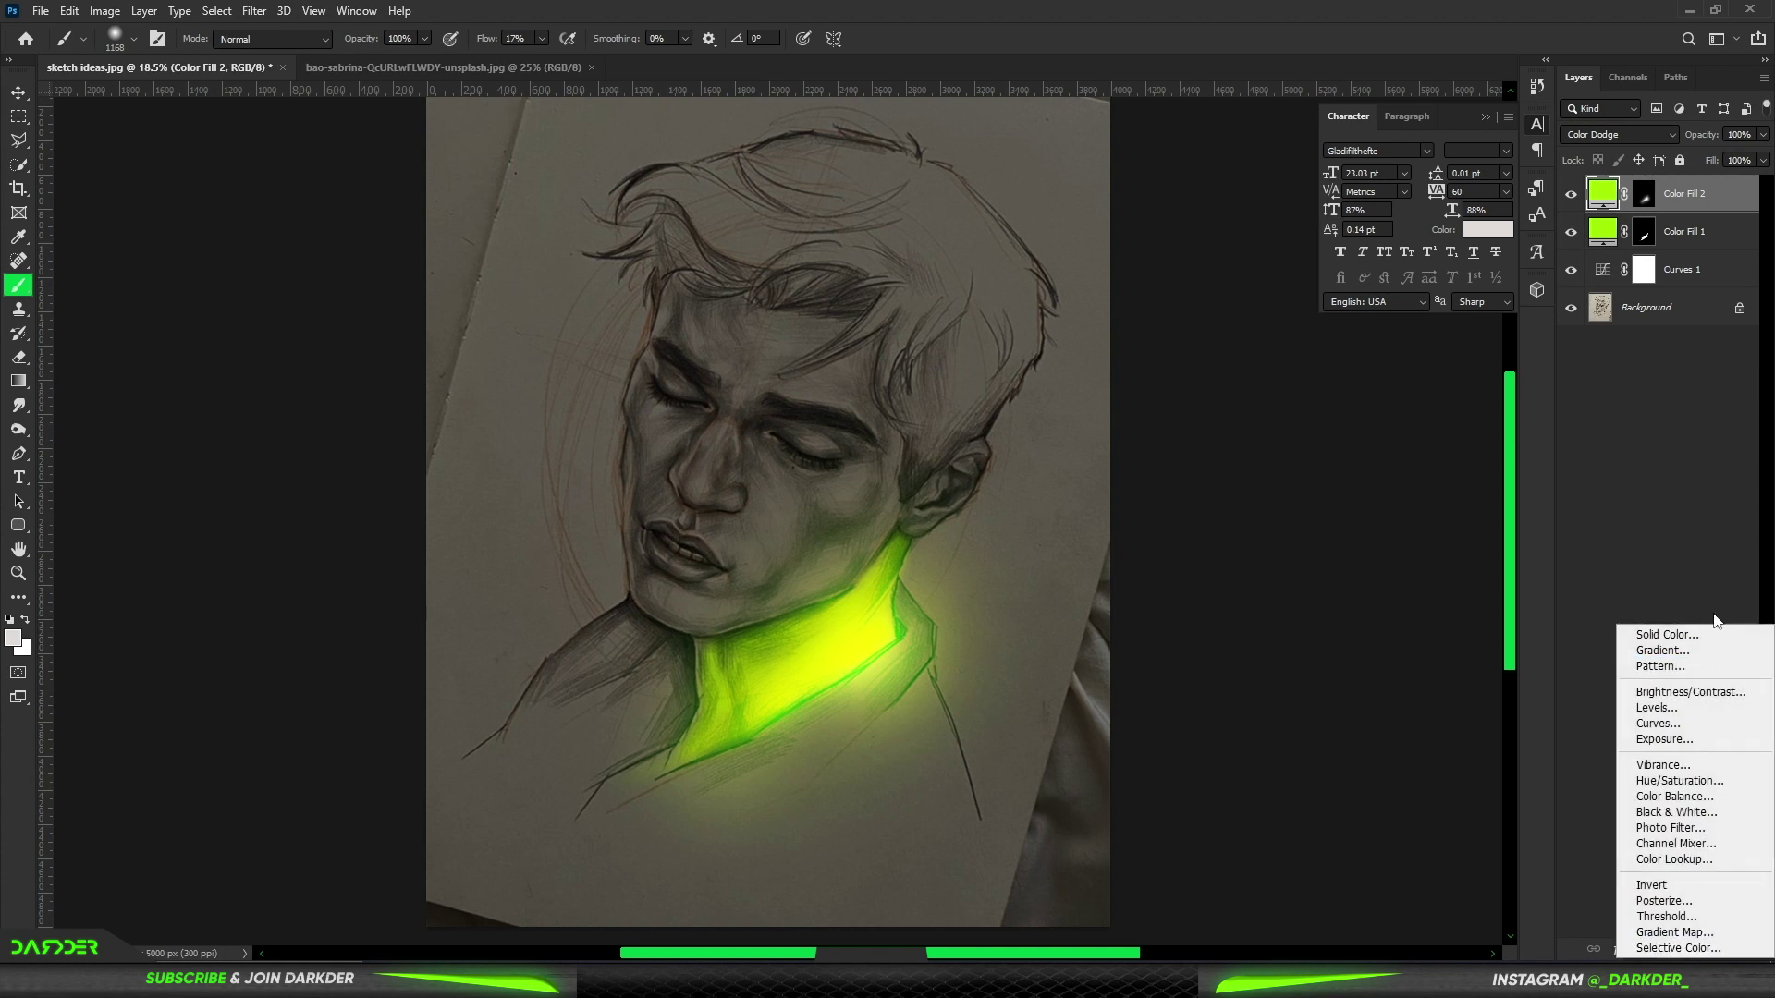
left_click(1650, 647)
left_click(997, 291)
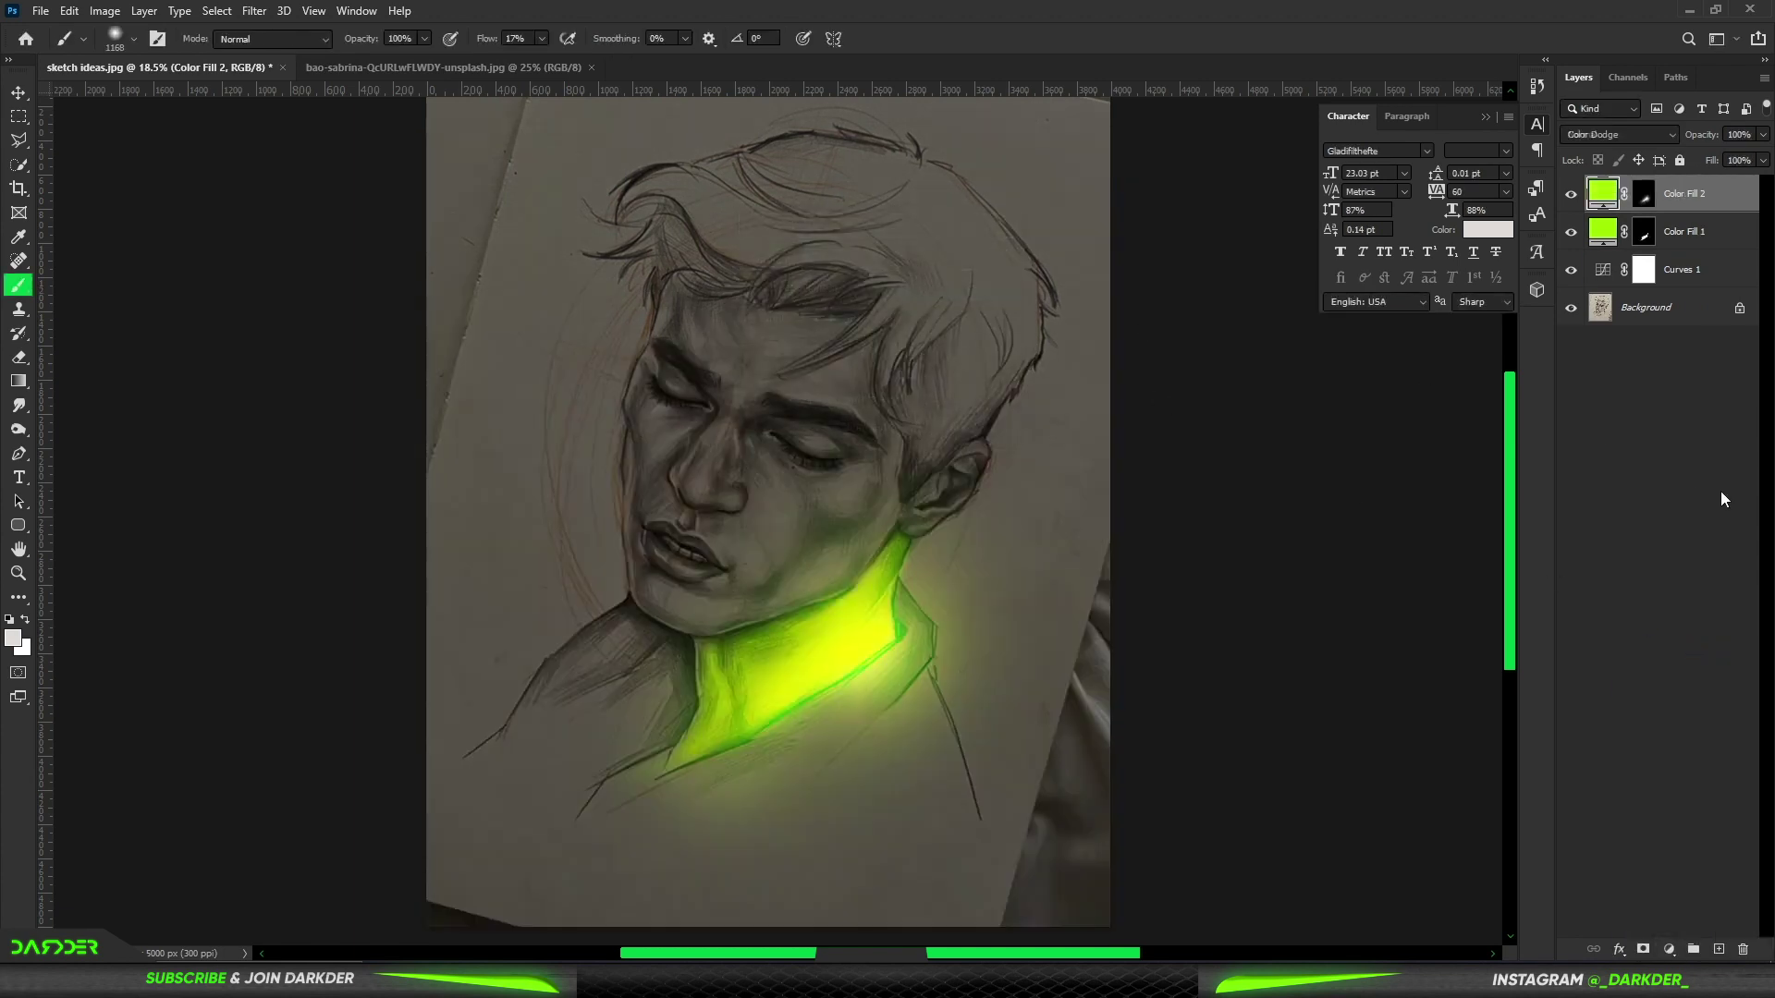
left_click(1668, 949)
- Add a vivid green Solid Color fill in Linear Dodge (Add) mode and select its mask
left_click(1689, 628)
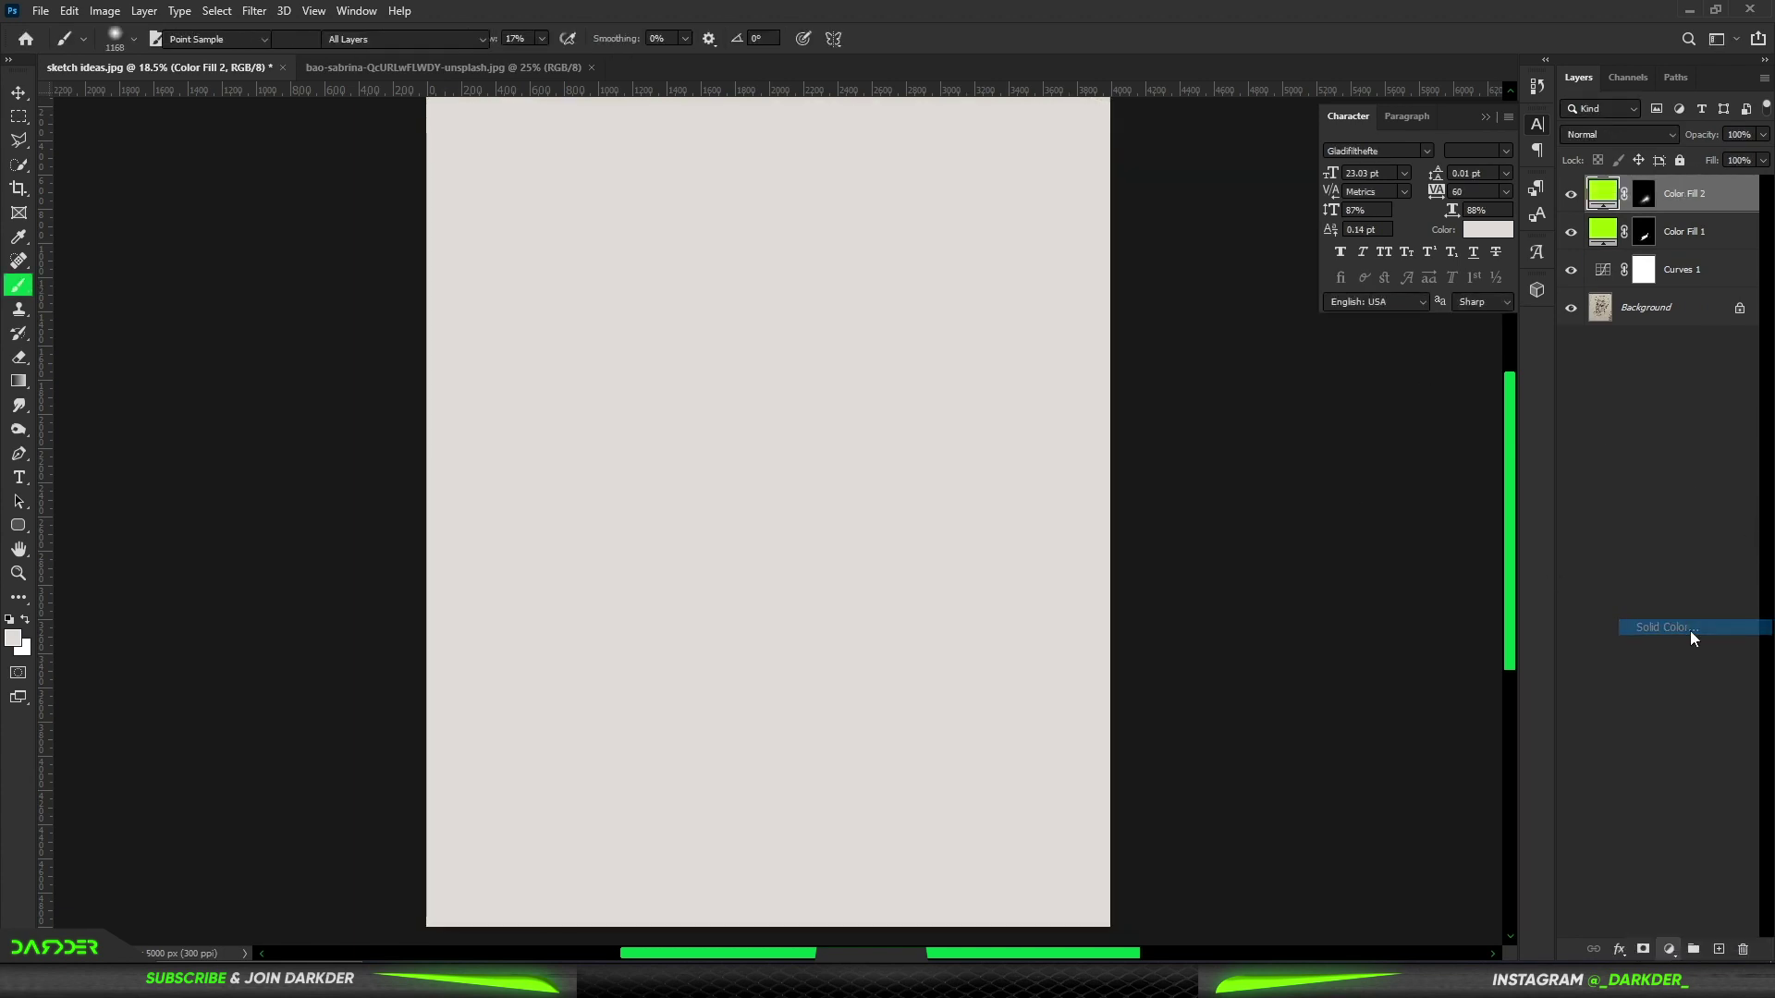
left_click_drag(1512, 490, 1512, 467)
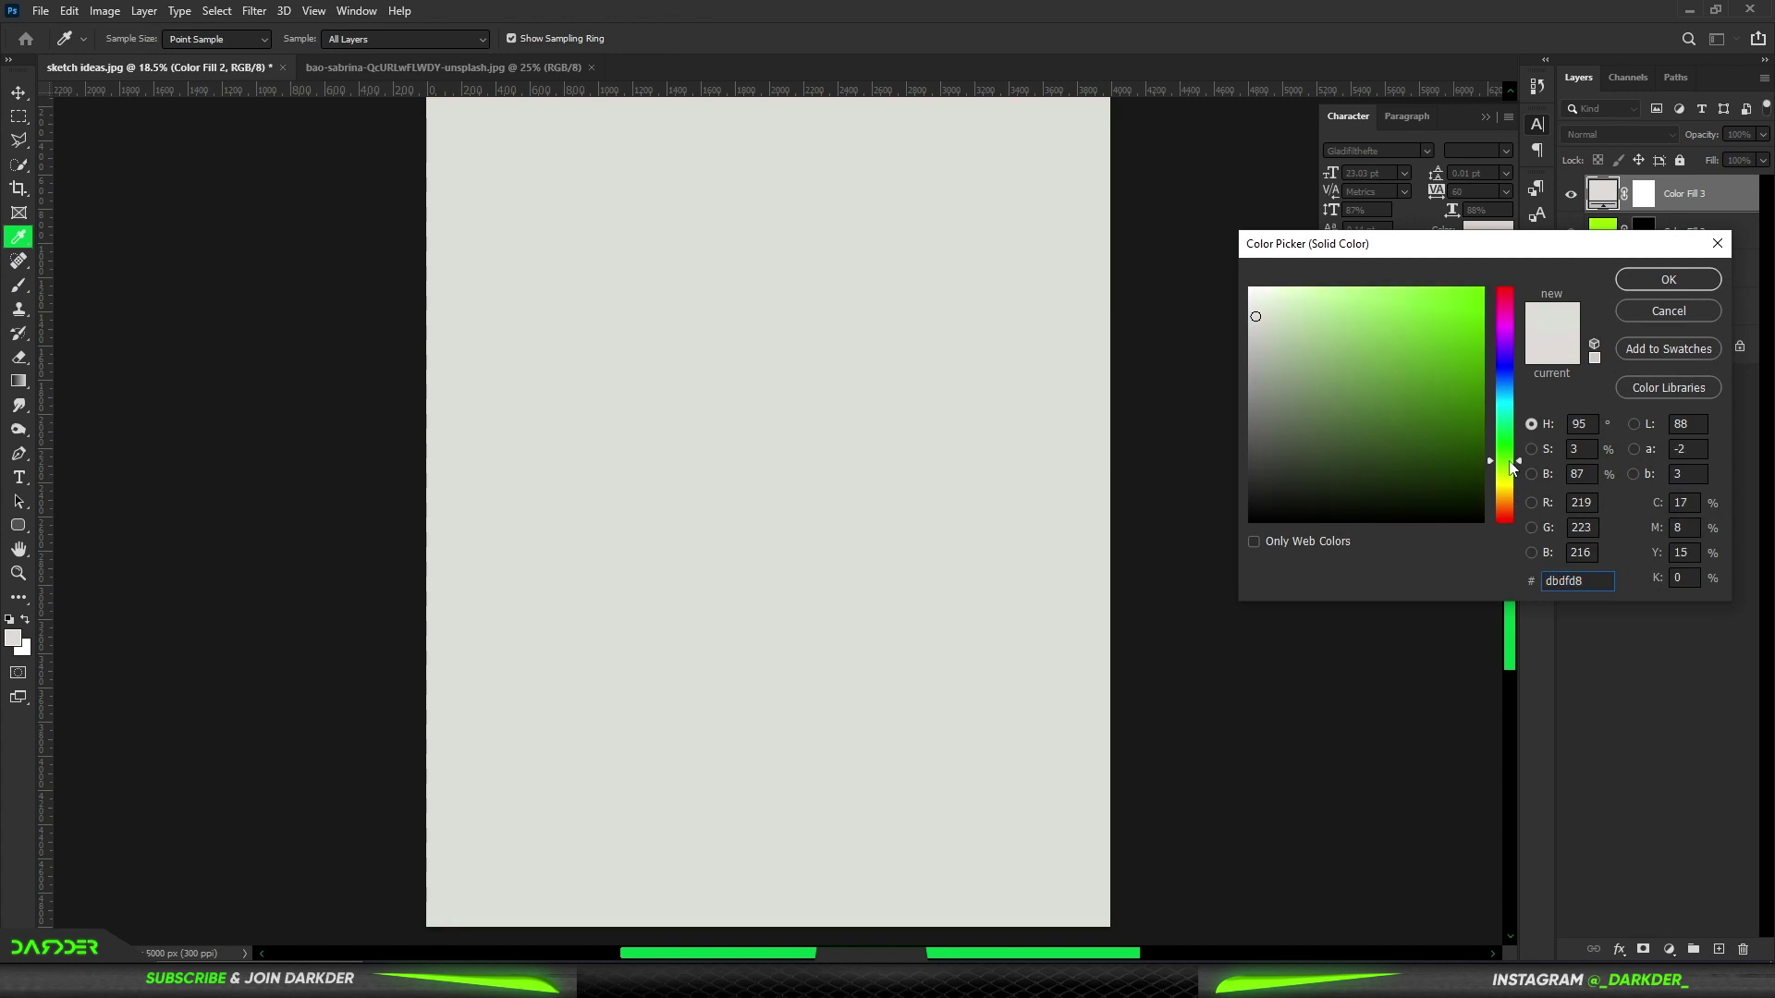
left_click_drag(1470, 305, 1569, 250)
left_click(1670, 280)
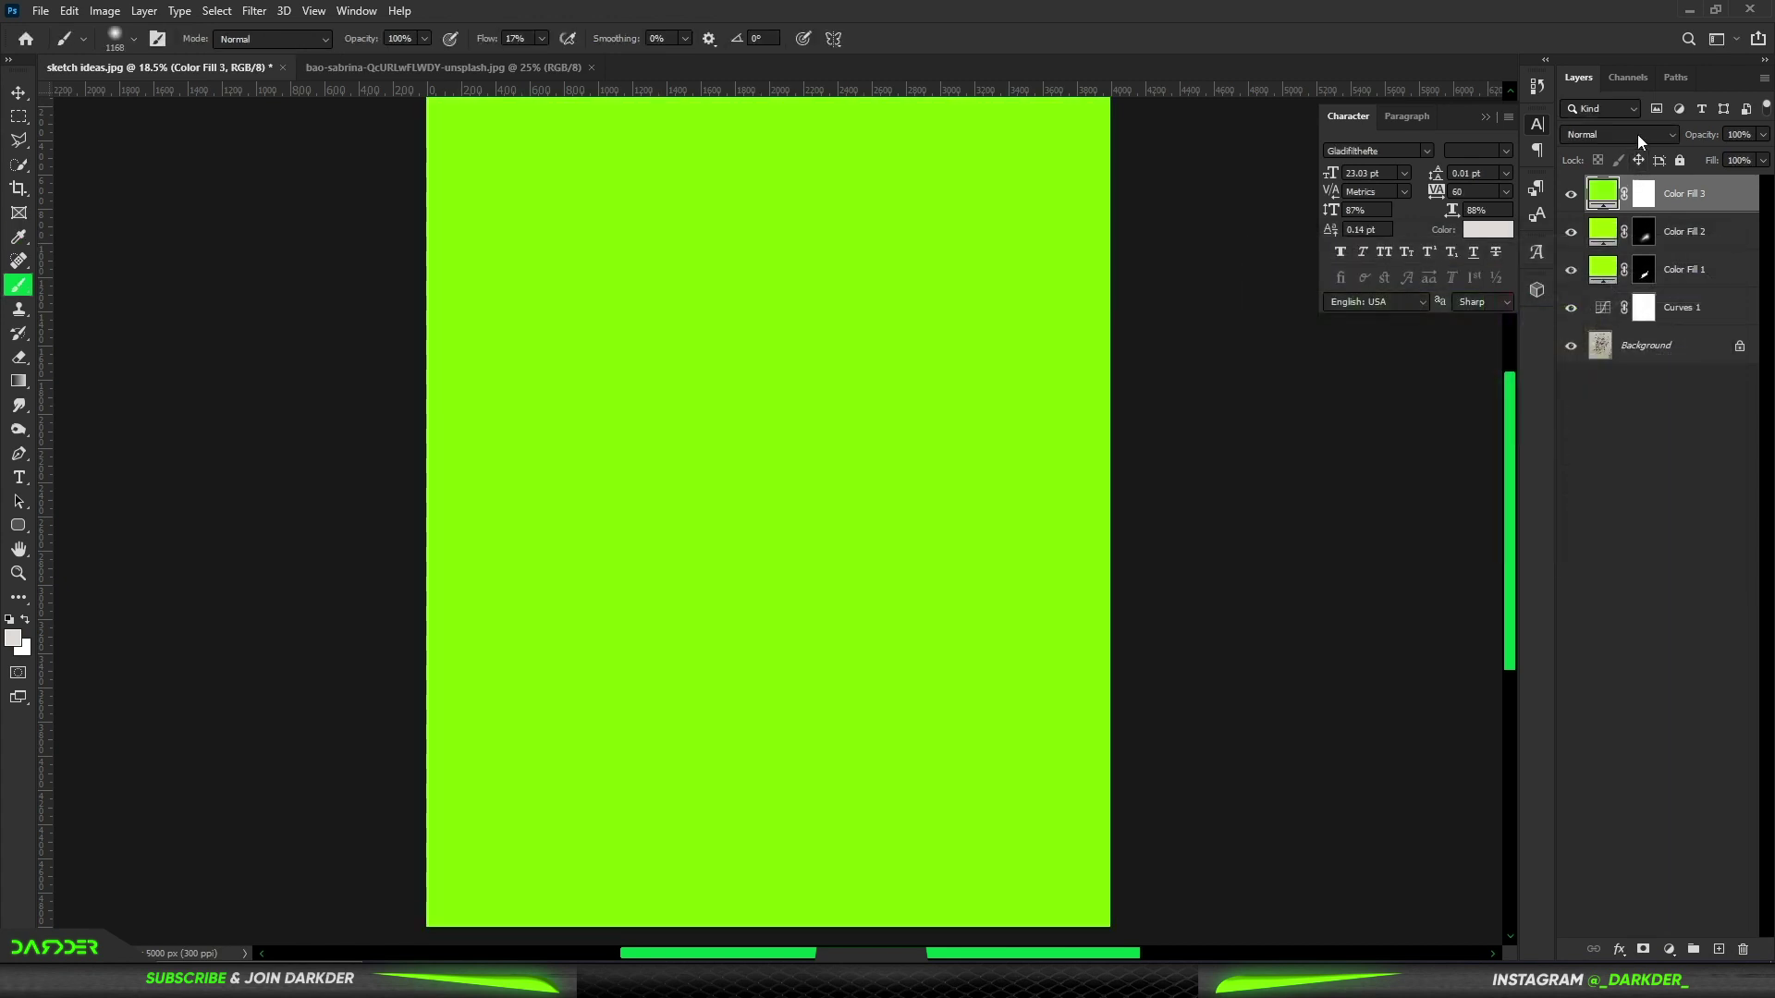
left_click(1638, 135)
left_click(1636, 324)
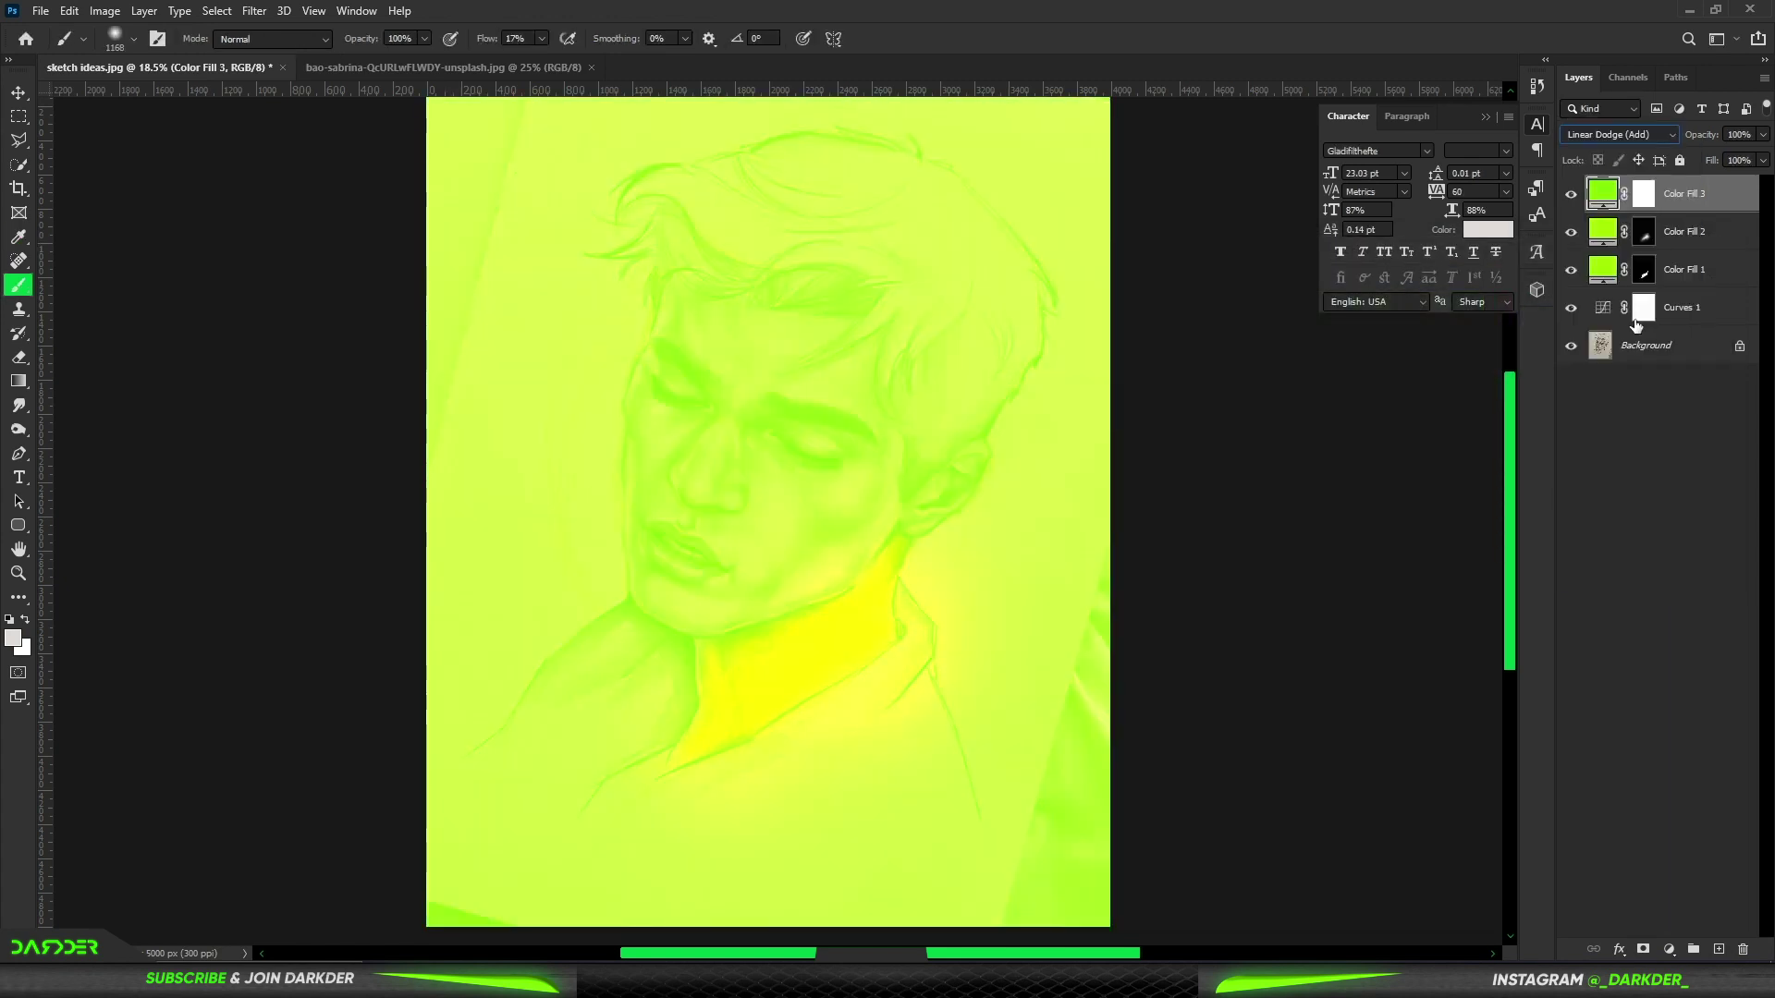
left_click(1653, 203)
- Invert Color Fill 3's mask to black and paint glow onto the cheek, jaw and chin
key("ctrl+i")
left_click_drag(804, 665, 879, 601)
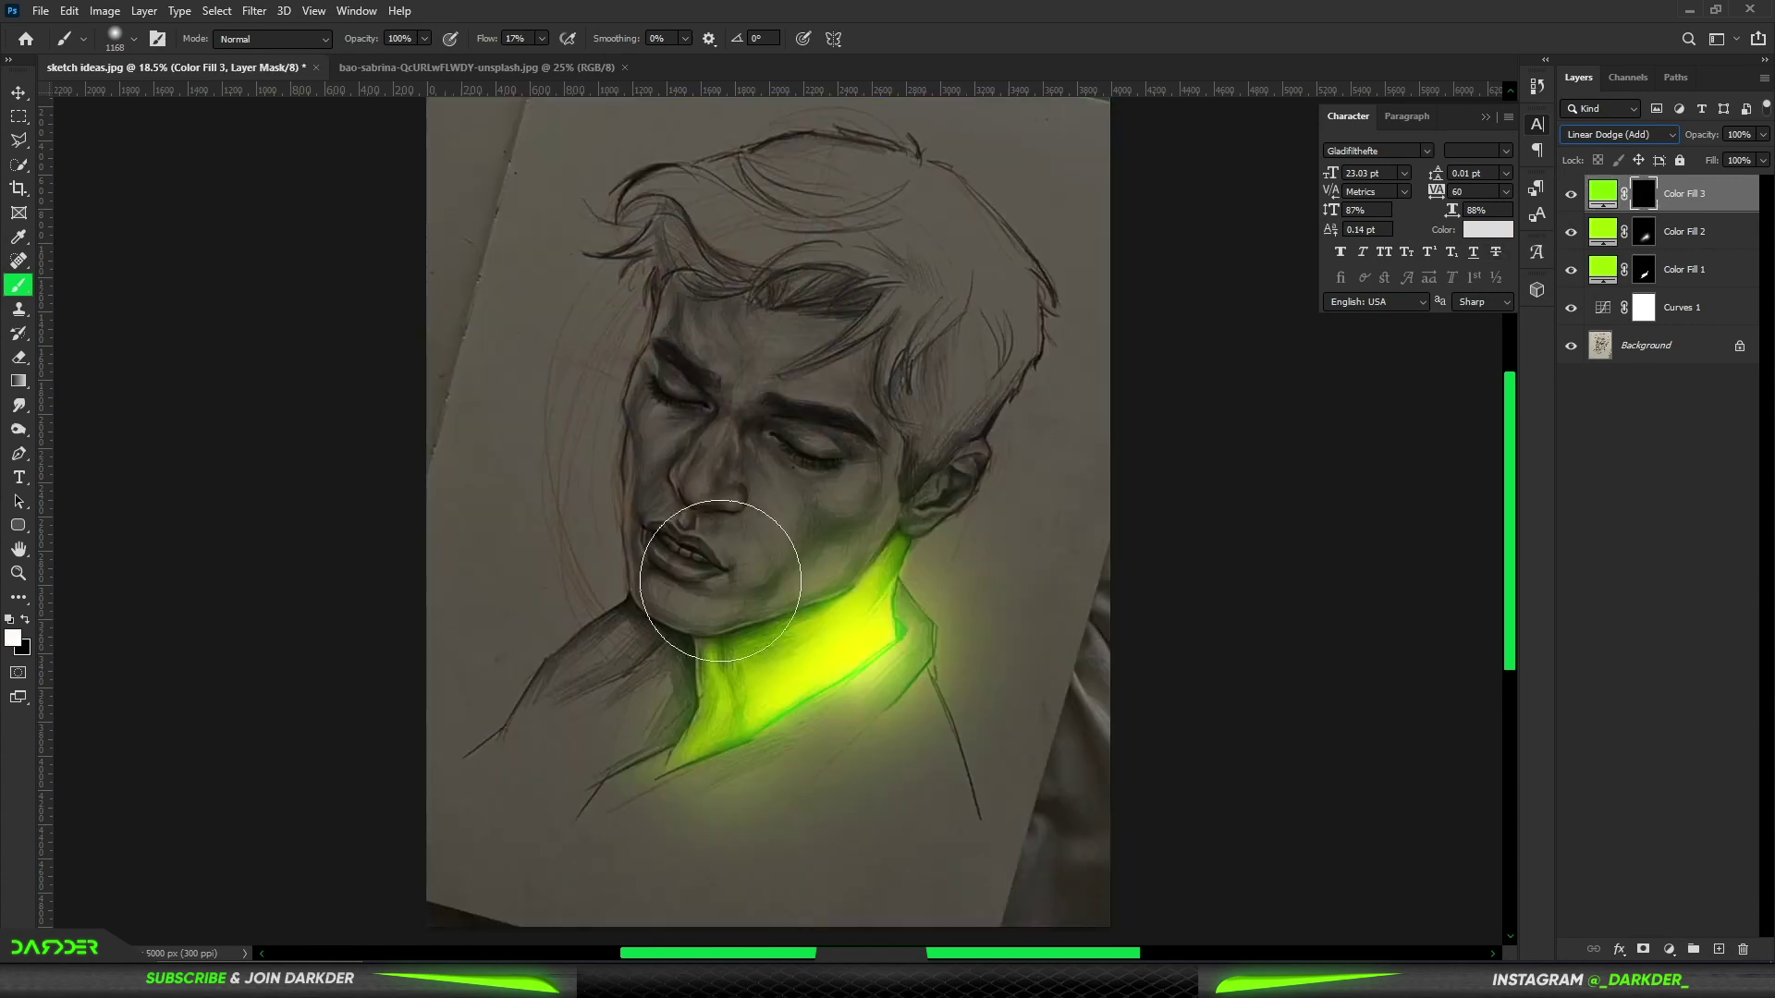
scroll(758, 586, "up", 5)
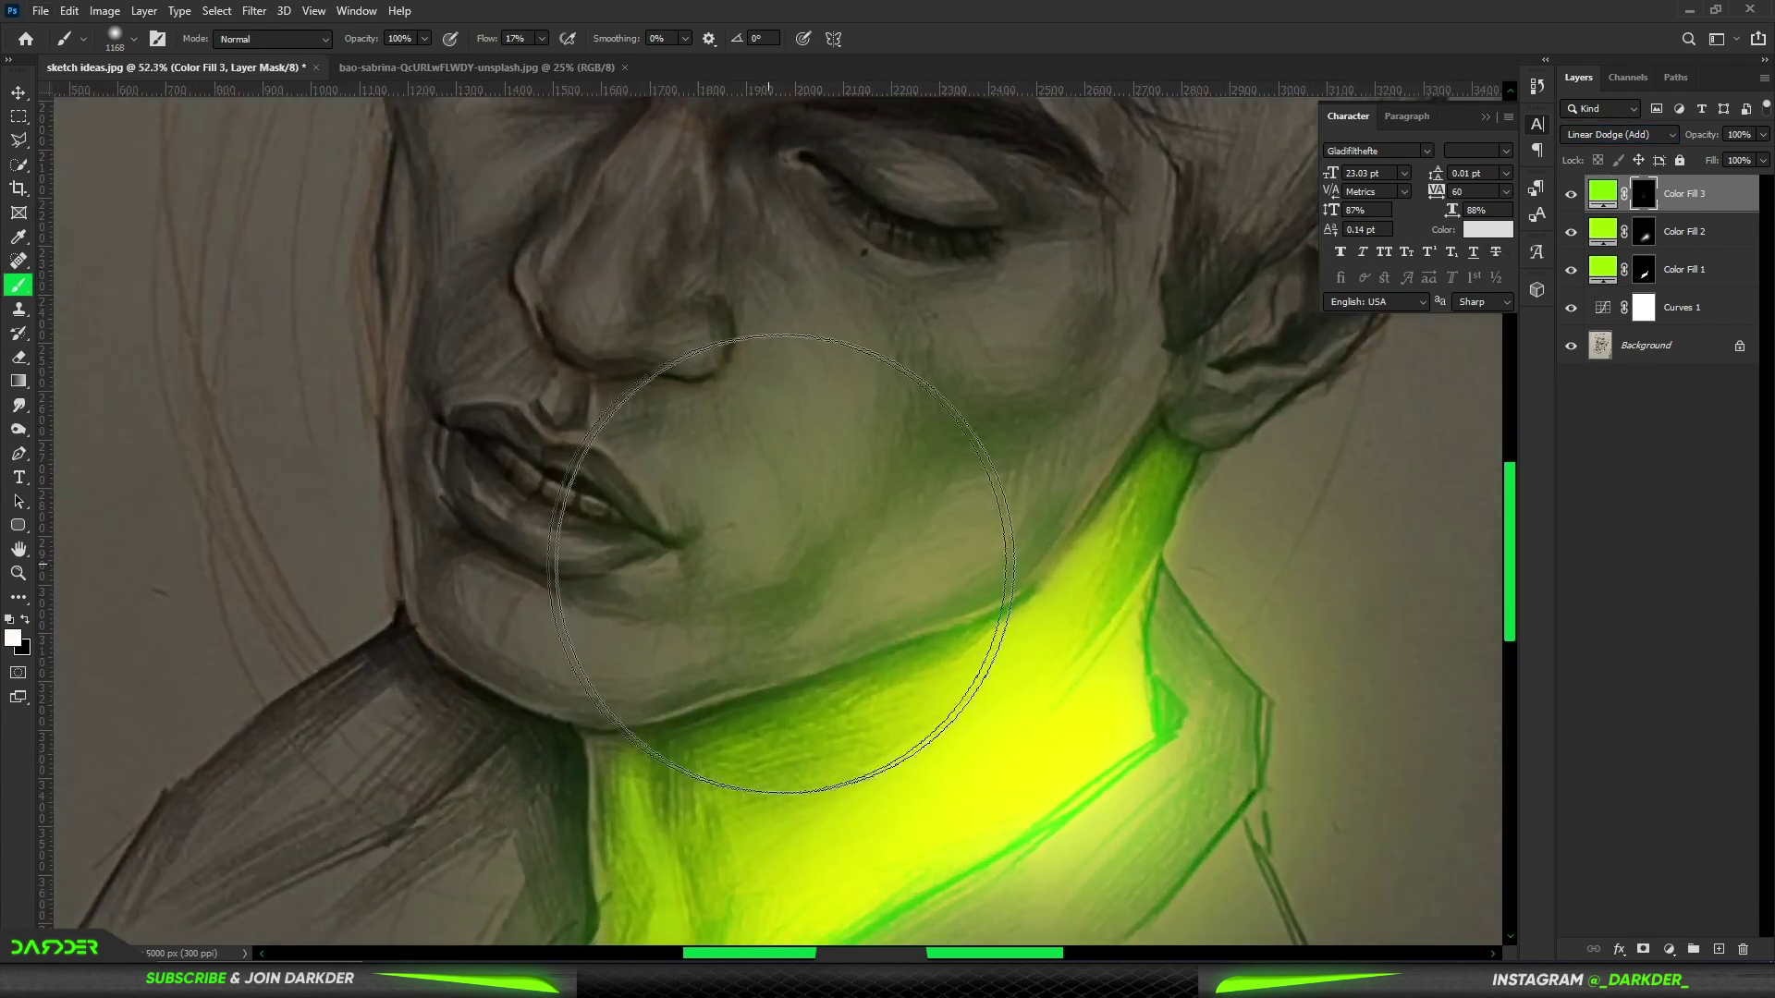
left_click_drag(957, 517, 1003, 461)
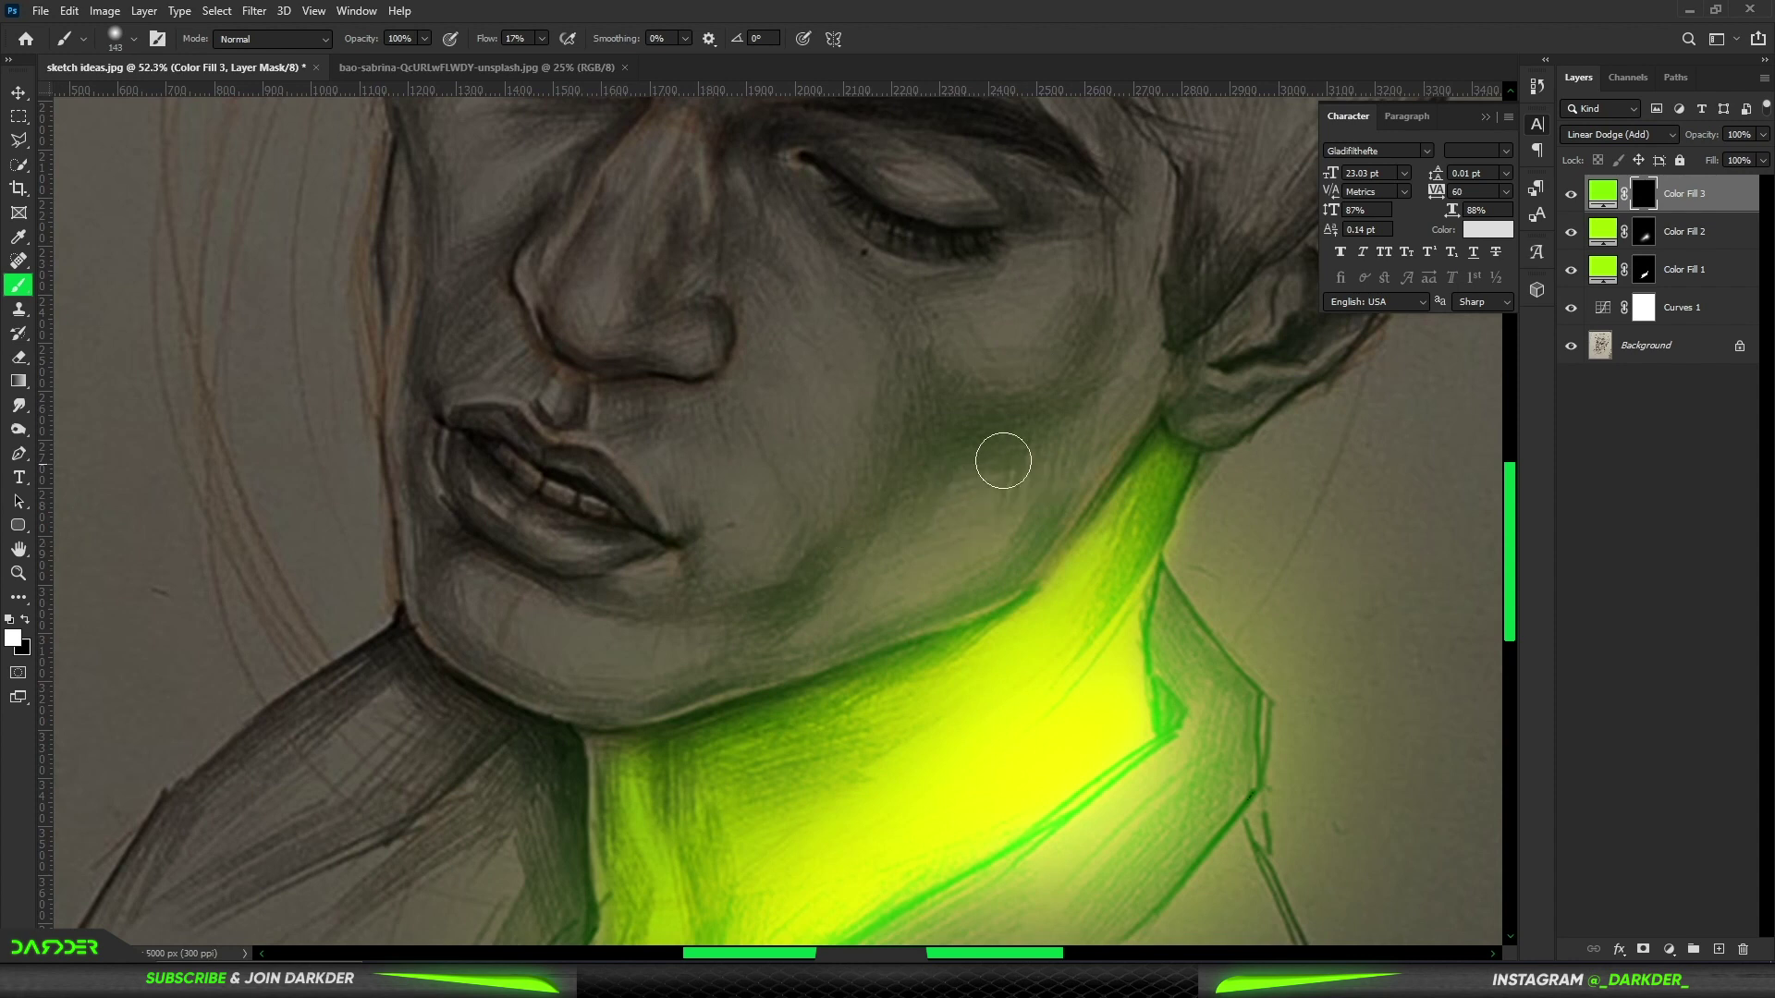
mouse_move(1119, 403)
left_mouse_down()
mouse_move(832, 635)
mouse_move(531, 687)
mouse_move(478, 644)
left_mouse_up()
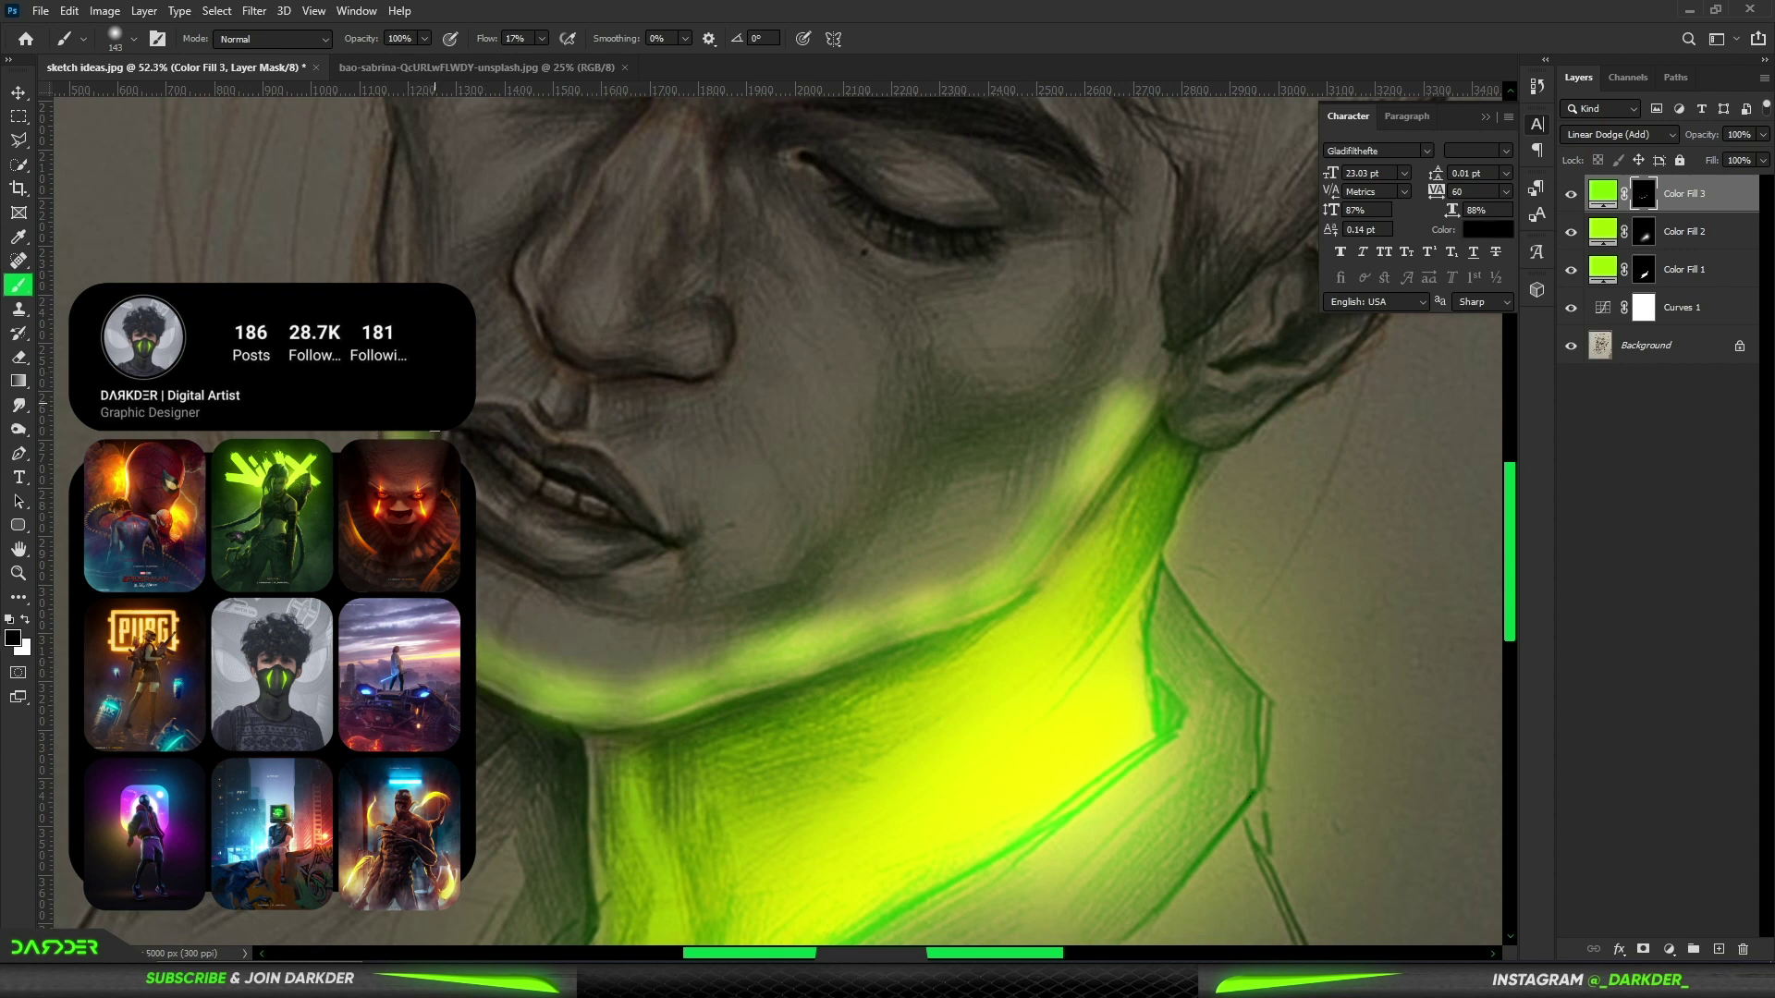
key("bracketright")
key("bracketright")
key("bracketright")
mouse_move(428, 376)
left_mouse_down()
mouse_move(464, 562)
mouse_move(718, 614)
left_mouse_up()
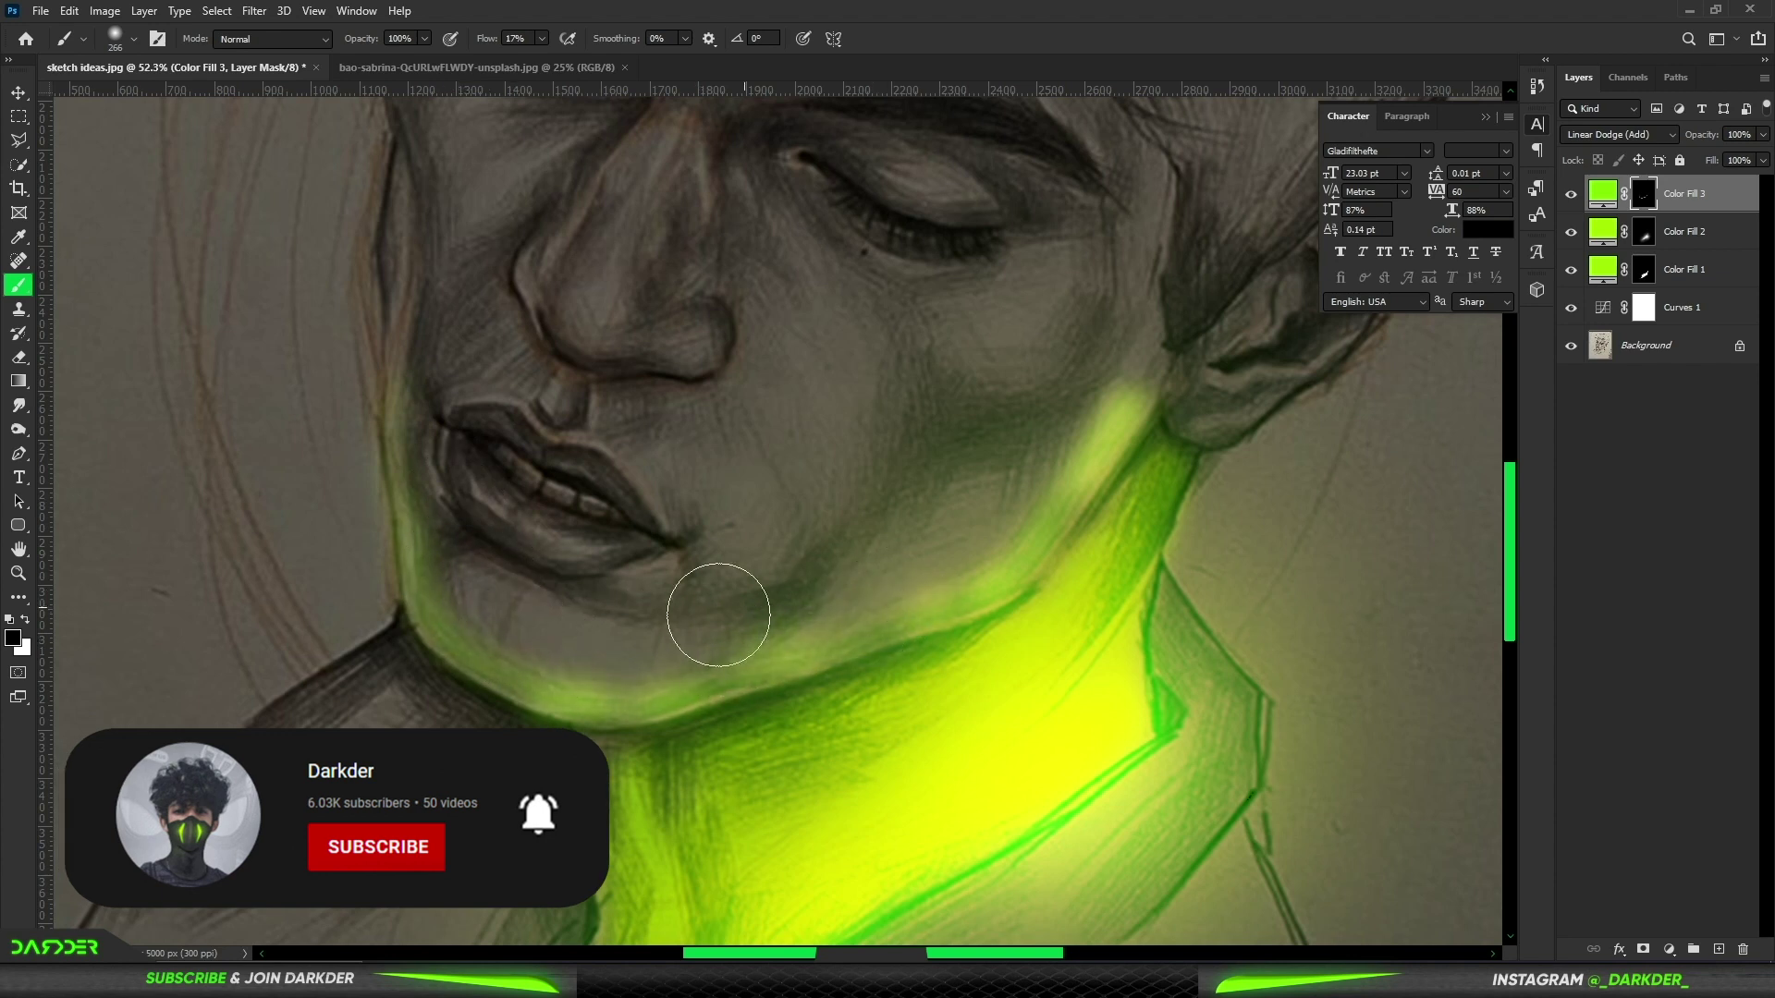
- Erase excess glow from the lower jaw, chin and upper jaw, then repaint the cheek
left_click_drag(582, 654, 511, 622)
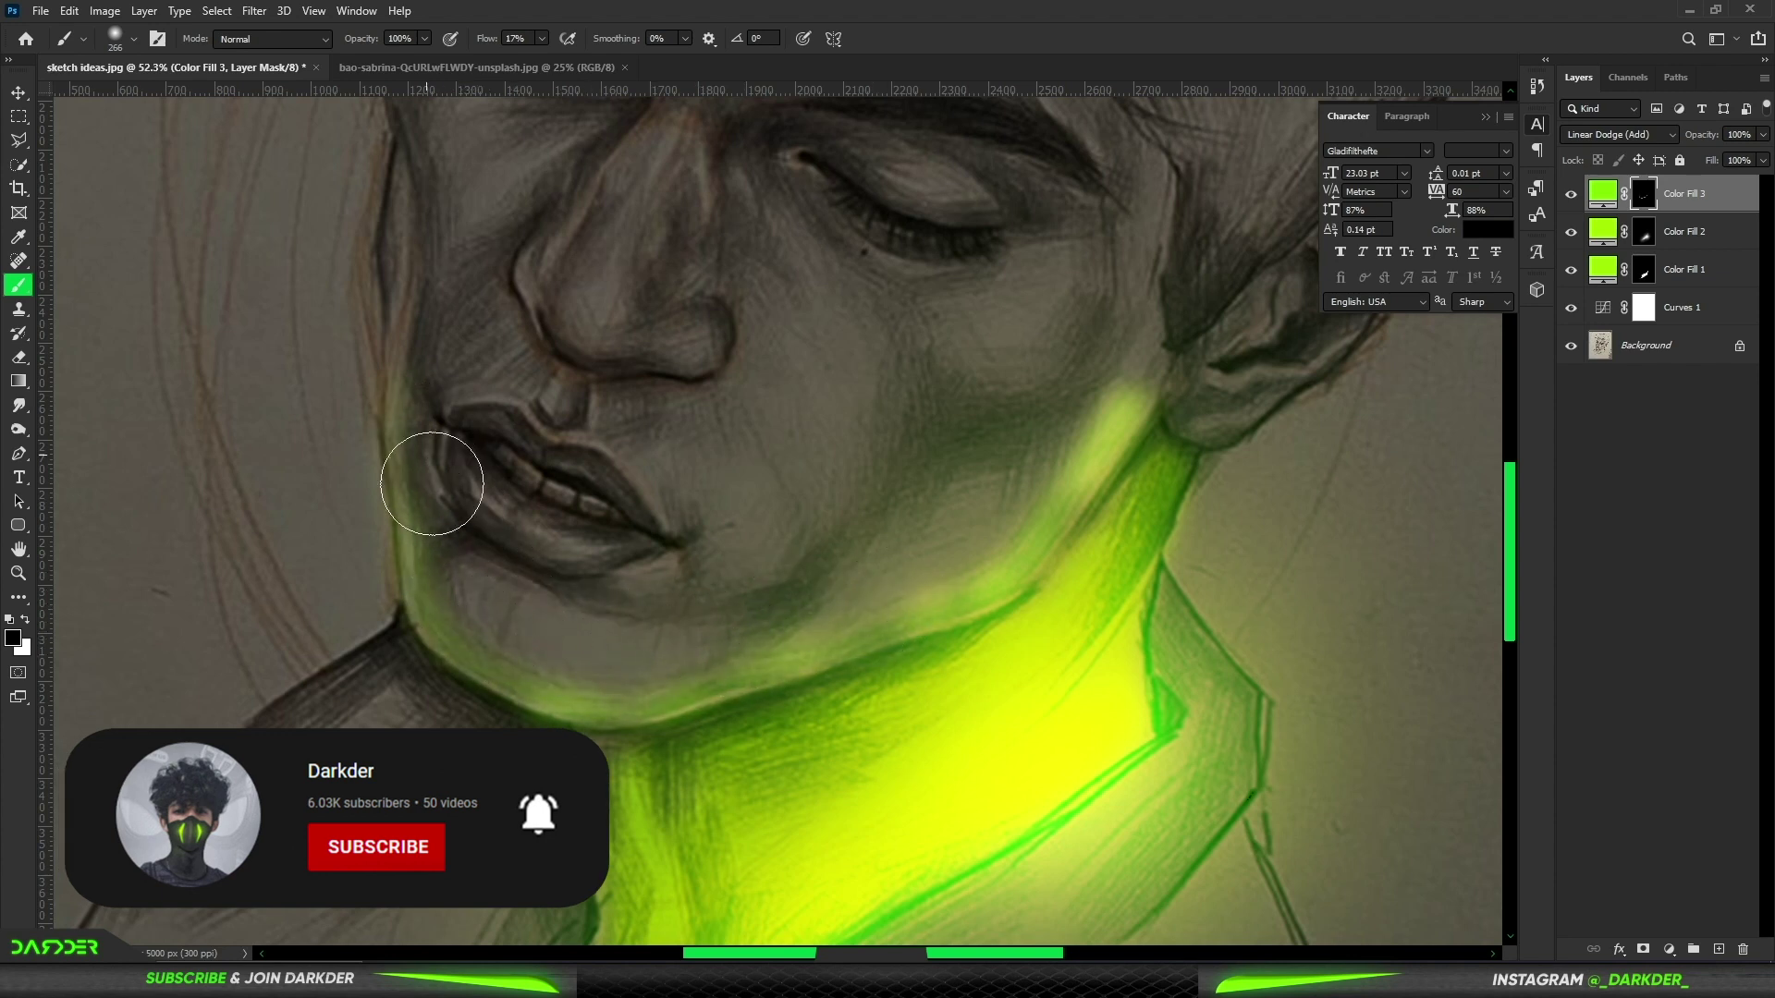
left_click_drag(403, 514, 454, 577)
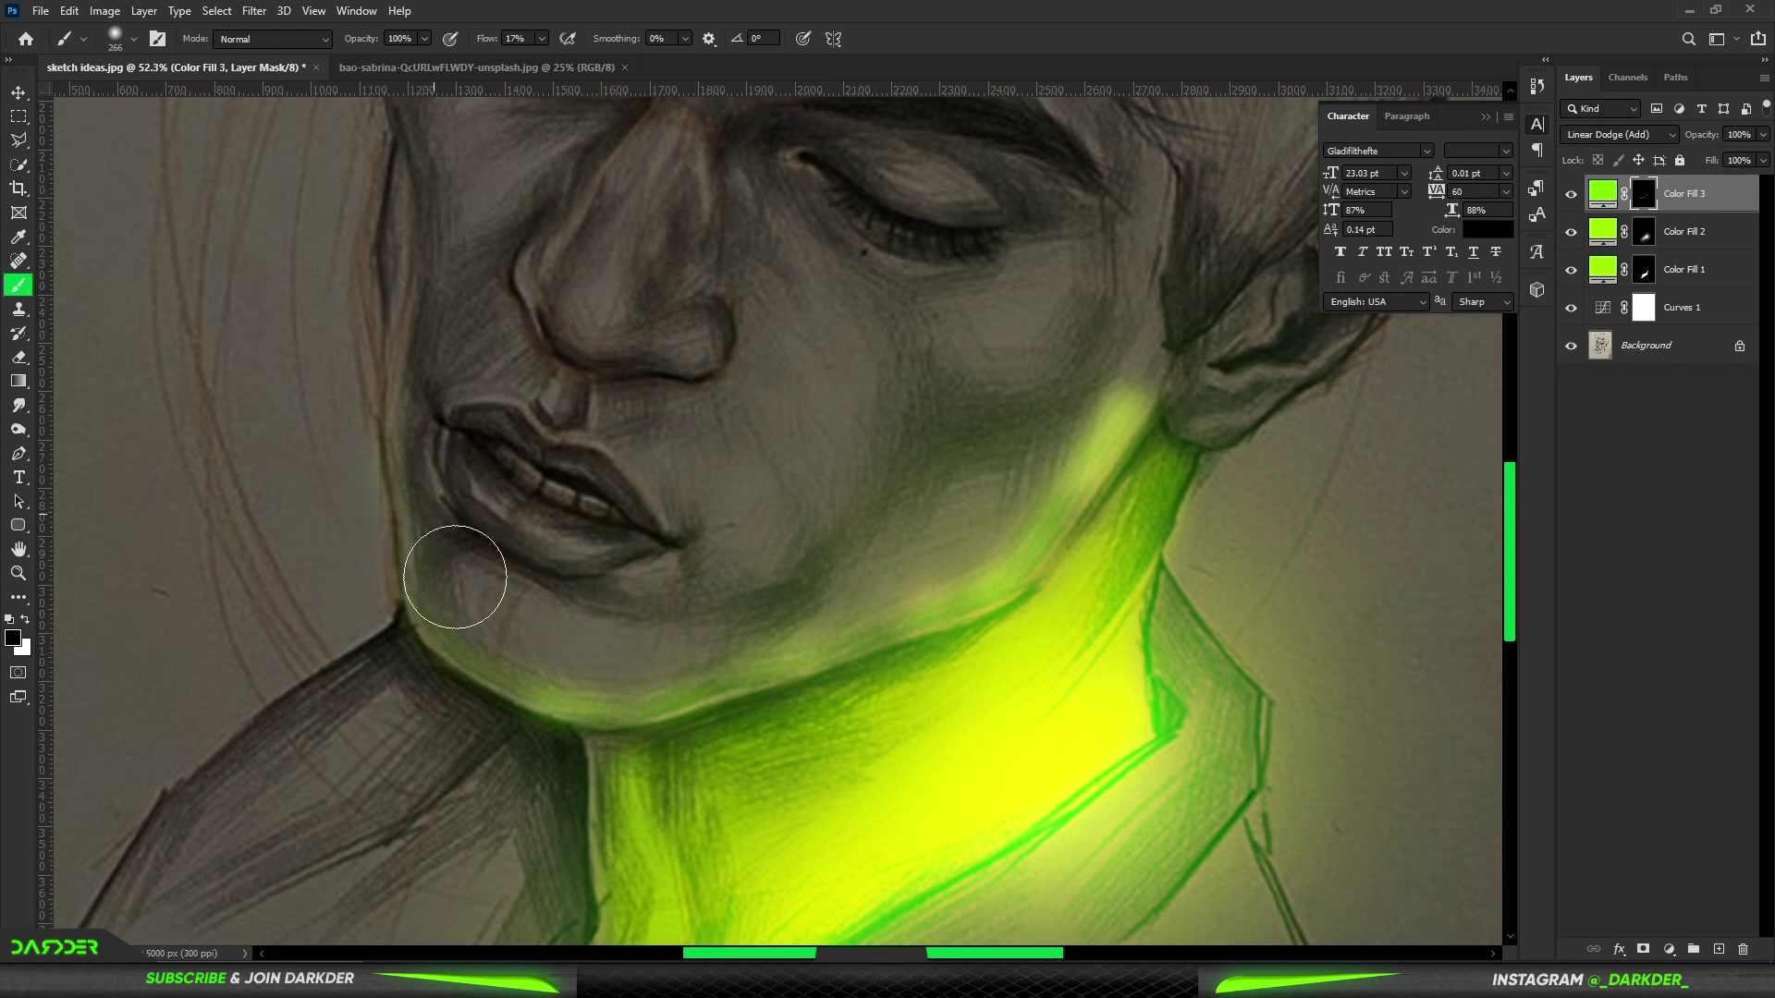
mouse_move(1025, 448)
left_mouse_down()
mouse_move(1050, 408)
mouse_move(1077, 408)
mouse_move(979, 543)
mouse_move(859, 592)
left_mouse_up()
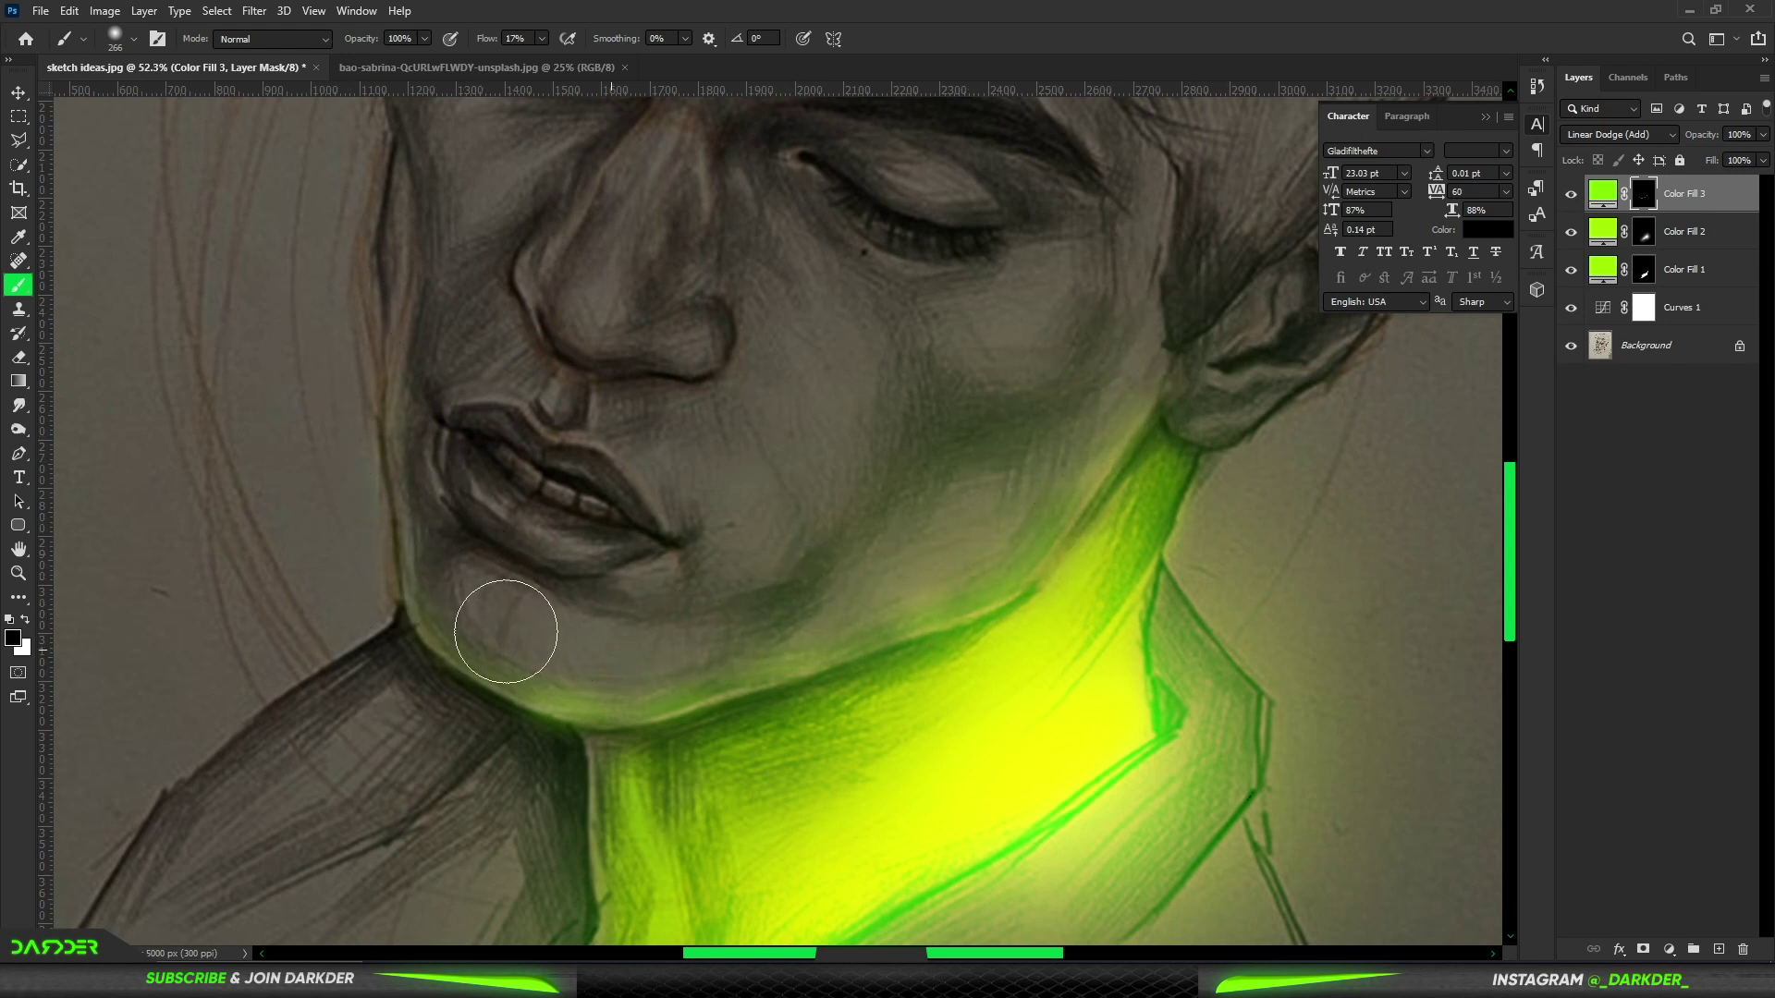
scroll(689, 722, "down", 5)
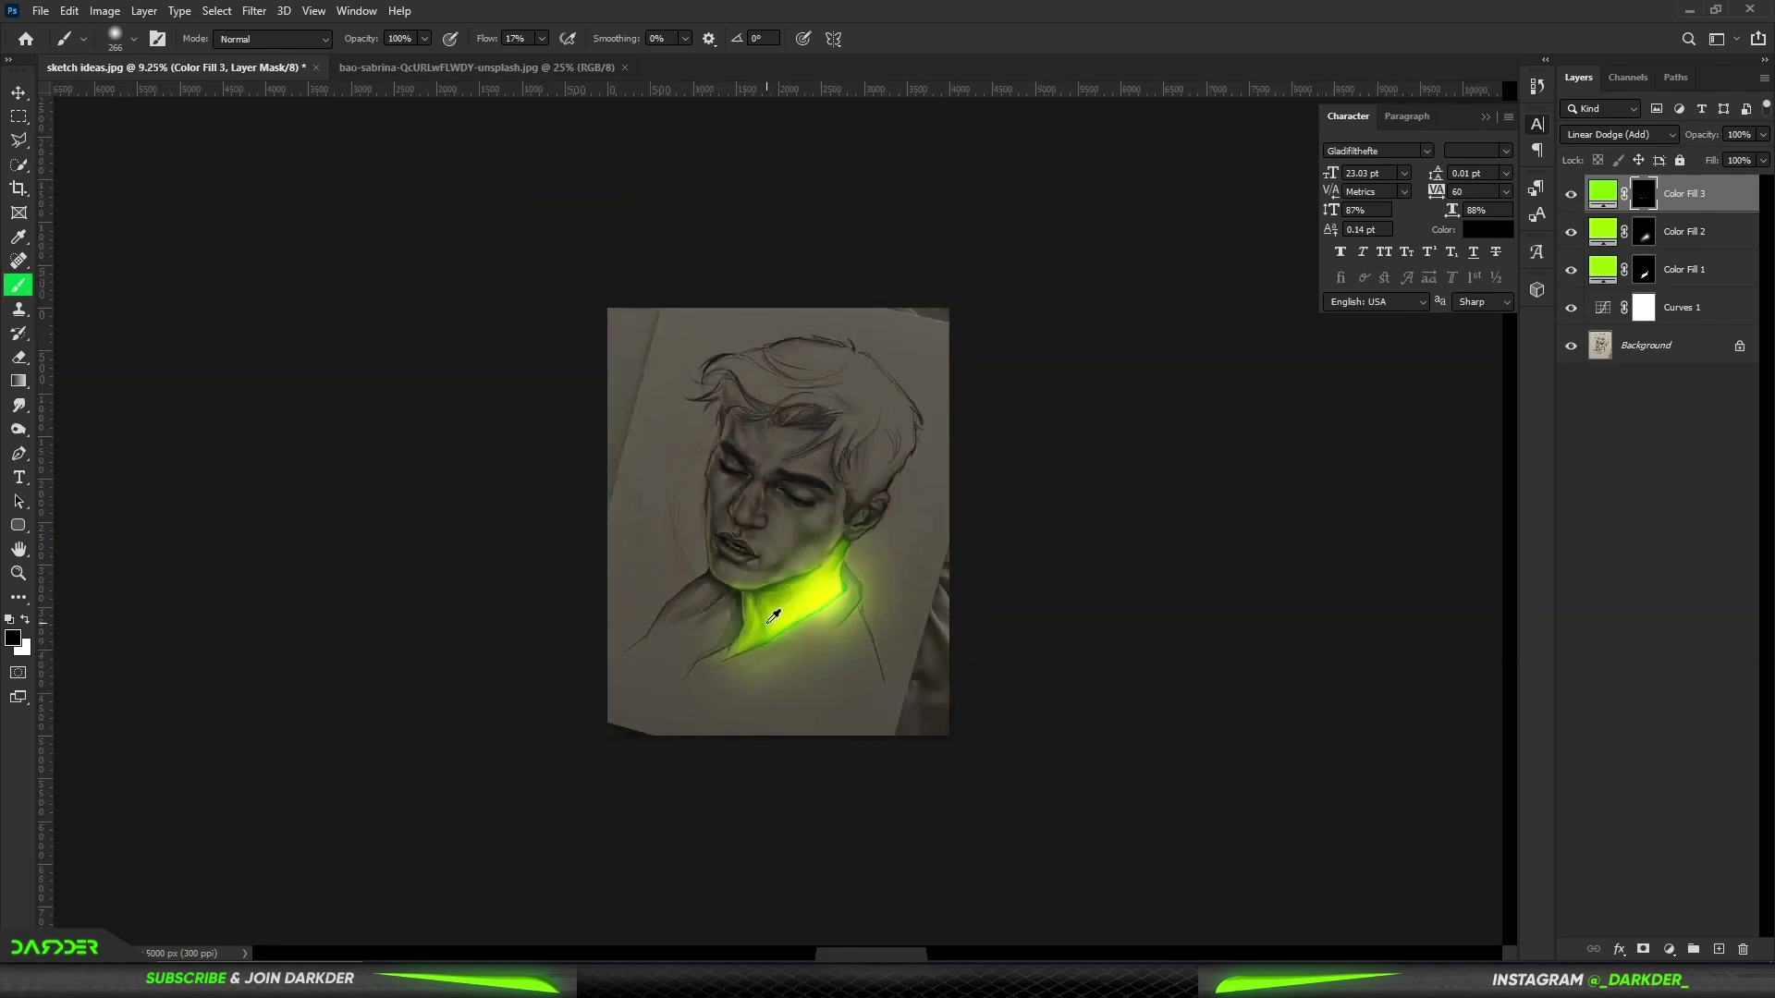
scroll(703, 638, "up", 5)
key("bracketright")
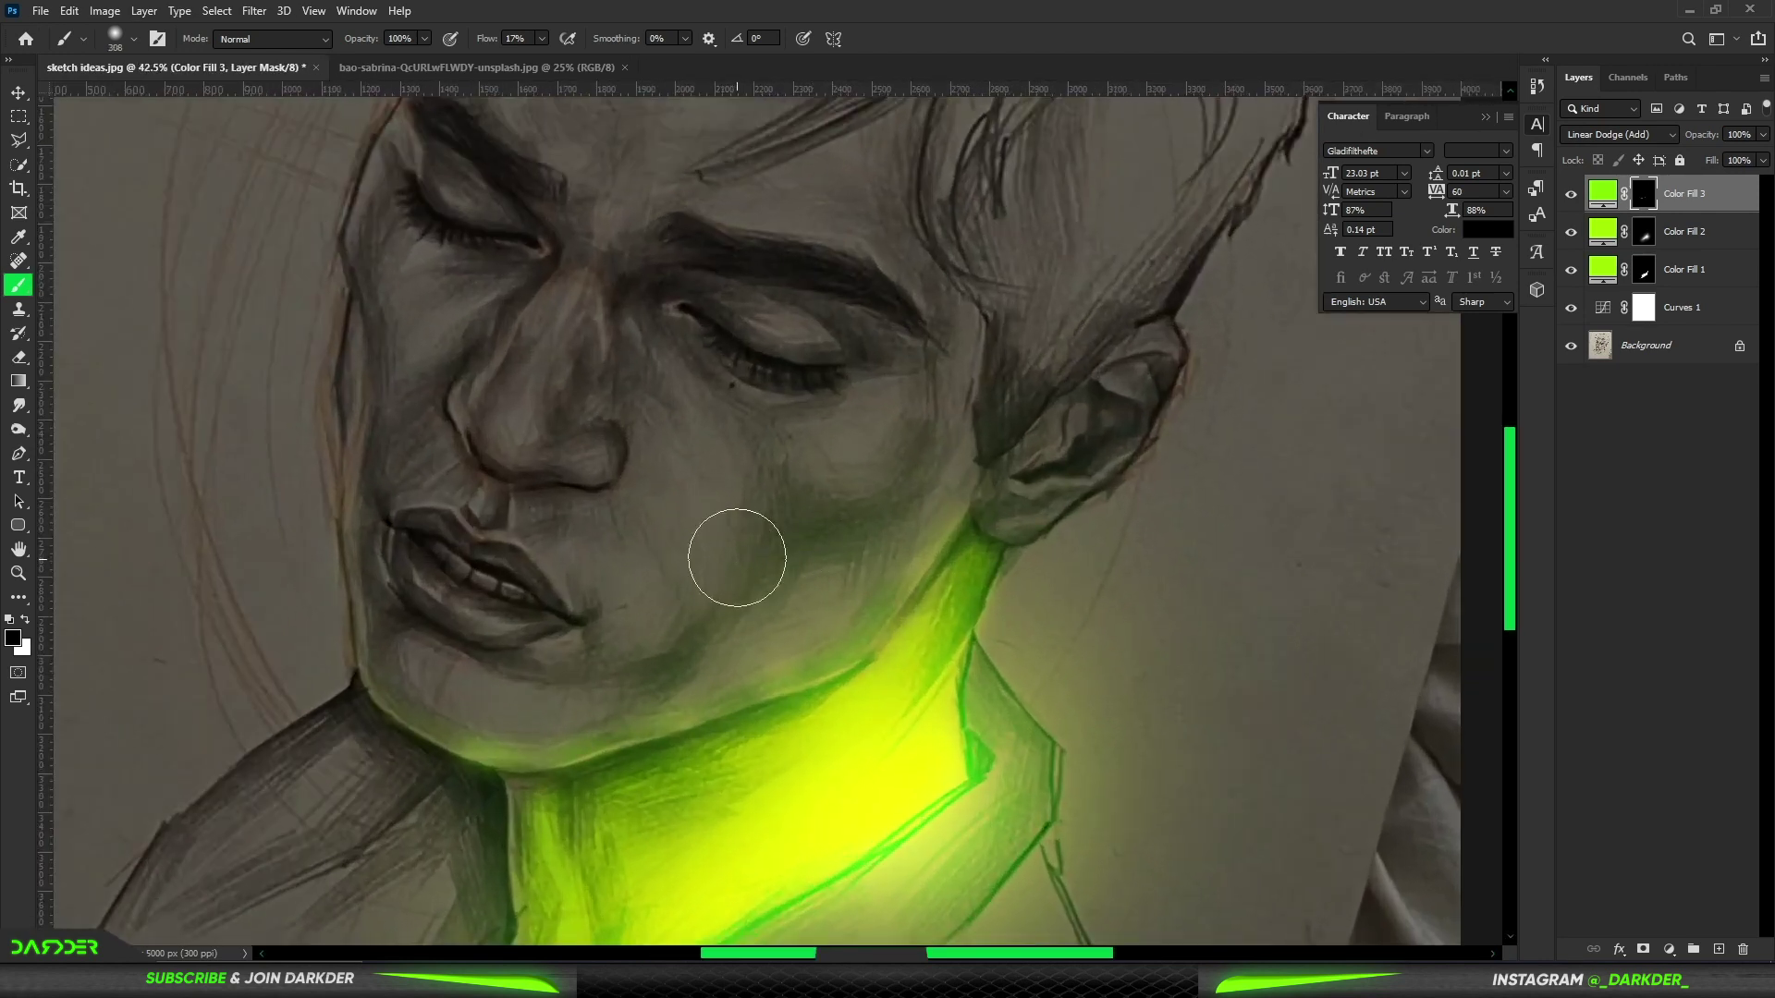
key("x")
mouse_move(718, 487)
left_mouse_down()
mouse_move(614, 614)
mouse_move(764, 475)
mouse_move(869, 446)
mouse_move(745, 425)
mouse_move(535, 594)
mouse_move(843, 418)
left_mouse_up()
- With a larger brush, refine the glow along the jaw near the ear
key("x")
key("bracketright")
key("bracketright")
scroll(843, 418, "down", 3)
scroll(1120, 658, "down", 2)
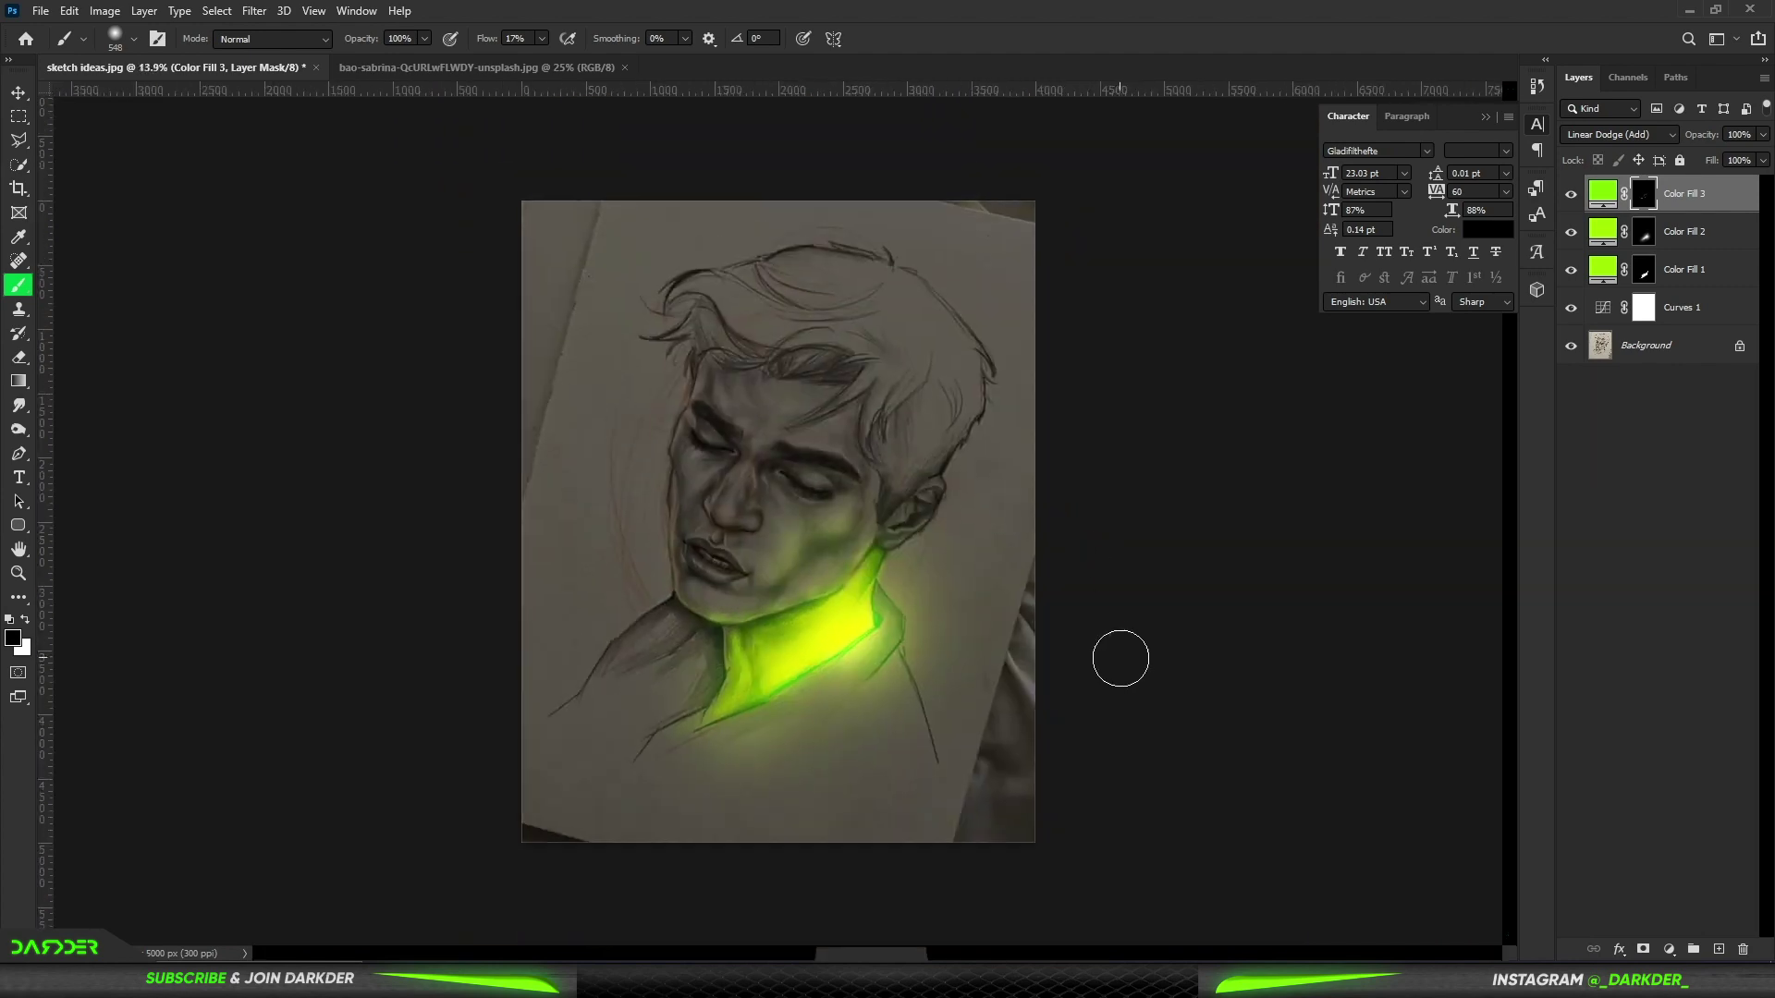
scroll(887, 559, "up", 3)
scroll(888, 559, "up", 2)
mouse_move(933, 684)
left_mouse_down()
mouse_move(795, 681)
mouse_move(872, 674)
mouse_move(1070, 554)
mouse_move(1109, 435)
mouse_move(1132, 420)
mouse_move(1064, 605)
left_mouse_up()
key("x")
key("x")
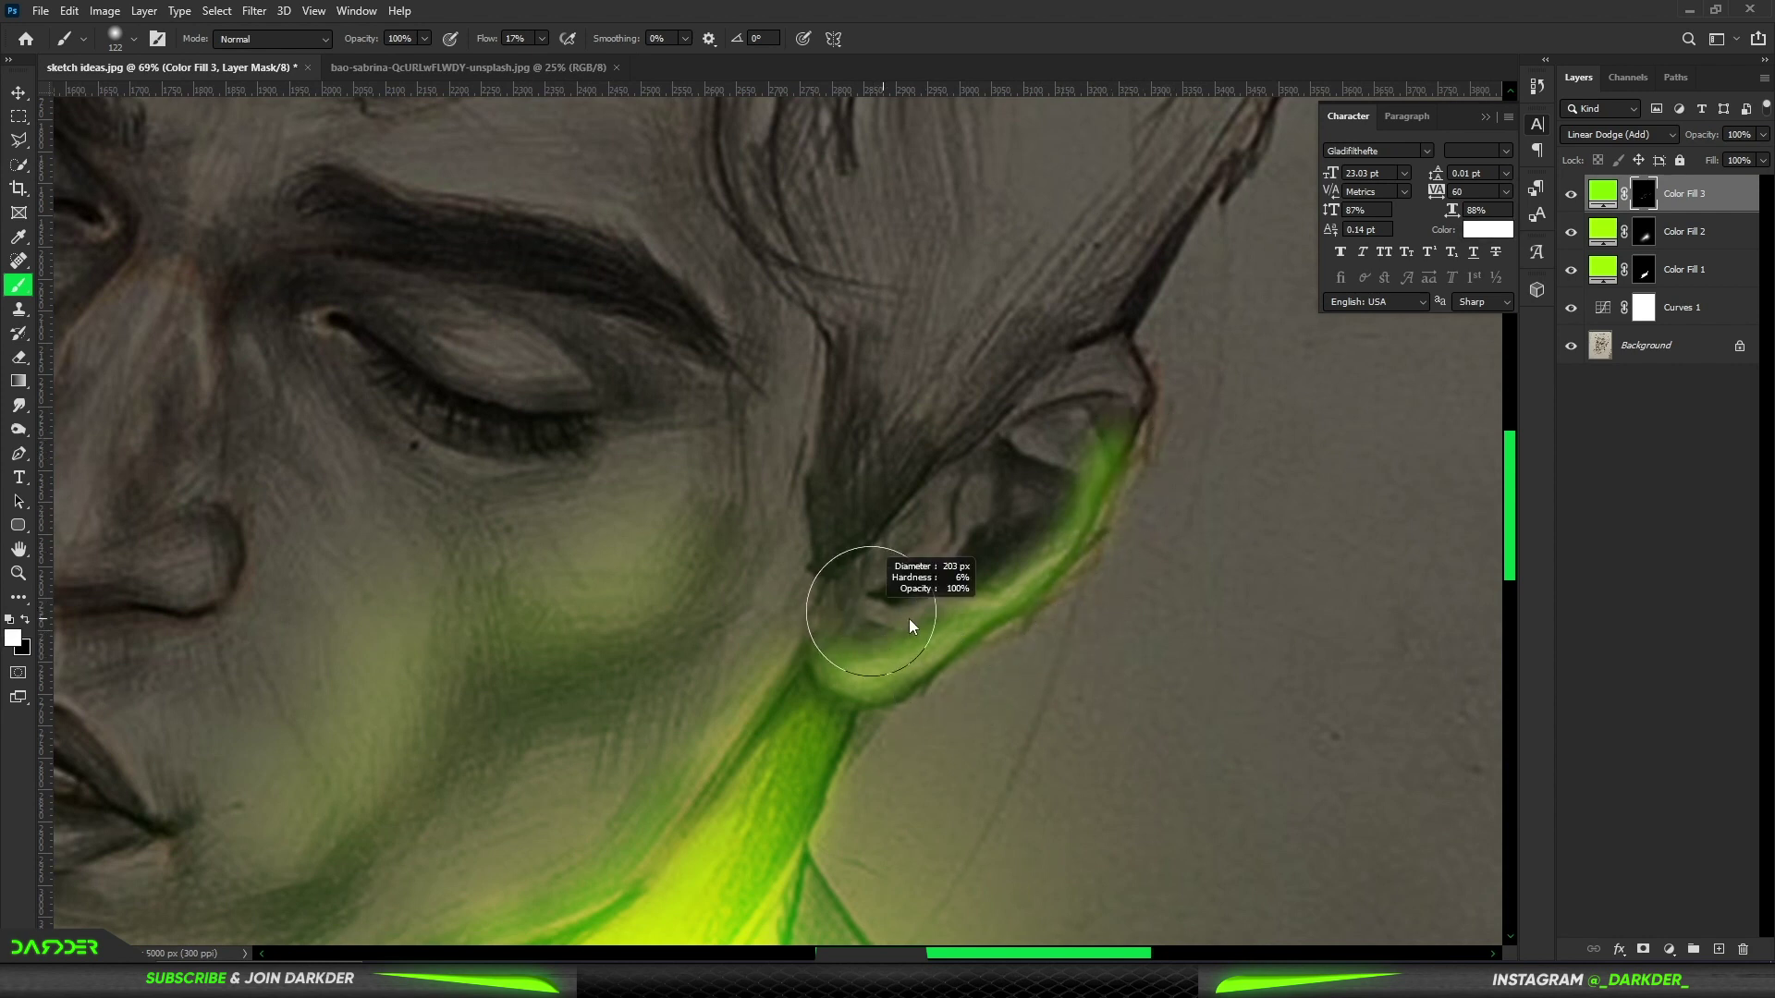
- Brighten the glow beneath the ear and reduce it along the chin and ear edge
left_click(856, 627)
mouse_move(871, 603)
left_mouse_down()
mouse_move(887, 619)
mouse_move(1022, 507)
mouse_move(1070, 409)
mouse_move(1091, 470)
left_mouse_up()
scroll(1090, 471, "down", 3)
scroll(1149, 488, "down", 2)
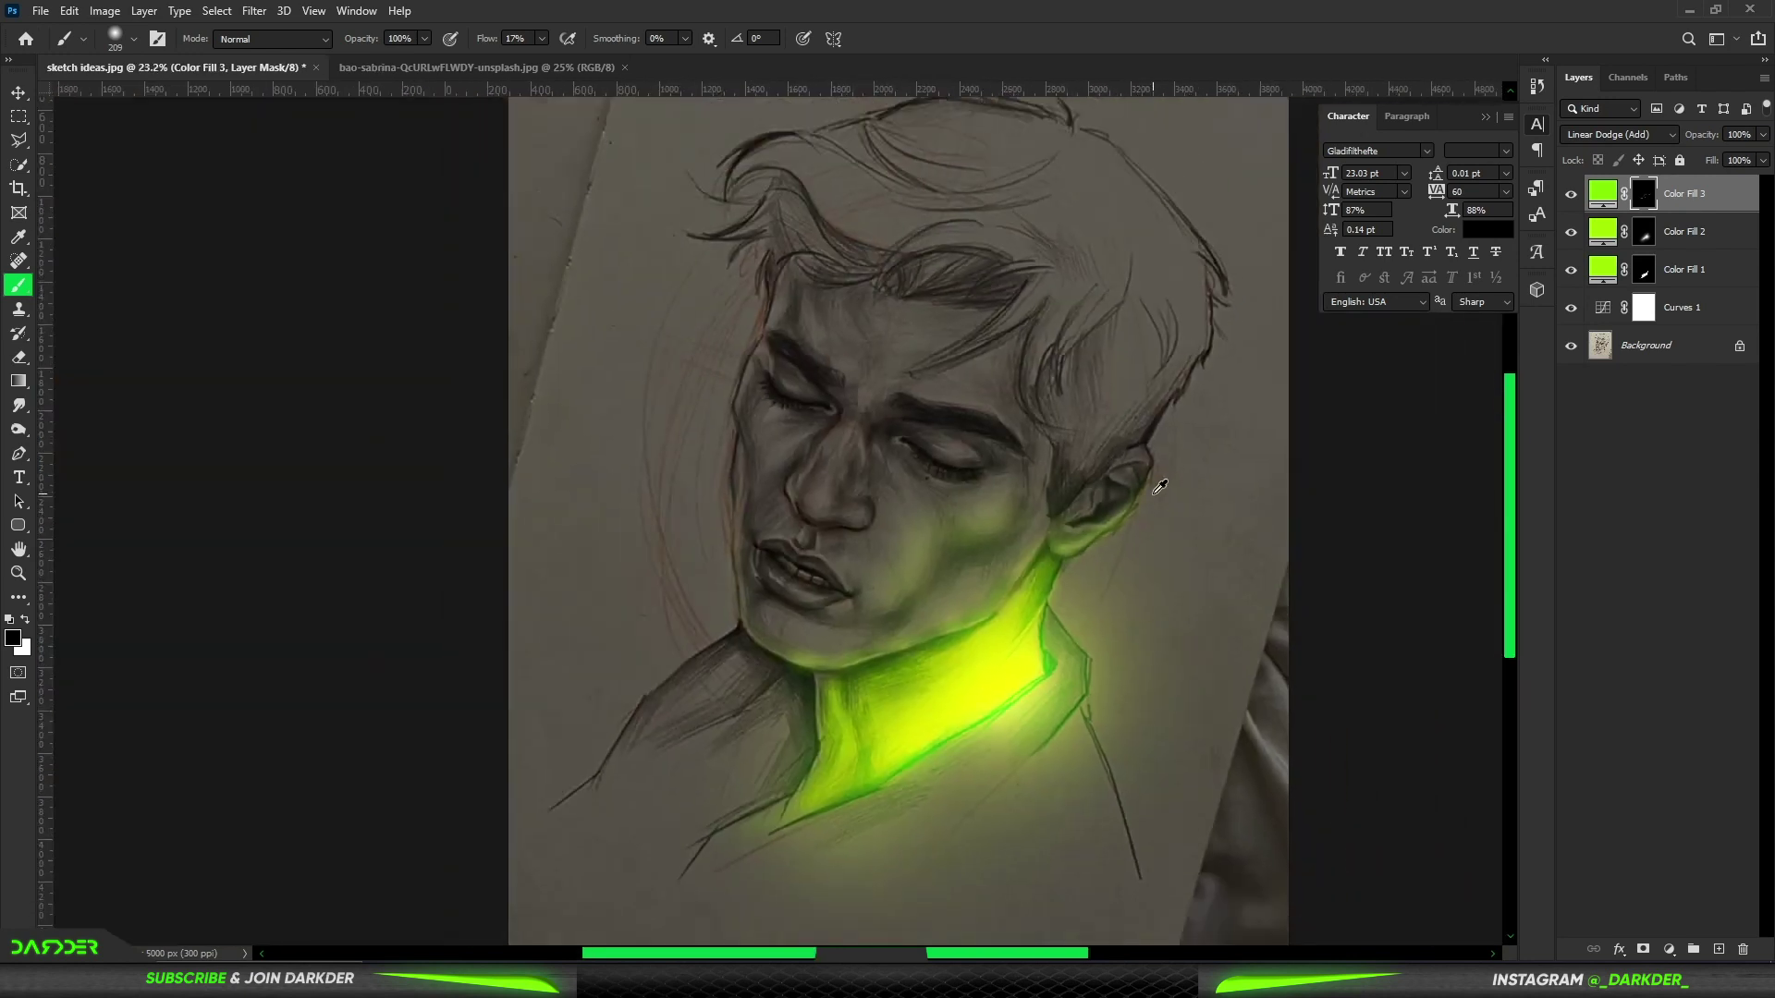
scroll(666, 660, "up", 2)
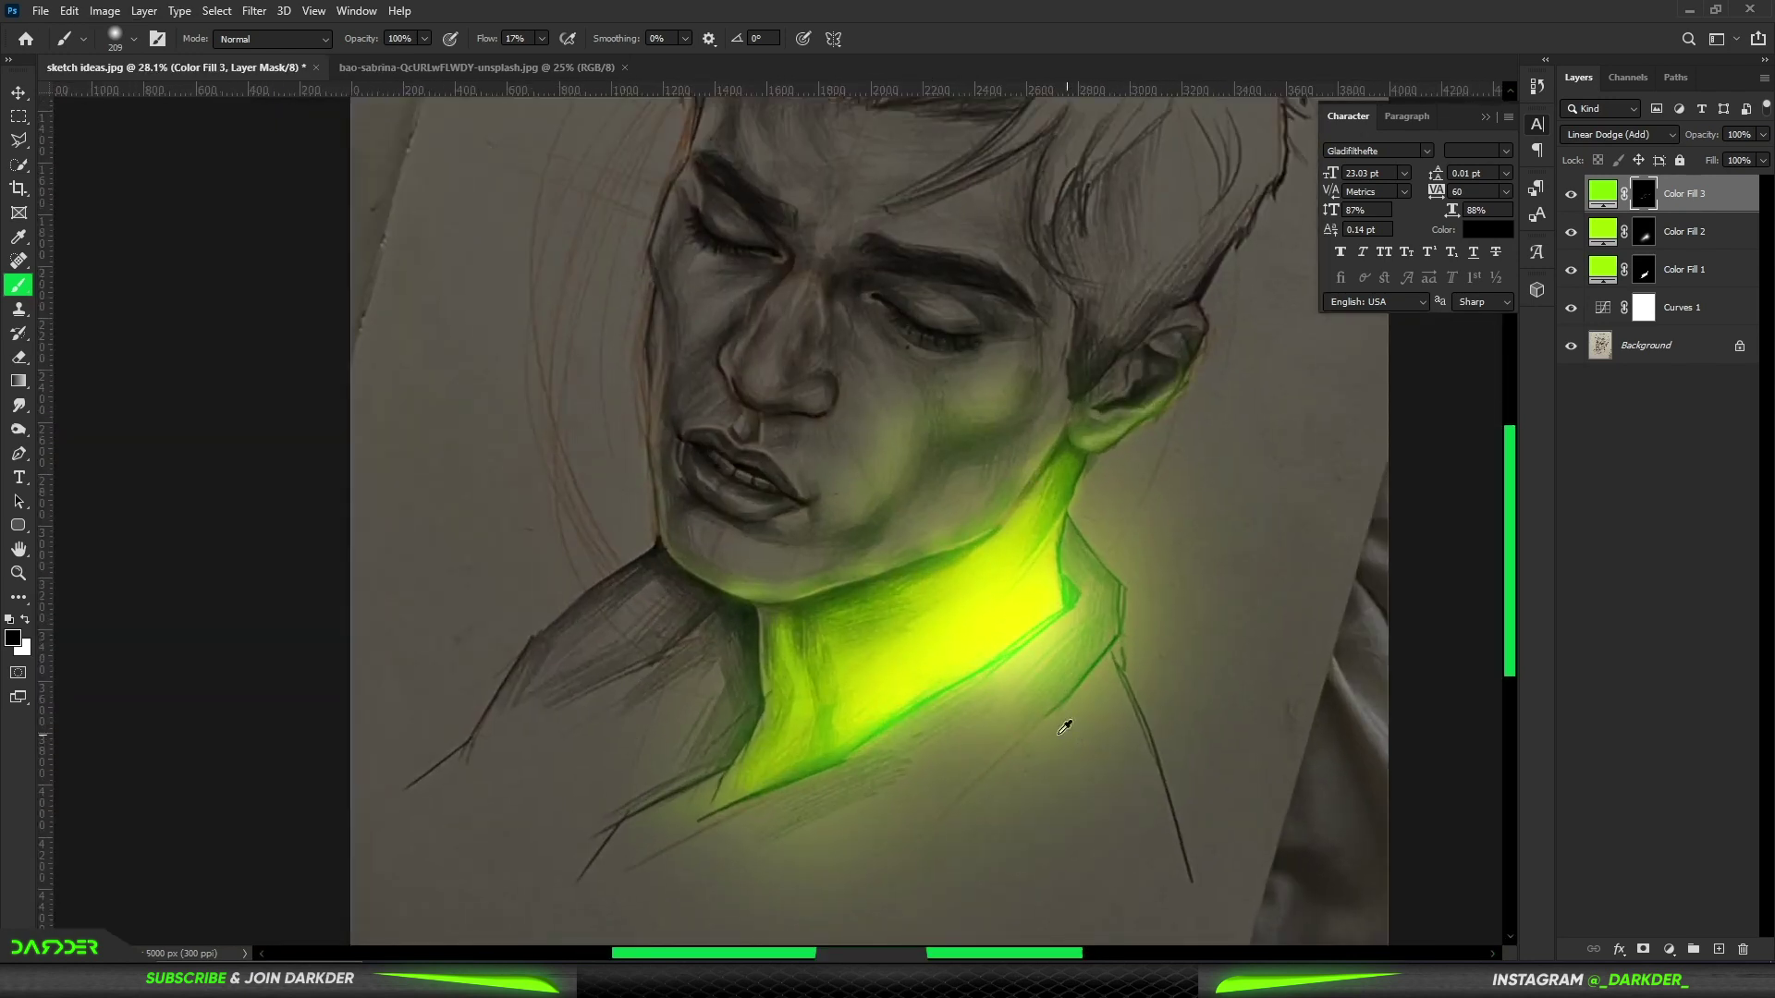
scroll(647, 365, "up", 1)
scroll(753, 375, "up", 1)
- Paint green glow onto the nose tip and bridge, then dim it with a larger brush
key("x")
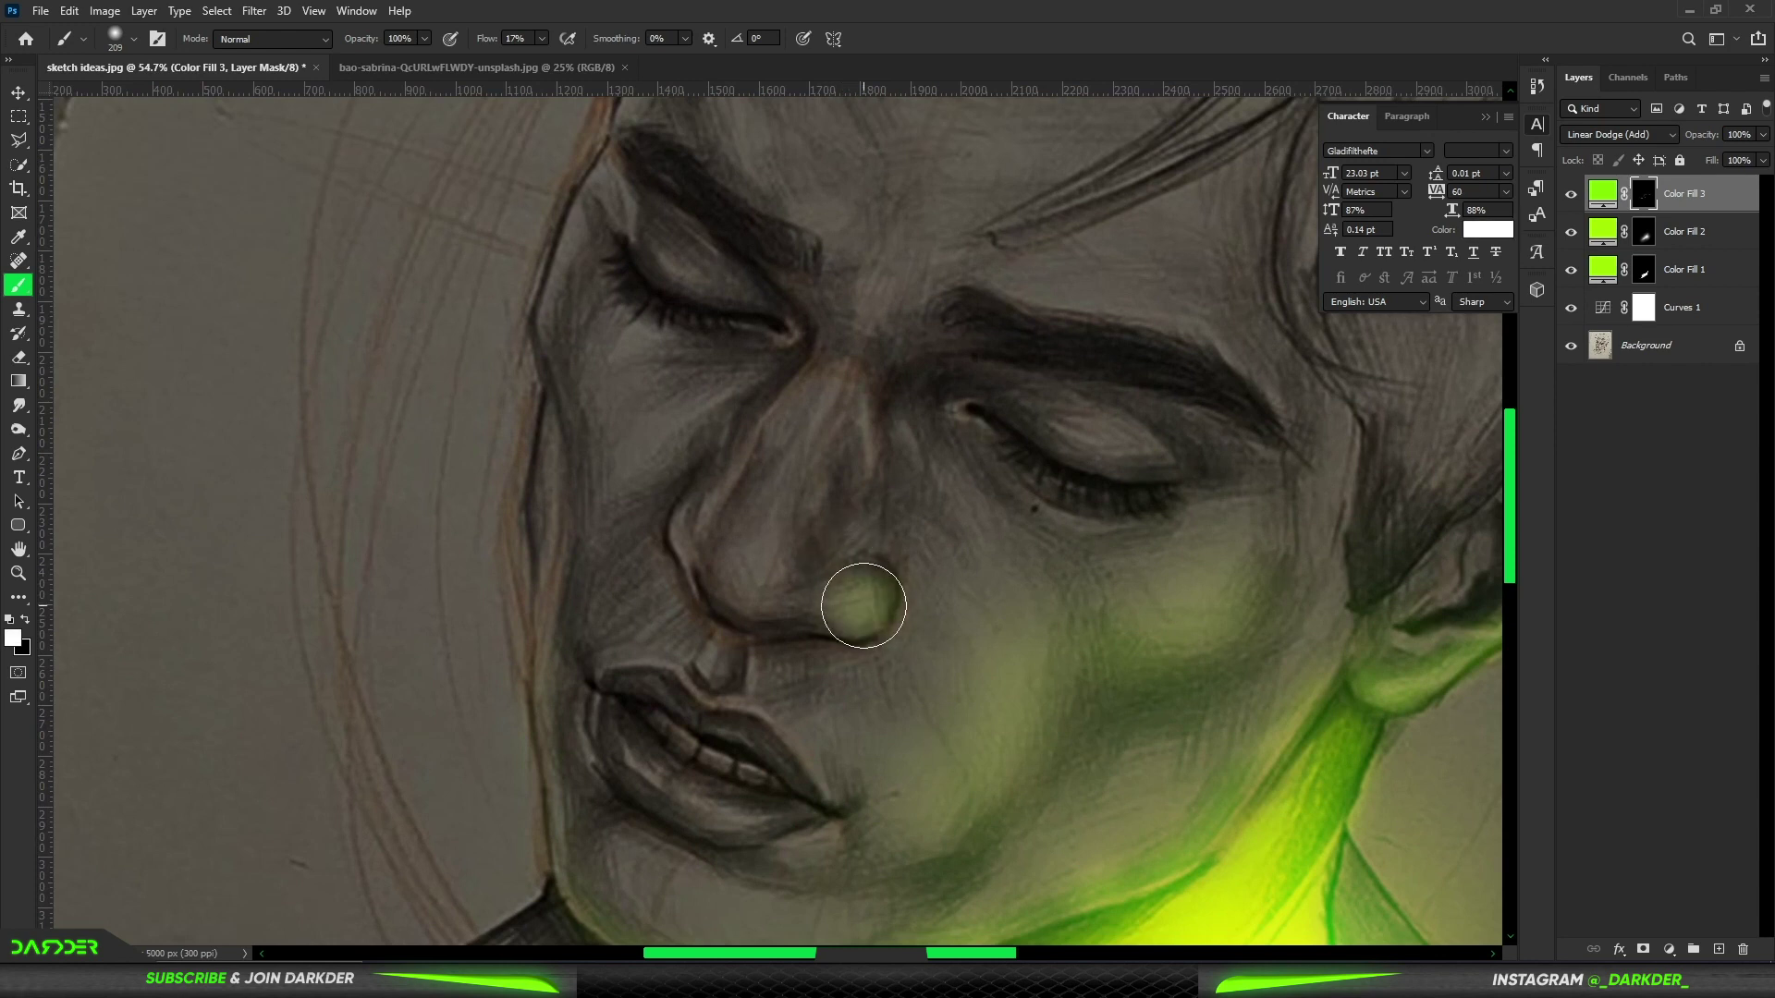
mouse_move(851, 614)
left_mouse_down()
mouse_move(739, 601)
mouse_move(786, 546)
mouse_move(810, 427)
mouse_move(764, 583)
mouse_move(812, 611)
left_mouse_up()
key("]")
key("]")
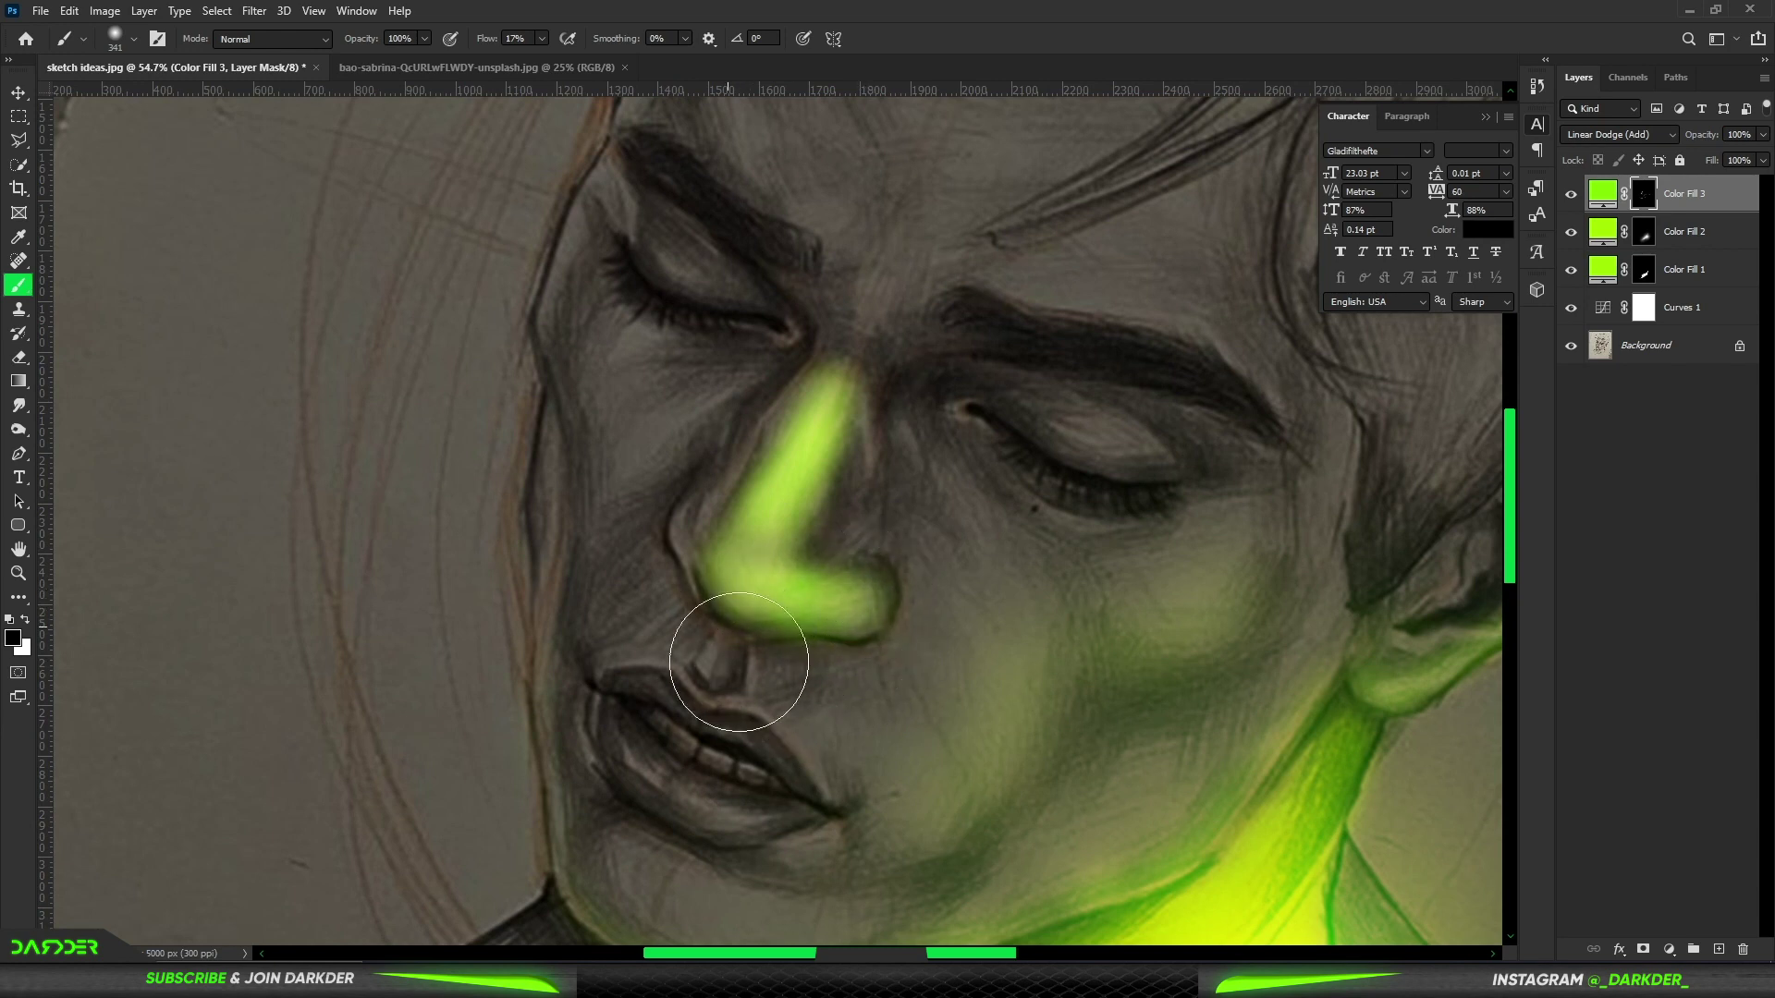
key("]")
key("]")
mouse_move(724, 669)
left_mouse_down()
mouse_move(792, 348)
mouse_move(784, 396)
mouse_move(879, 412)
mouse_move(791, 627)
mouse_move(751, 483)
left_mouse_up()
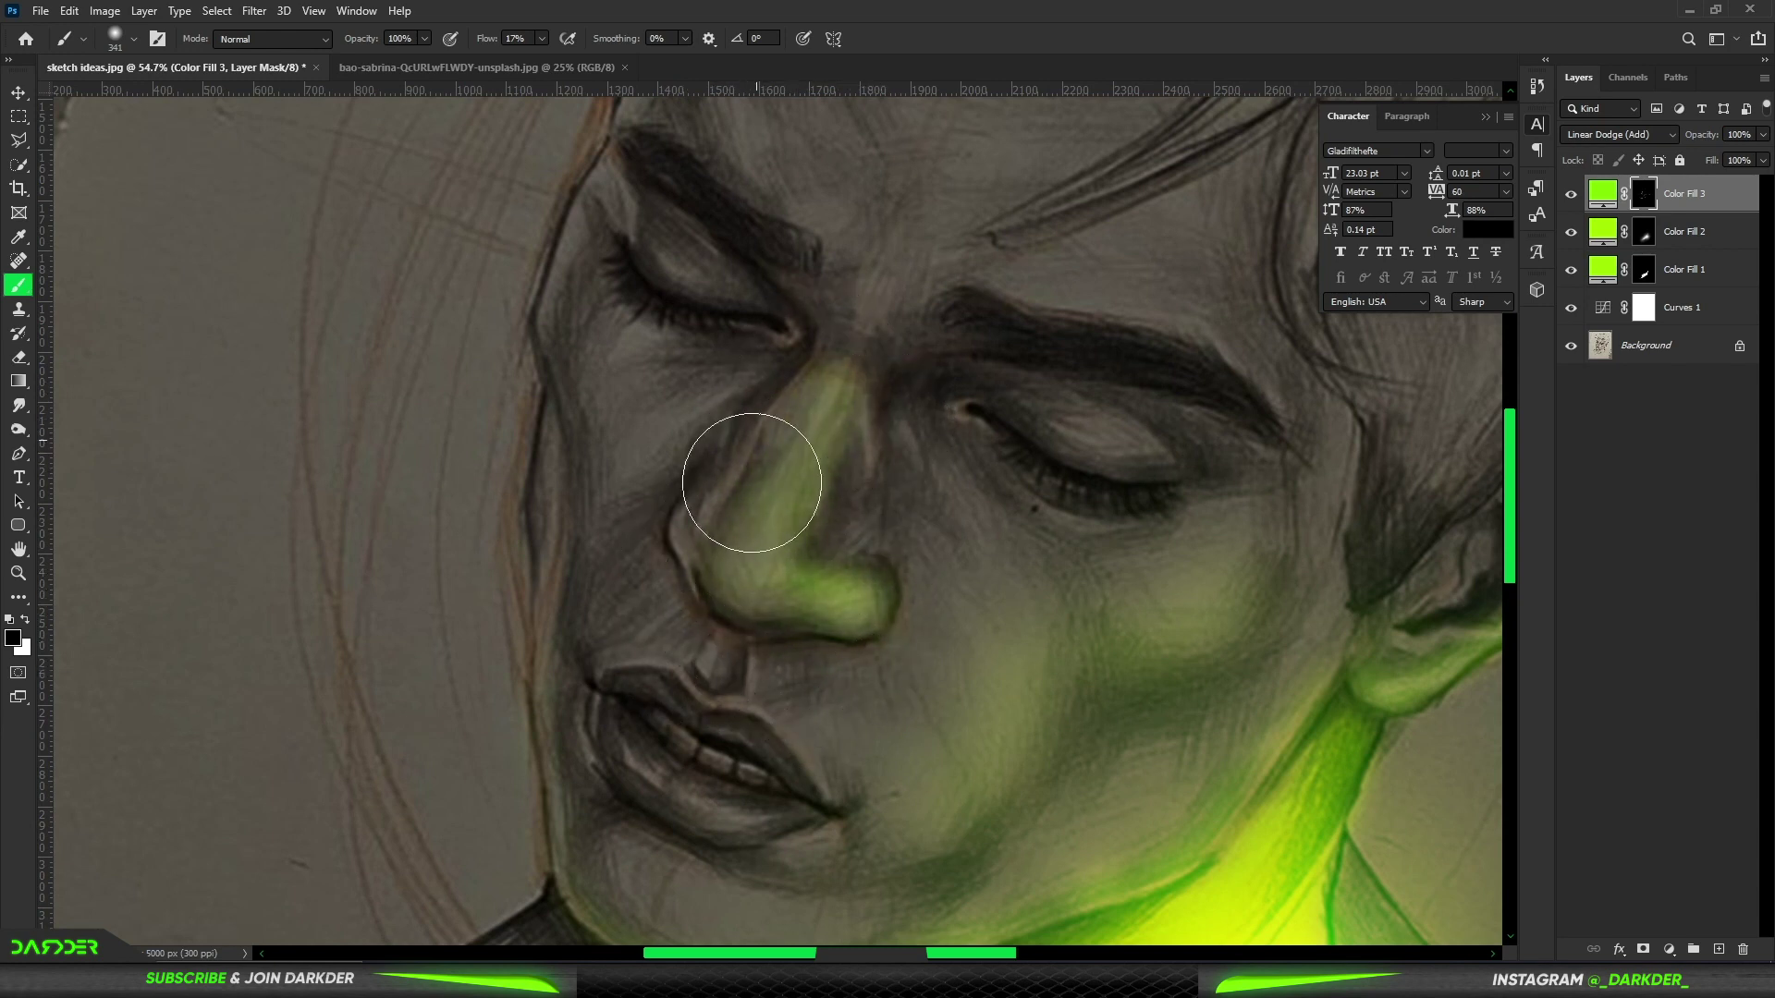
scroll(772, 693, "down", 2)
- Reveal green glow on the cheek beside the nose, then tone it down with black
scroll(795, 666, "down", 2)
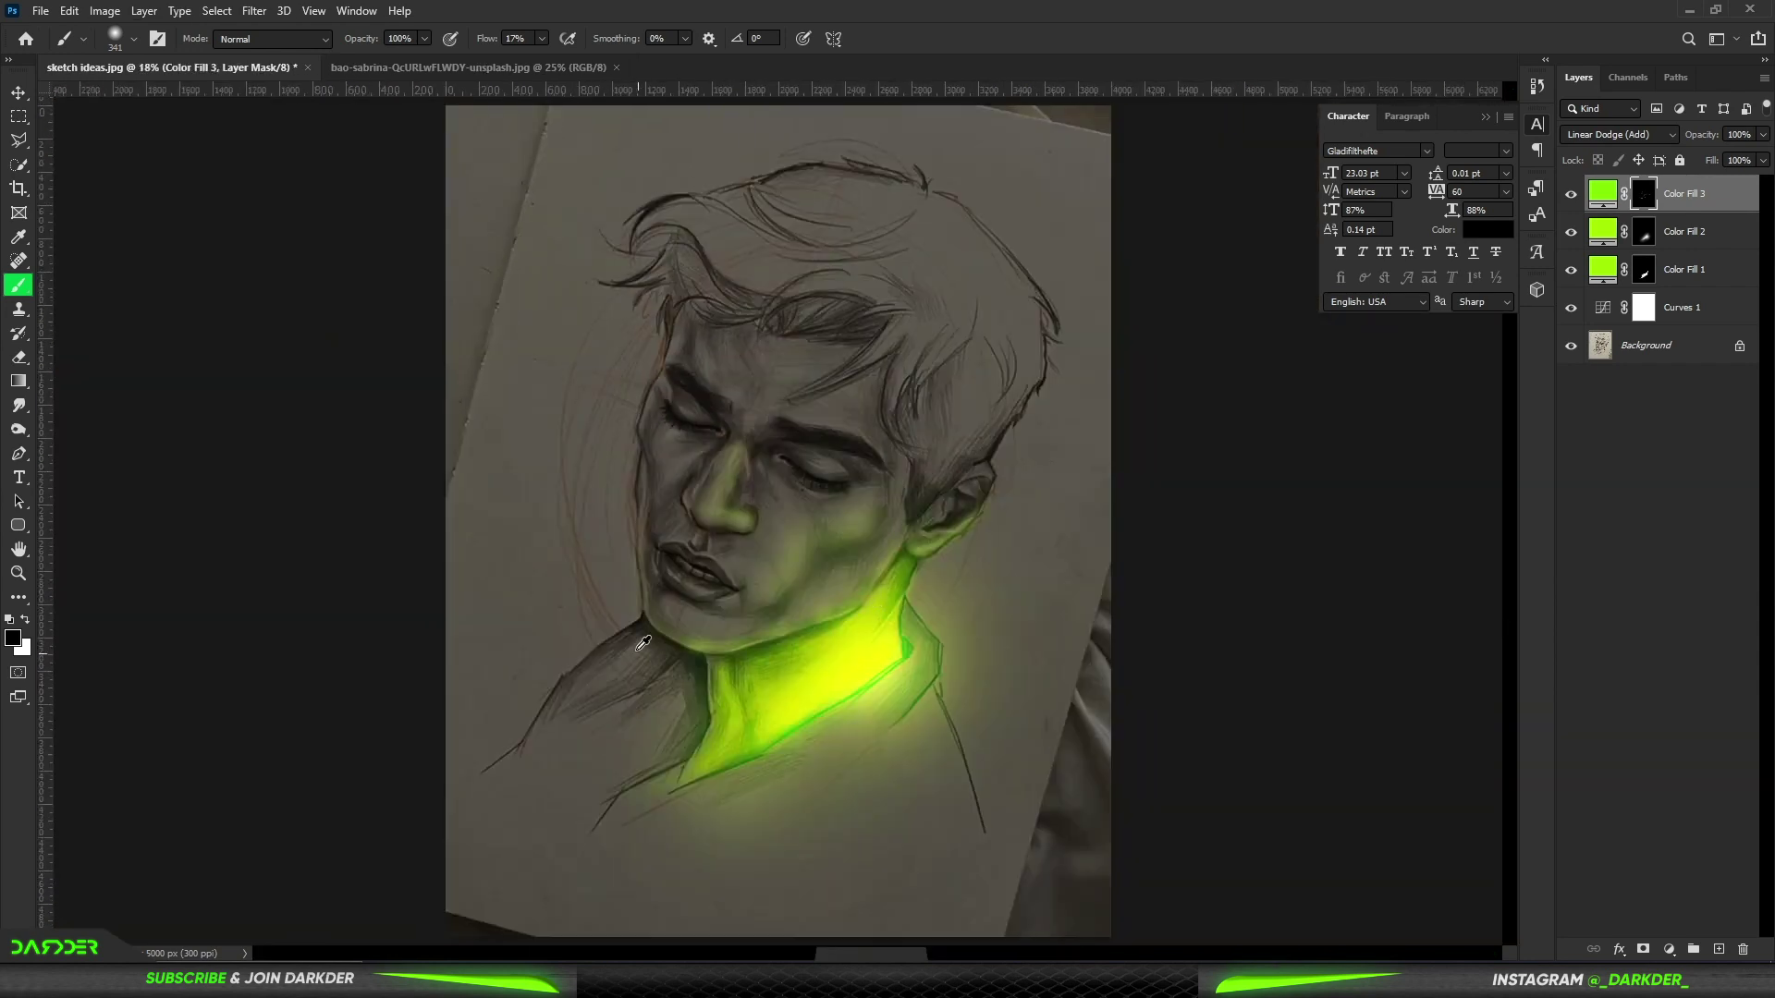
scroll(832, 629, "up", 2)
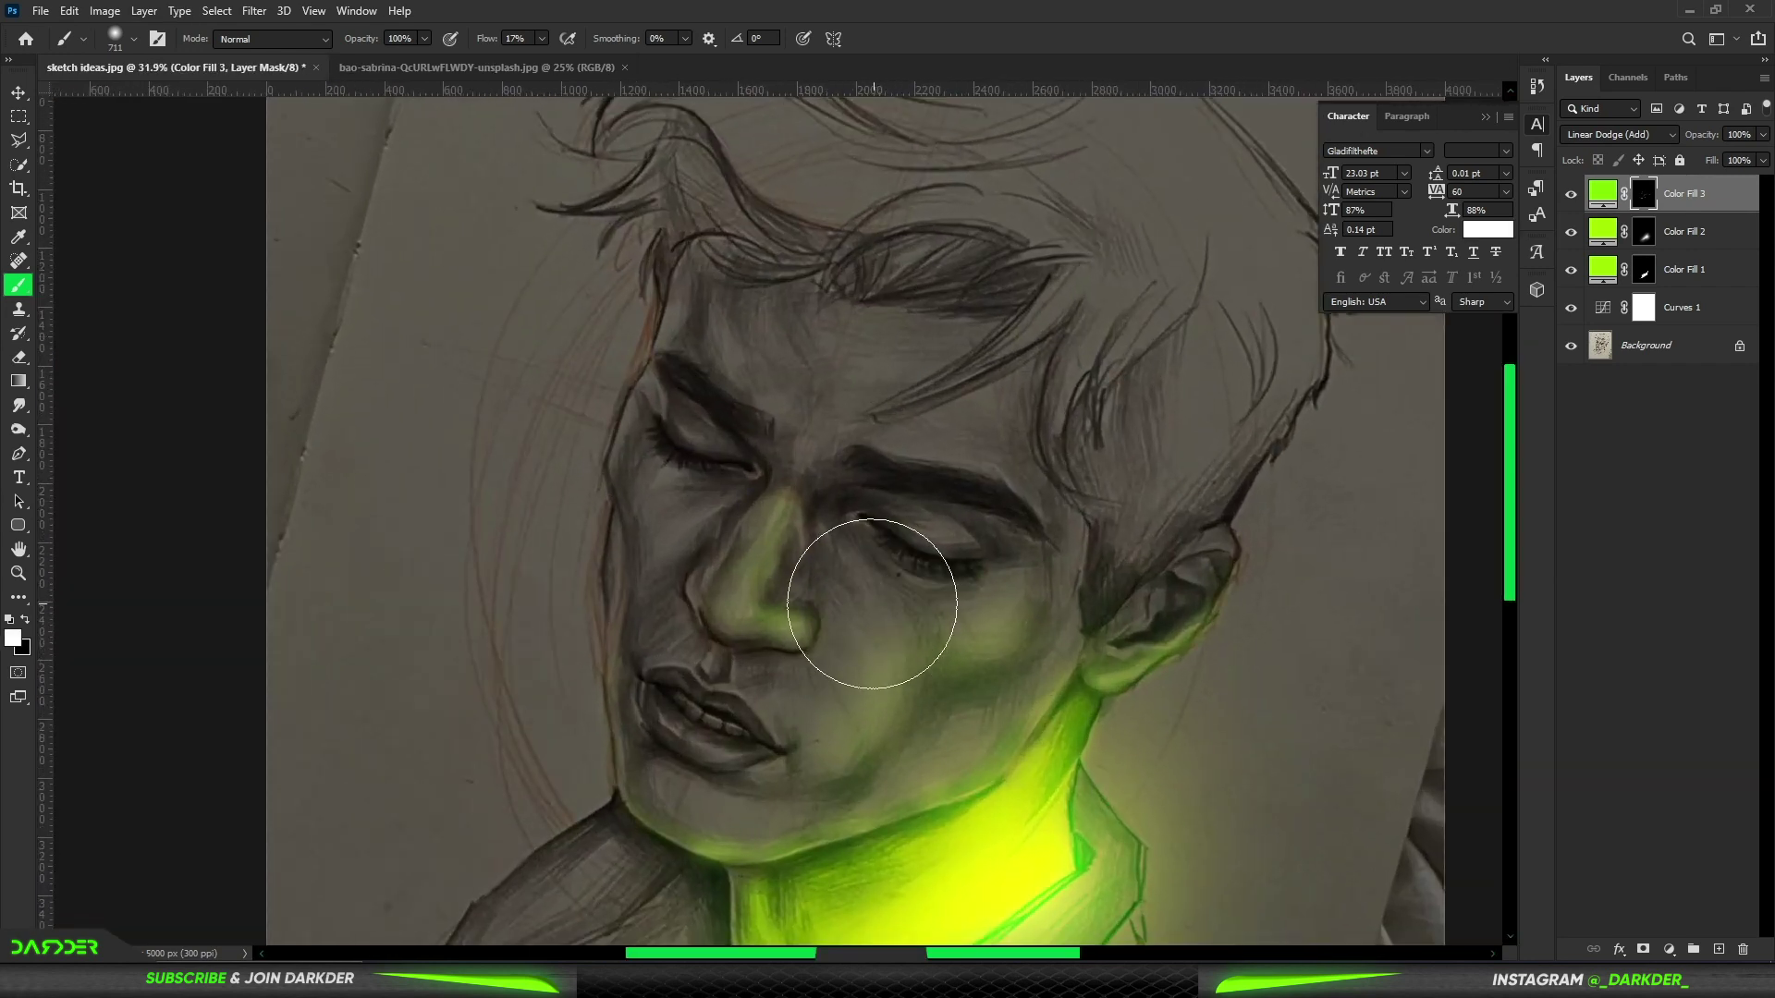
left_click_drag(844, 574, 859, 603)
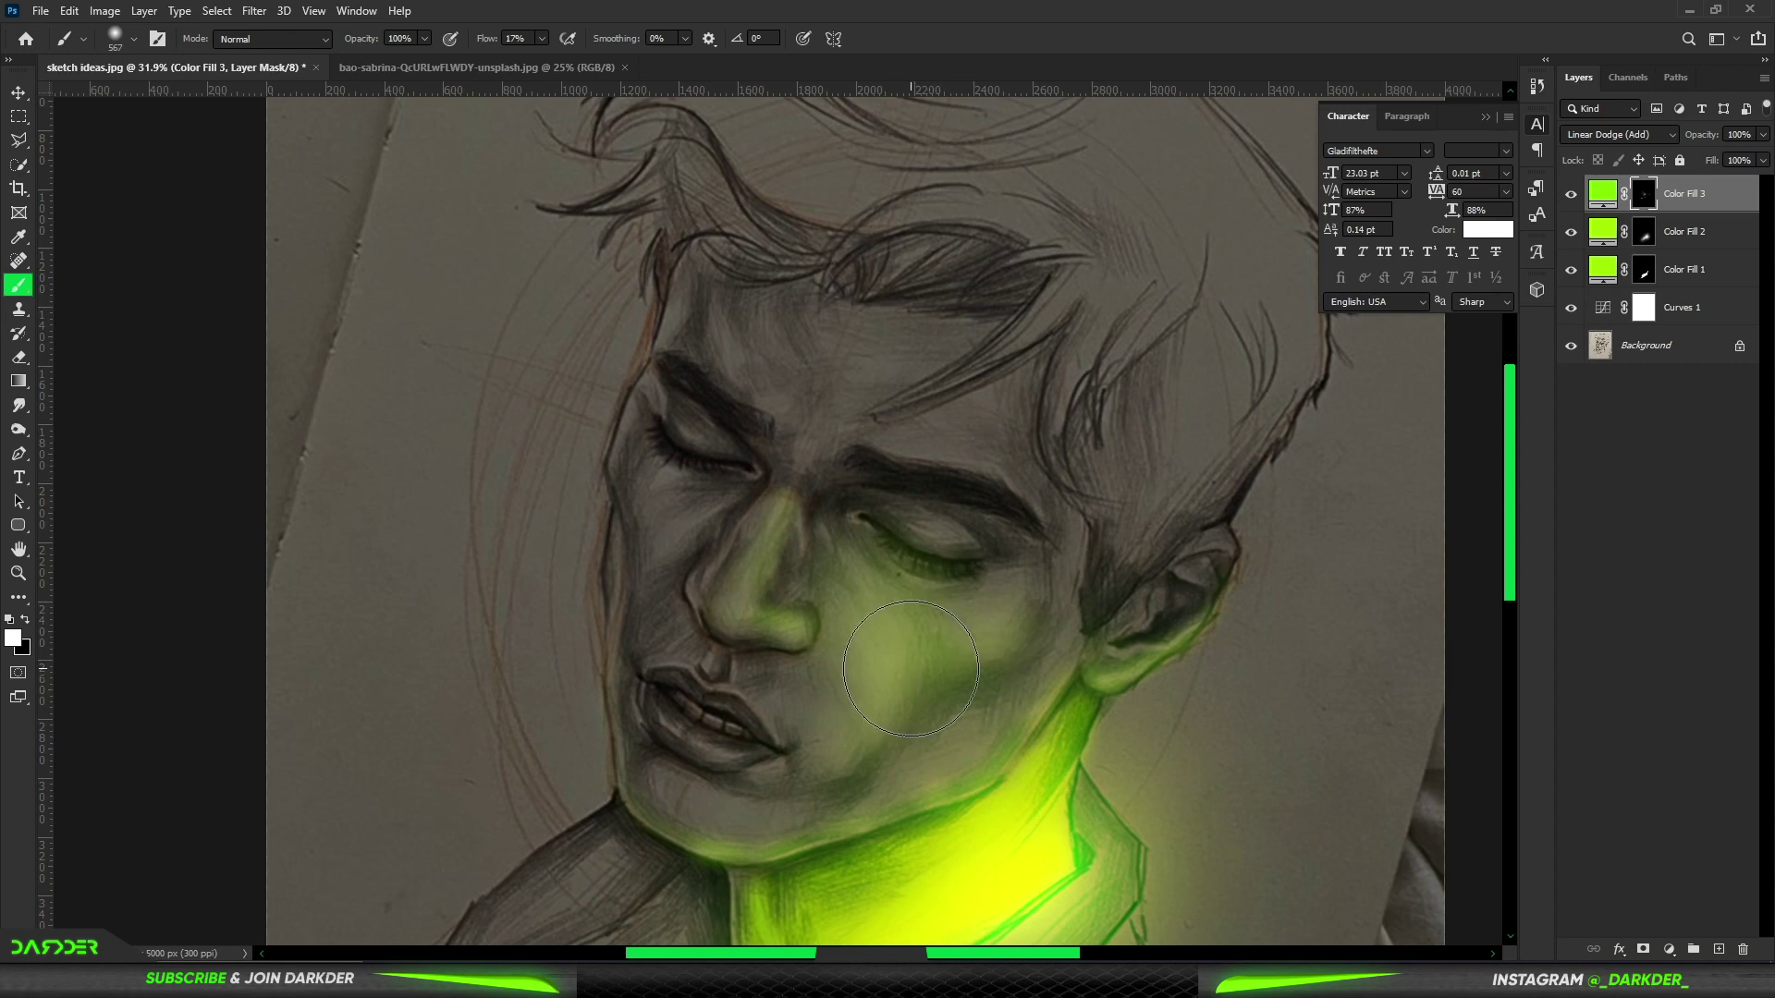
scroll(739, 472, "down", 3)
scroll(750, 703, "up", 2)
scroll(750, 554, "up", 1)
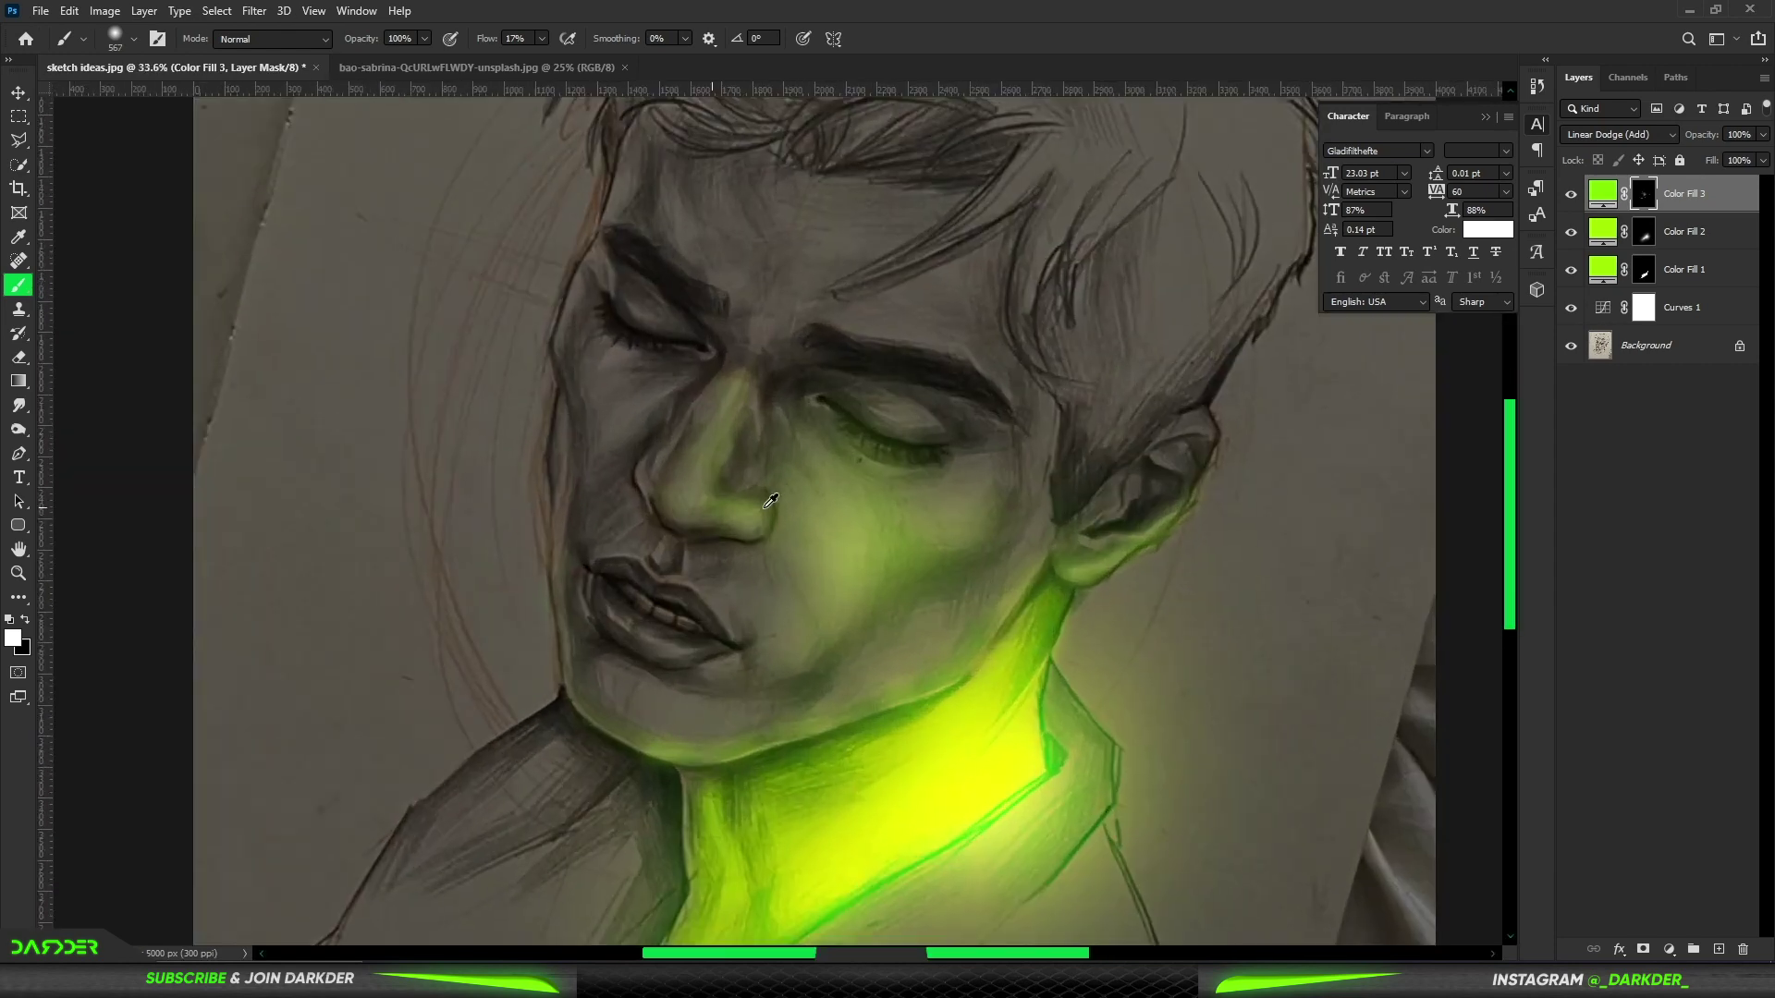
key("x")
left_click_drag(837, 552, 829, 587)
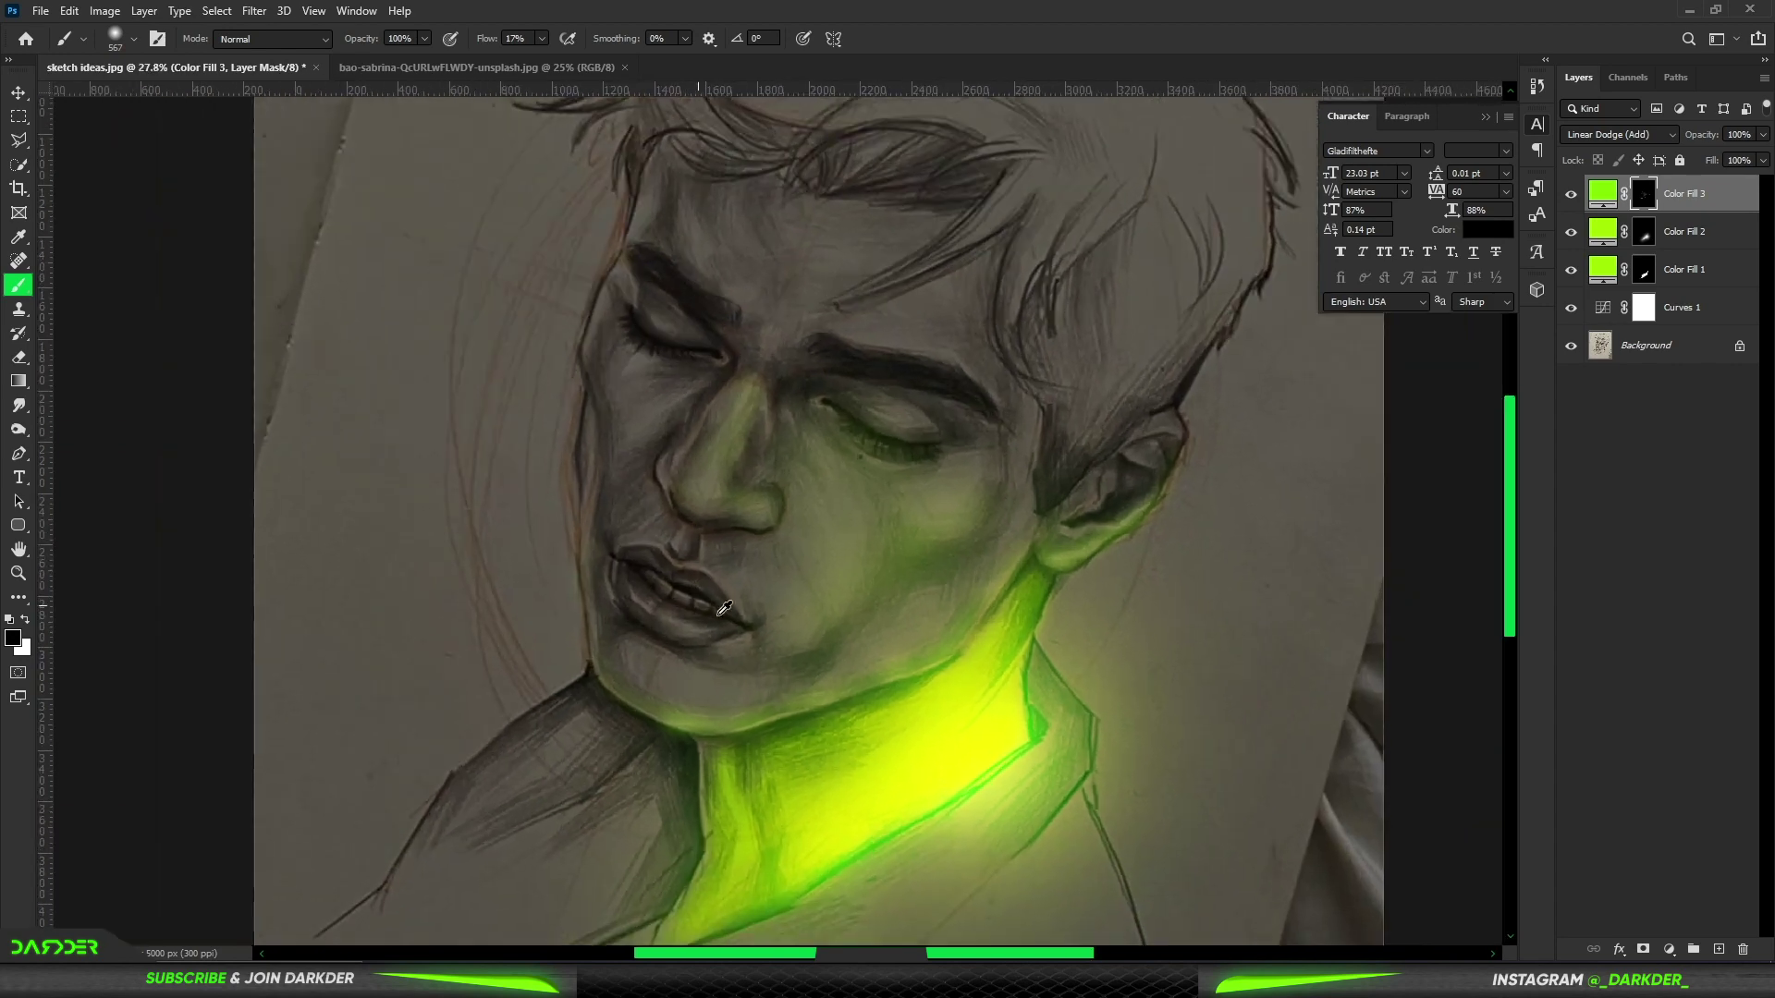
- With a smaller brush, paint green glow onto the mouth corner and lower lip
scroll(578, 569, "up", 4)
mouse_move(770, 657)
left_mouse_down()
mouse_move(681, 668)
mouse_move(578, 716)
left_mouse_up()
key("x")
key("x")
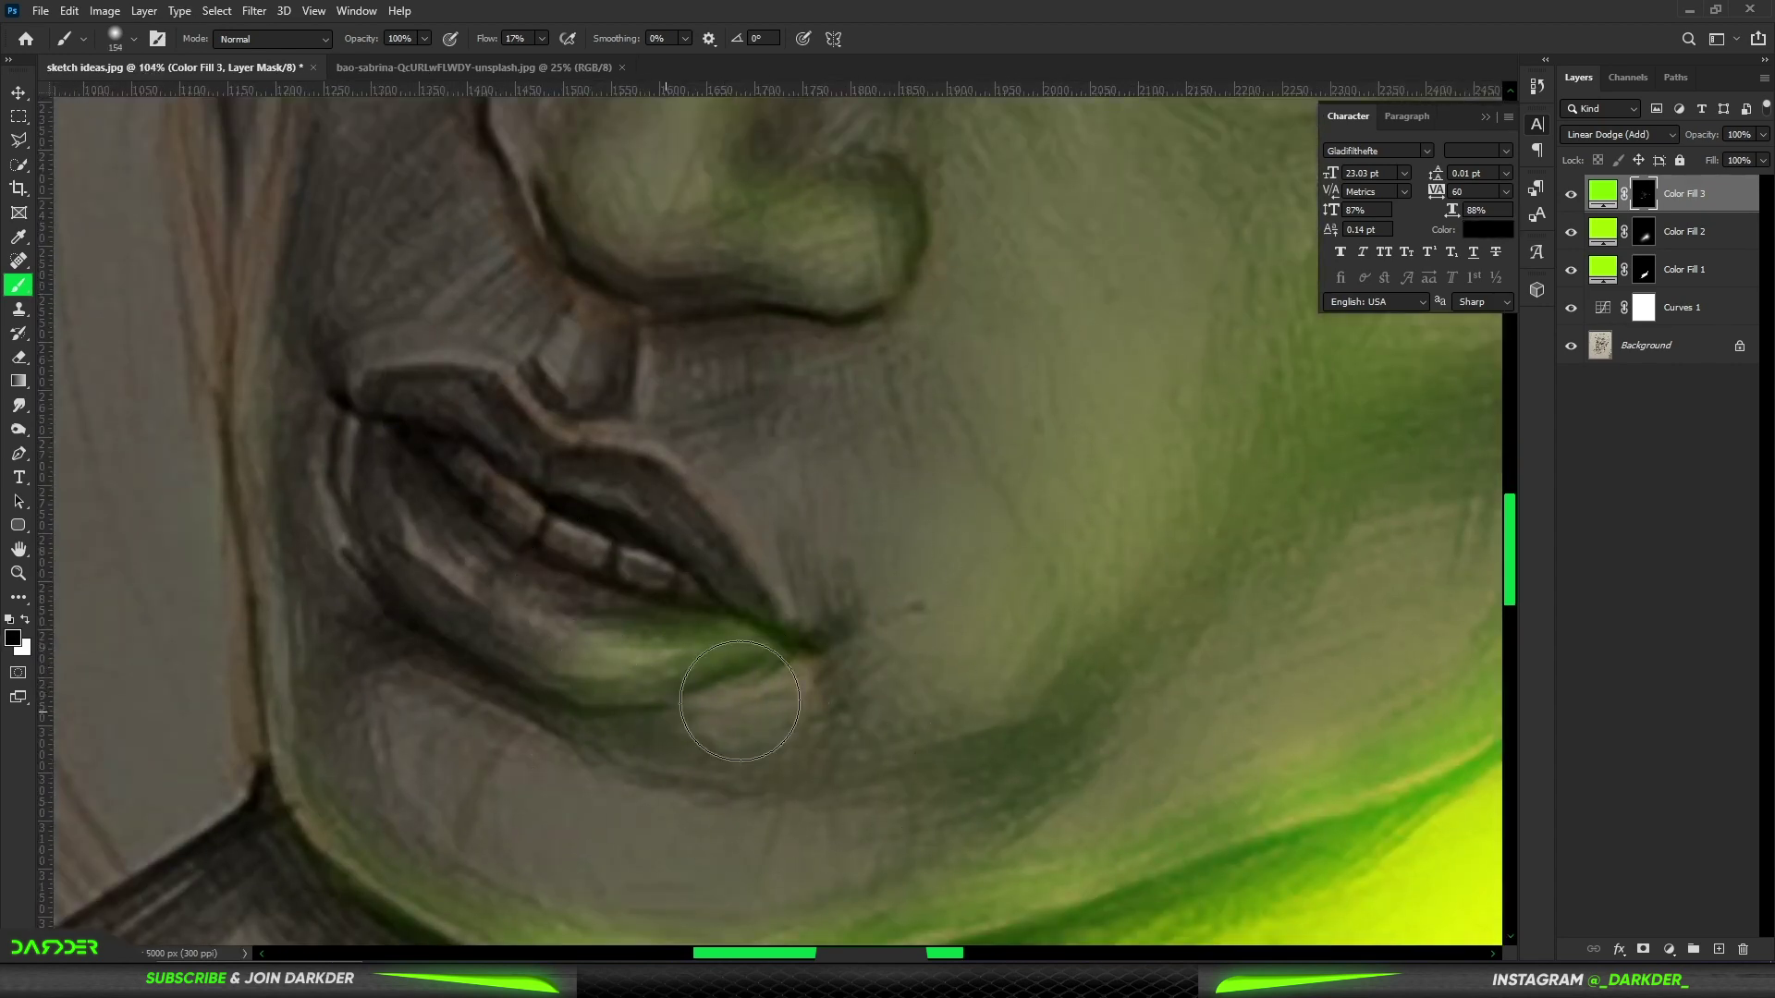
mouse_move(740, 701)
left_mouse_down()
mouse_move(741, 626)
mouse_move(637, 483)
mouse_move(681, 586)
mouse_move(788, 621)
mouse_move(776, 527)
mouse_move(810, 643)
left_mouse_up()
scroll(849, 651, "down", 5)
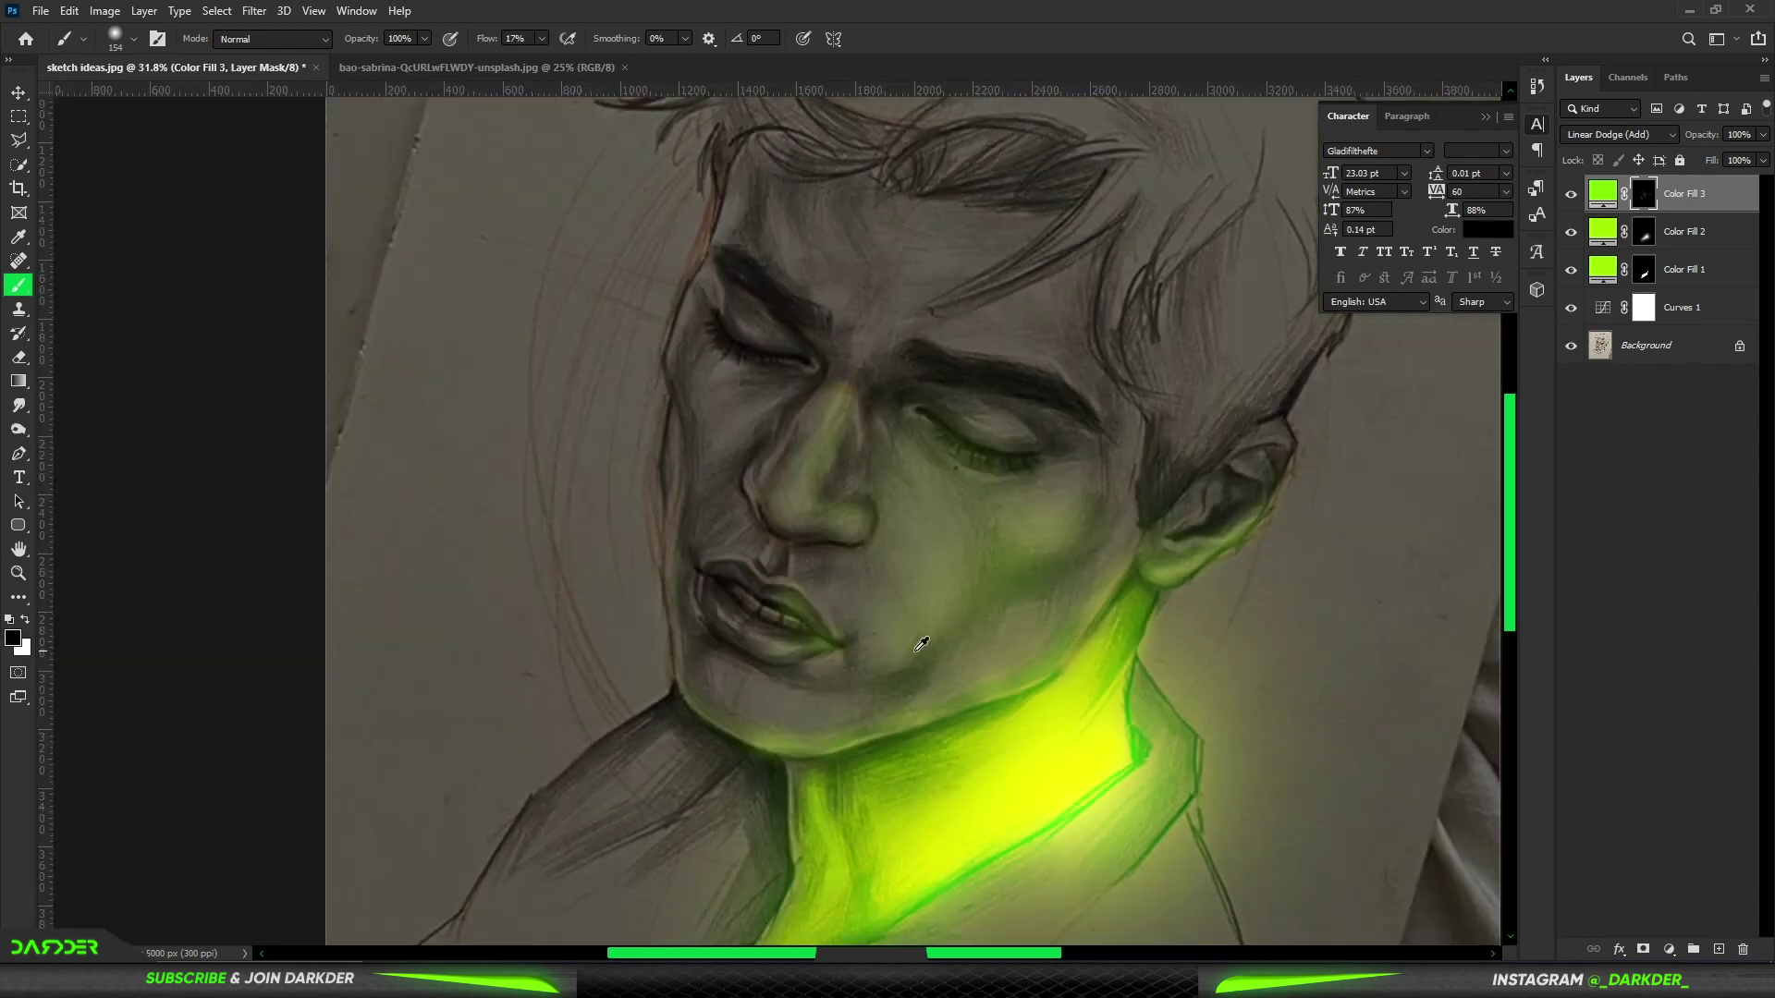
scroll(1017, 675, "down", 3)
scroll(1116, 698, "down", 2)
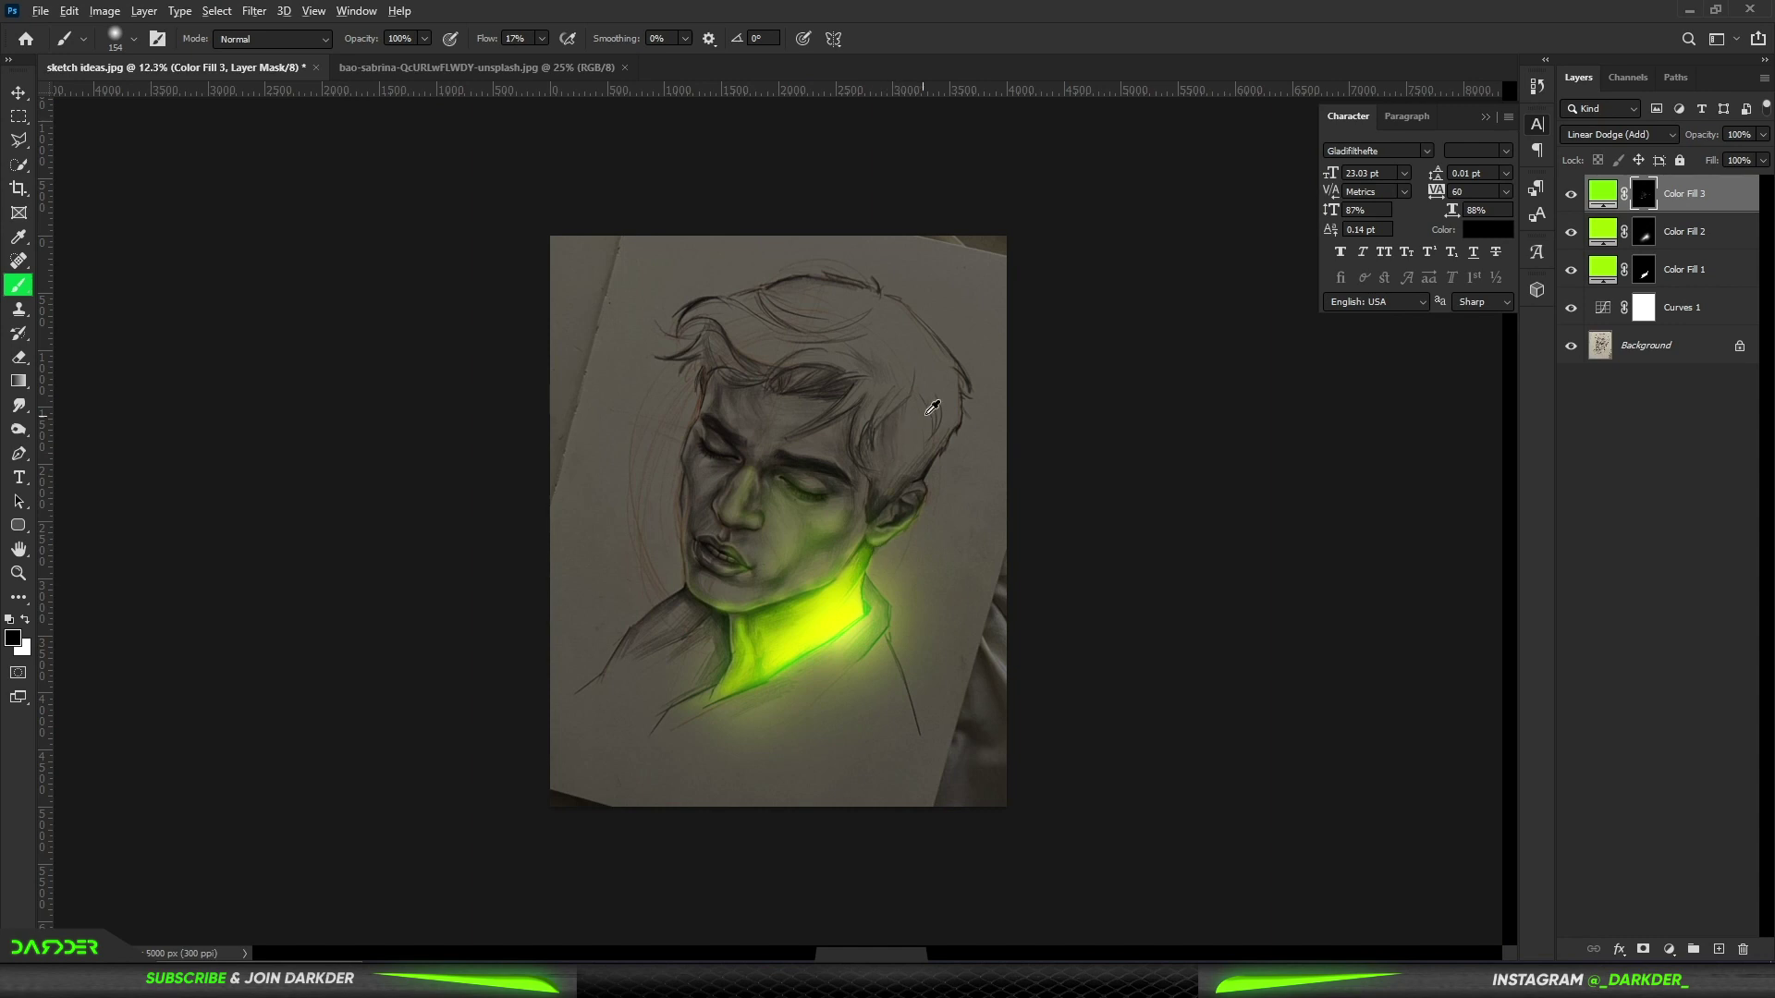
- Paint lime glow along a hair strand and a streak down from the hairline on the Color Fill 3 mask
scroll(931, 408, "up", 3)
scroll(939, 370, "up", 2)
mouse_move(873, 274)
left_mouse_down()
mouse_move(814, 439)
mouse_move(848, 530)
left_mouse_up()
left_click_drag(899, 292, 829, 488)
left_click_drag(853, 320, 847, 566)
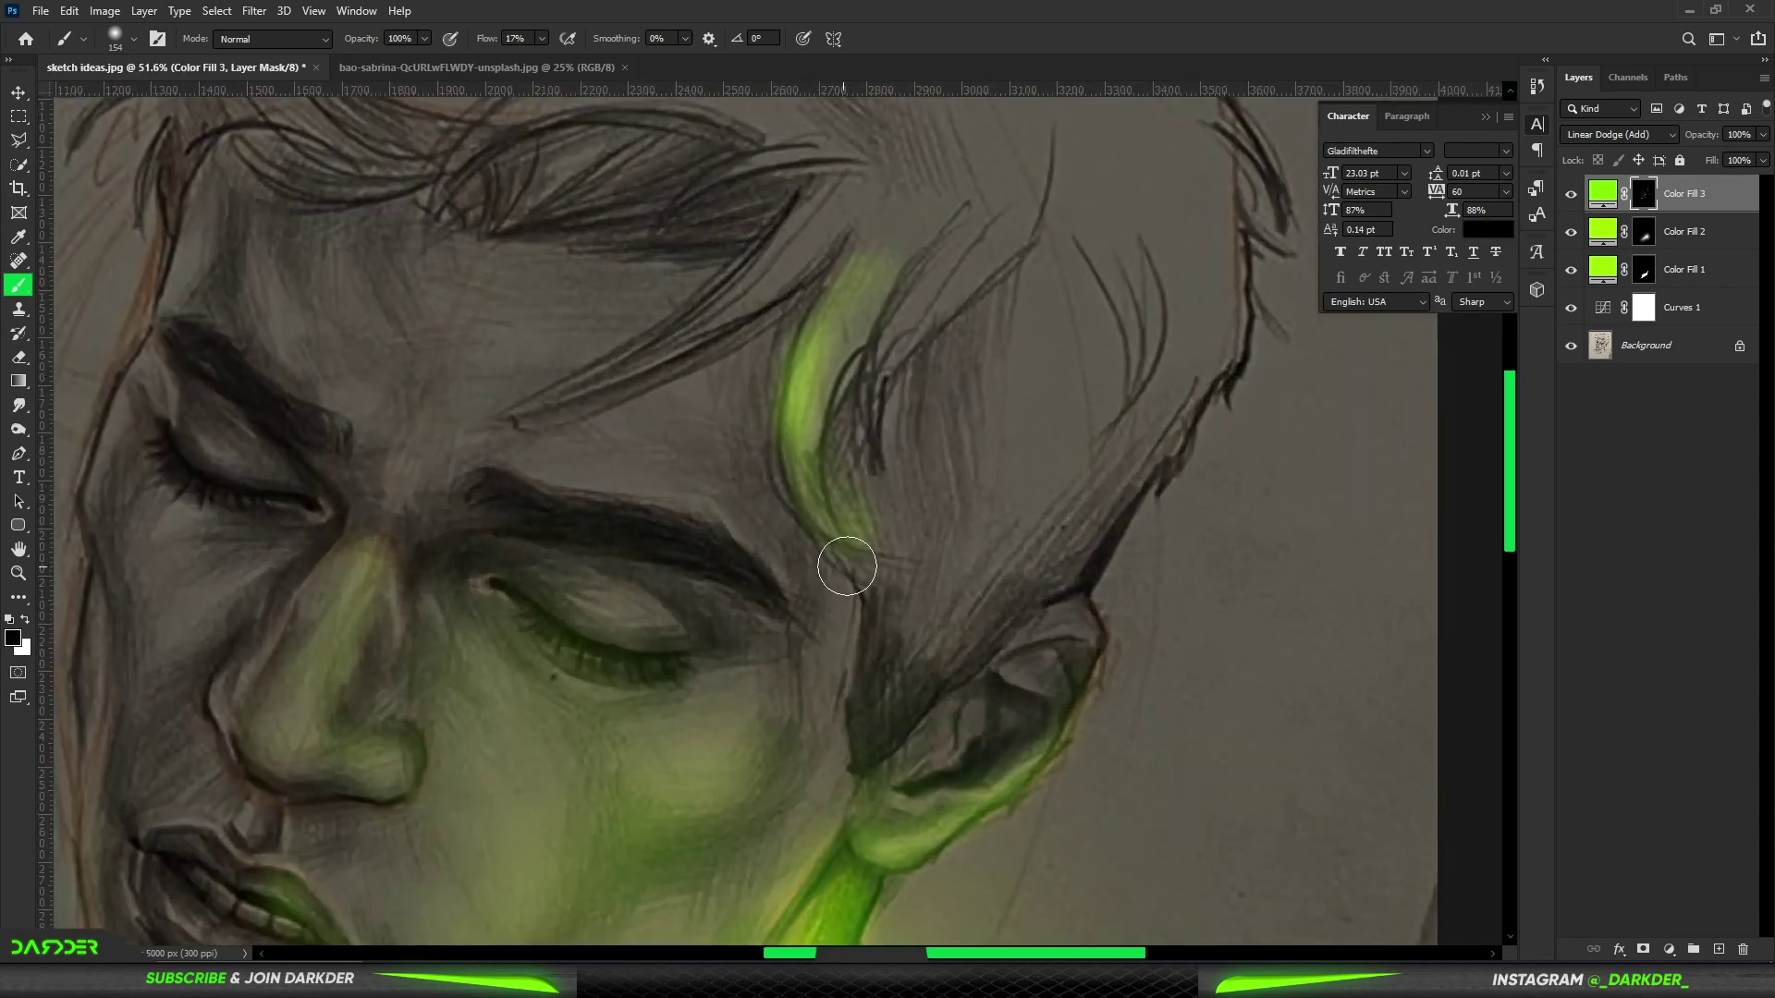
left_click_drag(856, 305, 854, 631)
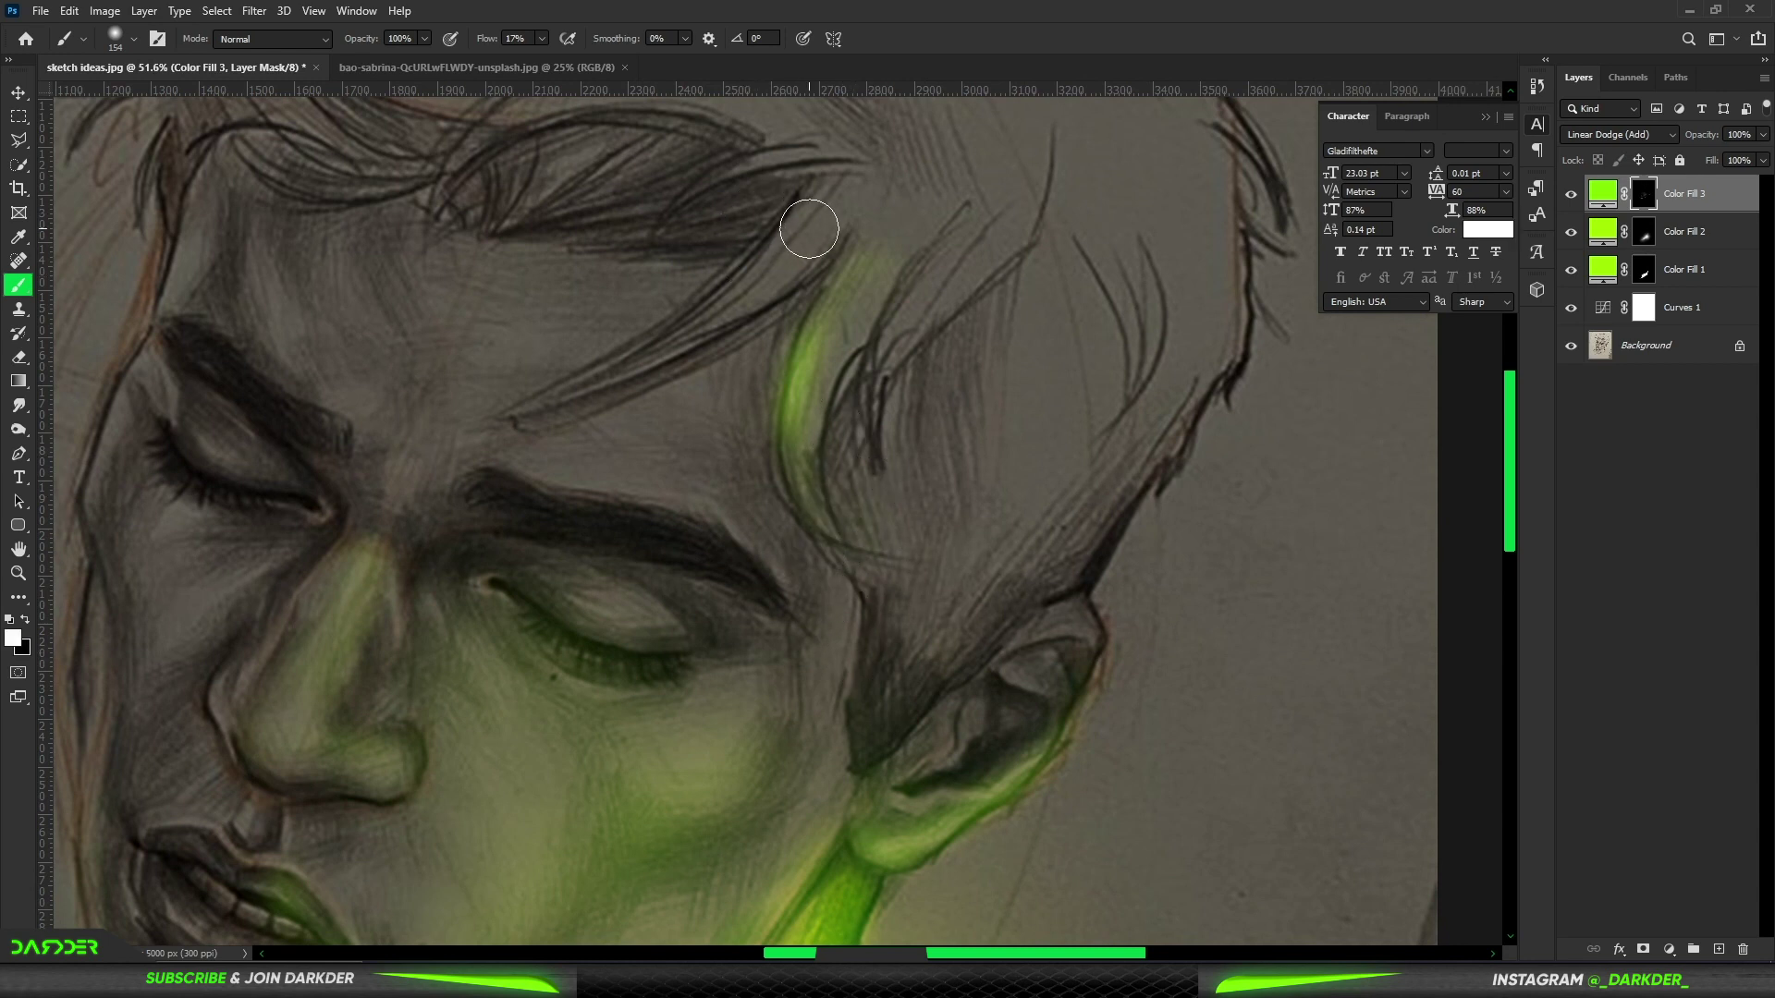
mouse_move(808, 228)
left_mouse_down()
mouse_move(515, 412)
mouse_move(798, 294)
left_mouse_up()
key("x")
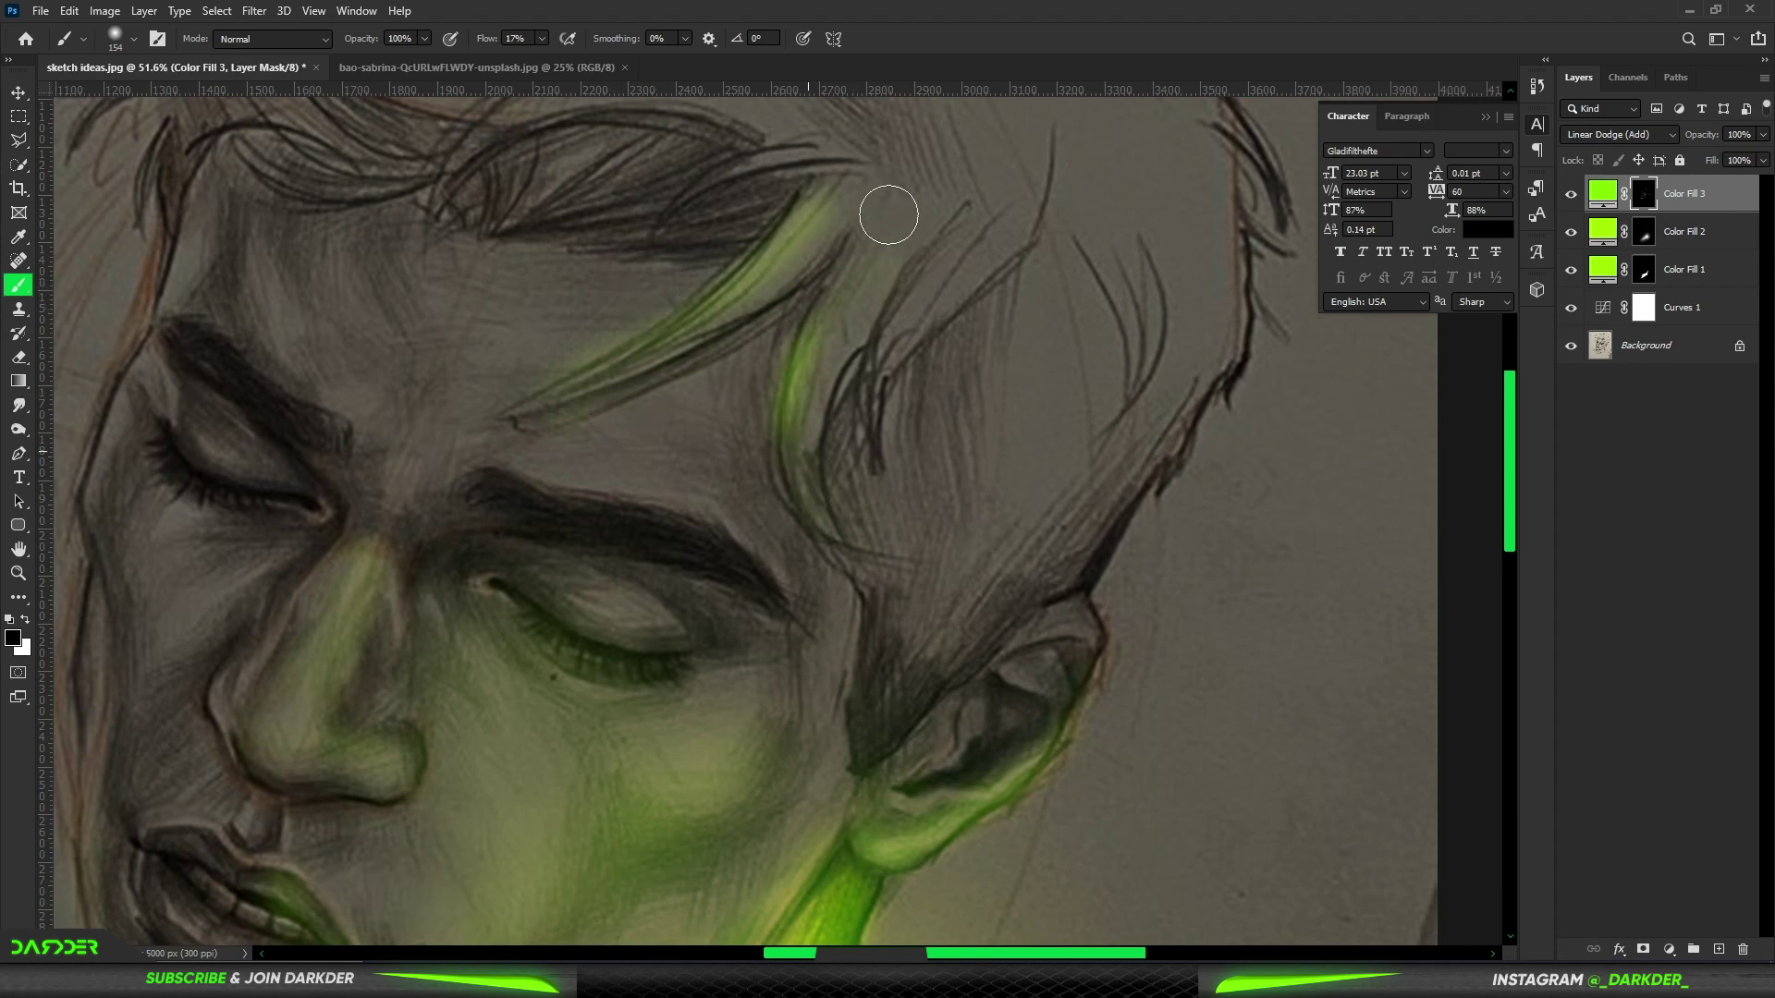
- Paint a green glow strip along the ear edge, then dim it with a smaller black brush
key("ctrl+0")
scroll(923, 500, "up", 3)
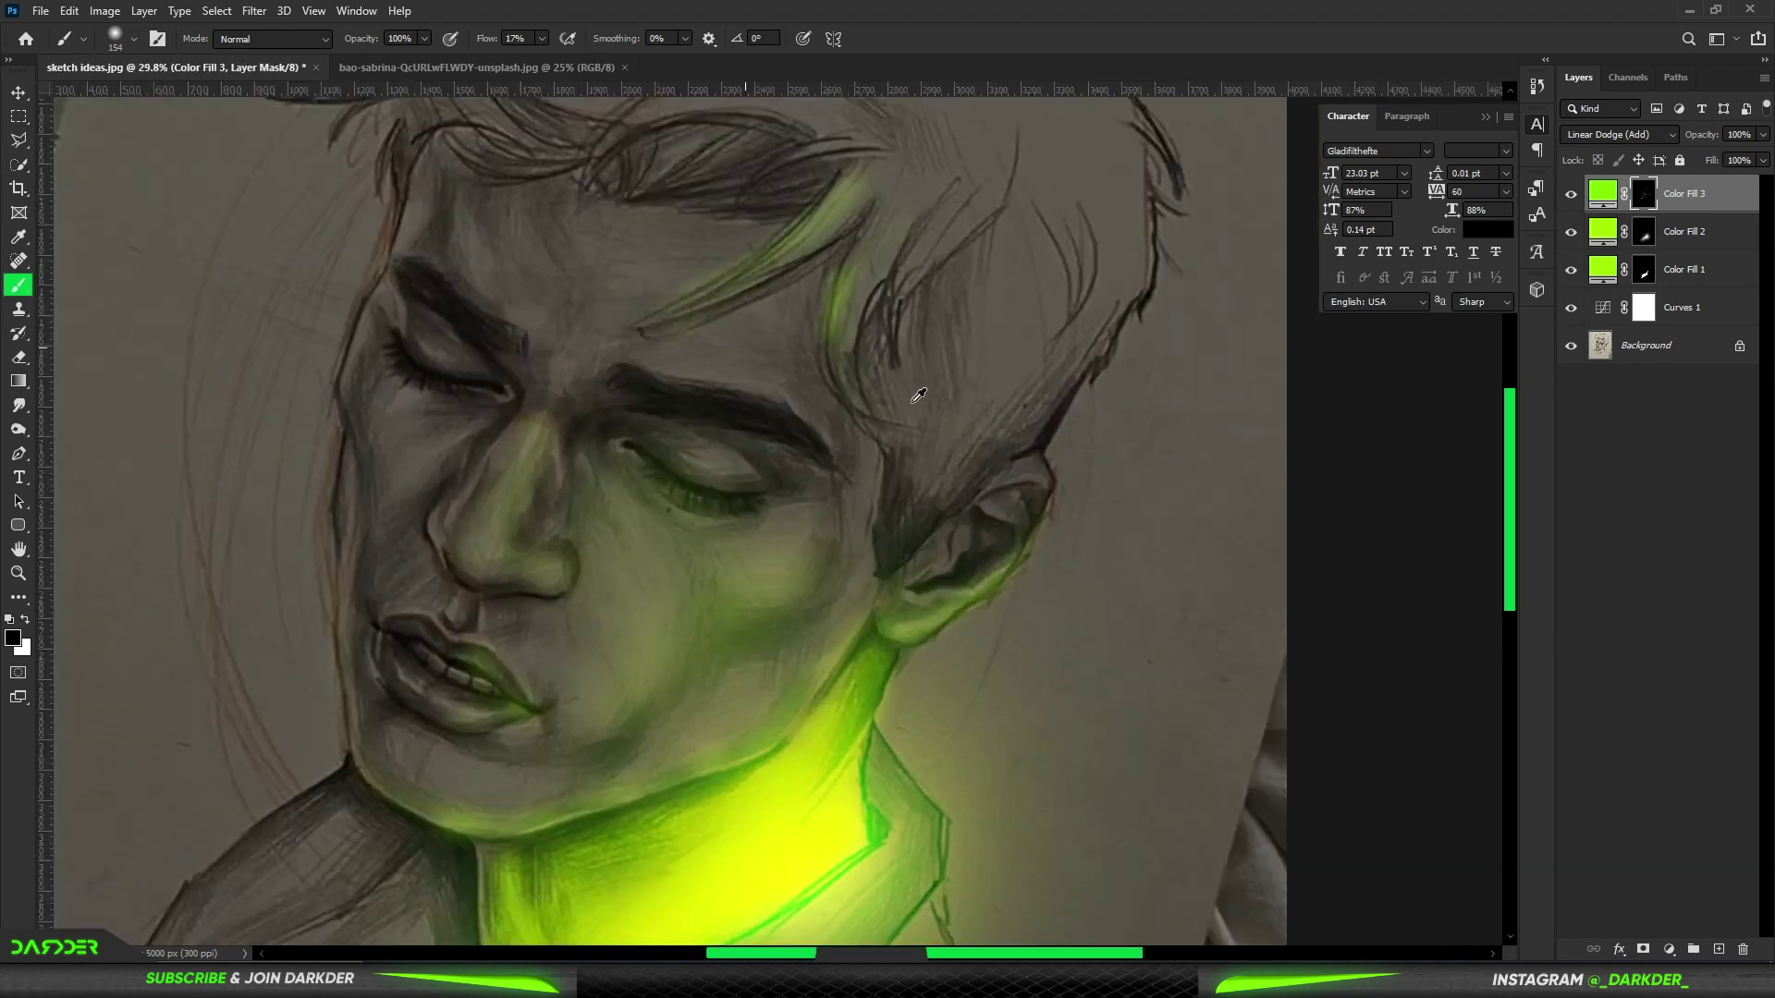
scroll(910, 507, "up", 2)
key("x")
mouse_move(907, 515)
left_mouse_down()
mouse_move(879, 567)
mouse_move(879, 397)
mouse_move(943, 487)
mouse_move(1006, 455)
mouse_move(934, 490)
mouse_move(959, 428)
mouse_move(885, 383)
mouse_move(990, 404)
mouse_move(1050, 388)
mouse_move(935, 396)
mouse_move(998, 364)
mouse_move(1044, 377)
left_mouse_up()
key("x")
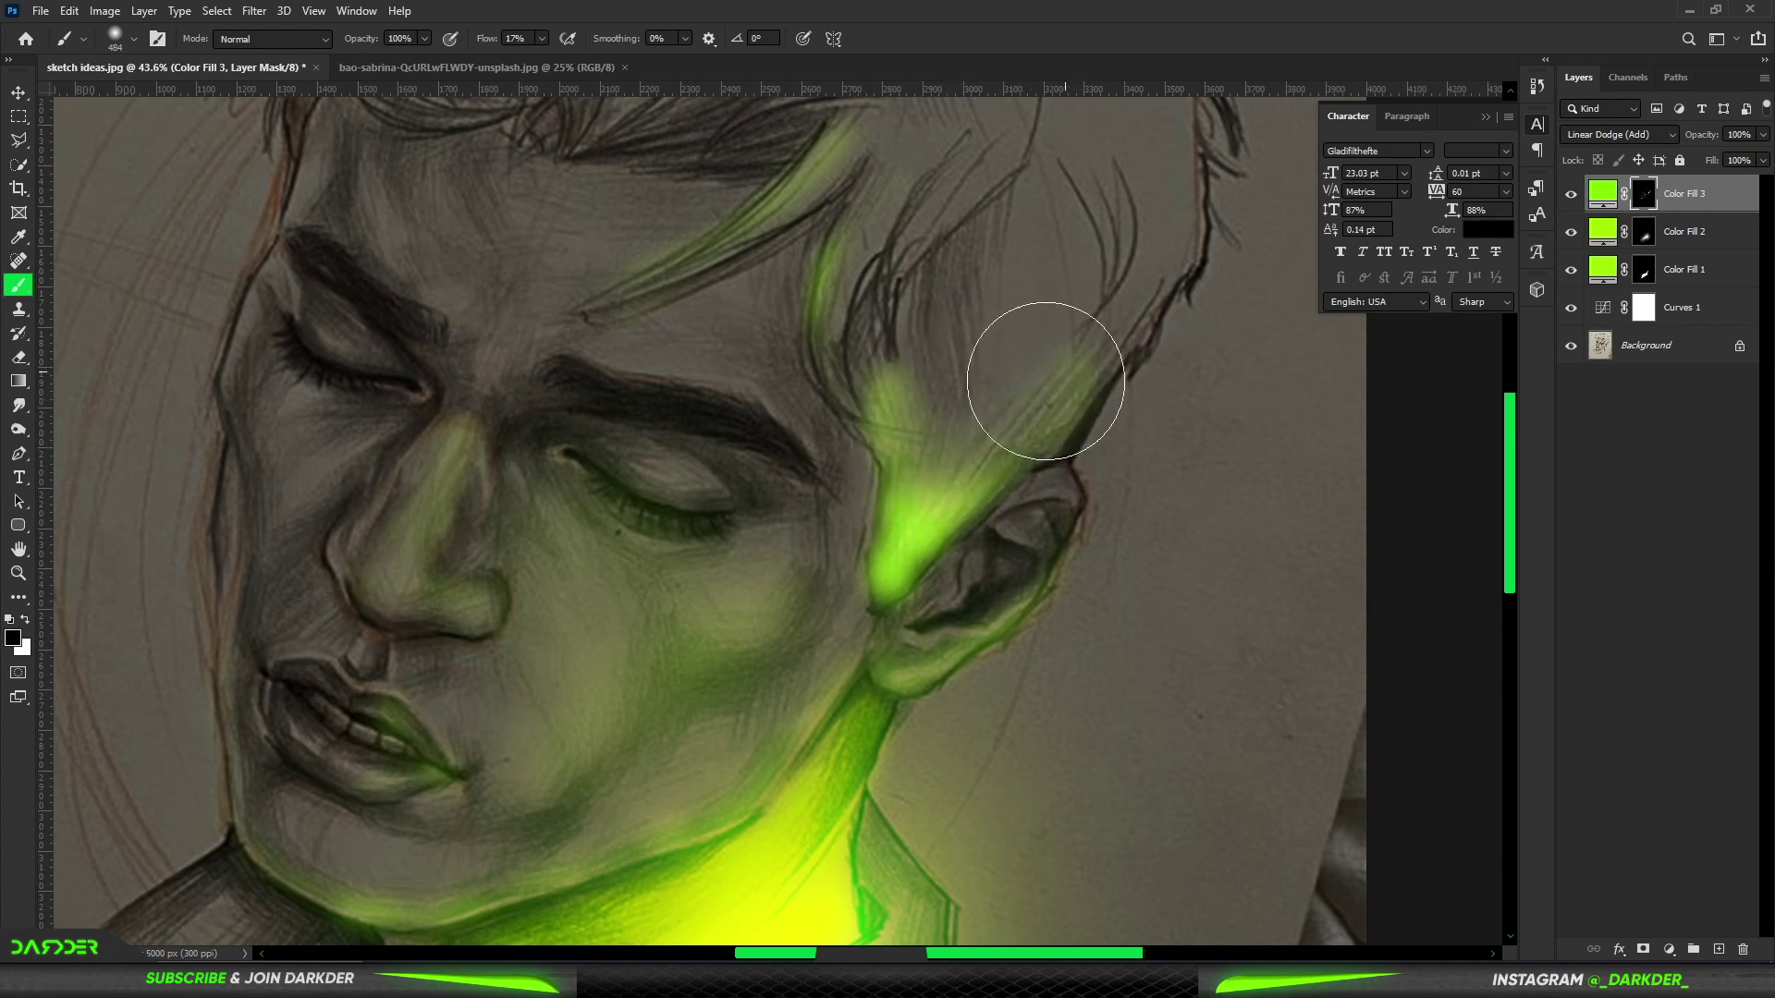
key("bracketleft")
key("bracketleft")
mouse_move(918, 435)
left_mouse_down()
mouse_move(915, 554)
mouse_move(1067, 381)
left_mouse_up()
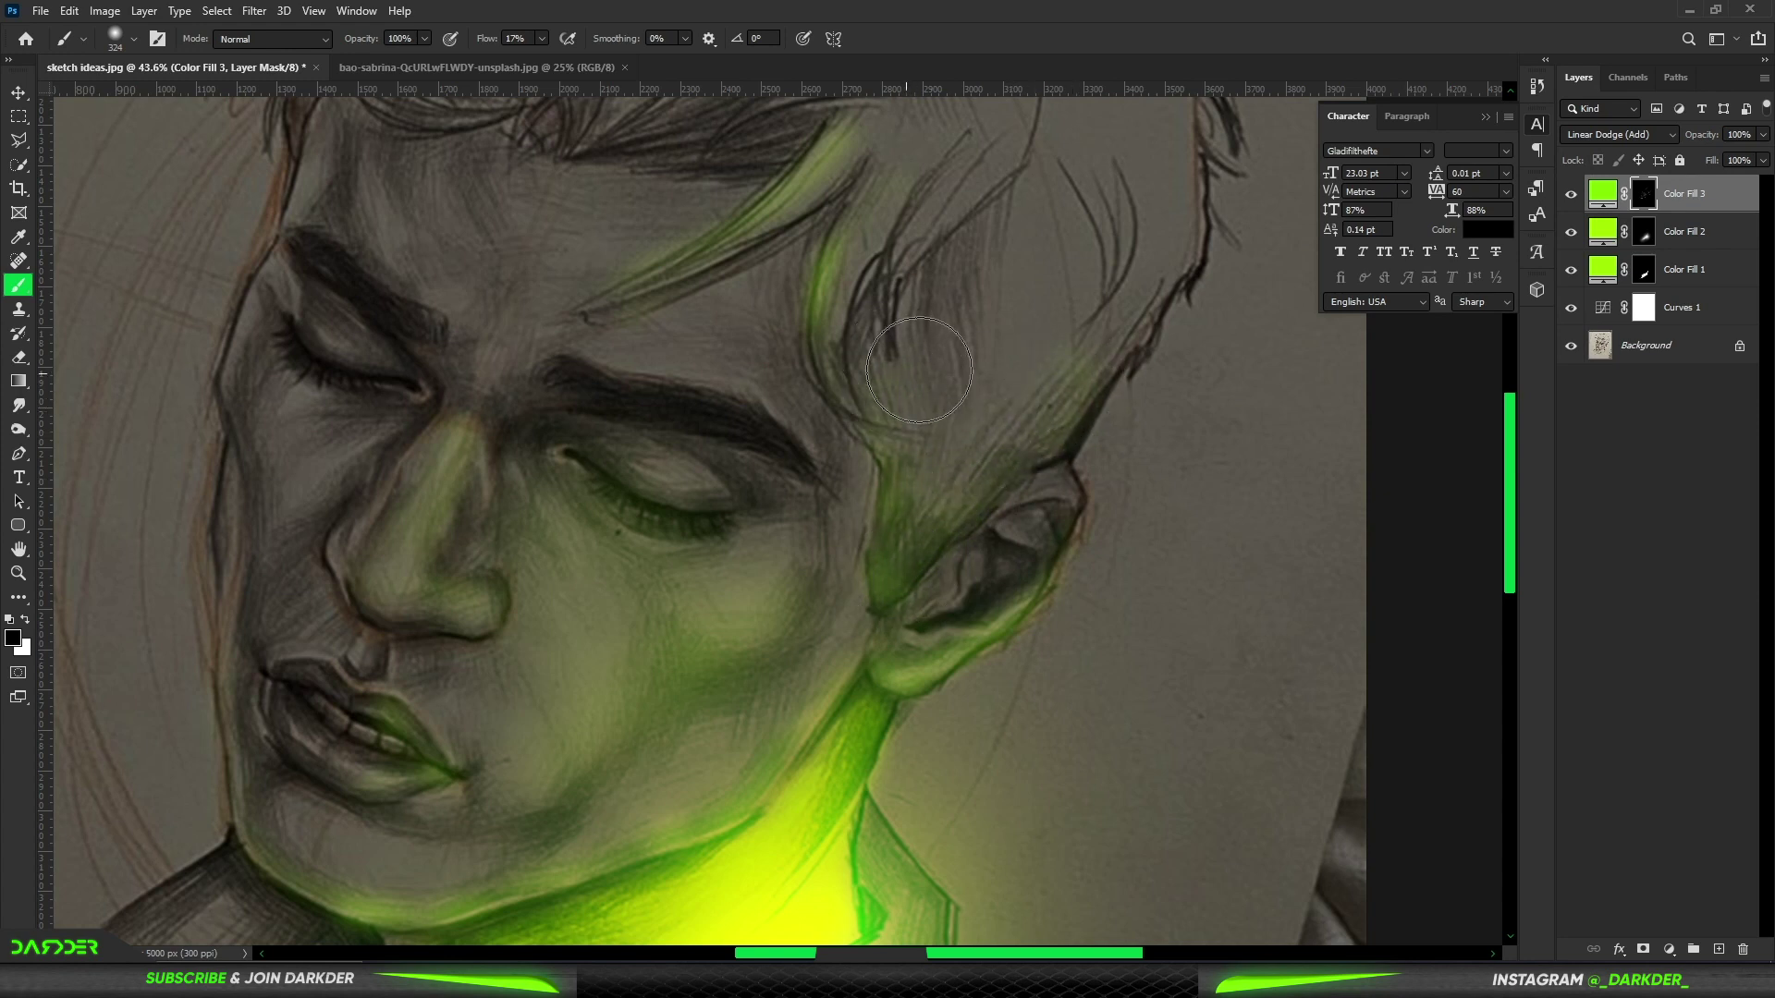
- Paint green onto the forehead hair strand above the eyebrow and soften the stroke
scroll(1067, 369, "down", 3)
scroll(854, 721, "down", 2)
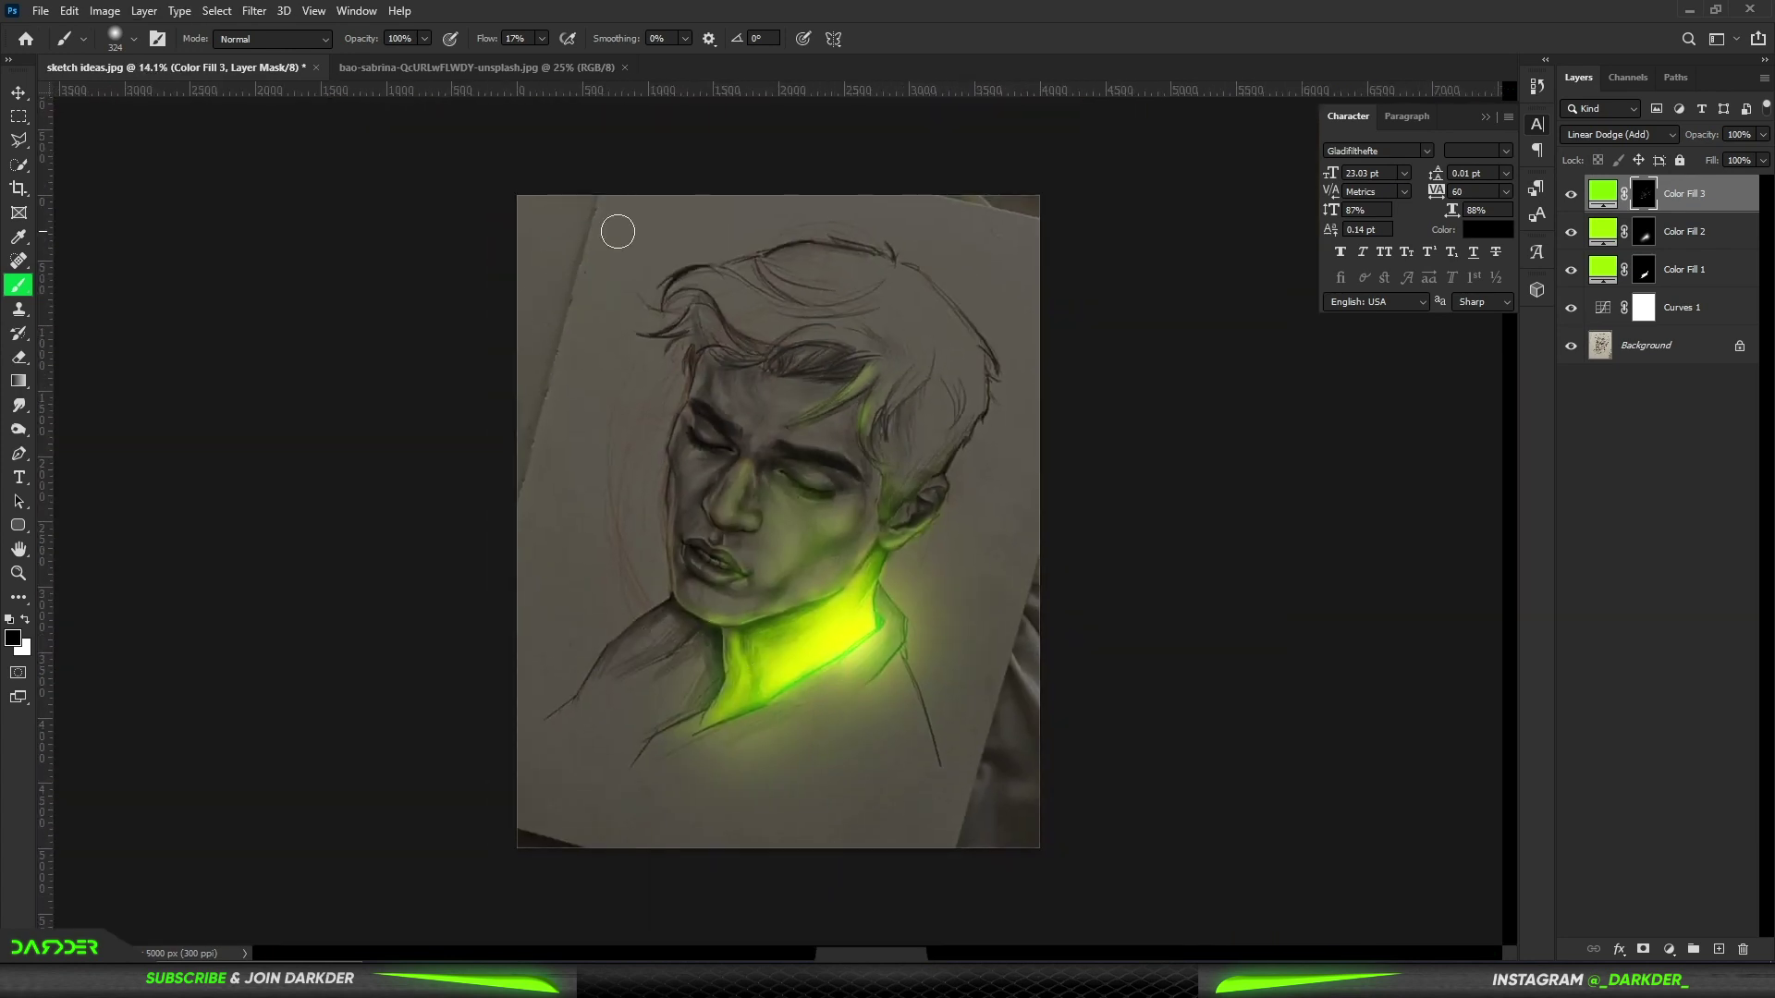
scroll(844, 170, "up", 2)
scroll(887, 349, "up", 2)
scroll(869, 416, "up", 1)
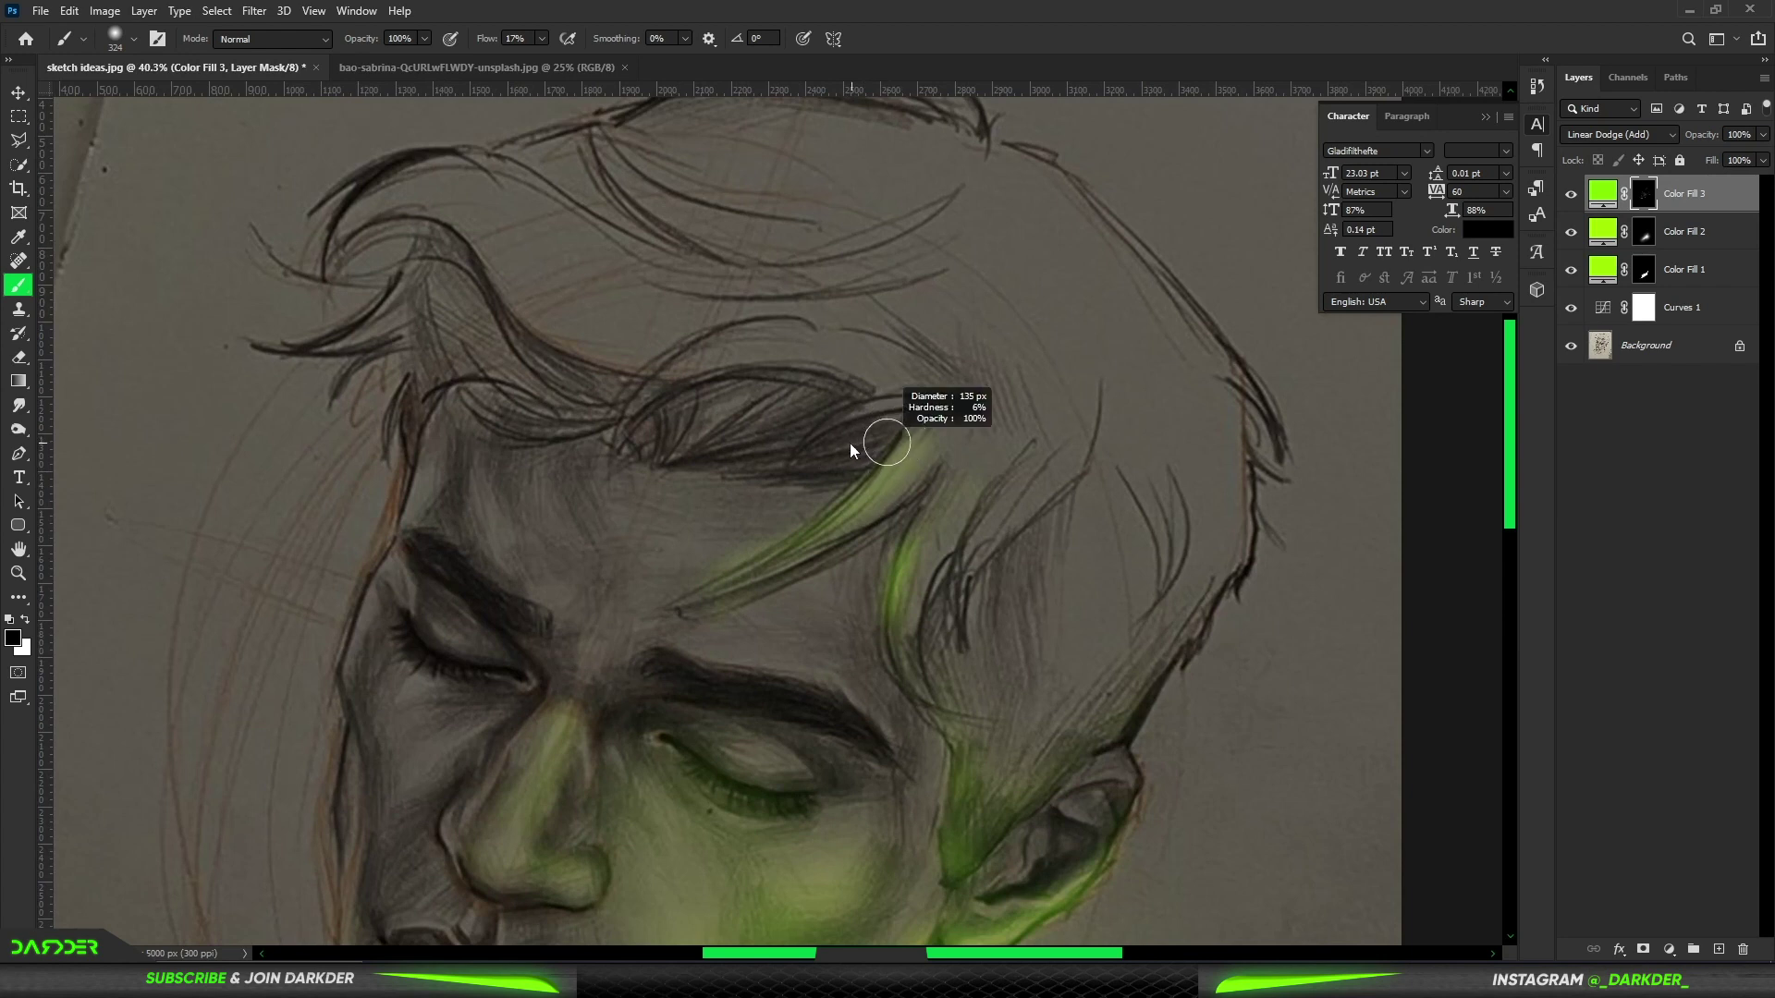
mouse_move(924, 408)
left_mouse_down()
mouse_move(793, 444)
mouse_move(968, 418)
left_mouse_up()
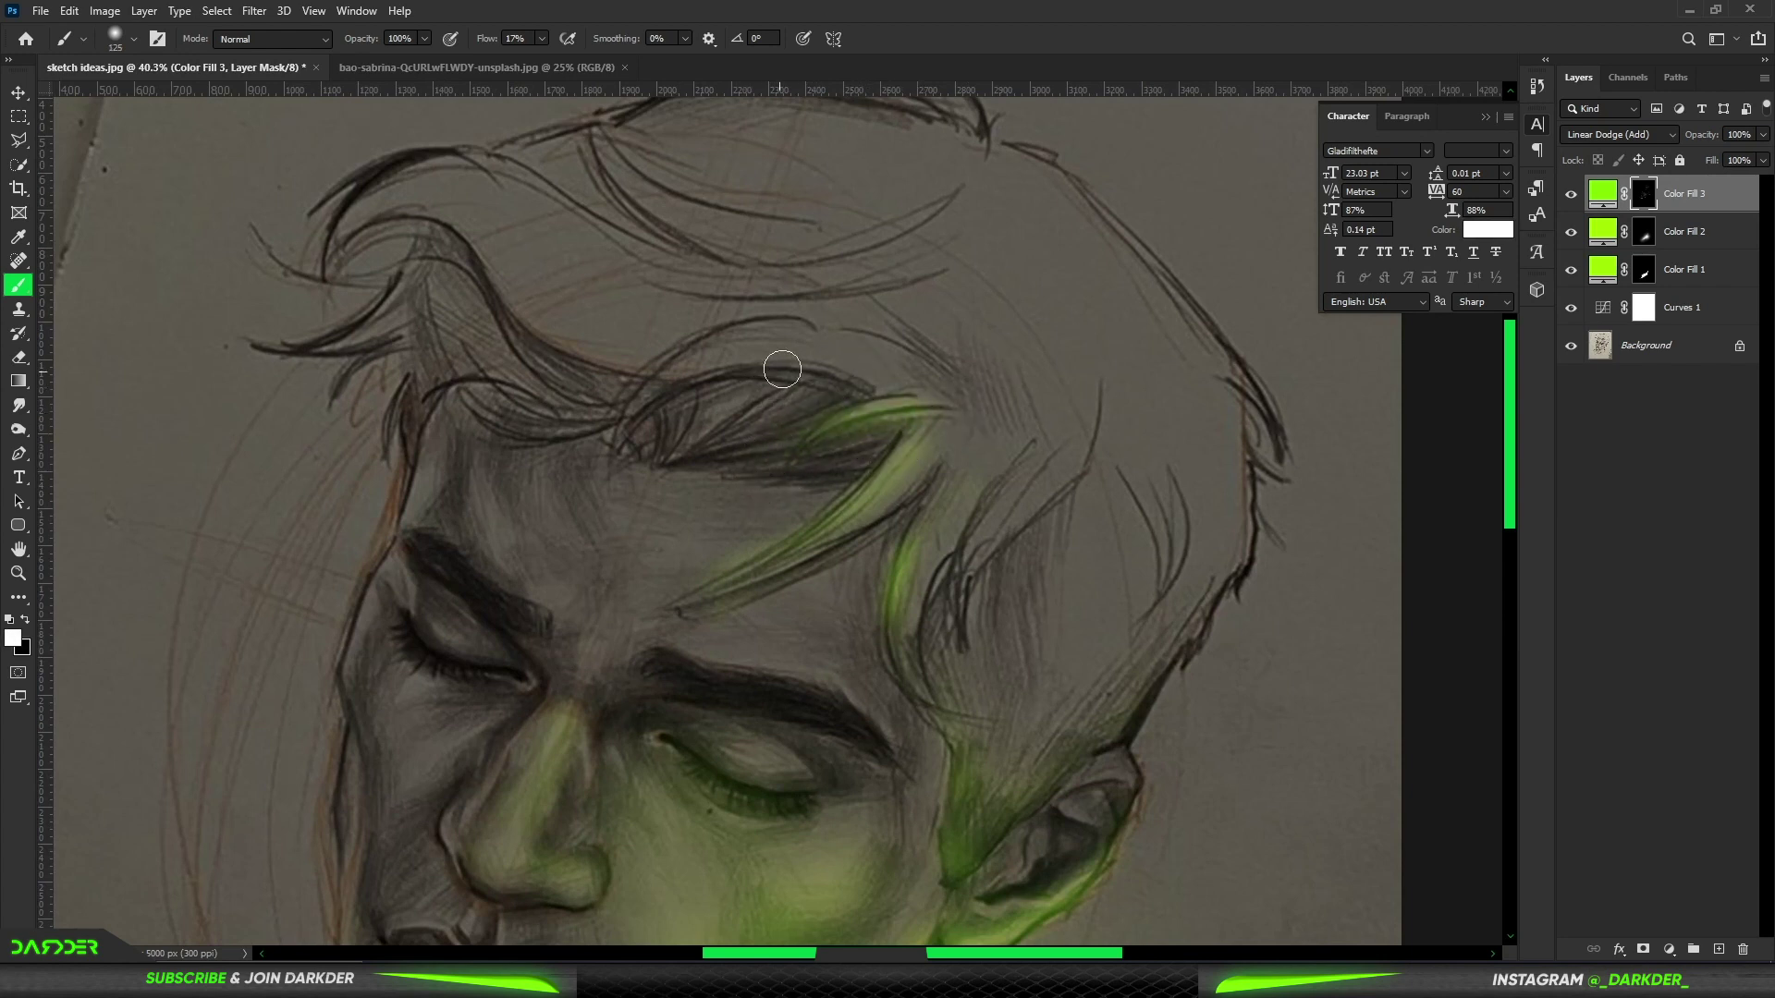
mouse_move(782, 370)
left_mouse_down()
mouse_move(730, 338)
mouse_move(647, 396)
left_mouse_up()
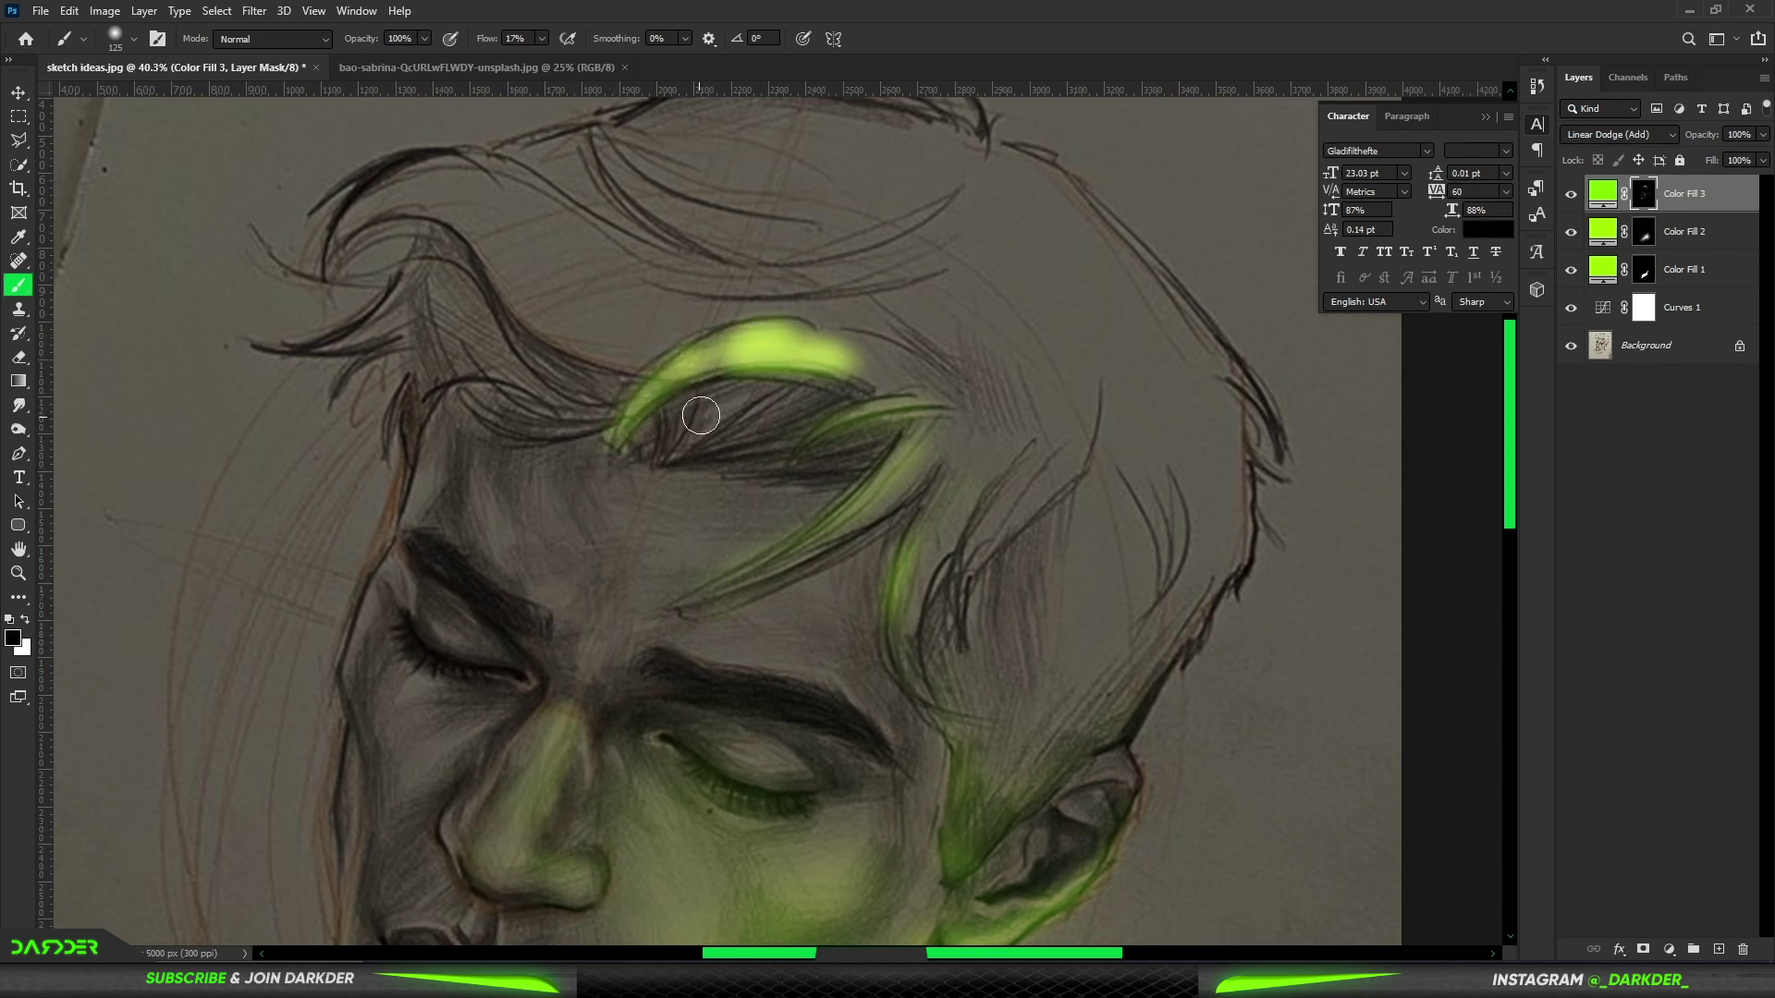
mouse_move(793, 370)
left_mouse_down()
mouse_move(776, 333)
mouse_move(800, 377)
mouse_move(792, 357)
mouse_move(823, 330)
left_mouse_up()
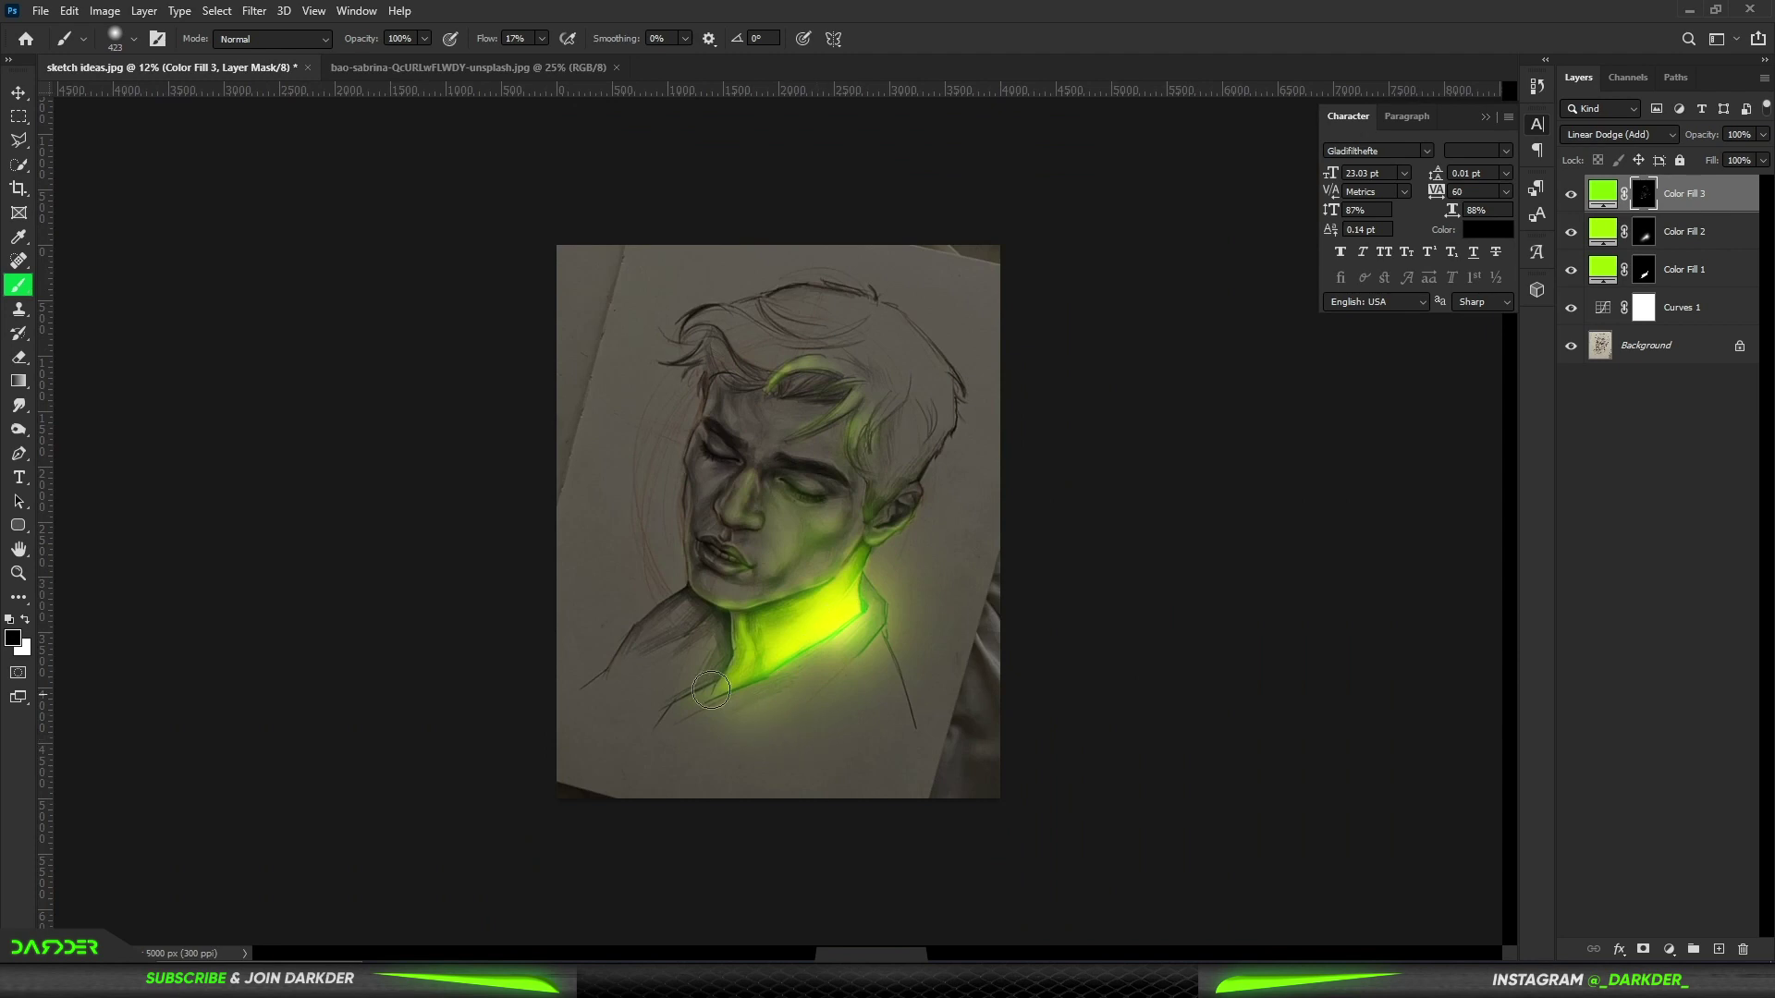
scroll(711, 690, "up", 5)
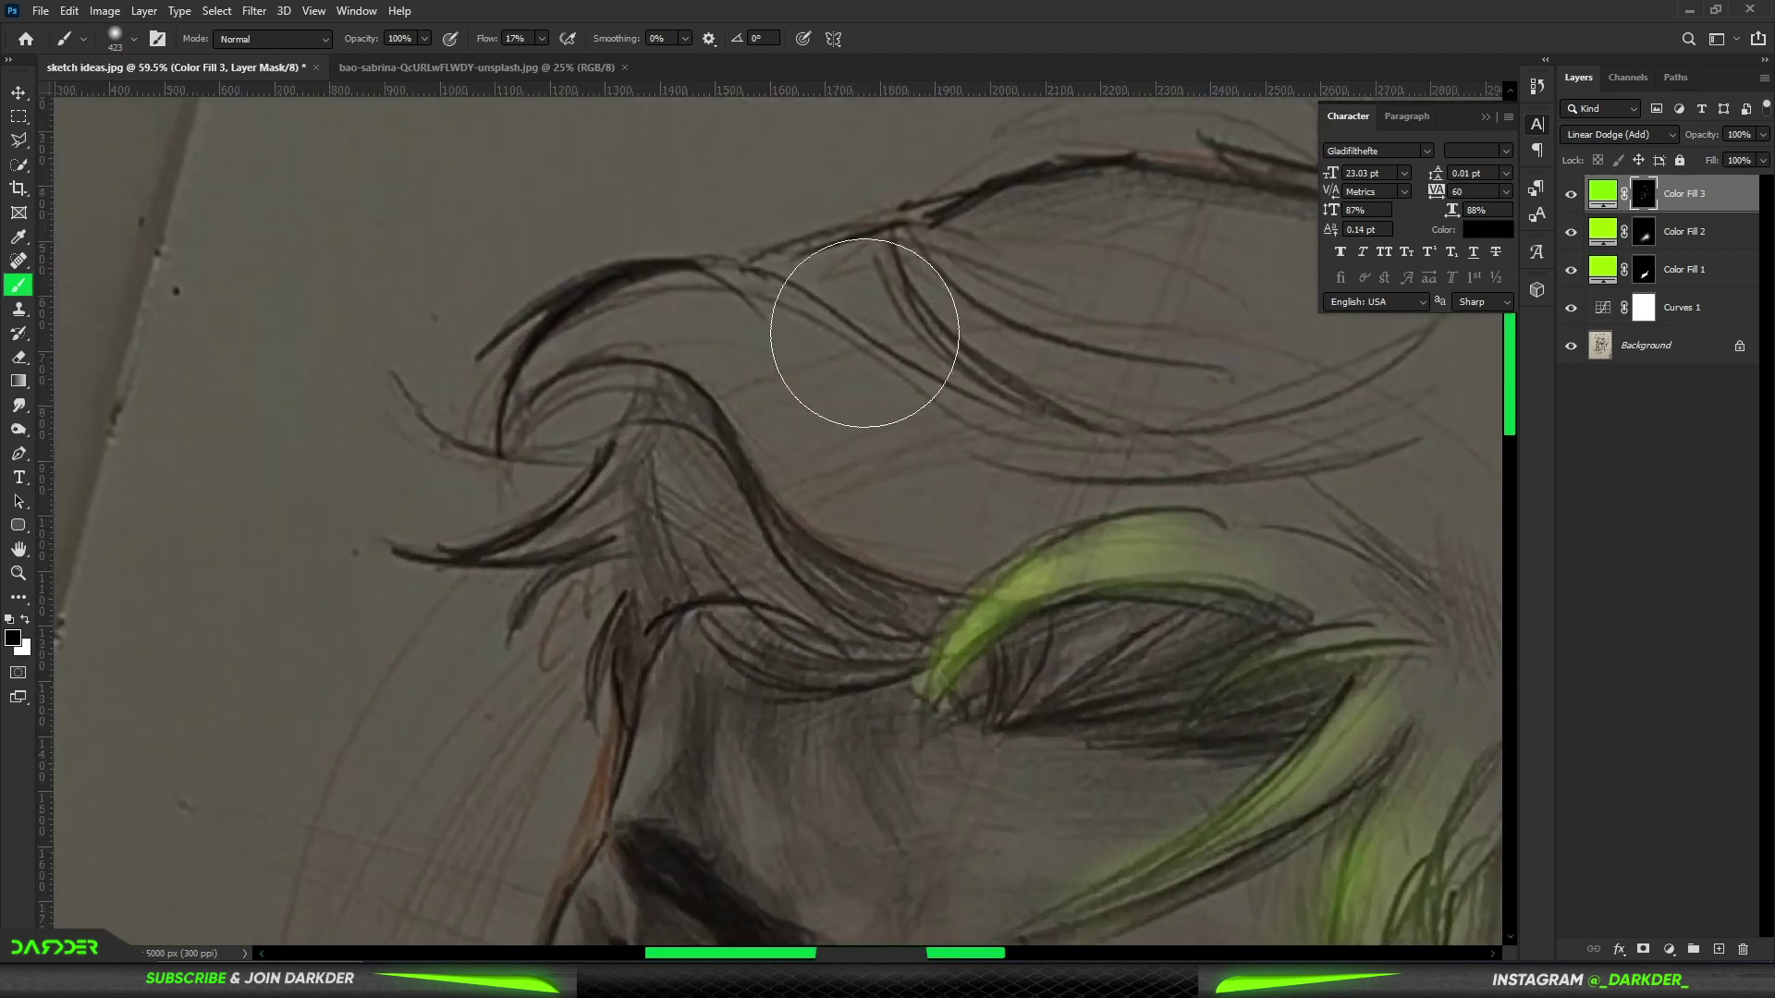
- Brush a soft lime sweep into the front fringe curl and dim its lower-right end with black
left_click_drag(864, 333, 931, 434)
key("x")
mouse_move(953, 511)
left_mouse_down()
mouse_move(1010, 460)
mouse_move(911, 463)
mouse_move(939, 463)
mouse_move(818, 370)
mouse_move(802, 329)
mouse_move(721, 292)
mouse_move(564, 319)
mouse_move(662, 354)
mouse_move(681, 336)
mouse_move(804, 490)
mouse_move(915, 515)
mouse_move(903, 463)
mouse_move(885, 497)
mouse_move(725, 337)
mouse_move(823, 400)
mouse_move(764, 293)
mouse_move(628, 300)
mouse_move(559, 350)
mouse_move(572, 367)
left_mouse_up()
key("bracketright")
key("bracketright")
key("bracketright")
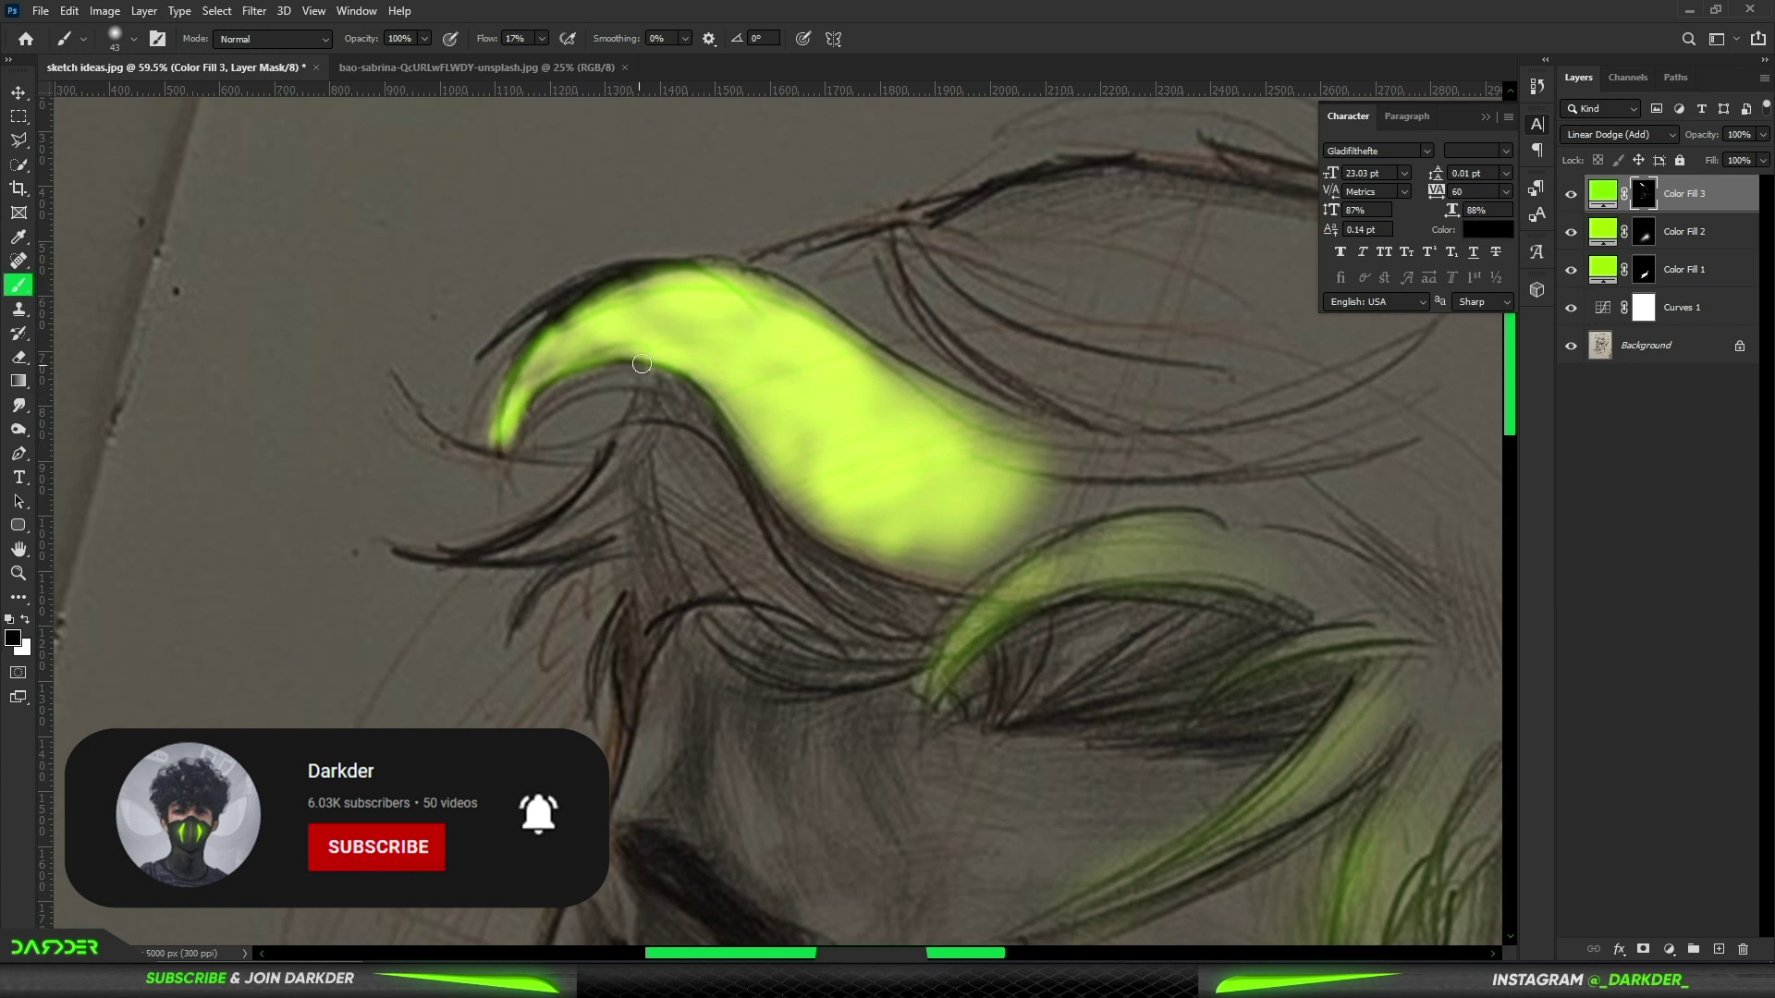
mouse_move(887, 435)
left_mouse_down()
mouse_move(1023, 494)
mouse_move(541, 278)
mouse_move(850, 337)
left_mouse_up()
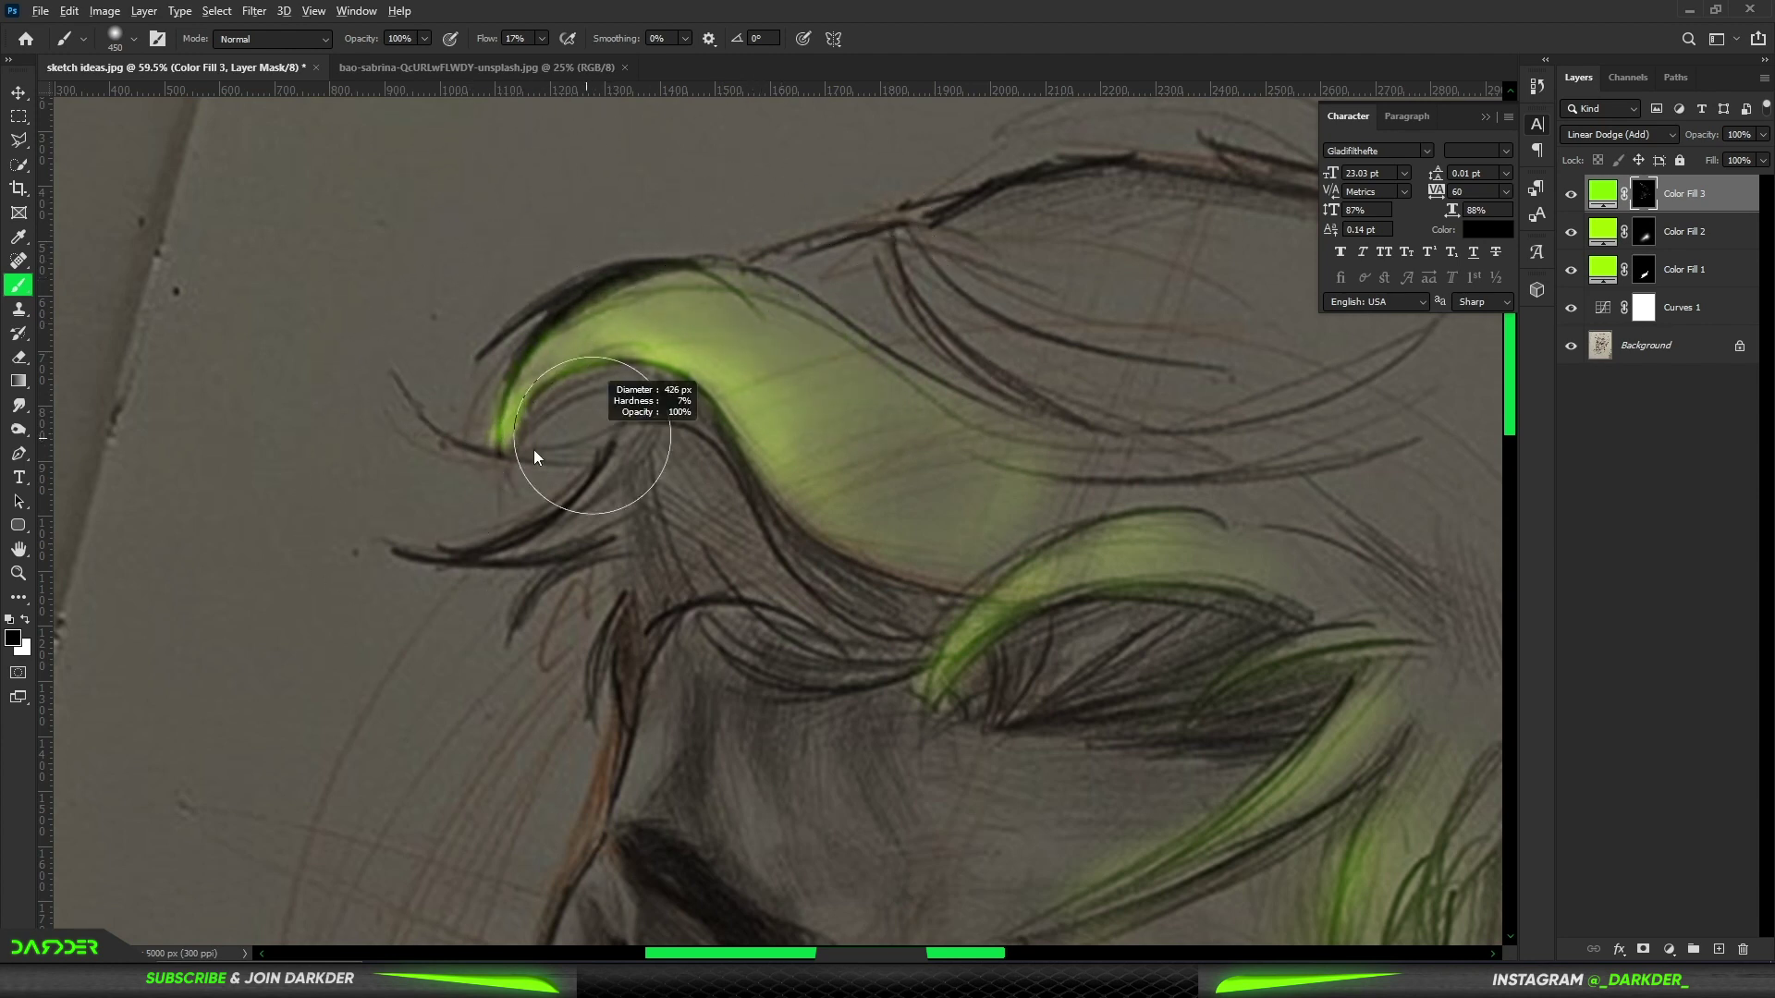
left_click_drag(534, 456, 484, 462)
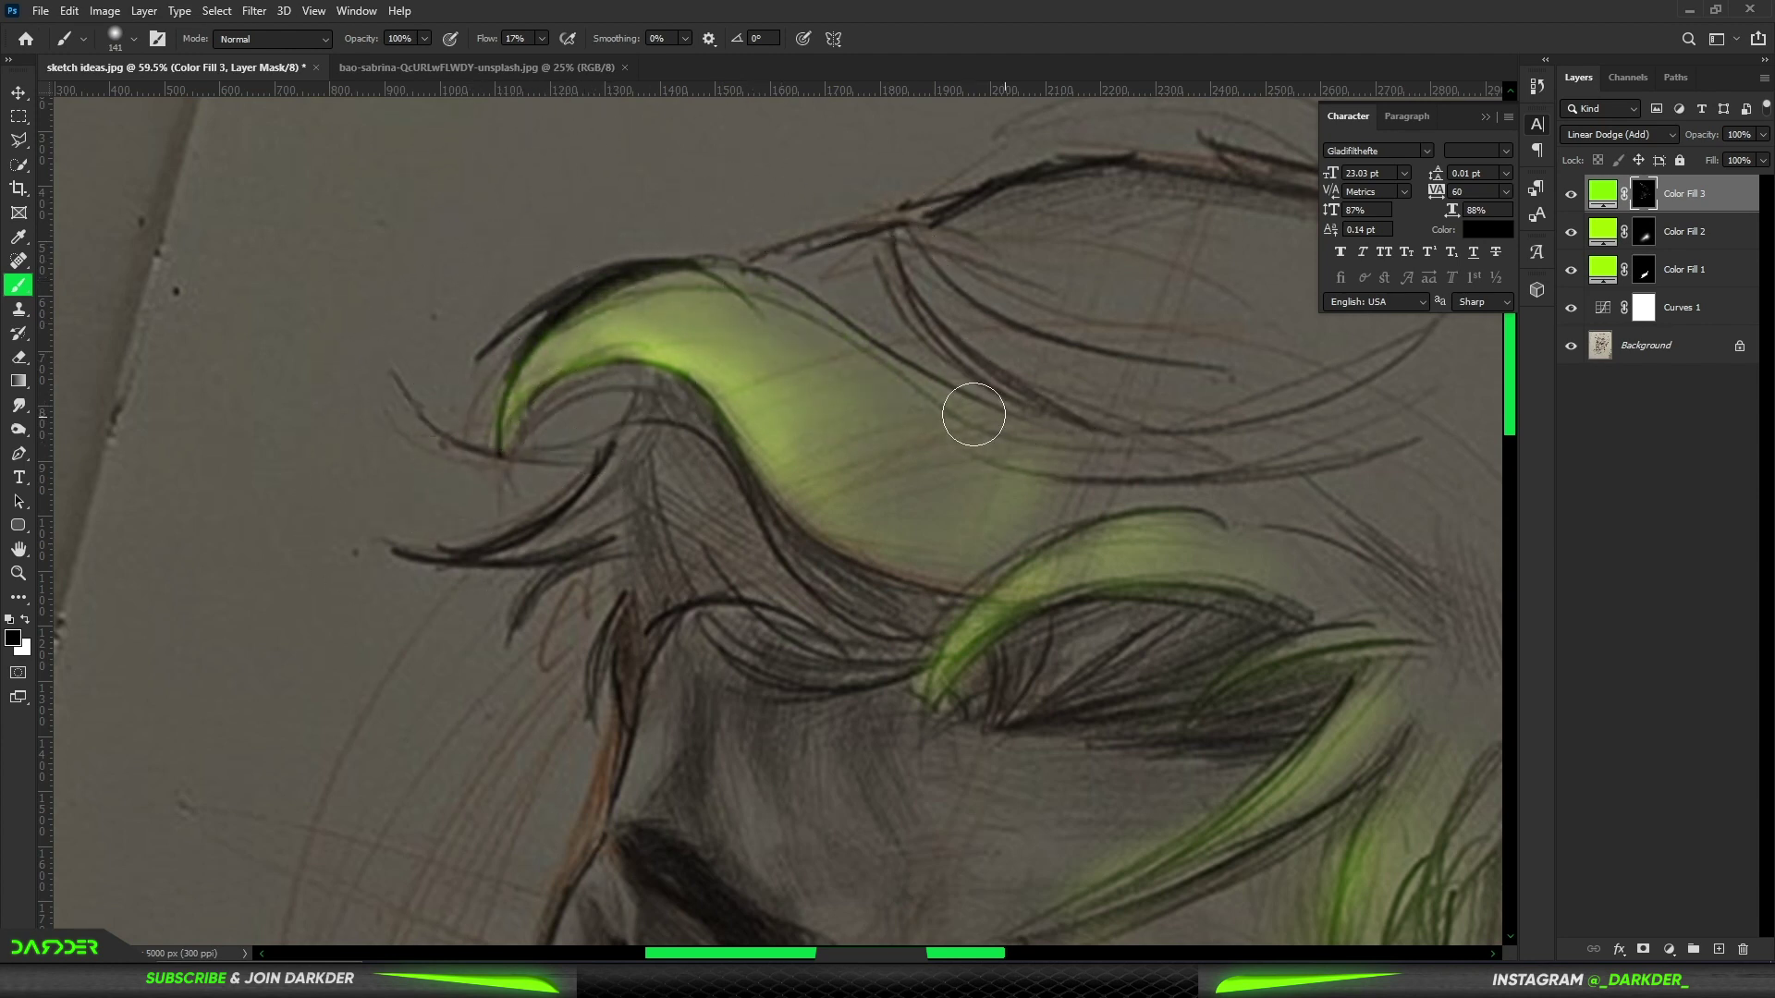
scroll(1023, 503, "down", 5)
scroll(1022, 490, "down", 3)
- Brush a faint lime tint along the eyebrow nearer the ear on the Color Fill 3 mask
scroll(1023, 490, "down", 1)
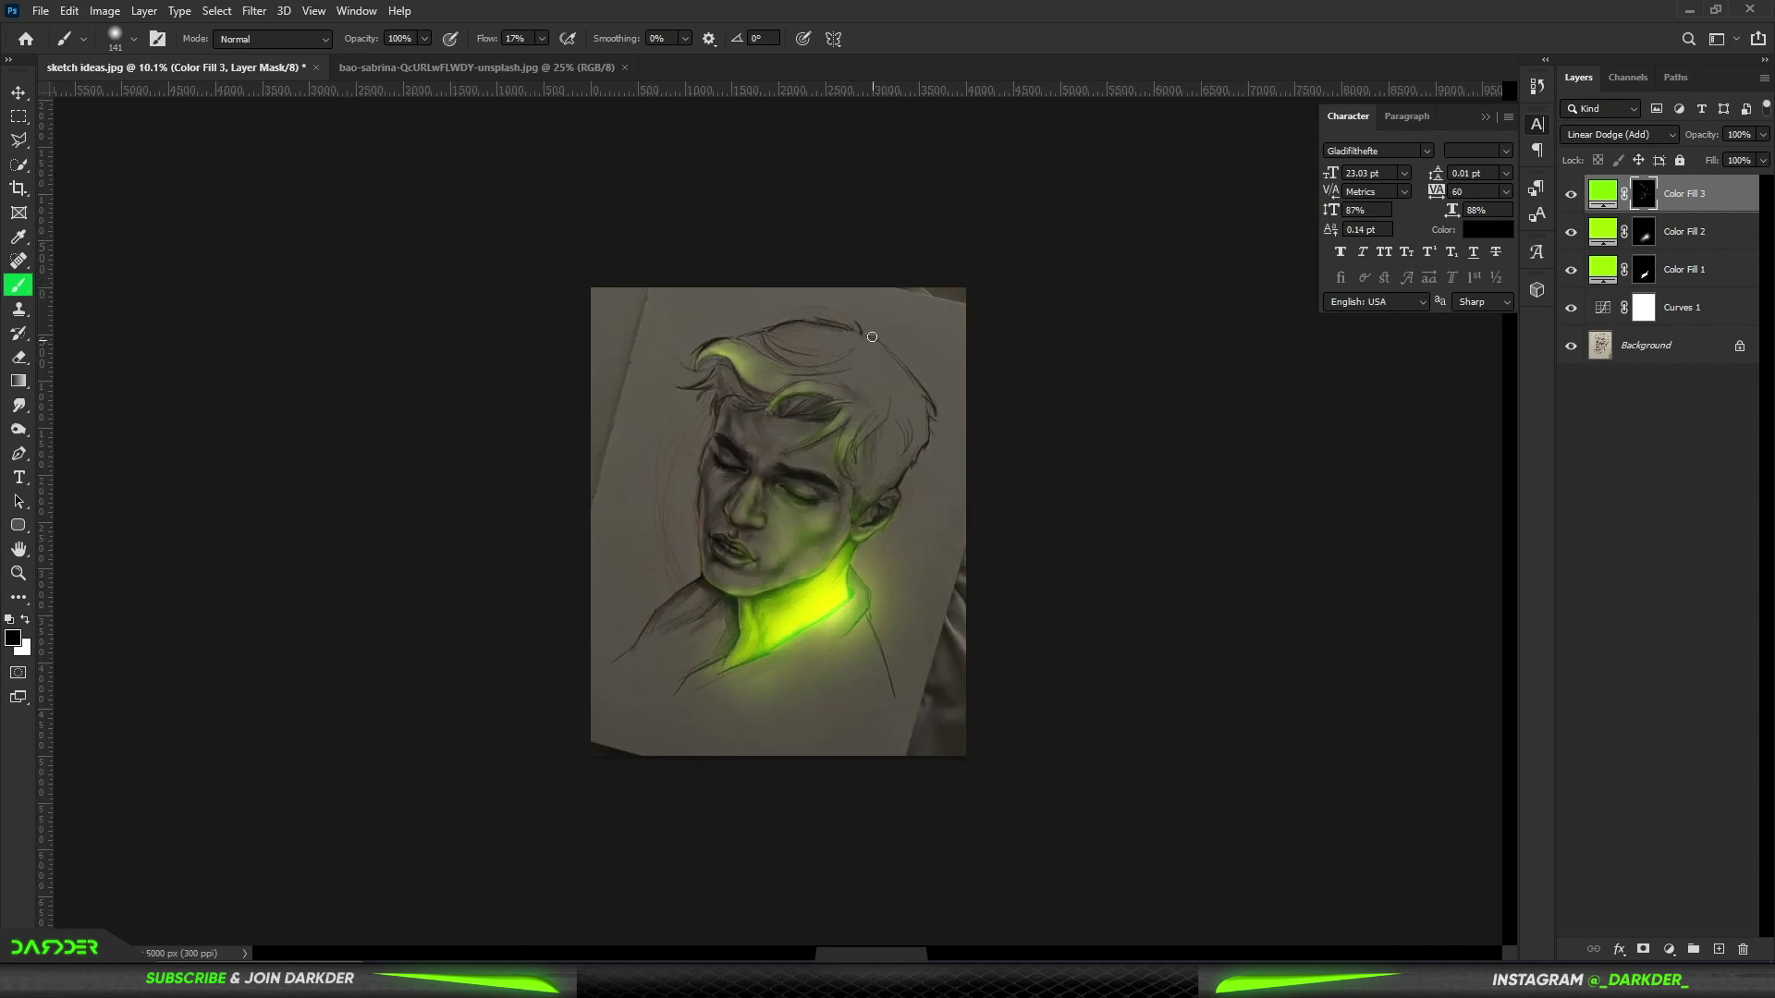
scroll(855, 299, "up", 1)
scroll(800, 450, "up", 5)
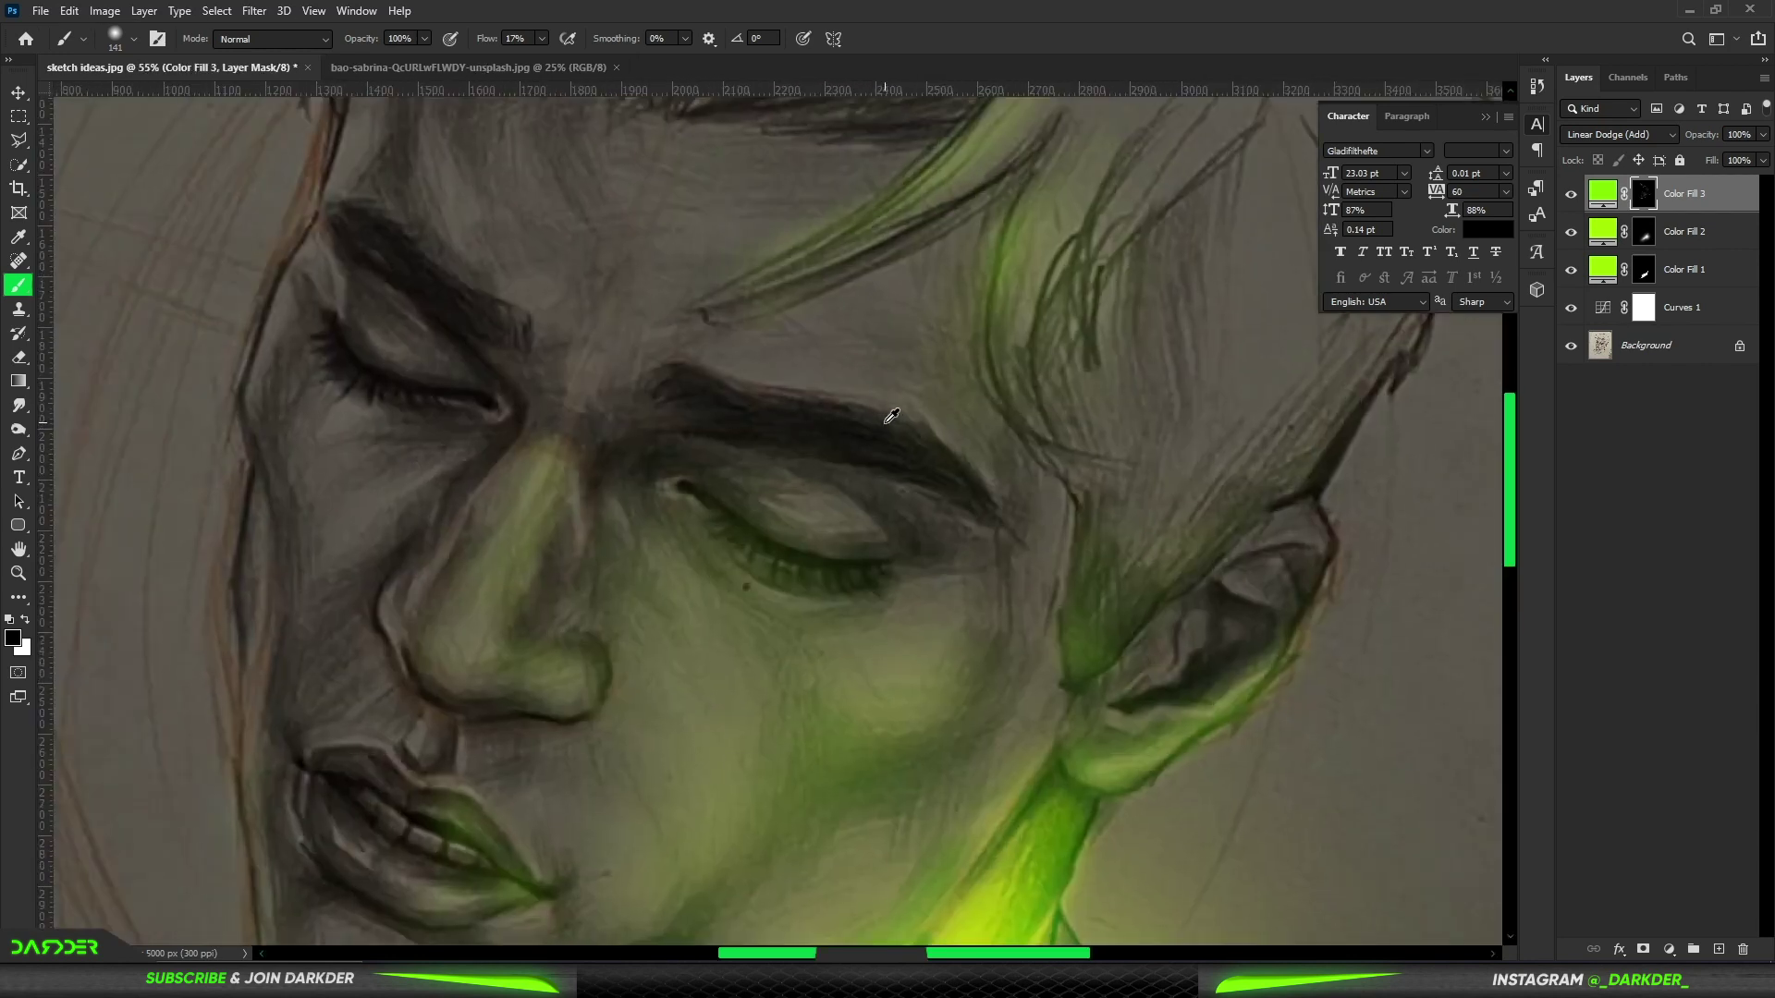
scroll(956, 460, "up", 4)
mouse_move(1007, 556)
left_mouse_down()
mouse_move(737, 412)
mouse_move(1059, 601)
left_mouse_up()
key("x")
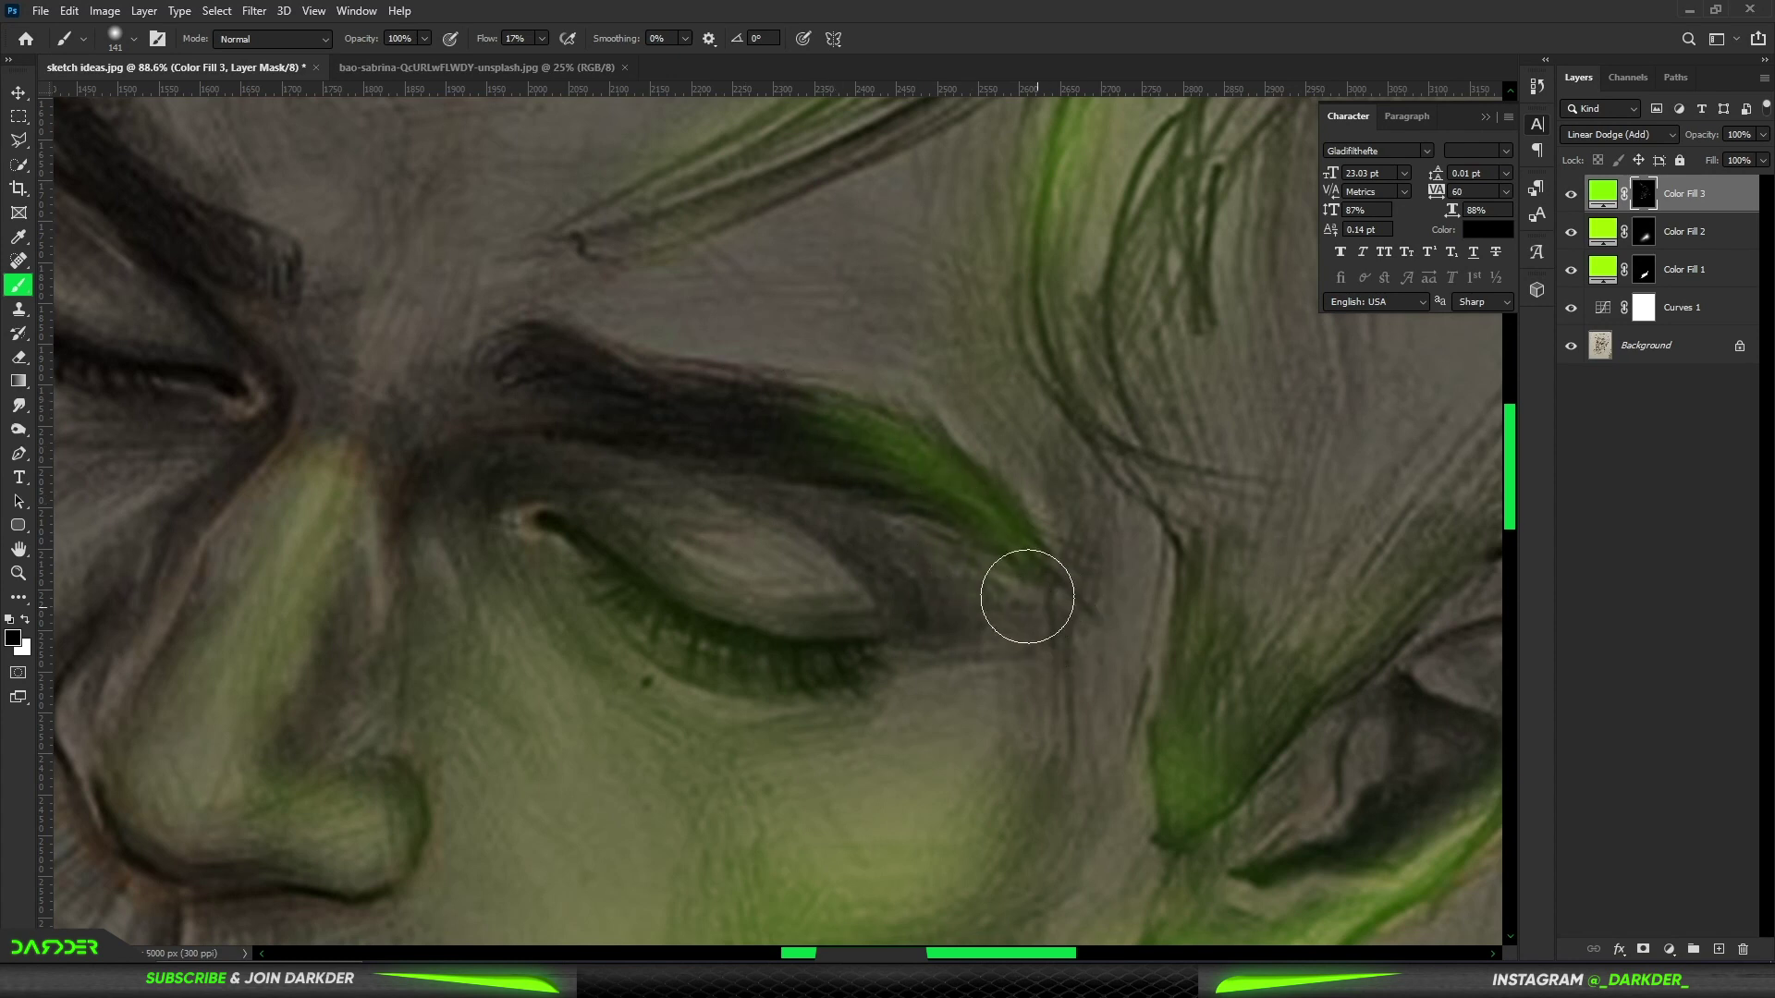
- Enlarge the brush to a large soft size for a broad lime haze over the right side of the hair
scroll(971, 508, "down", 4)
scroll(781, 567, "down", 1)
scroll(840, 507, "up", 2)
scroll(771, 511, "up", 2)
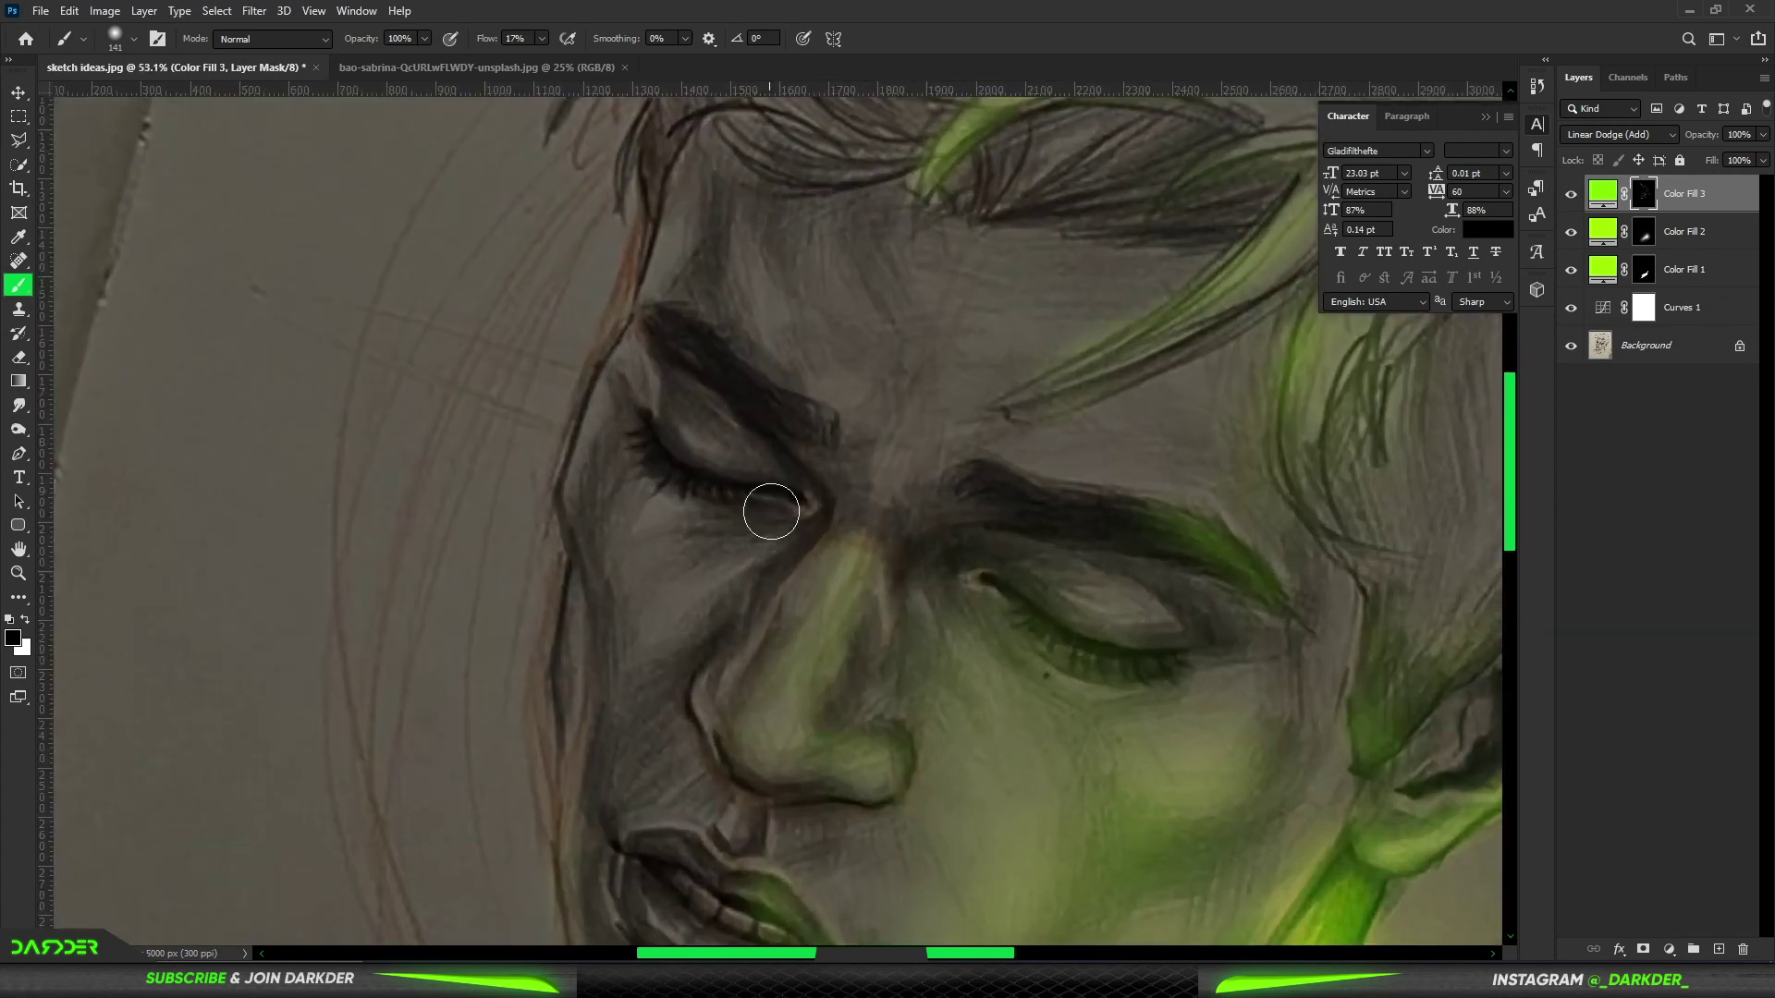
left_click_drag(847, 635, 881, 764)
key("x")
scroll(878, 772, "down", 3)
scroll(988, 738, "down", 2)
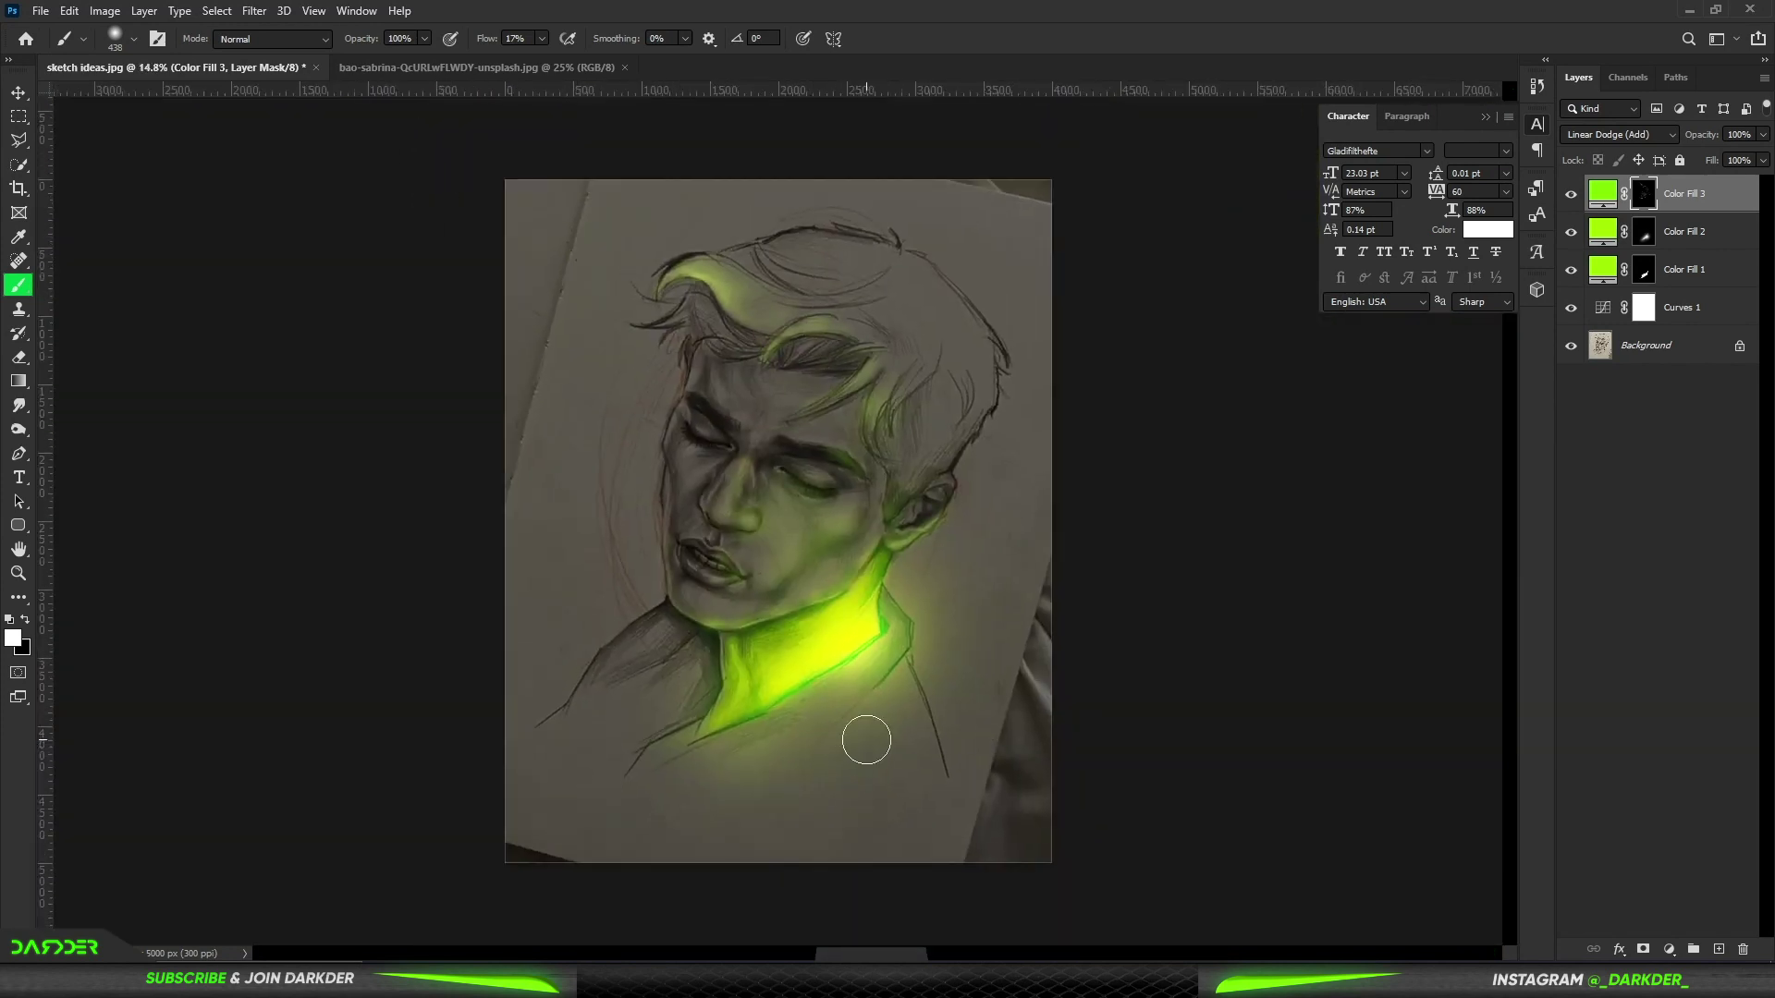
scroll(866, 739, "down", 2)
scroll(792, 694, "down", 1)
scroll(848, 682, "up", 1)
scroll(849, 683, "up", 1)
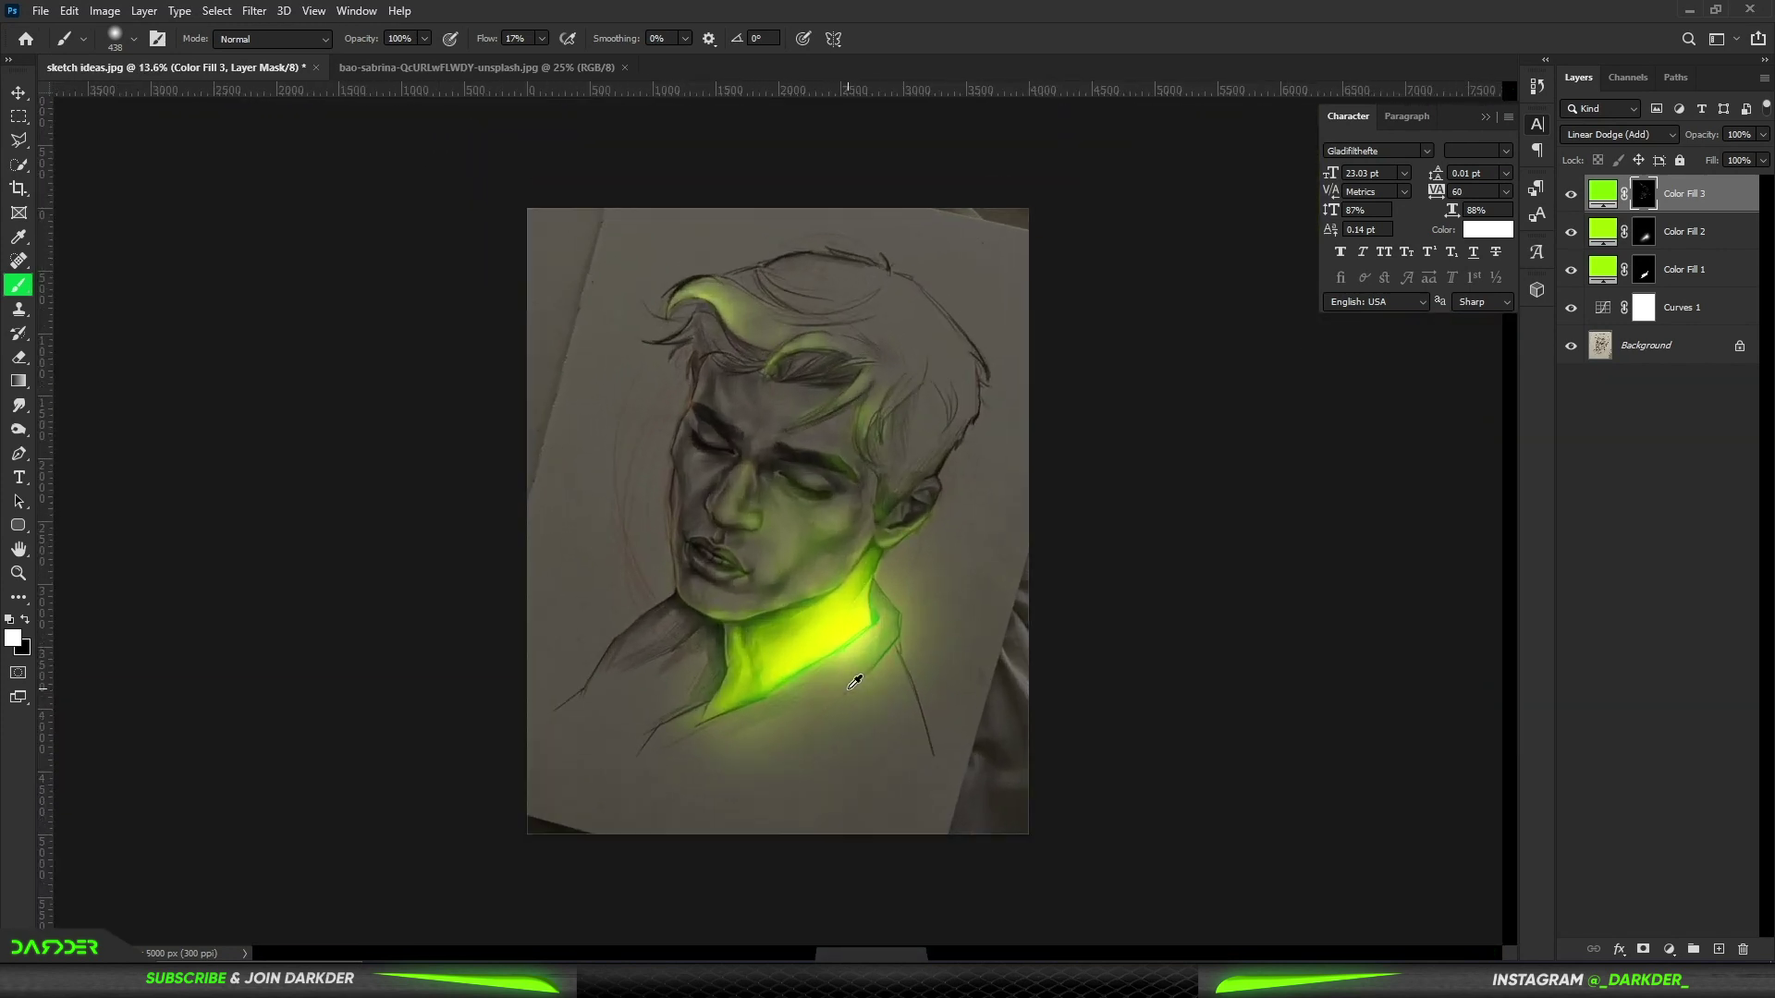
scroll(834, 369, "up", 1)
scroll(902, 305, "up", 2)
- With a large soft brush, remove the lime glow above the head and repaint it across the crown
mouse_move(939, 365)
left_mouse_down()
mouse_move(974, 421)
mouse_move(1011, 336)
mouse_move(915, 250)
mouse_move(887, 277)
left_mouse_up()
scroll(1005, 353, "down", 2)
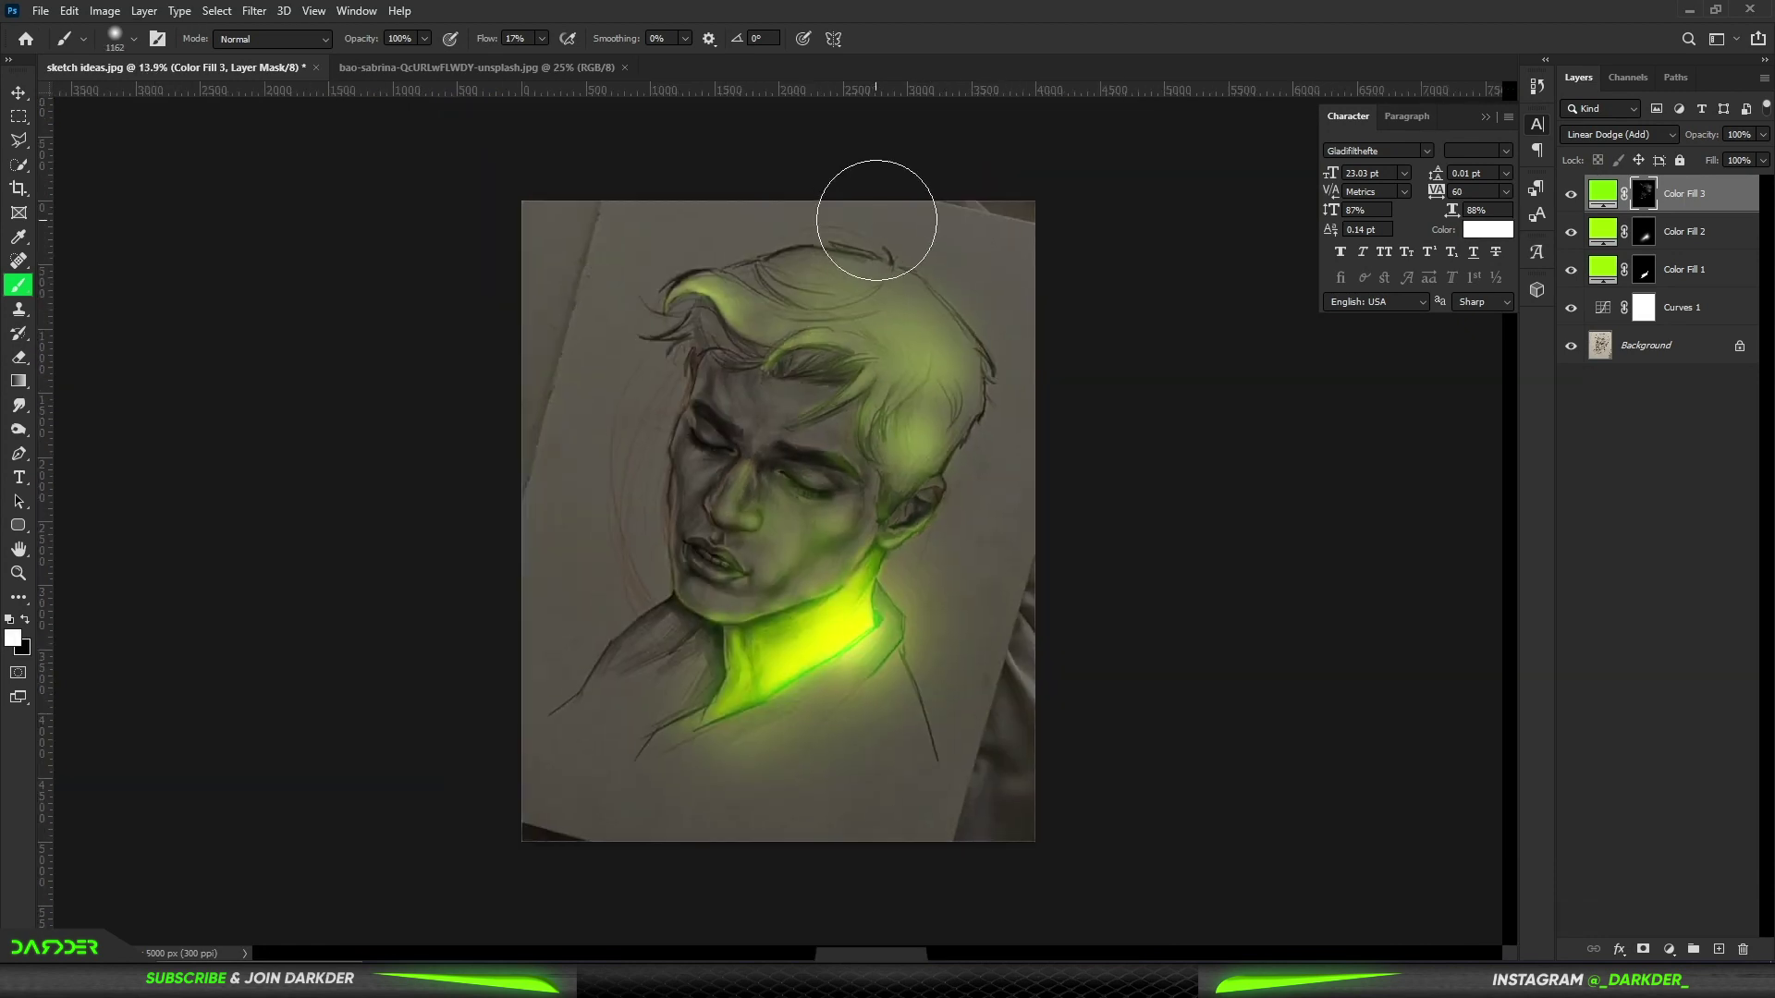
left_click_drag(938, 393, 804, 243)
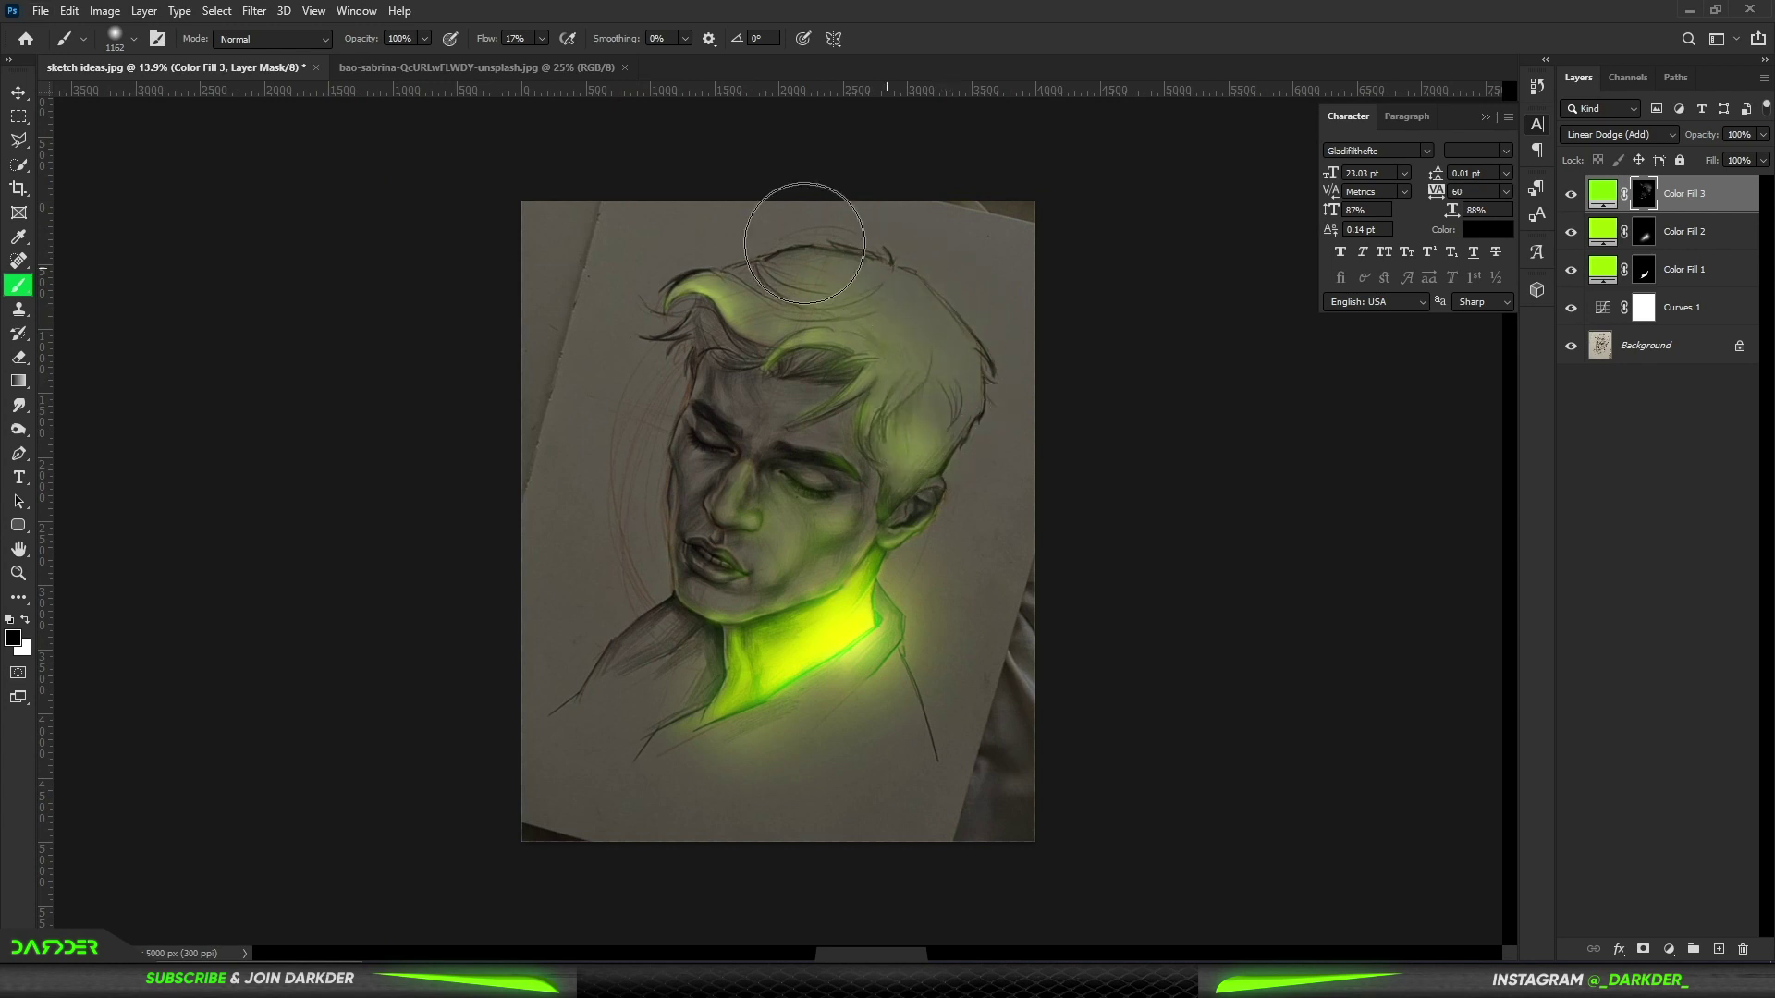
key("x")
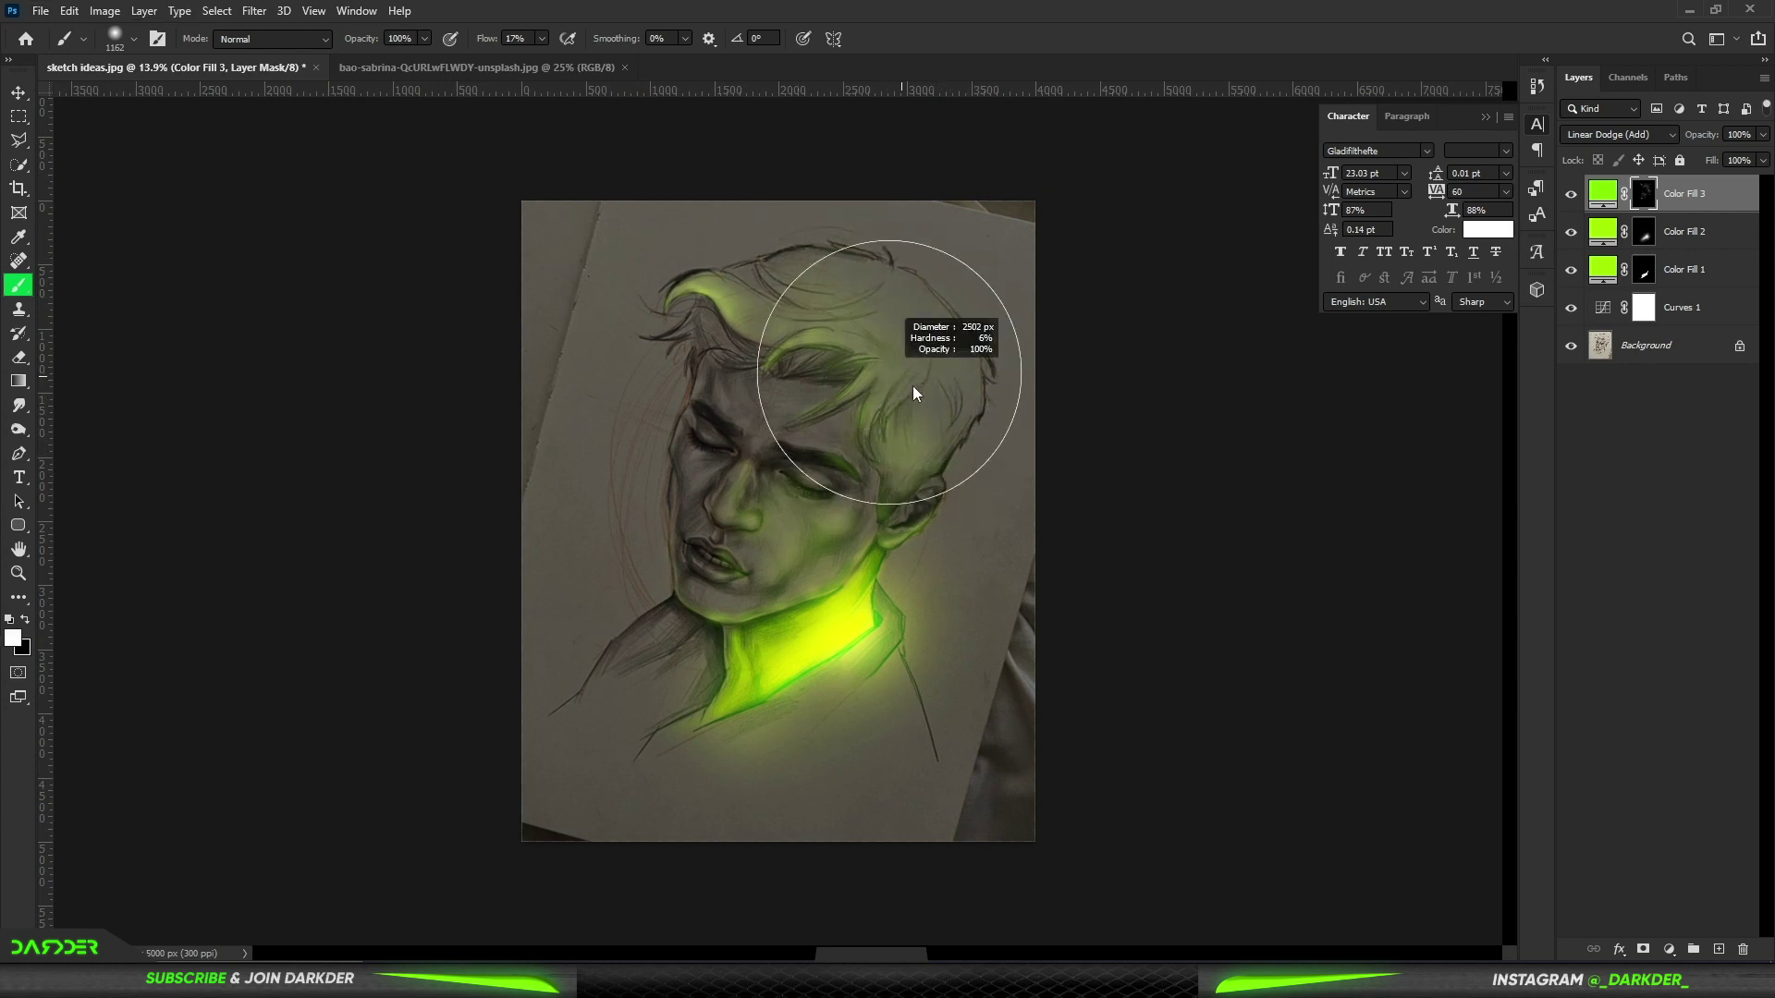
left_click_drag(767, 323, 945, 367)
key("x")
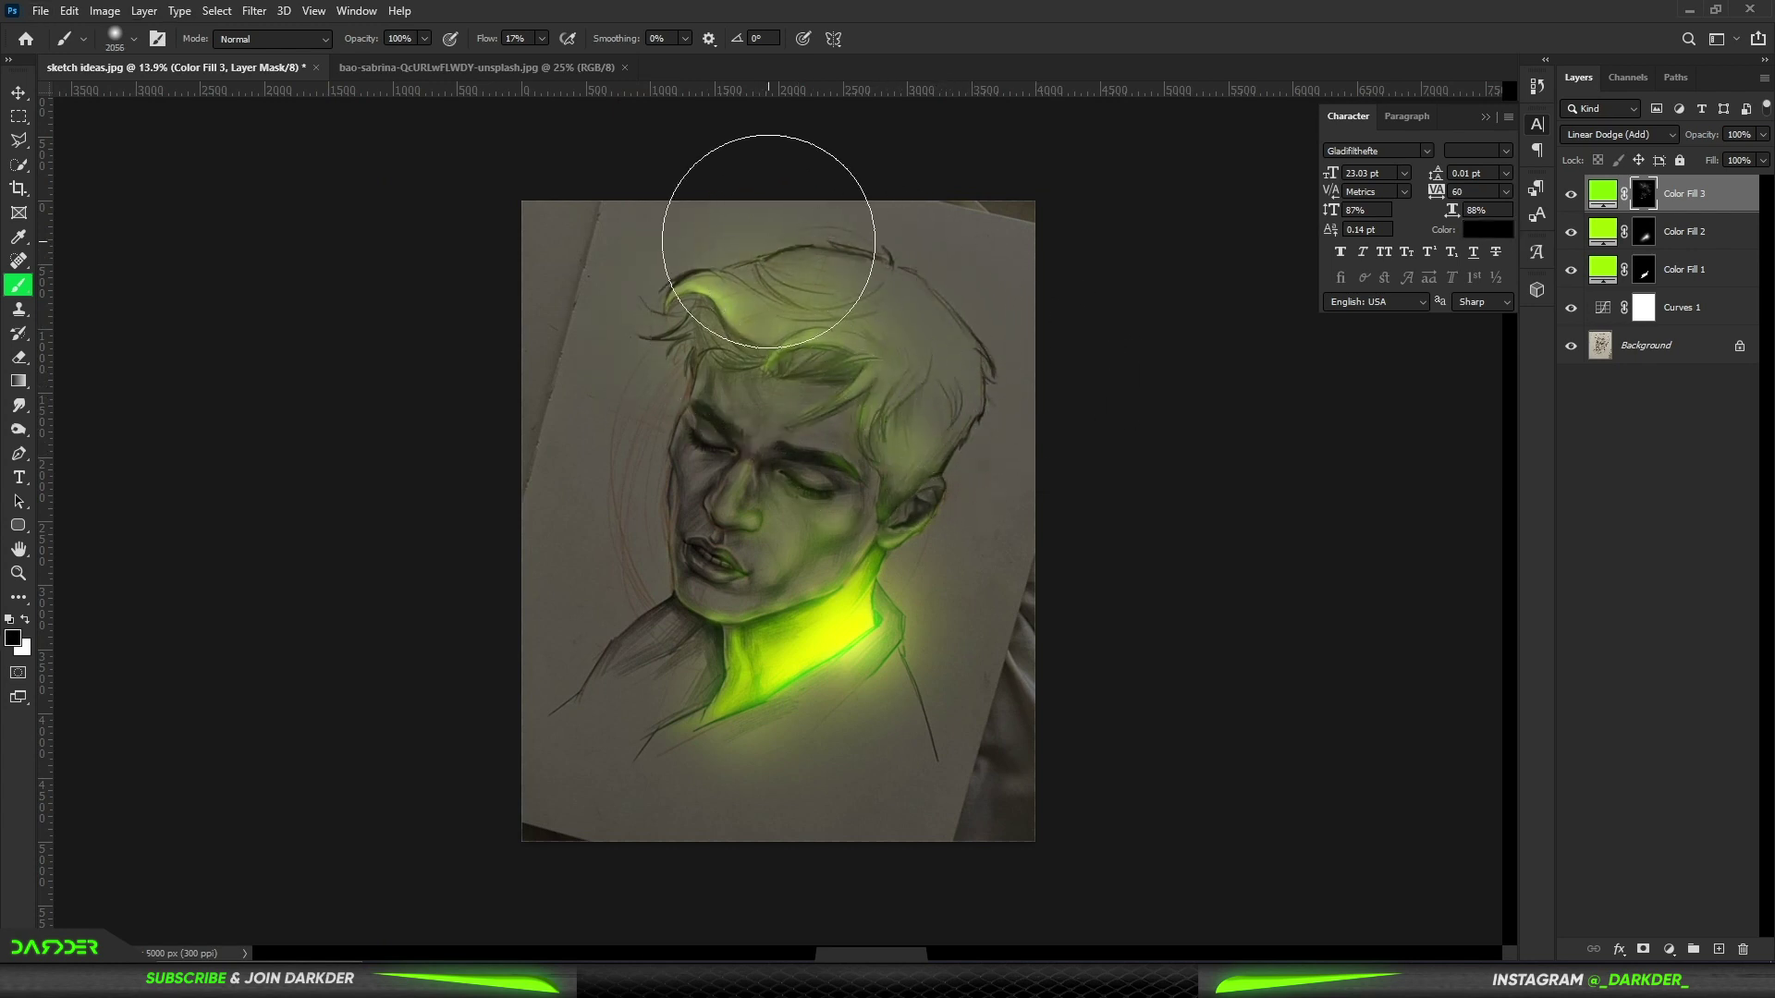
scroll(961, 370, "down", 3)
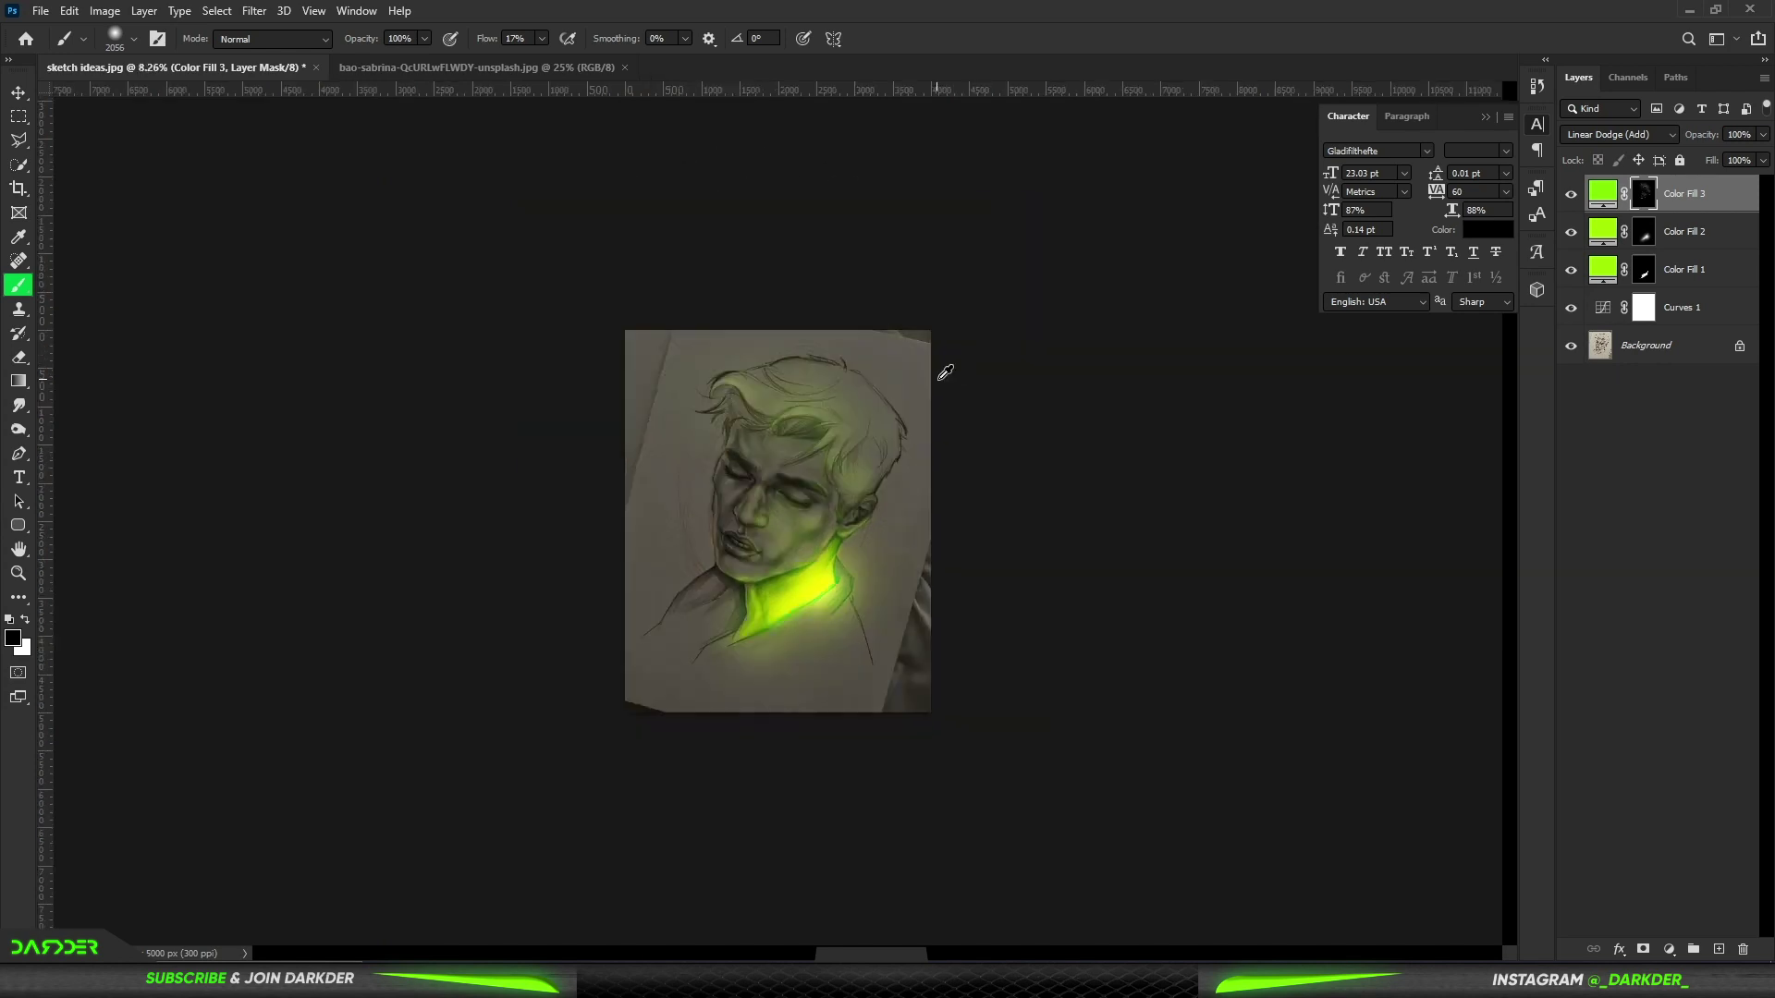
scroll(952, 368, "up", 2)
scroll(971, 333, "up", 1)
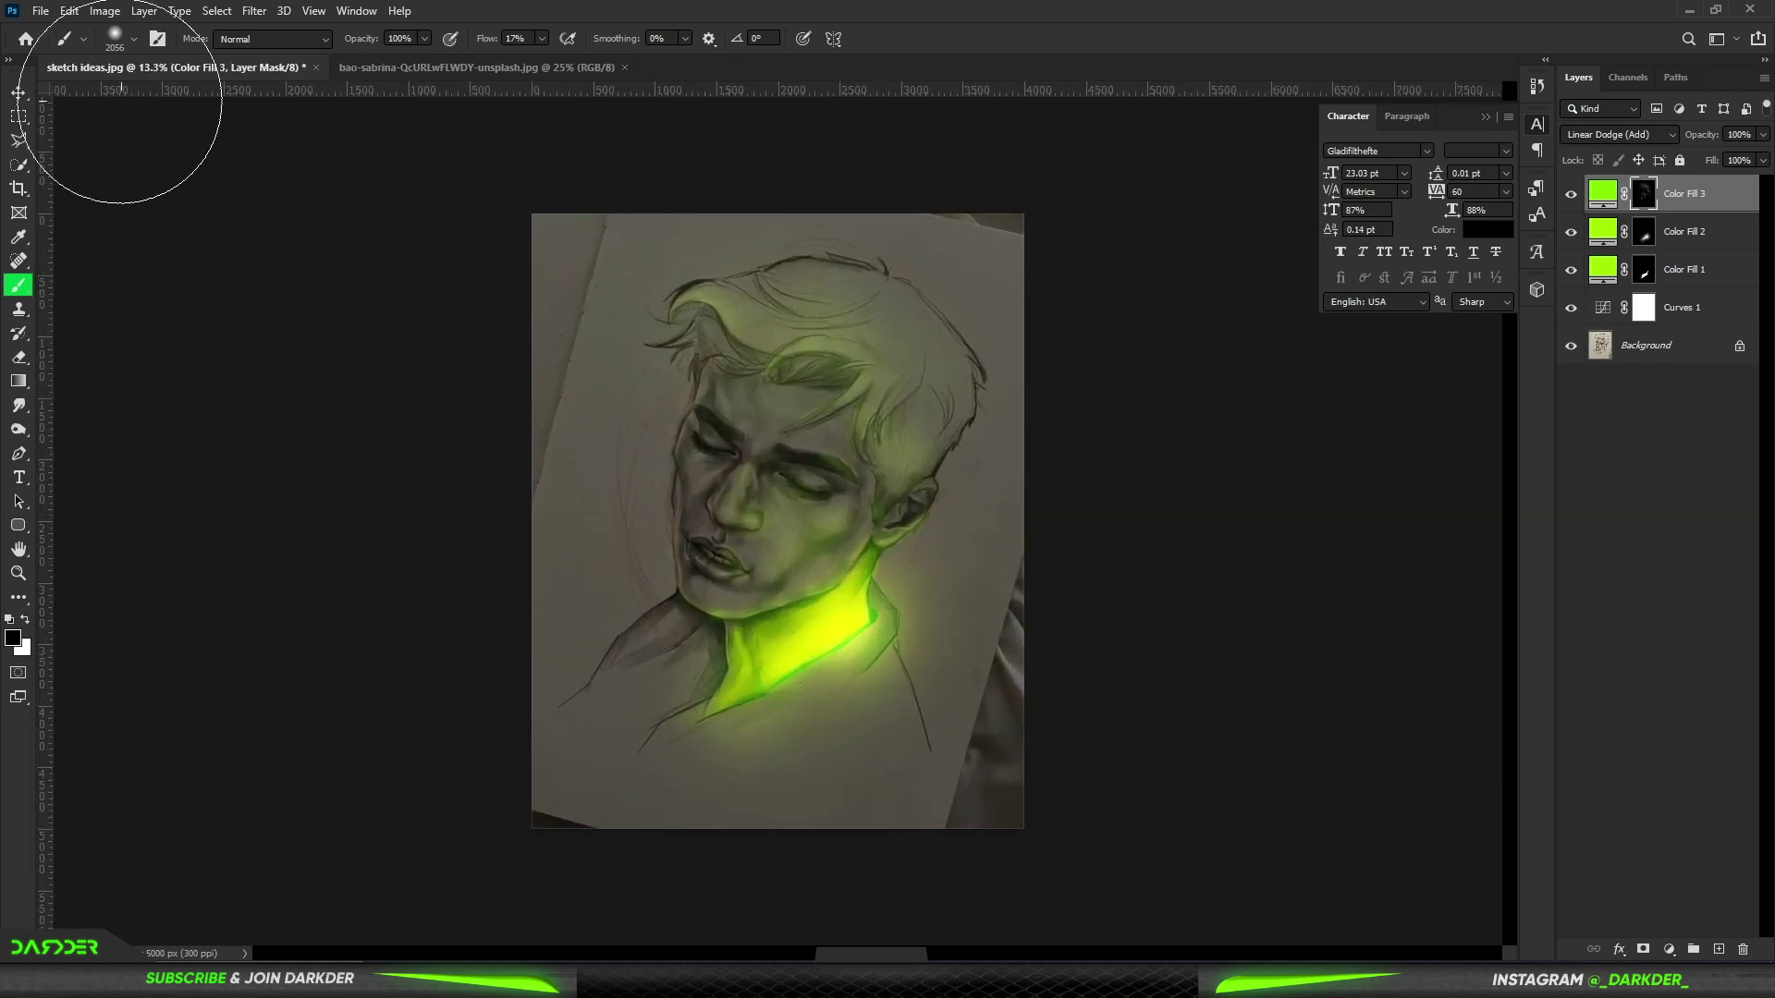
- Copy the light-flare photo into the sketch document and move it onto the collar
left_click(19, 93)
left_click_drag(249, 76, 753, 475)
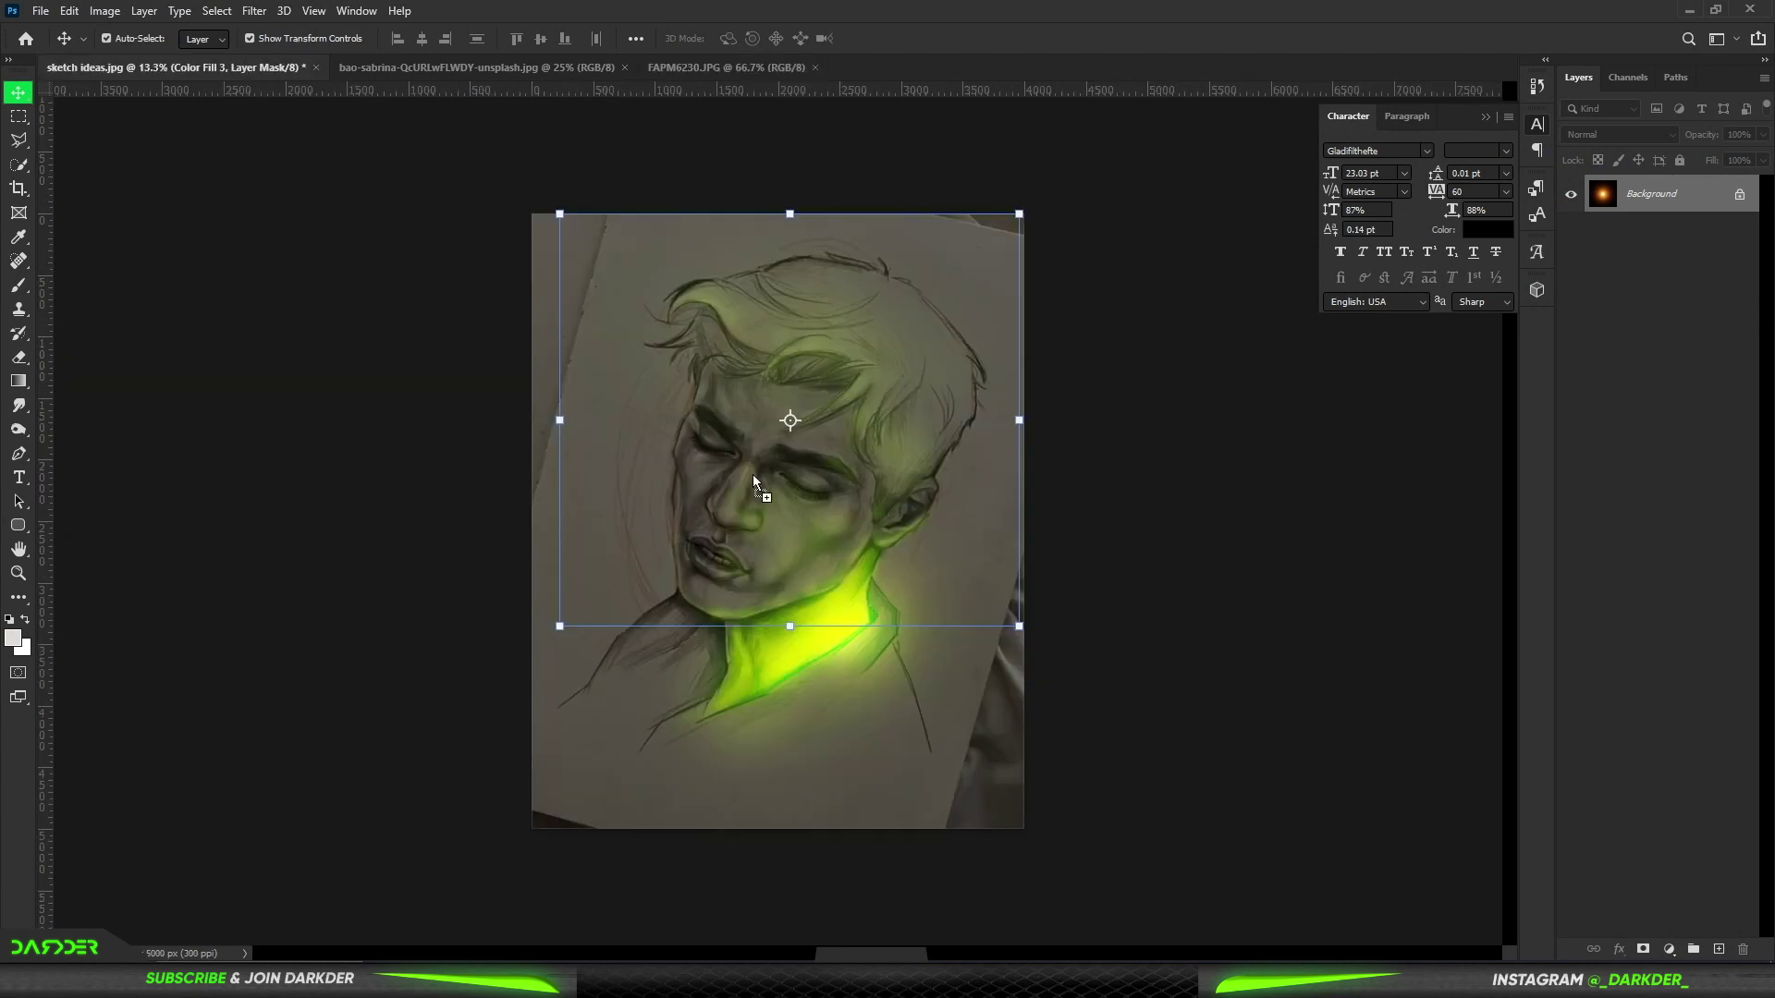
left_click(1651, 135)
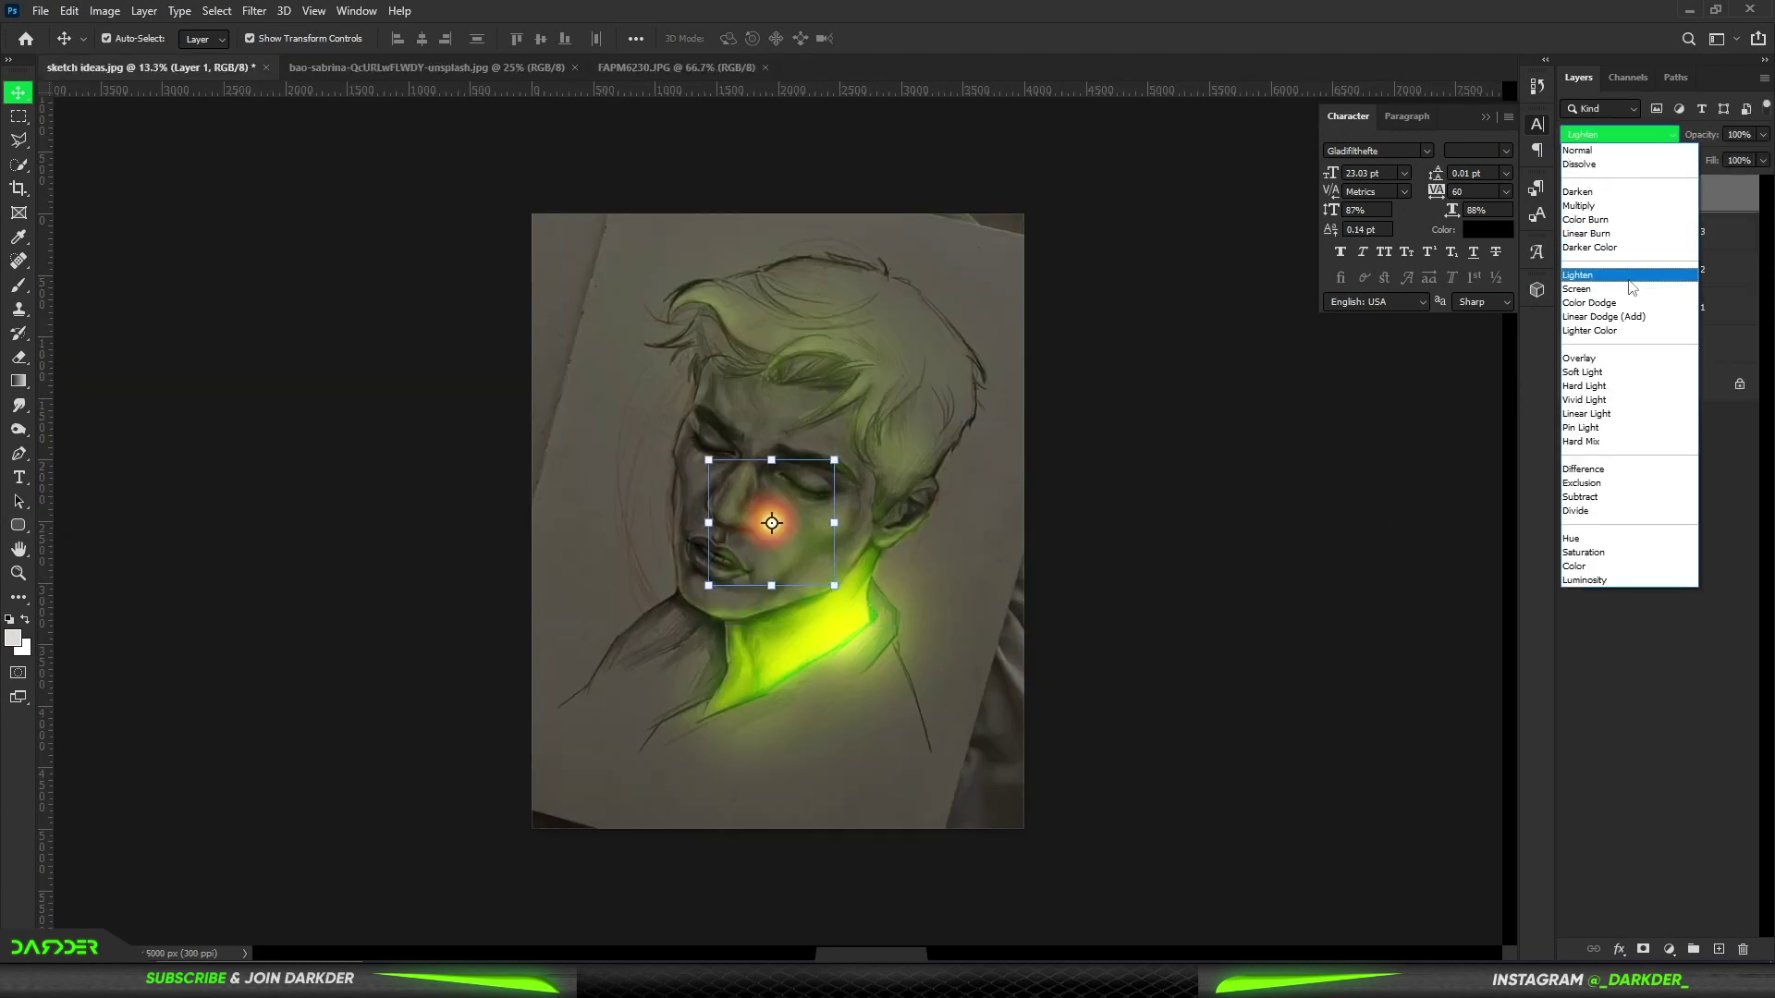
left_click(1630, 304)
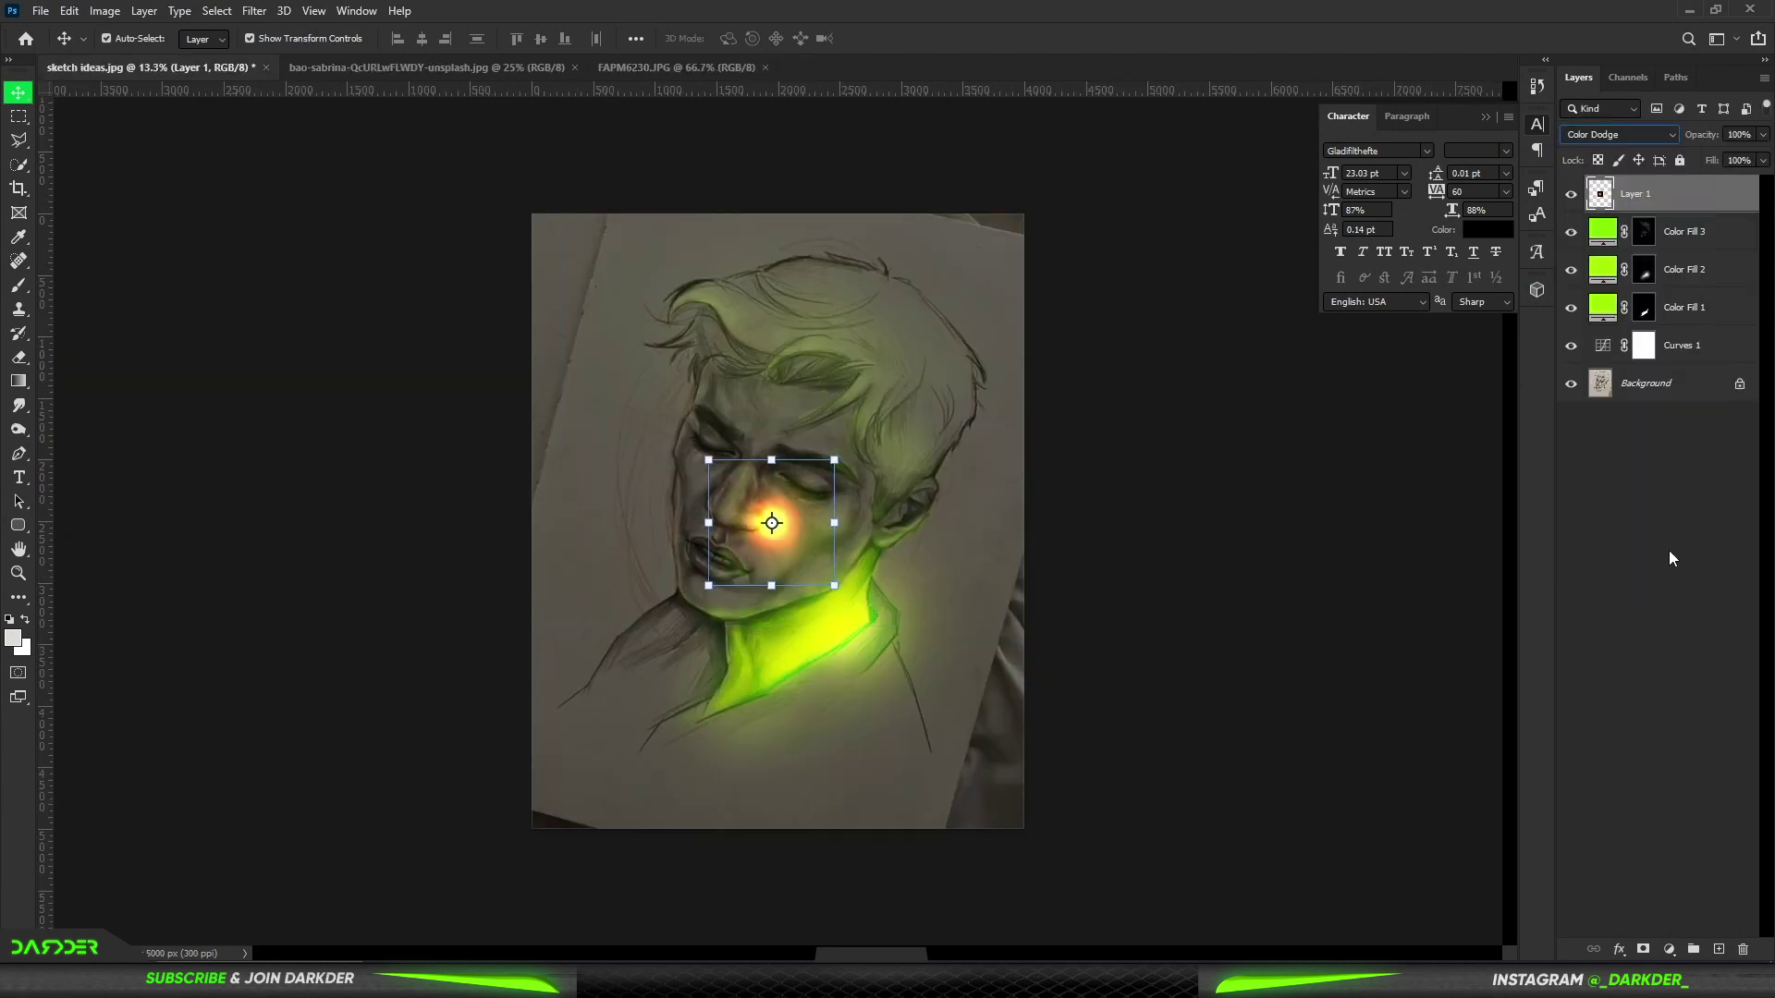
left_click(1667, 551)
left_click_drag(770, 528, 813, 487)
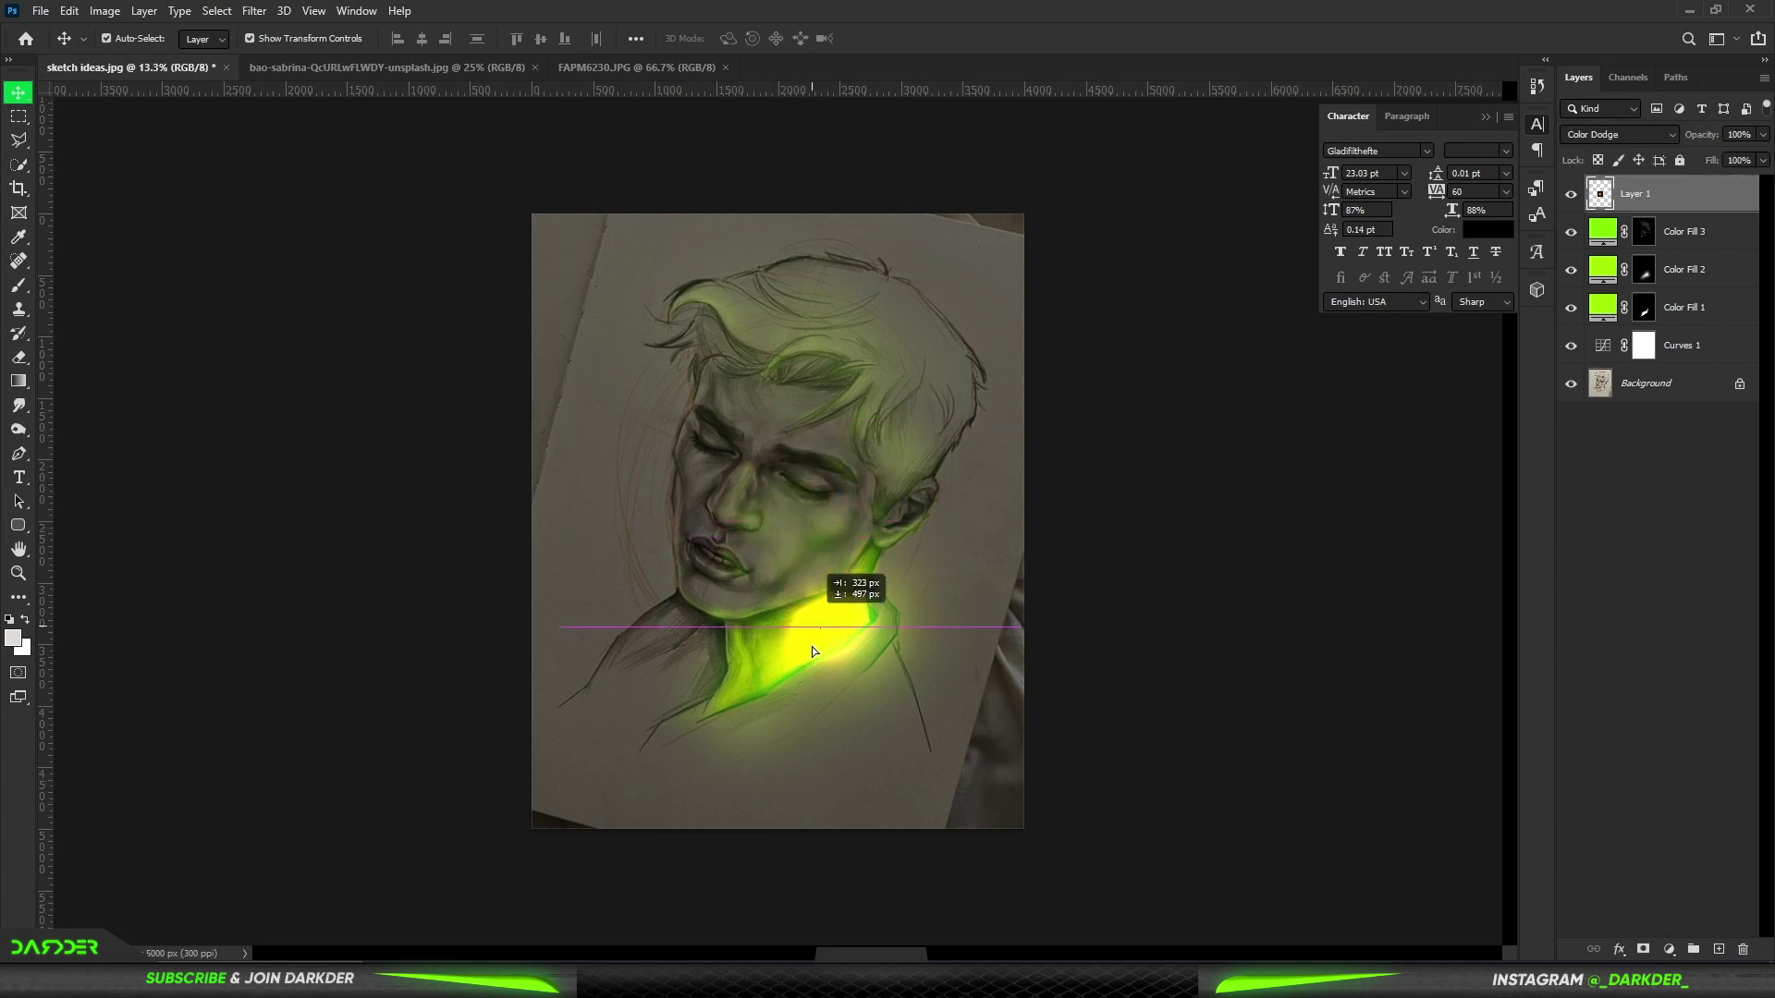
left_click_drag(831, 636, 834, 629)
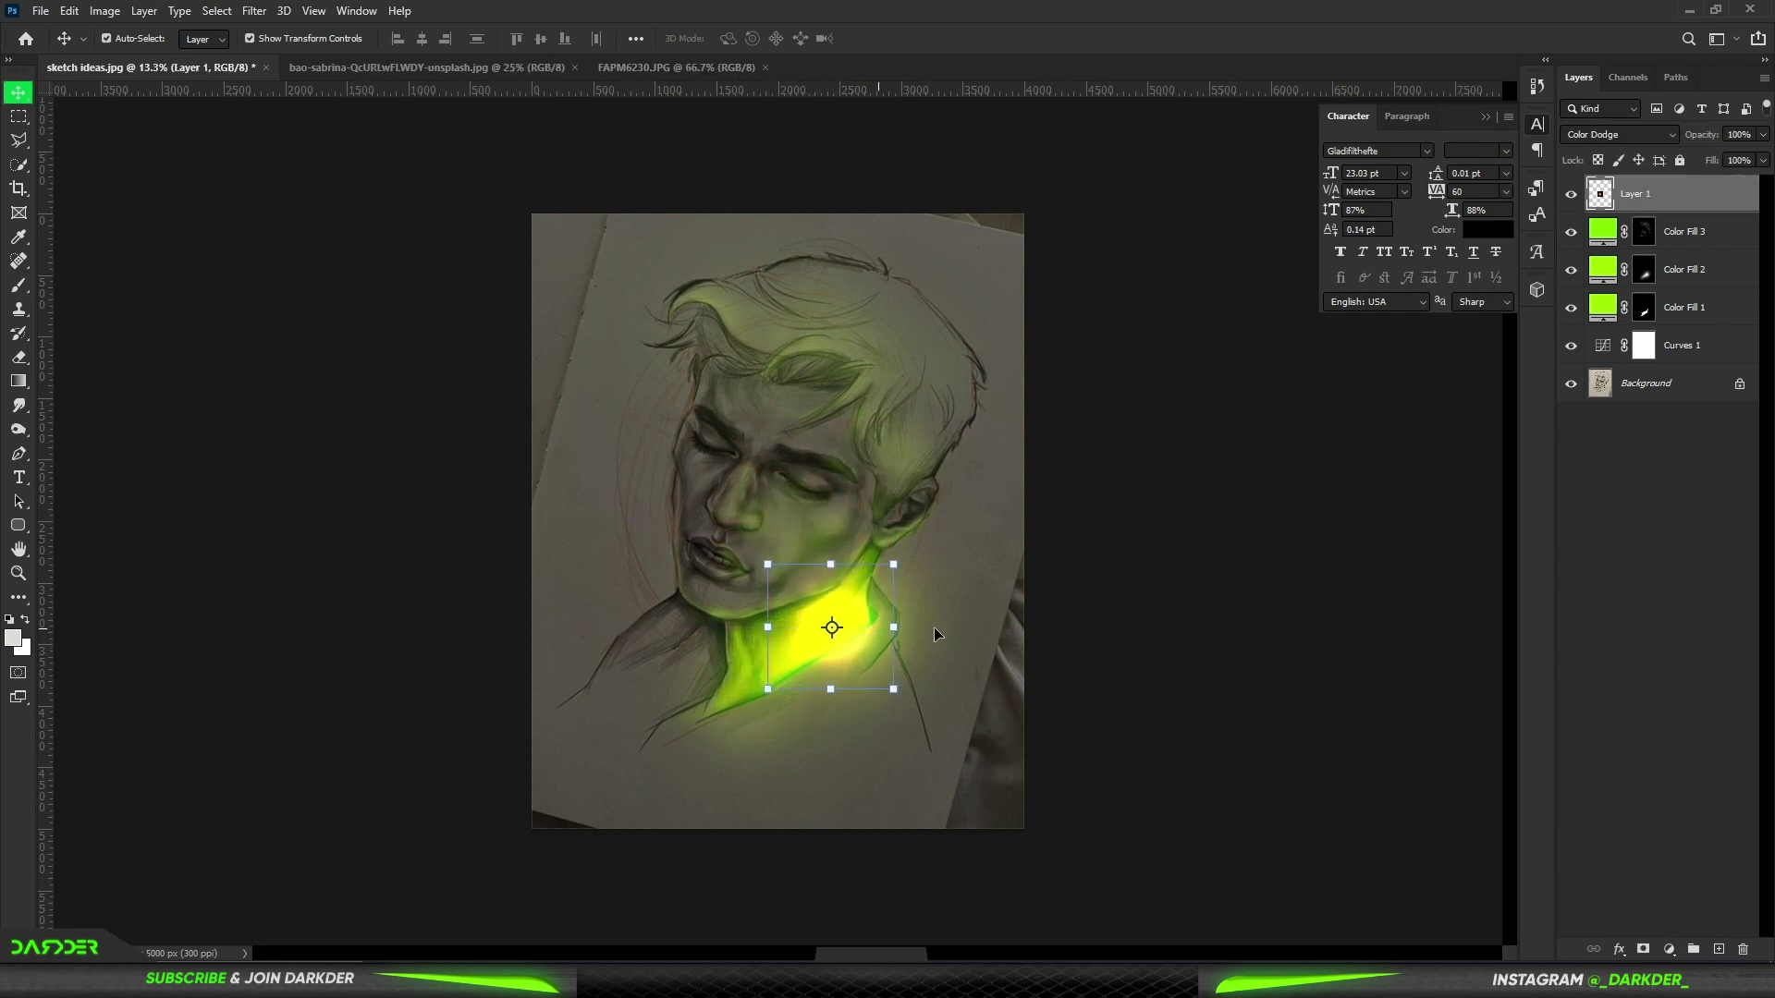
- Set the flare to Screen mode, shrink it and place it on the collar's right side
left_click(1654, 139)
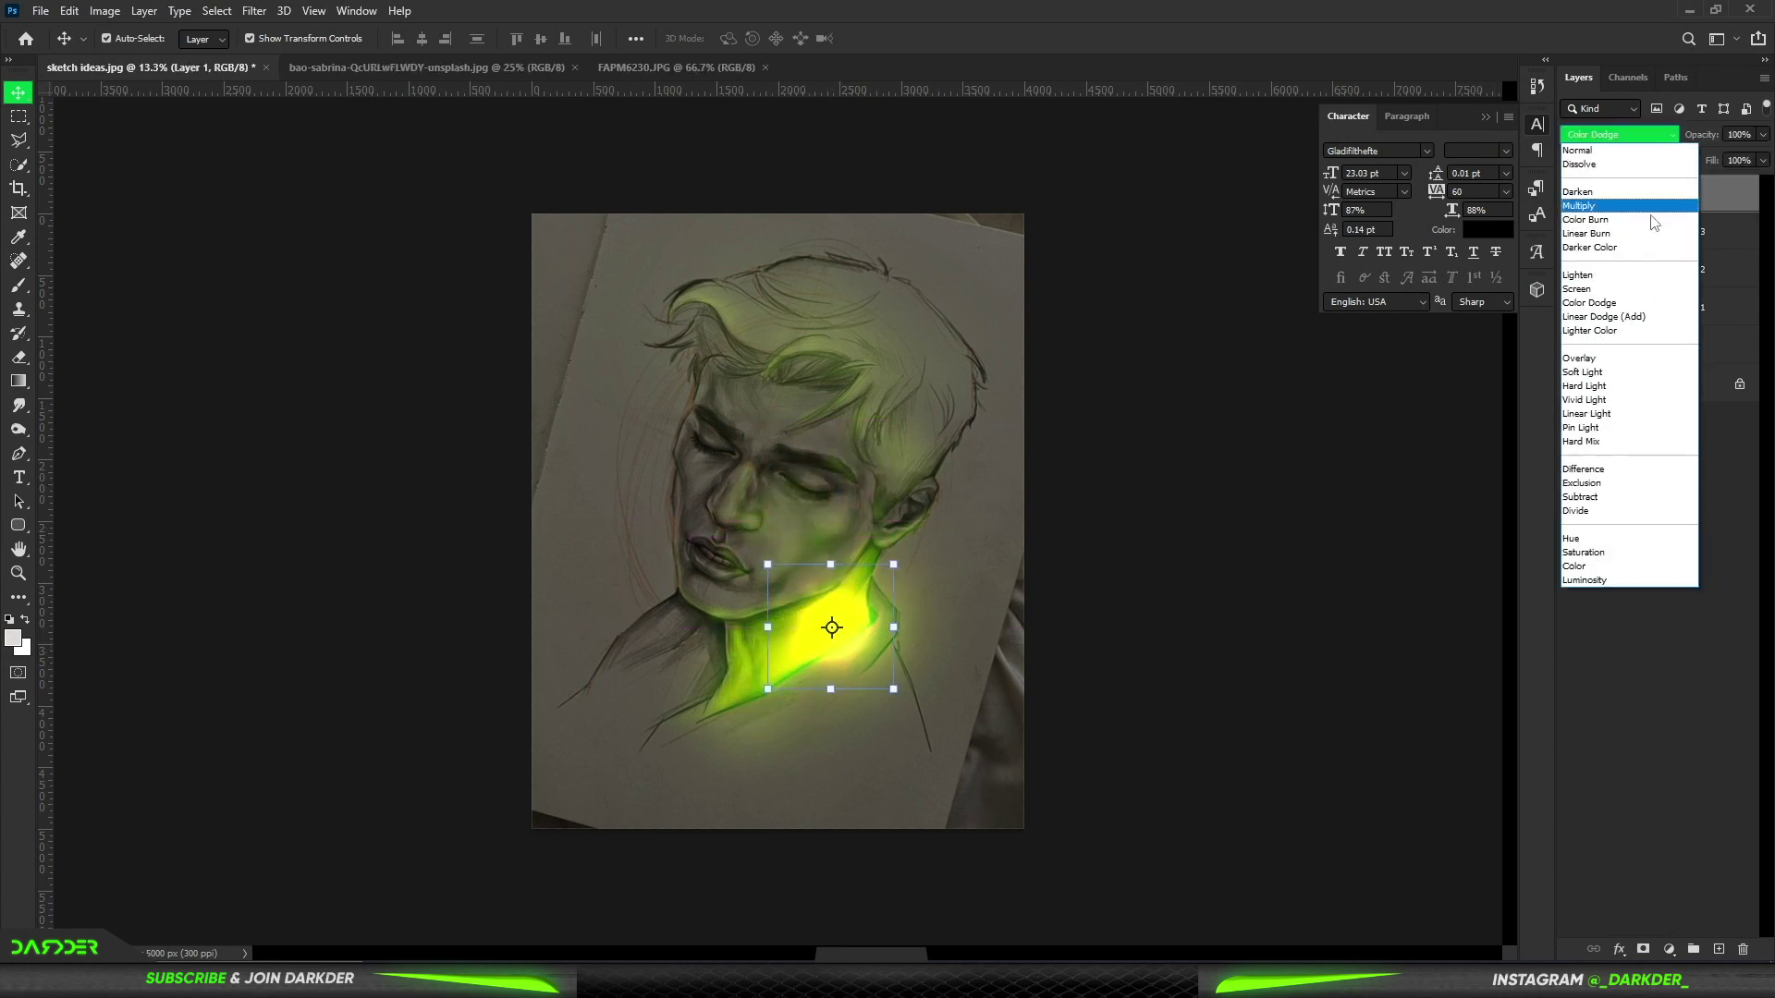
left_click(1646, 289)
left_click(1040, 627)
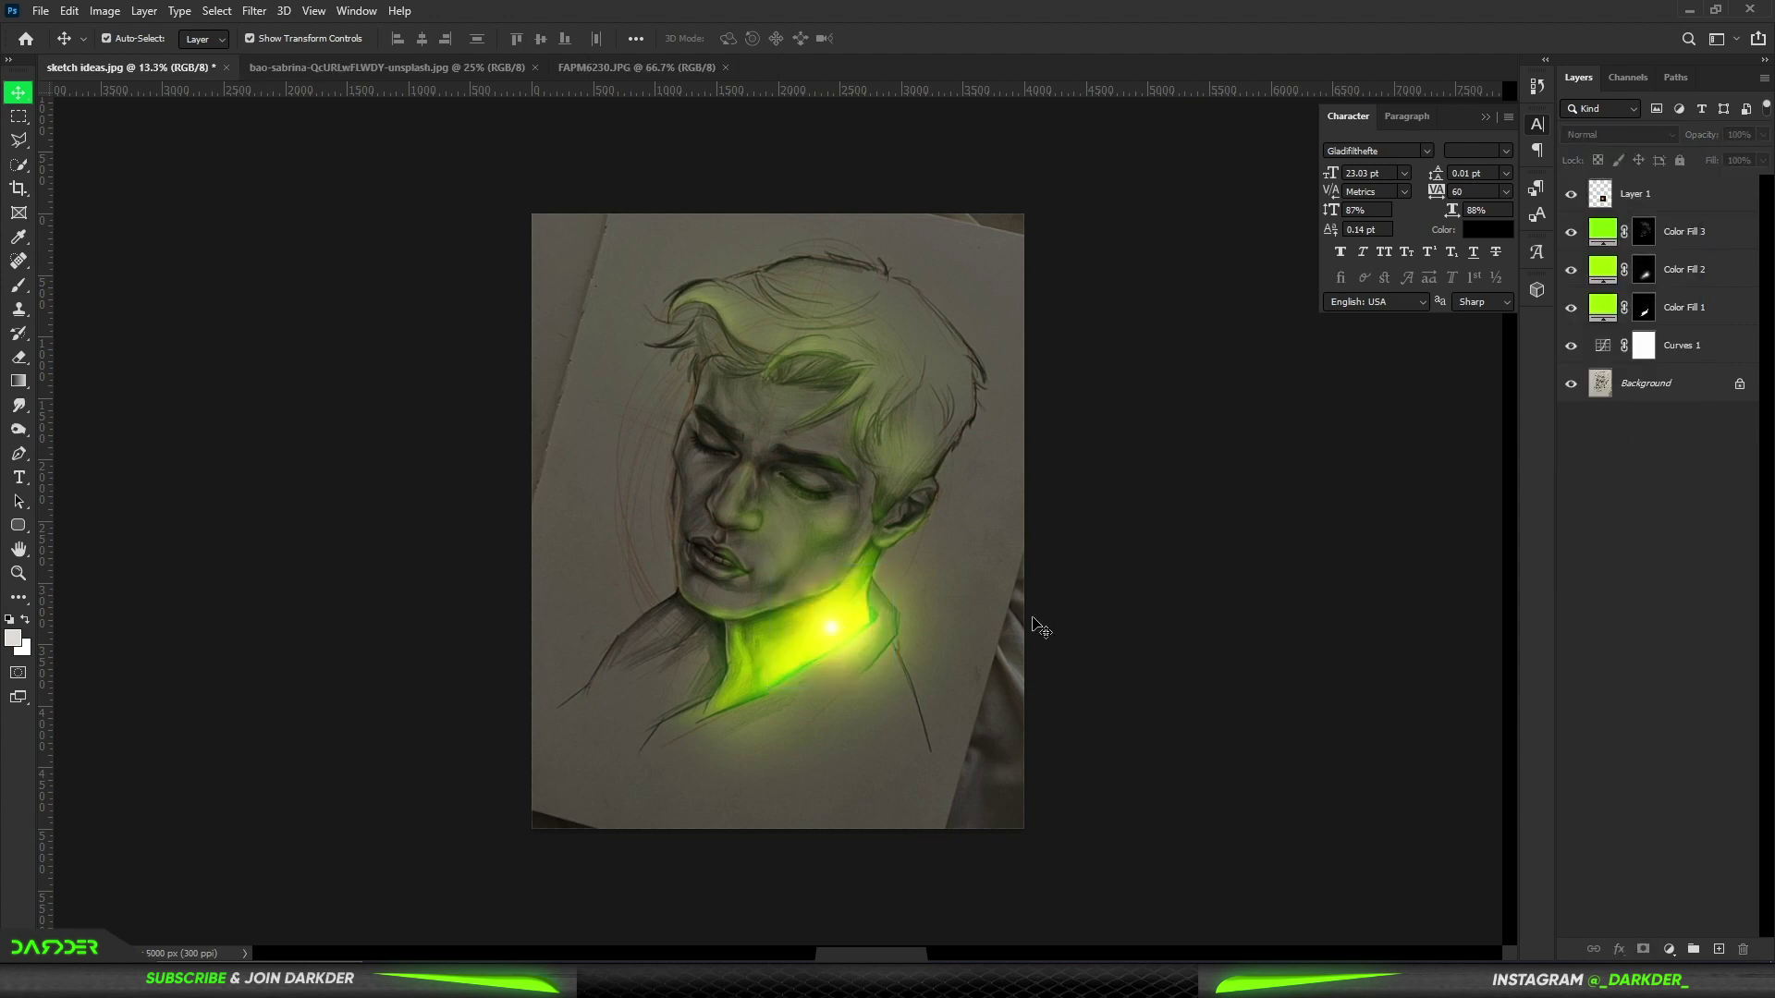
left_click(832, 628)
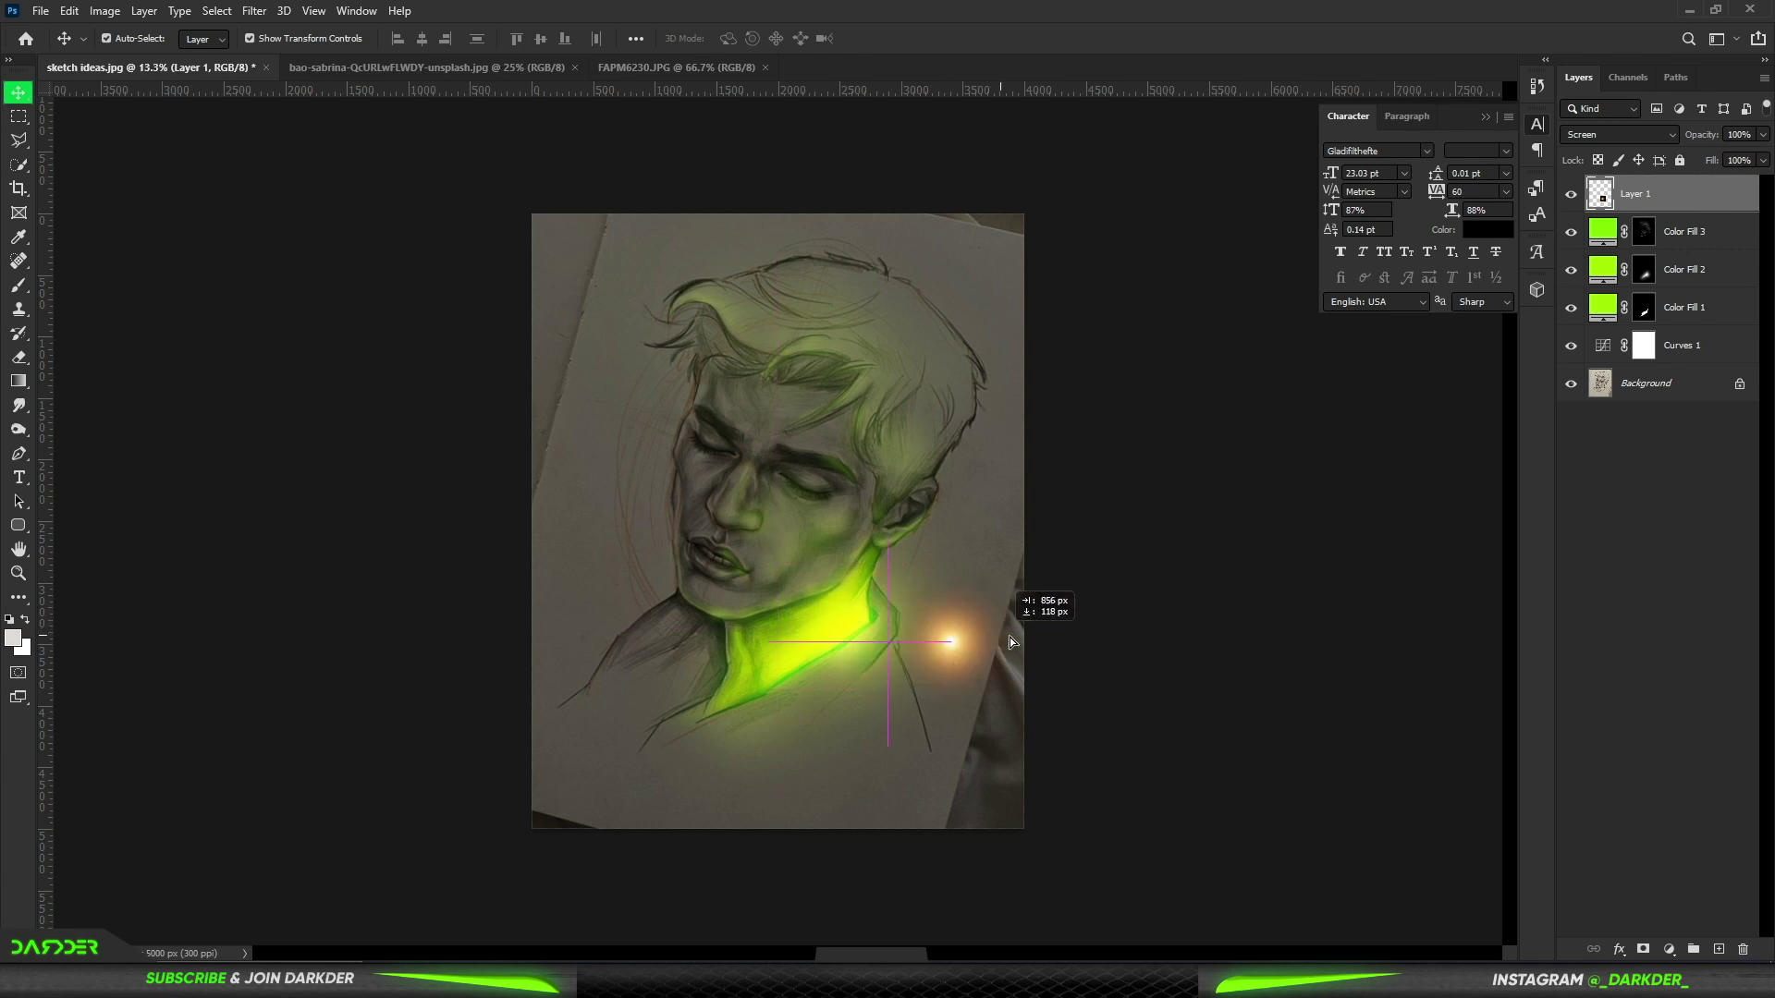
mouse_move(895, 628)
left_mouse_down()
mouse_move(1062, 630)
mouse_move(879, 636)
left_mouse_up()
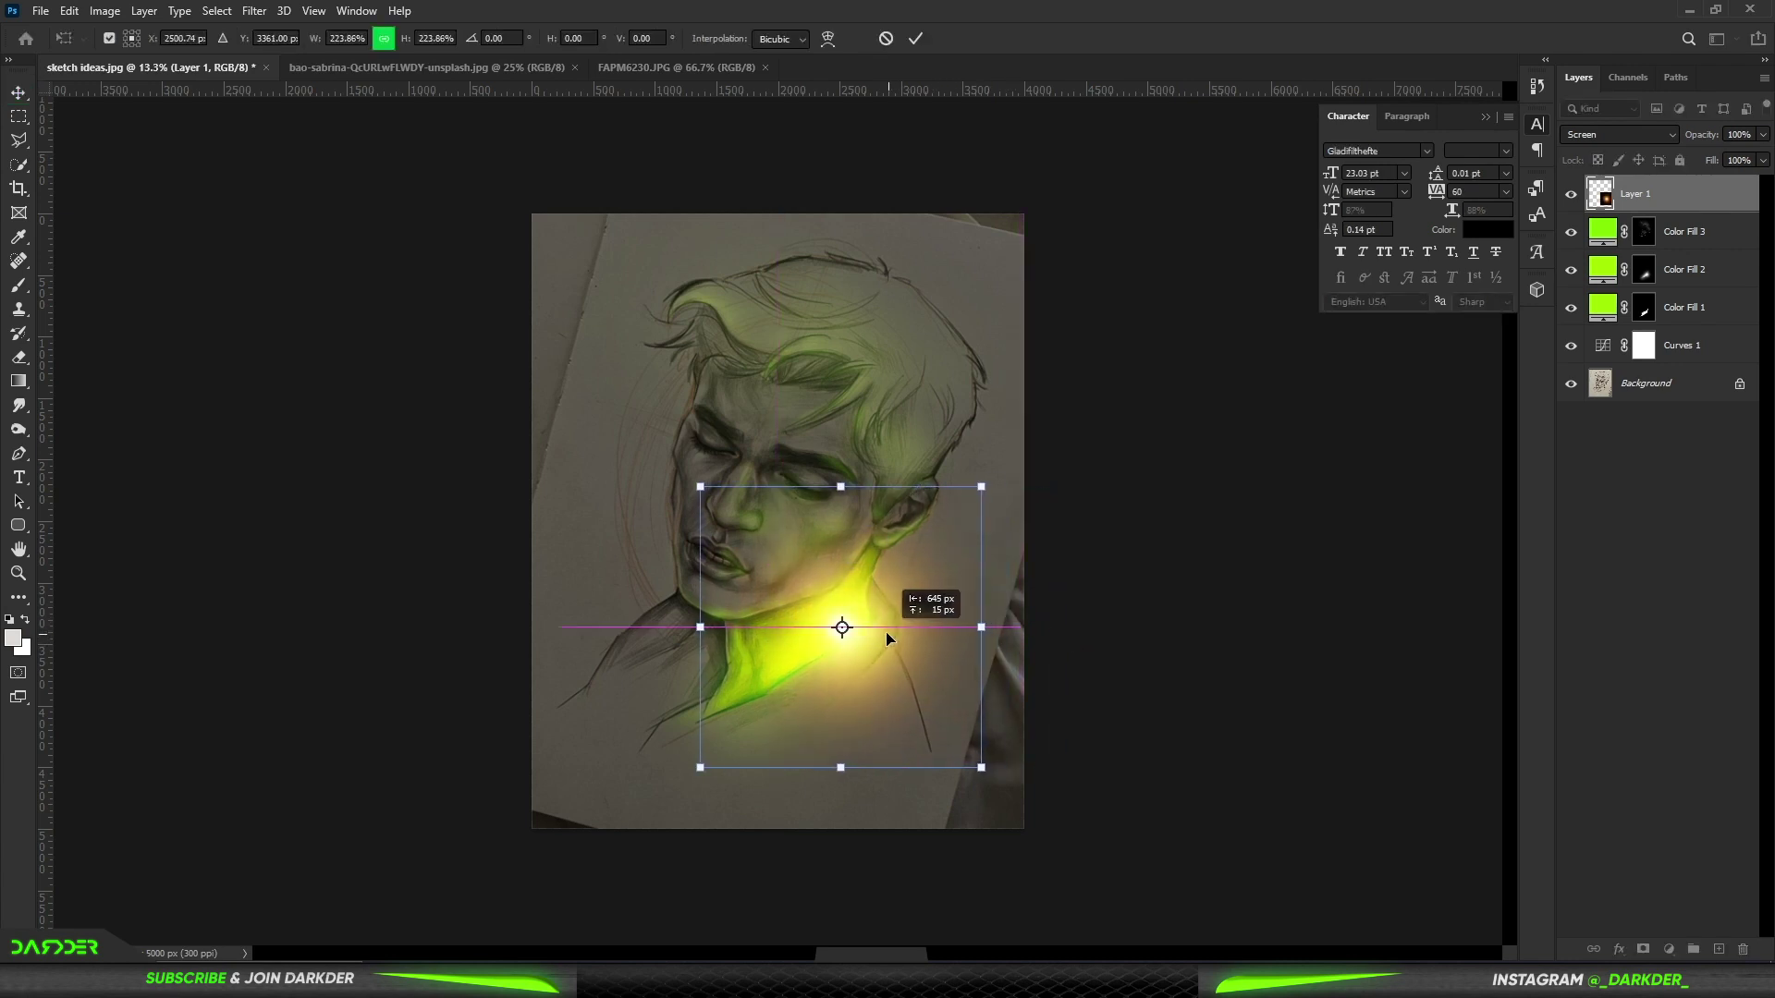
left_click_drag(830, 479, 826, 537)
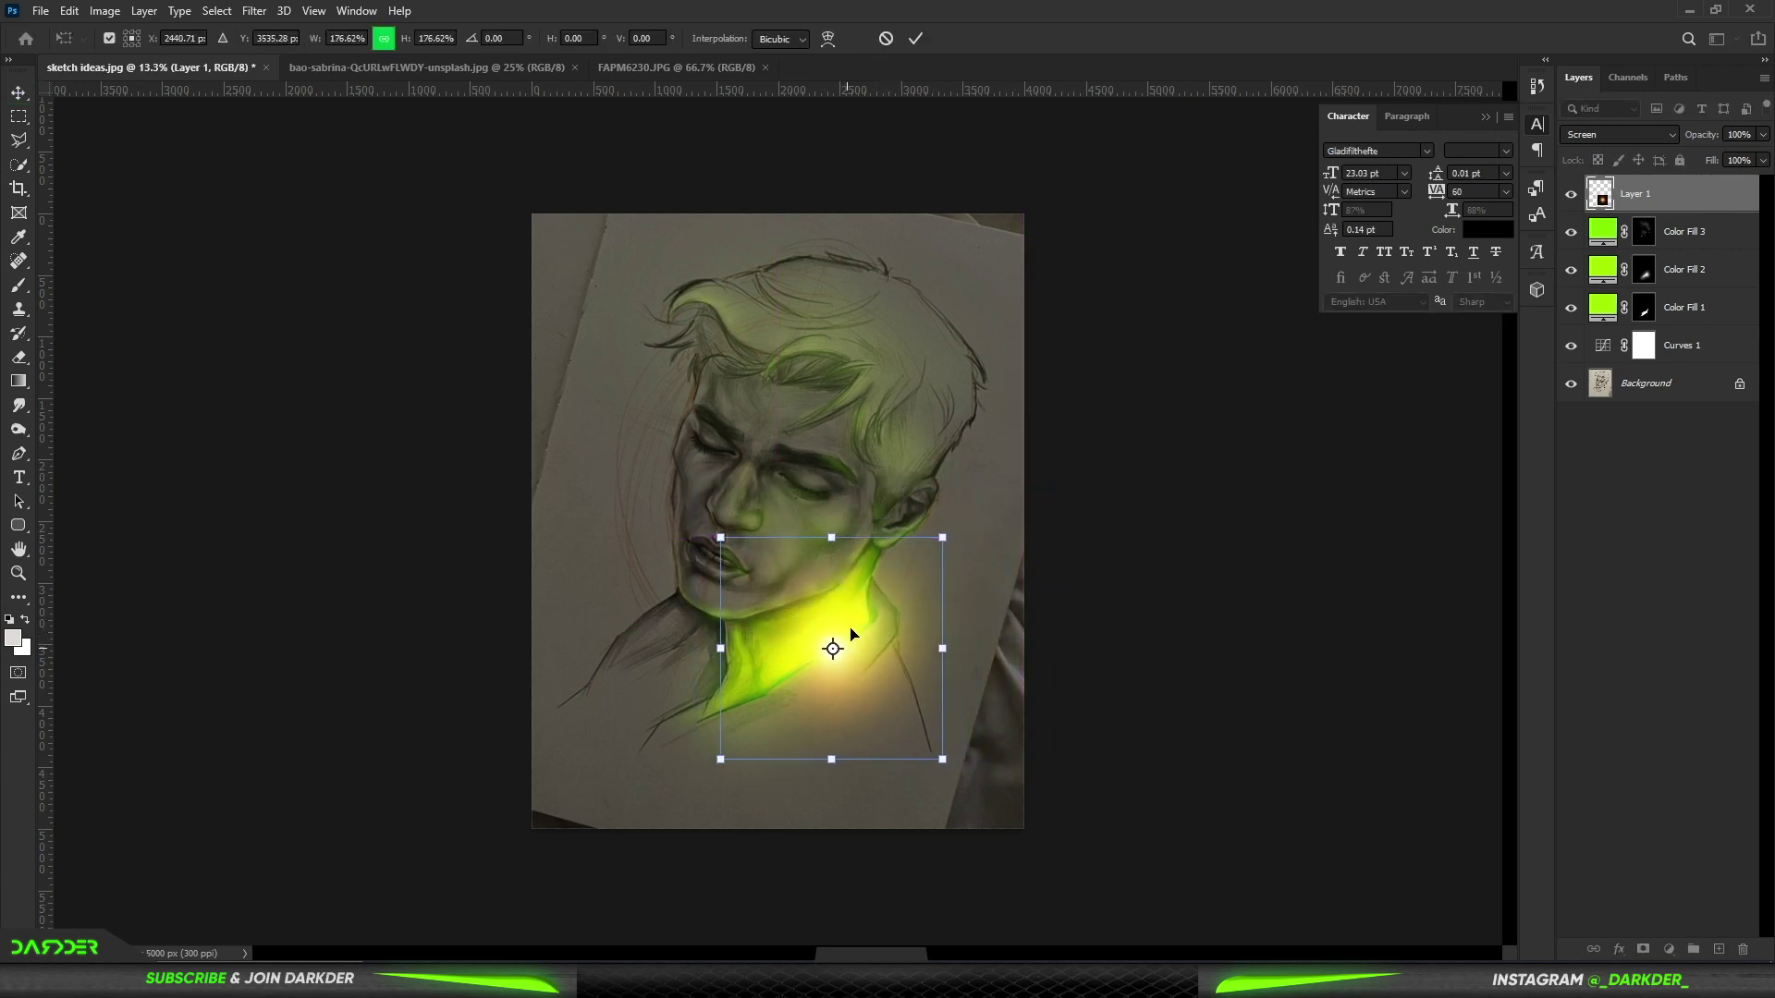
left_click_drag(852, 635, 873, 620)
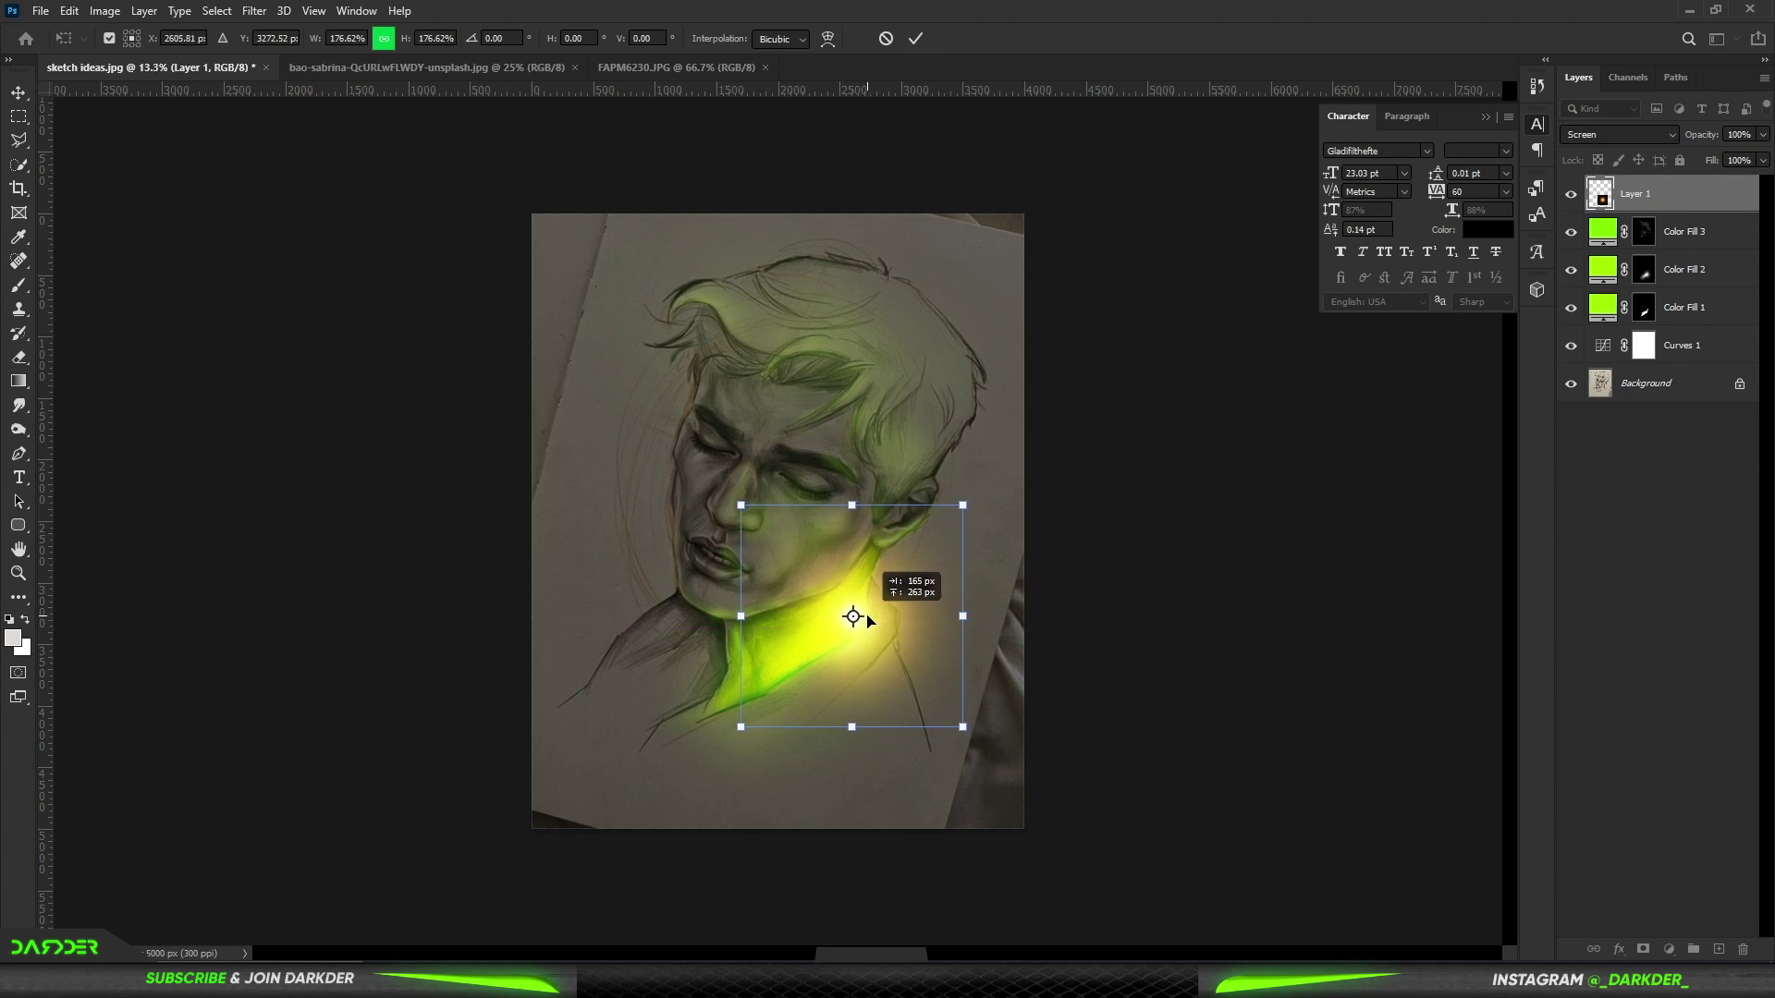
key("Return")
key("ctrl+0")
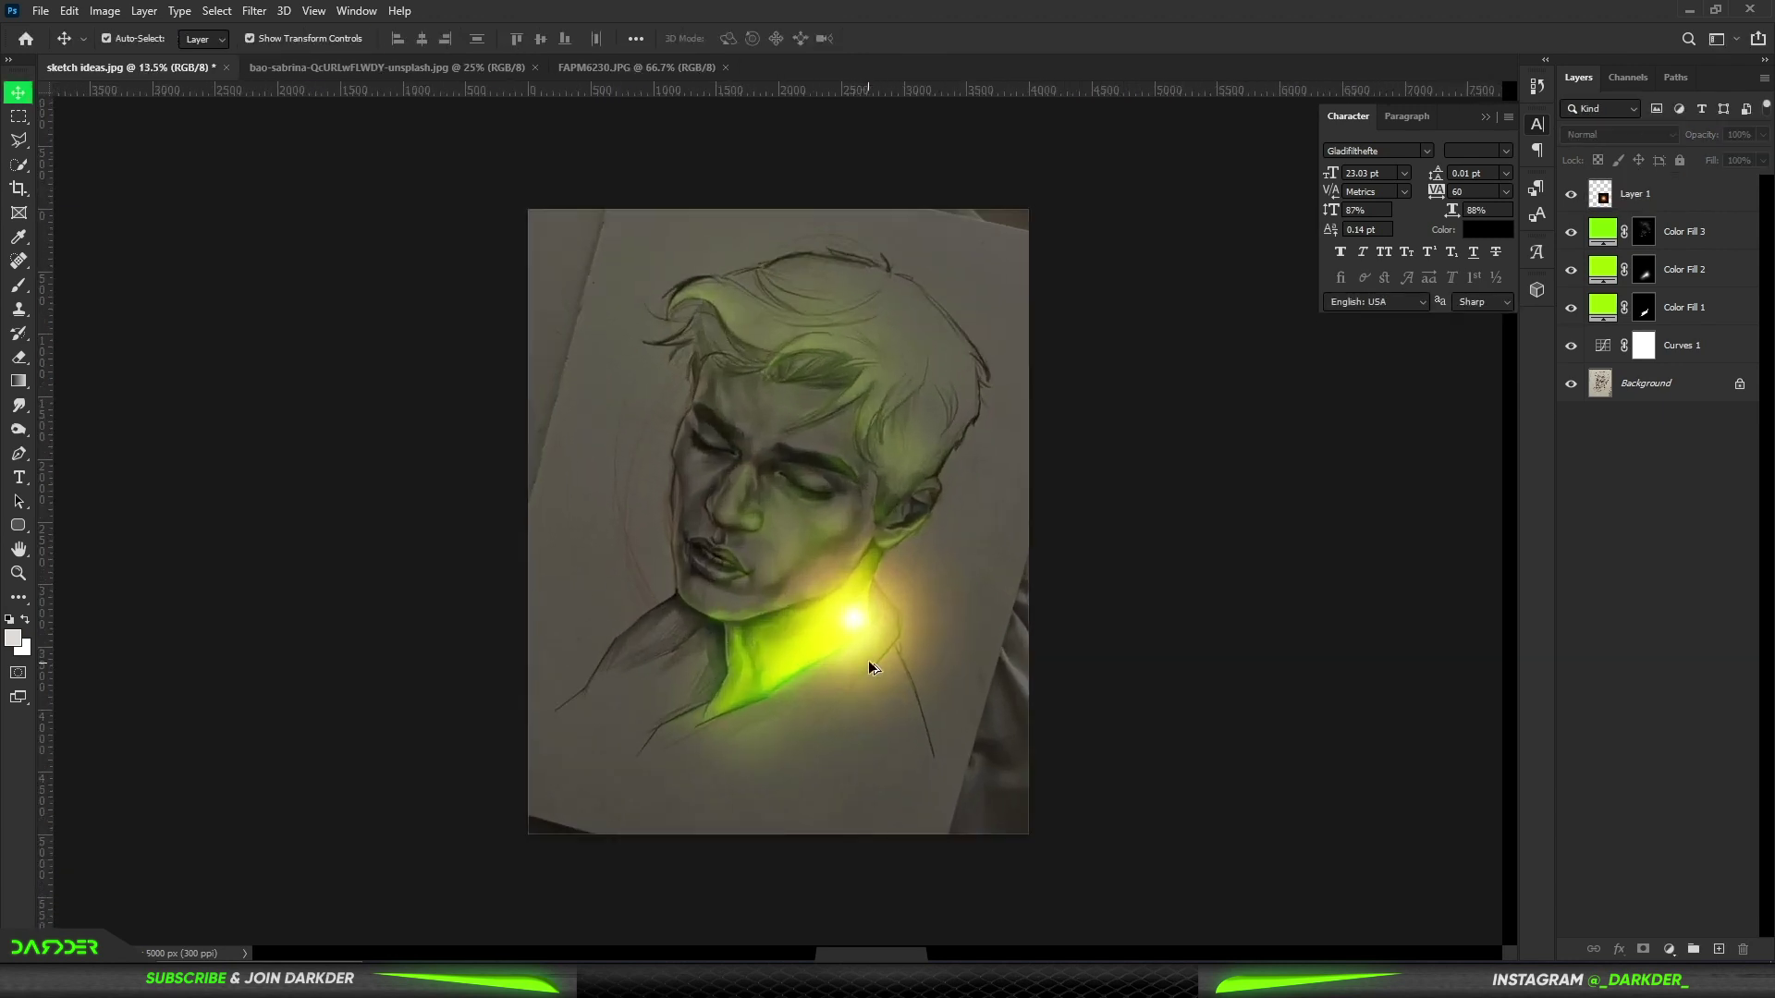
scroll(868, 660, "up", 5)
- Smudge the flare layer with an enlarged brush into a streak down-left along the collar
left_click(869, 658)
key("r")
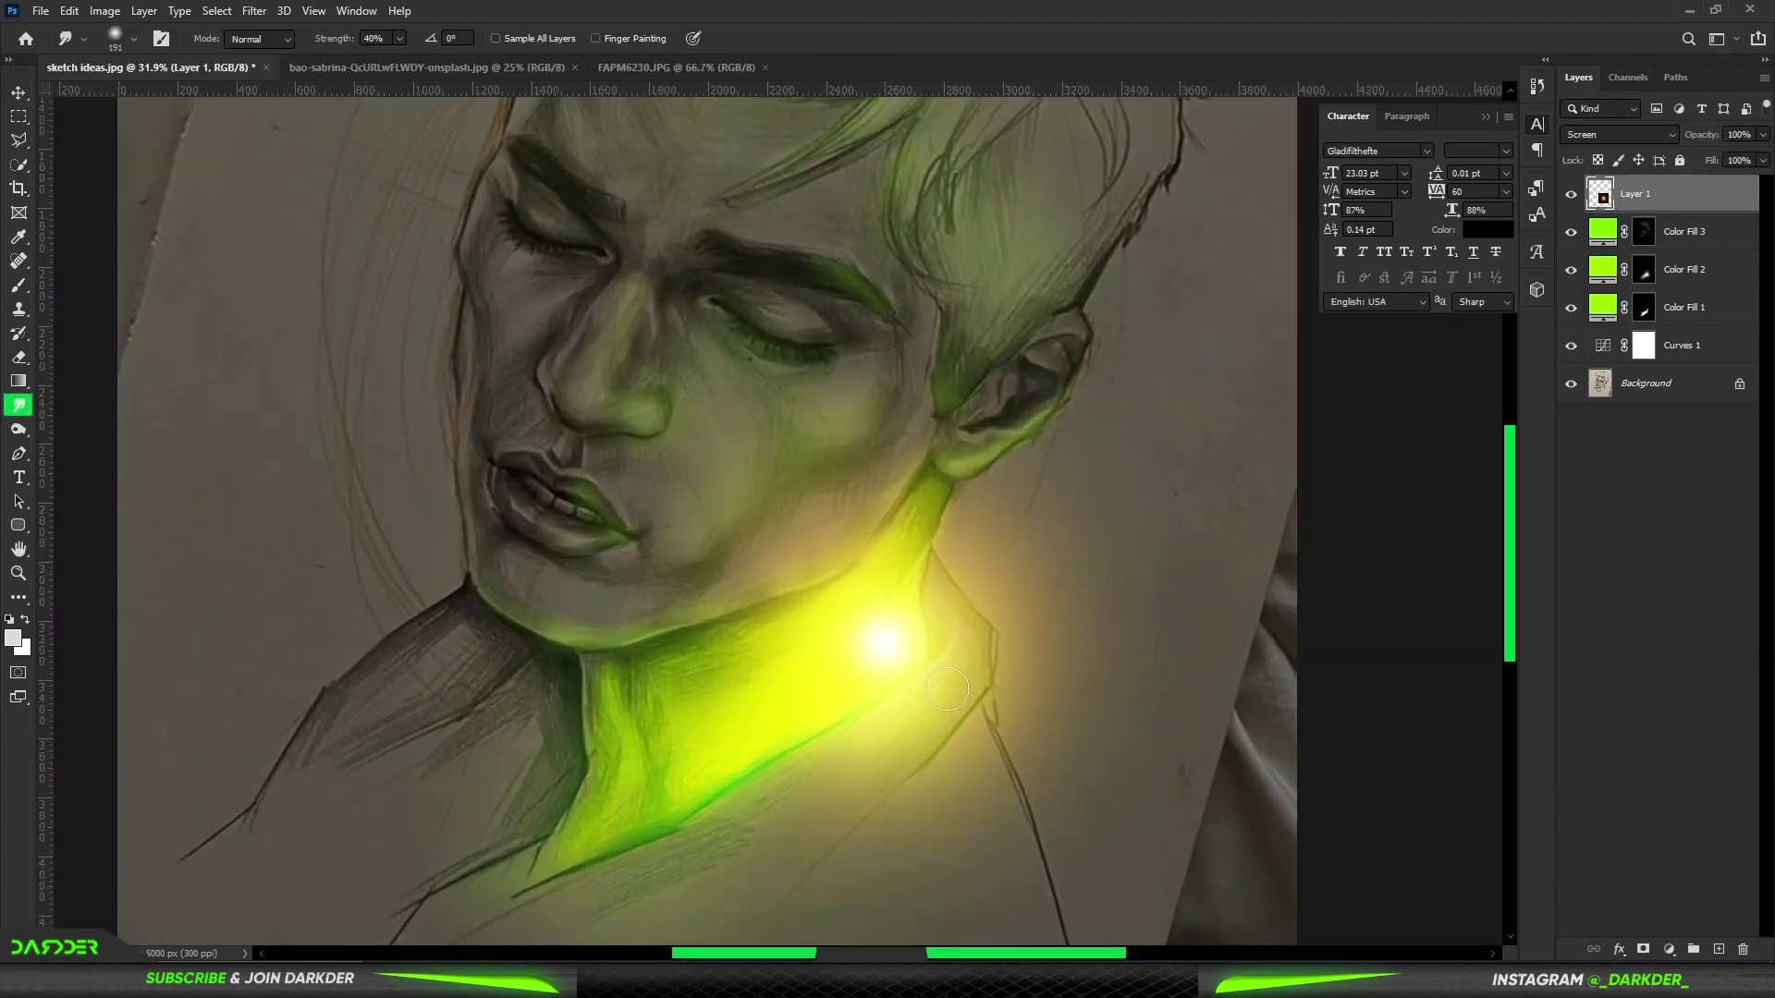
left_click_drag(945, 689, 880, 661)
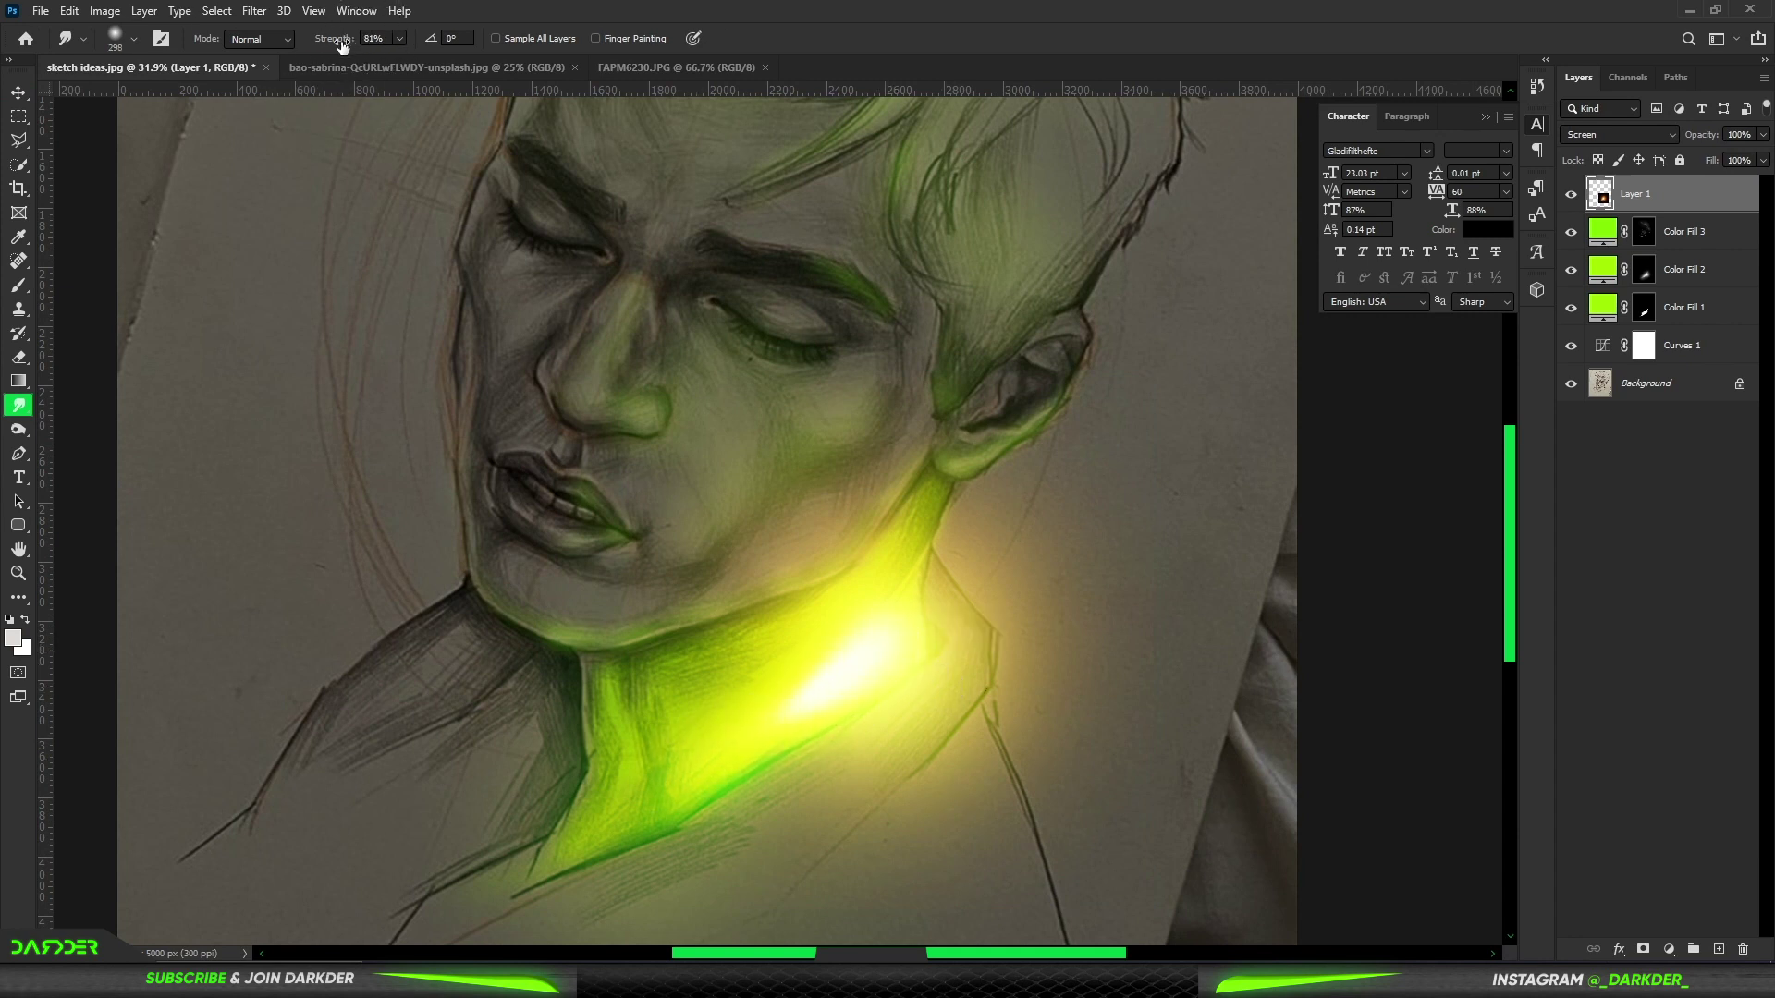
left_click_drag(851, 702, 591, 855)
scroll(674, 809, "down", 2)
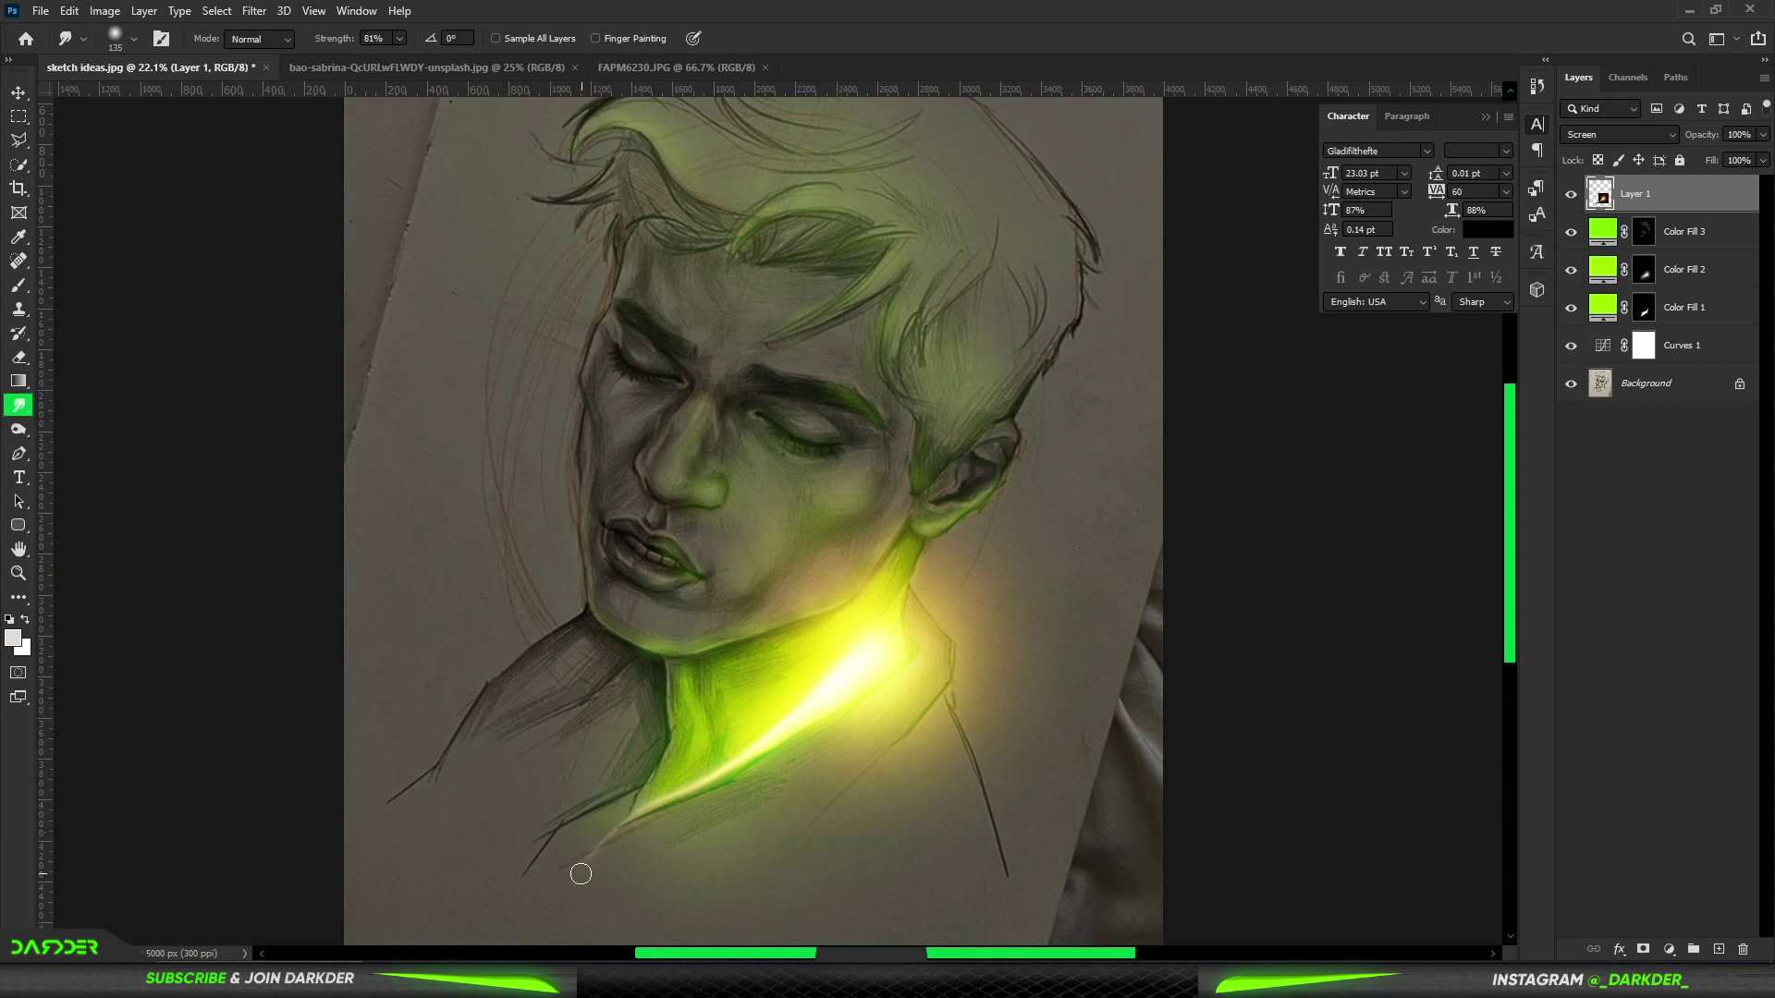
scroll(619, 792, "down", 3)
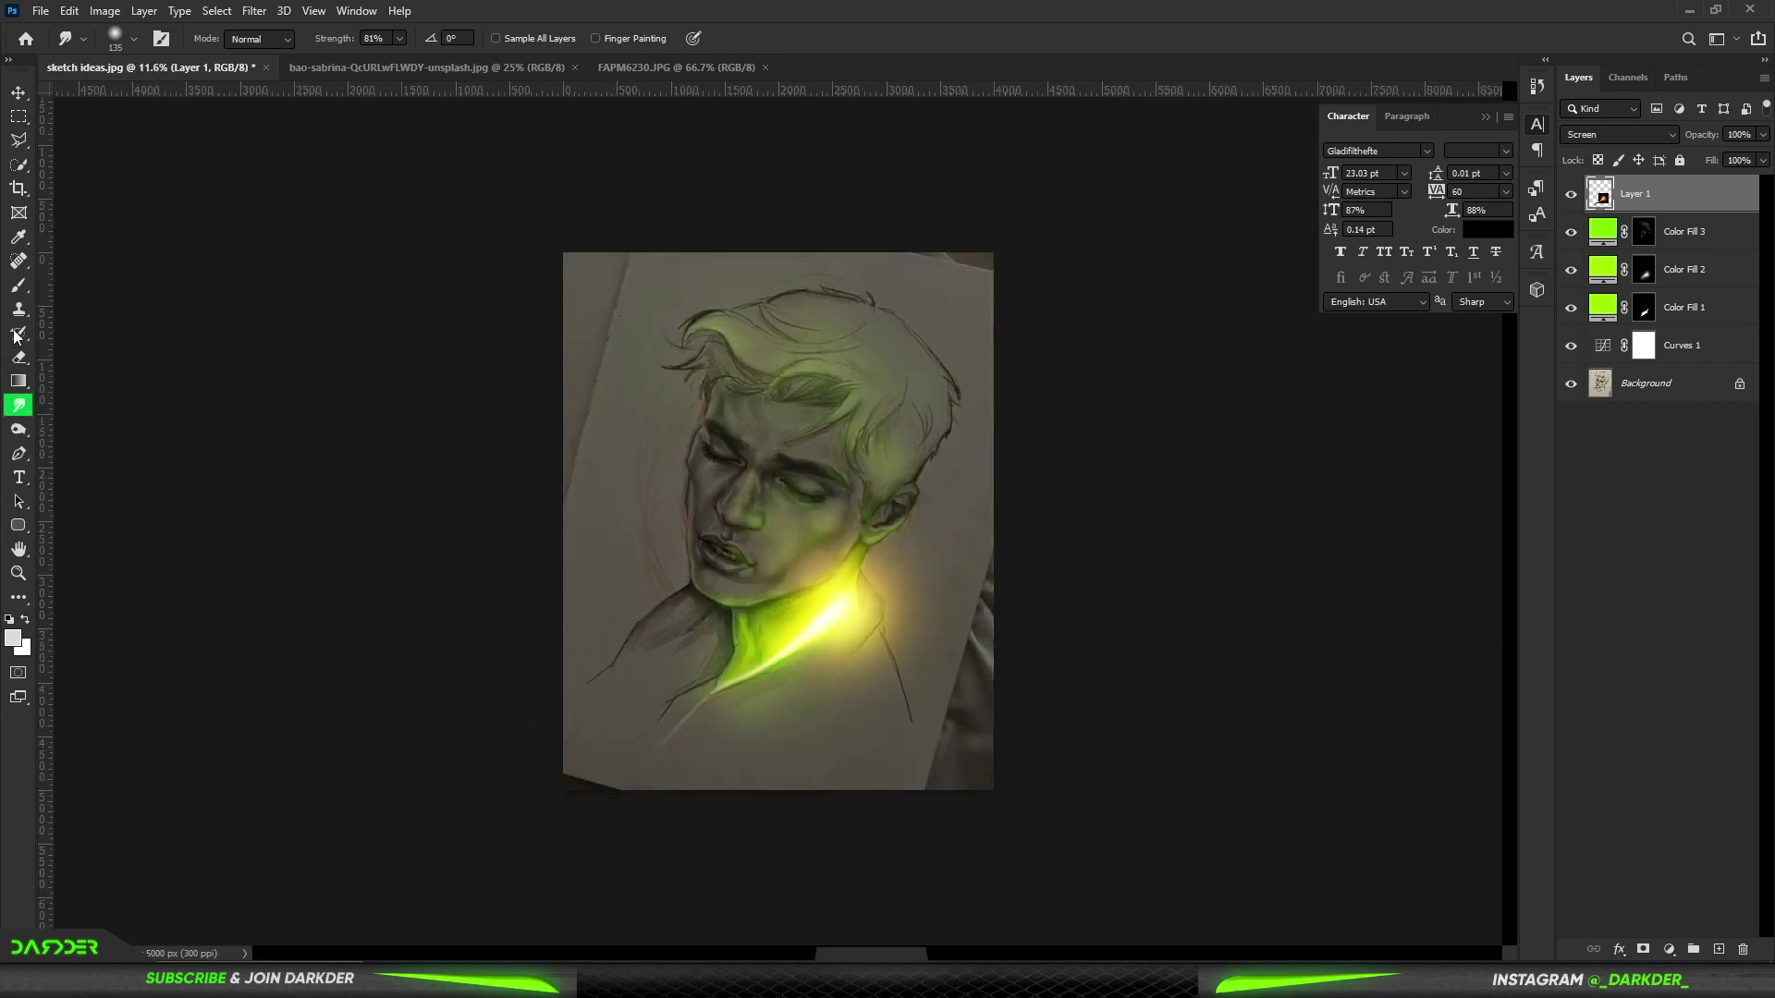
- Touch up the flare streak with the Eraser and reopen the Curves 1 settings
left_click(18, 357)
scroll(740, 564, "up", 2)
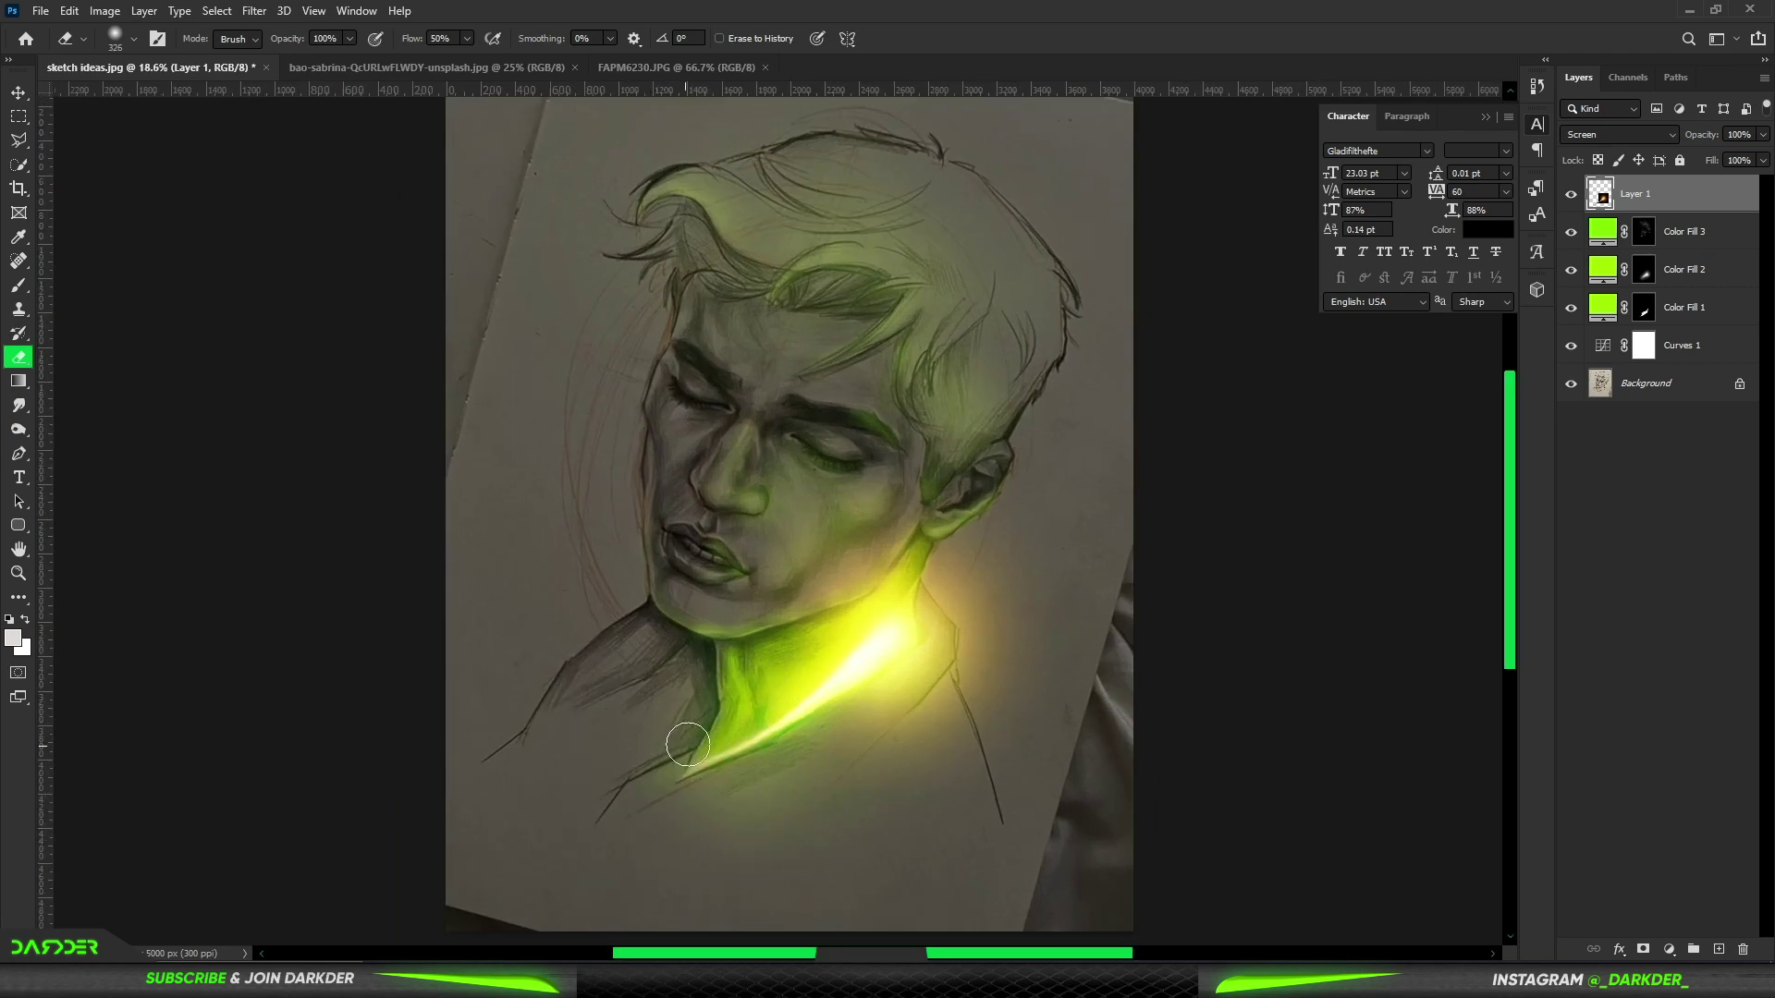
scroll(687, 745, "down", 2)
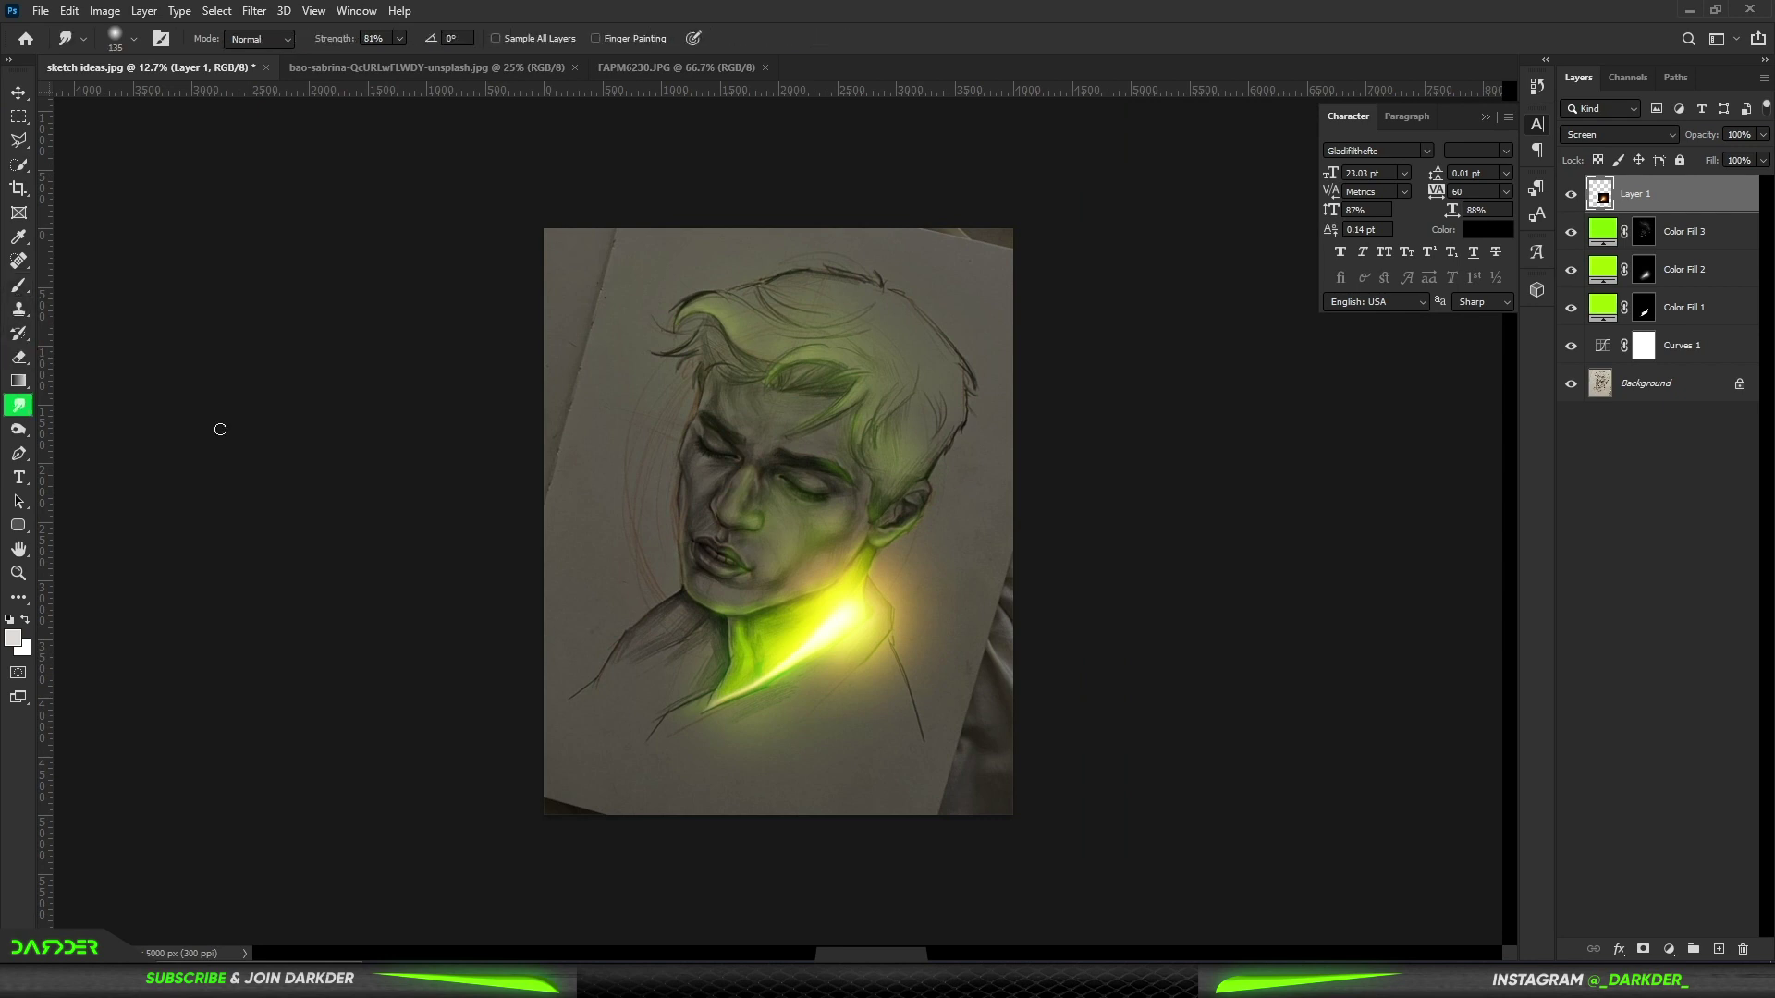
scroll(852, 594, "up", 2)
scroll(873, 682, "up", 2)
double_click(1608, 347)
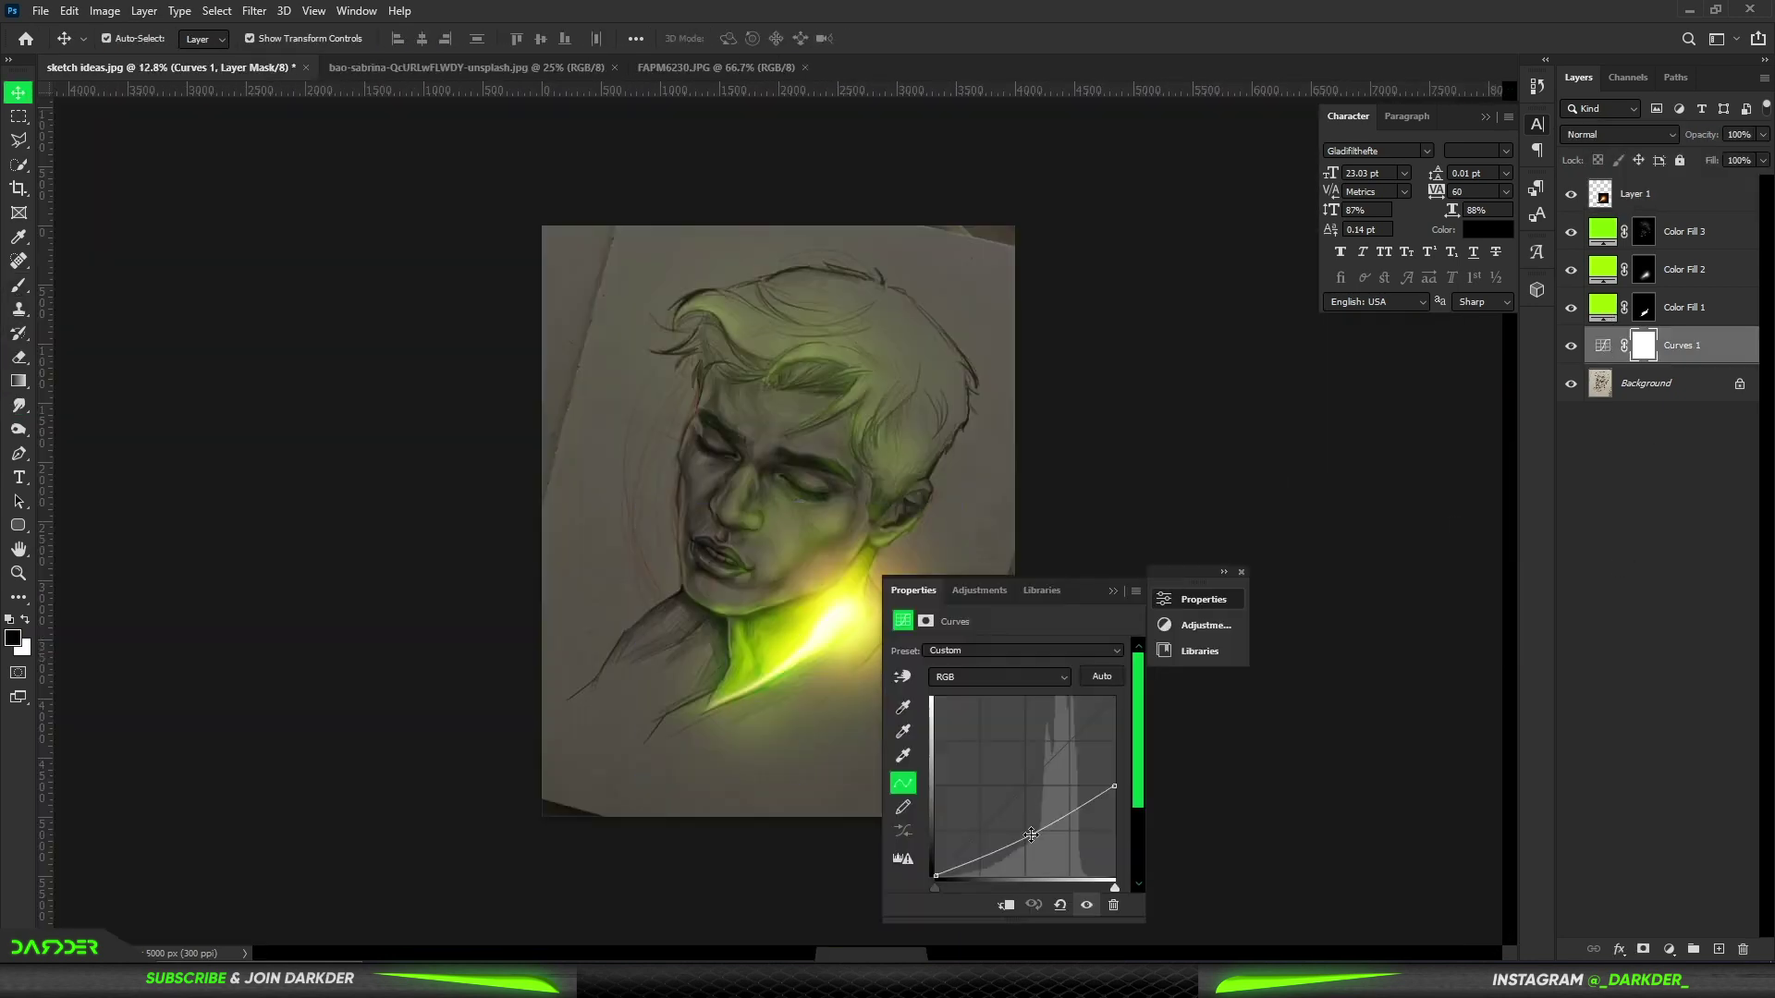
- Add a bright yellow Solid Color fill layer above the flare layer
left_click(1114, 591)
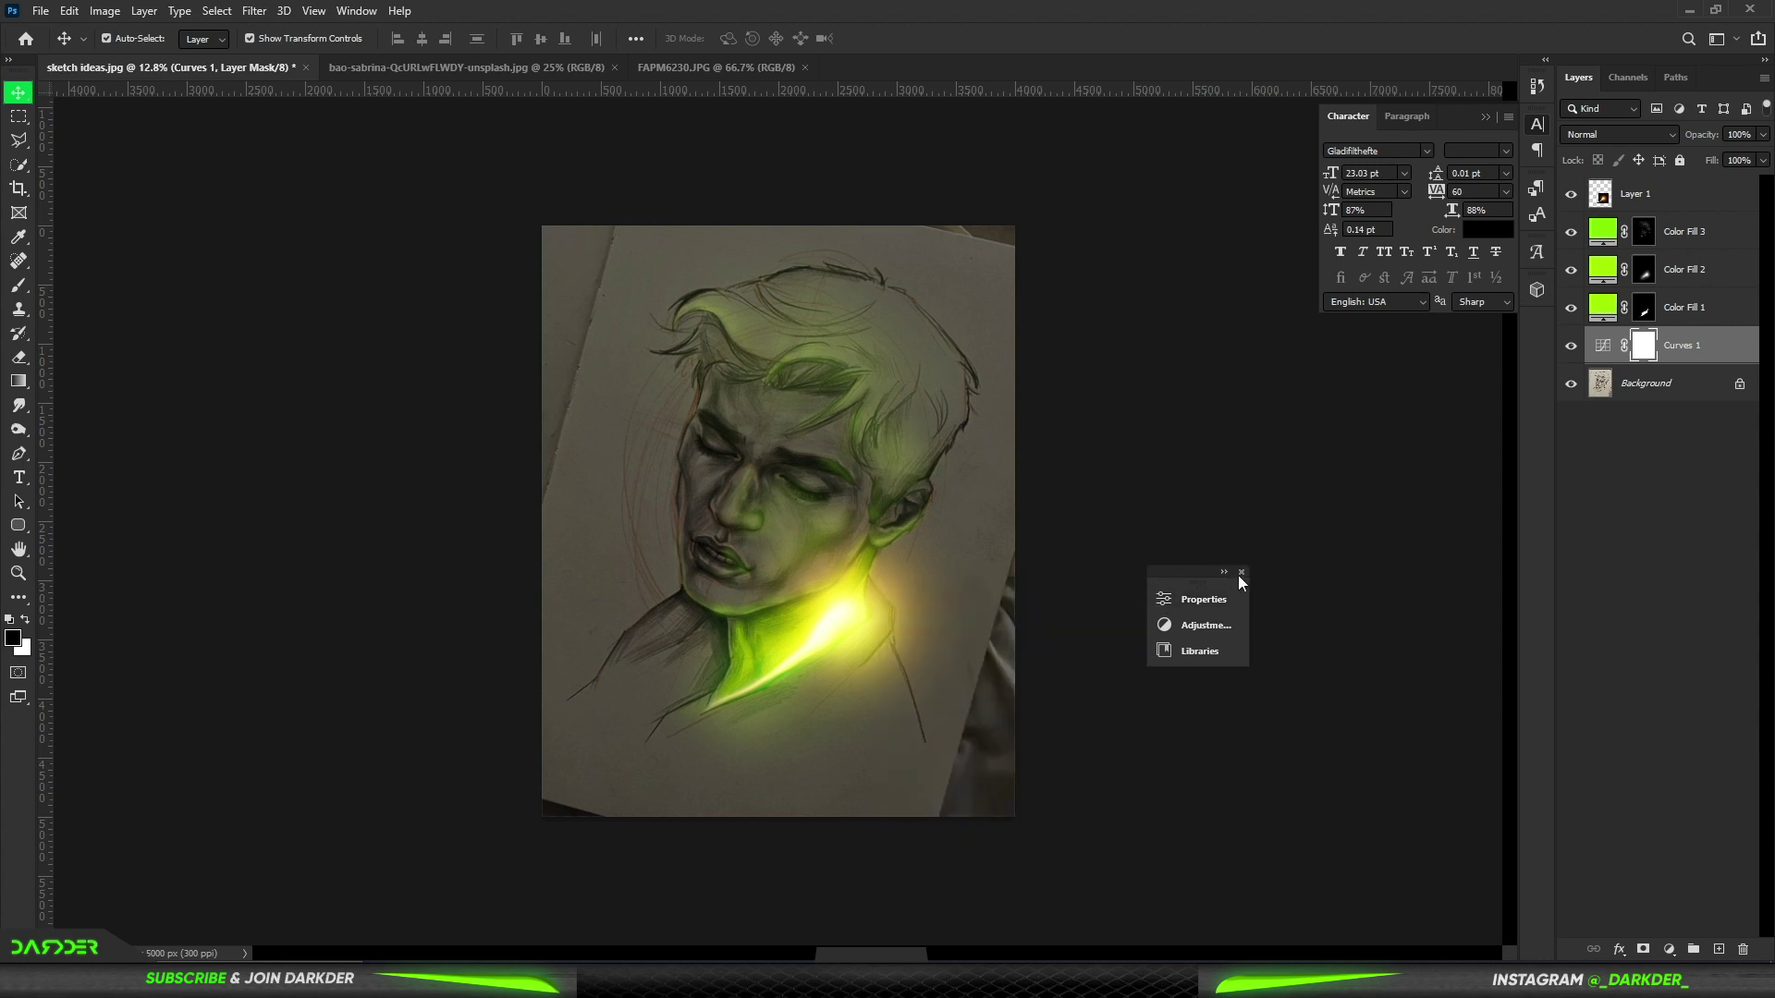
left_click(1733, 639)
key("ctrl+0")
left_click(812, 681)
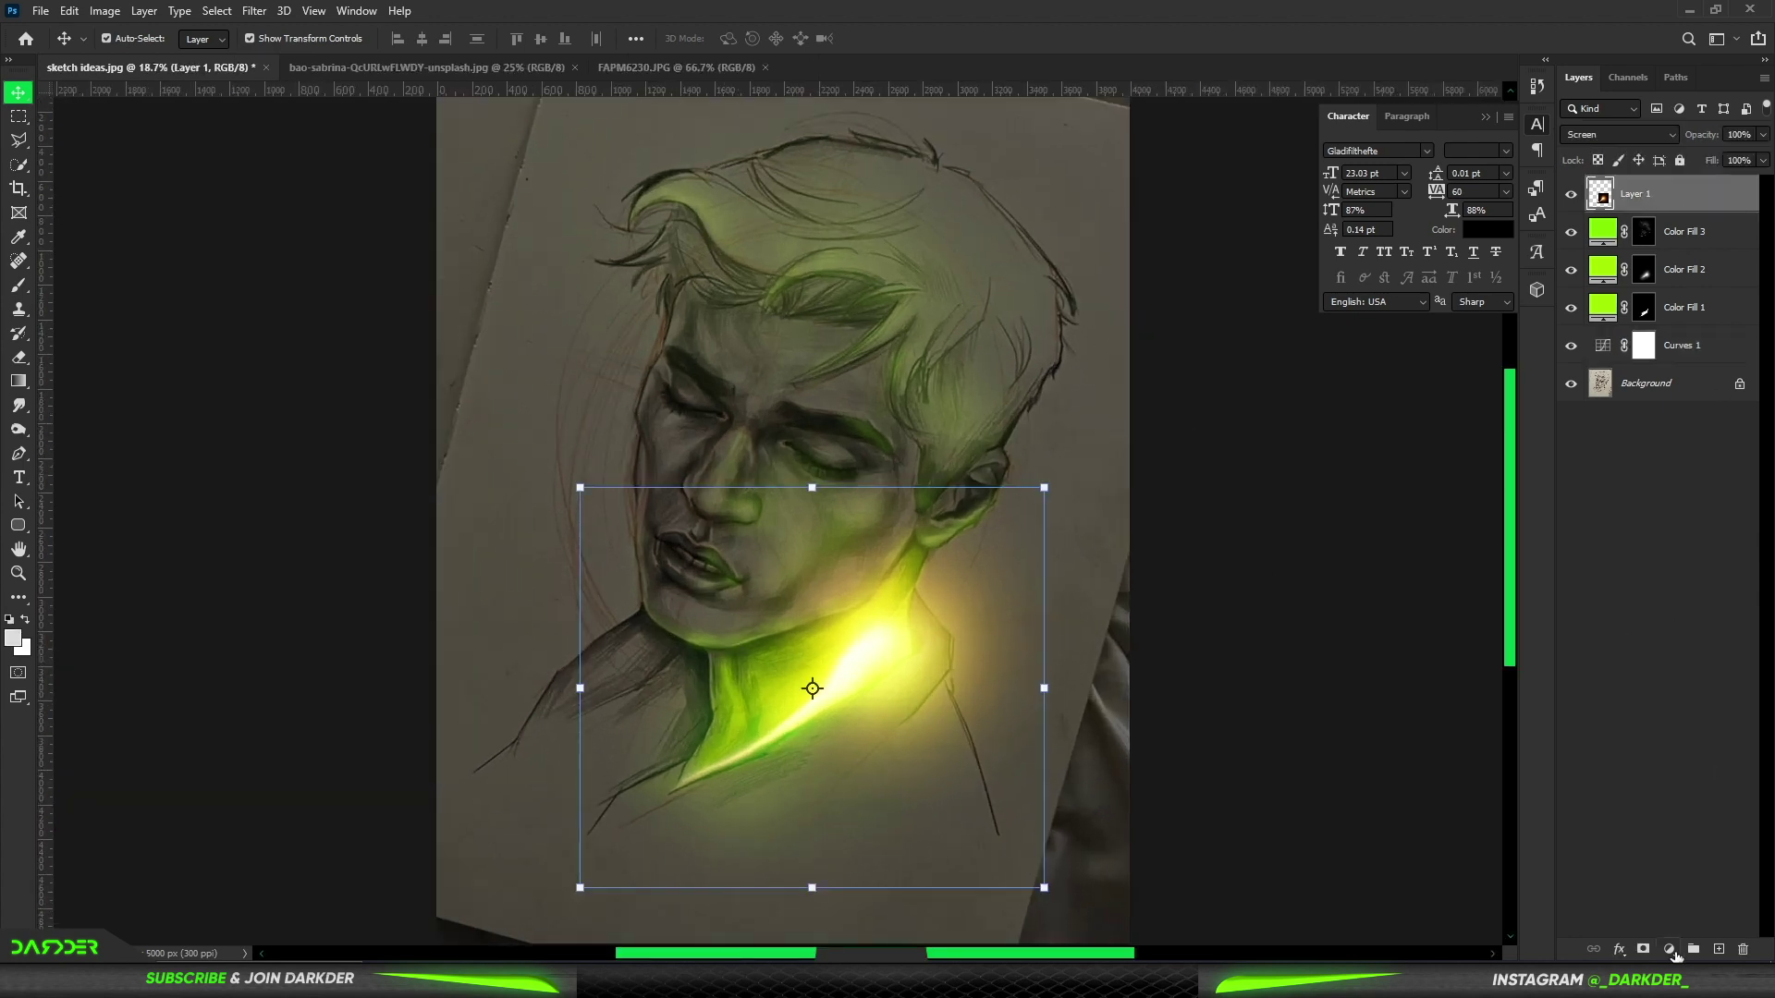
left_click(1669, 949)
left_click(1650, 627)
left_click(1485, 454)
left_click_drag(1490, 454, 1483, 290)
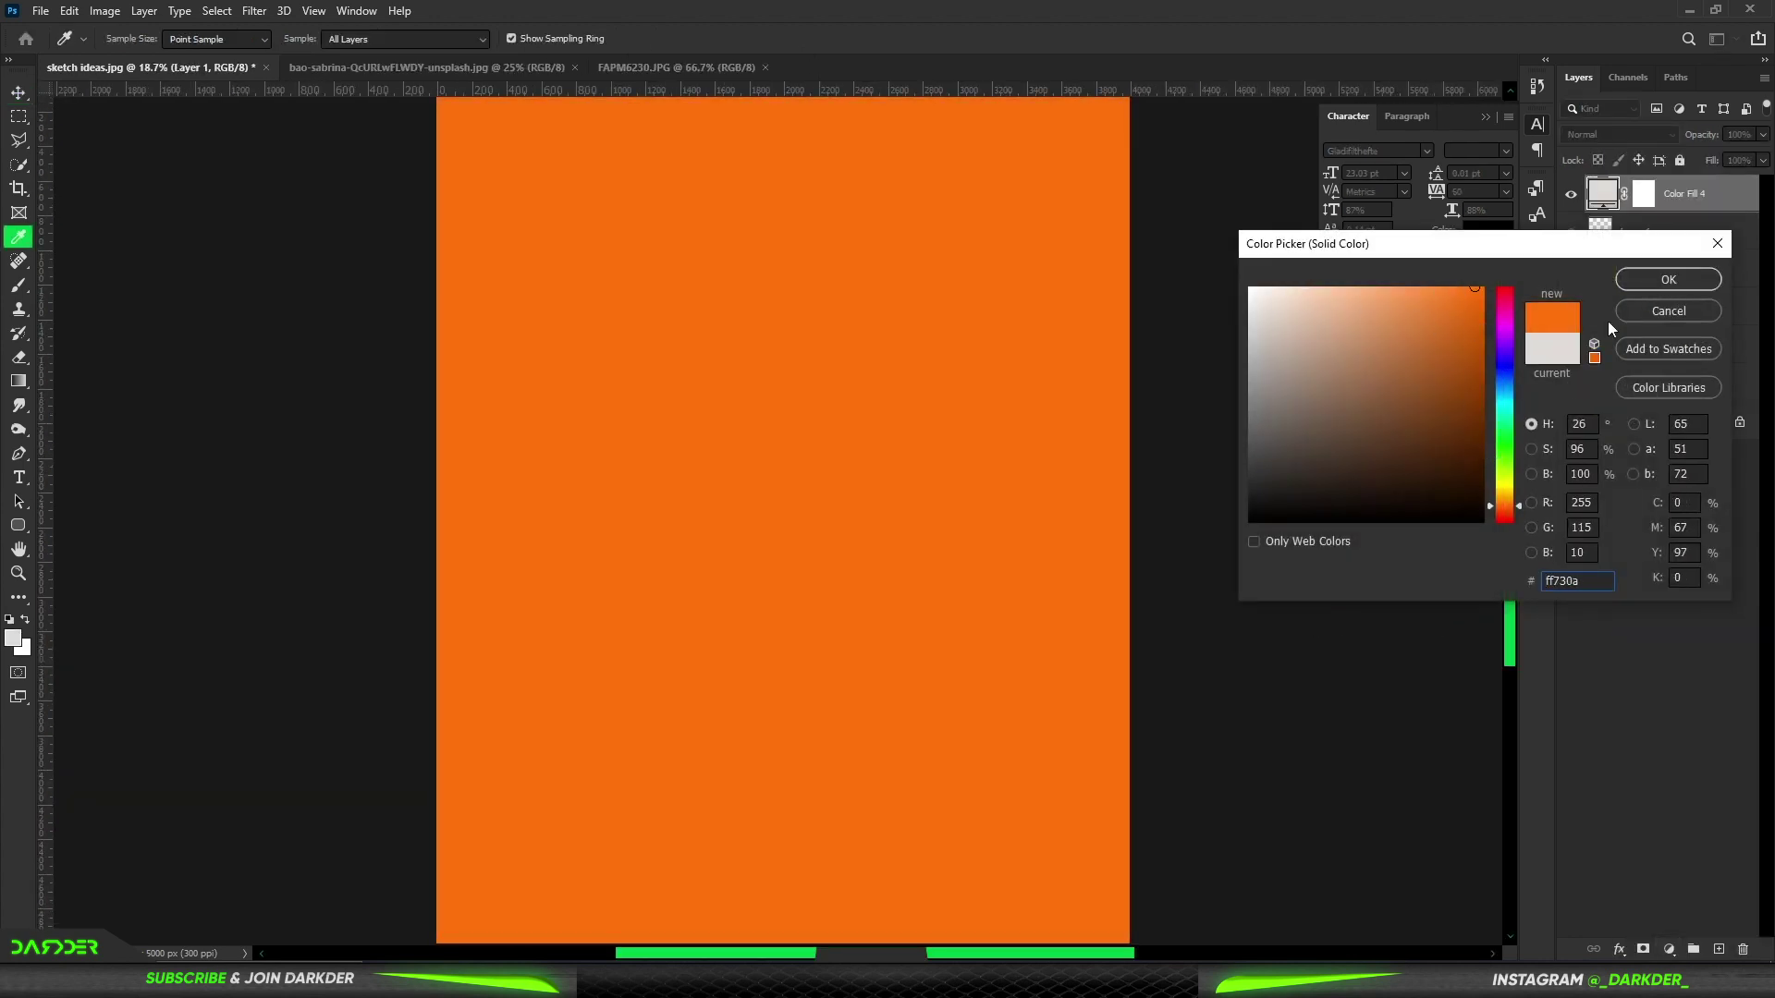
left_click_drag(1504, 505, 1505, 483)
left_click(1668, 279)
- Set the yellow fill to Linear Dodge (Add), limit it via Underlying Layer Blend If, and invert its mask
key("v")
left_click(1617, 134)
left_click(1631, 317)
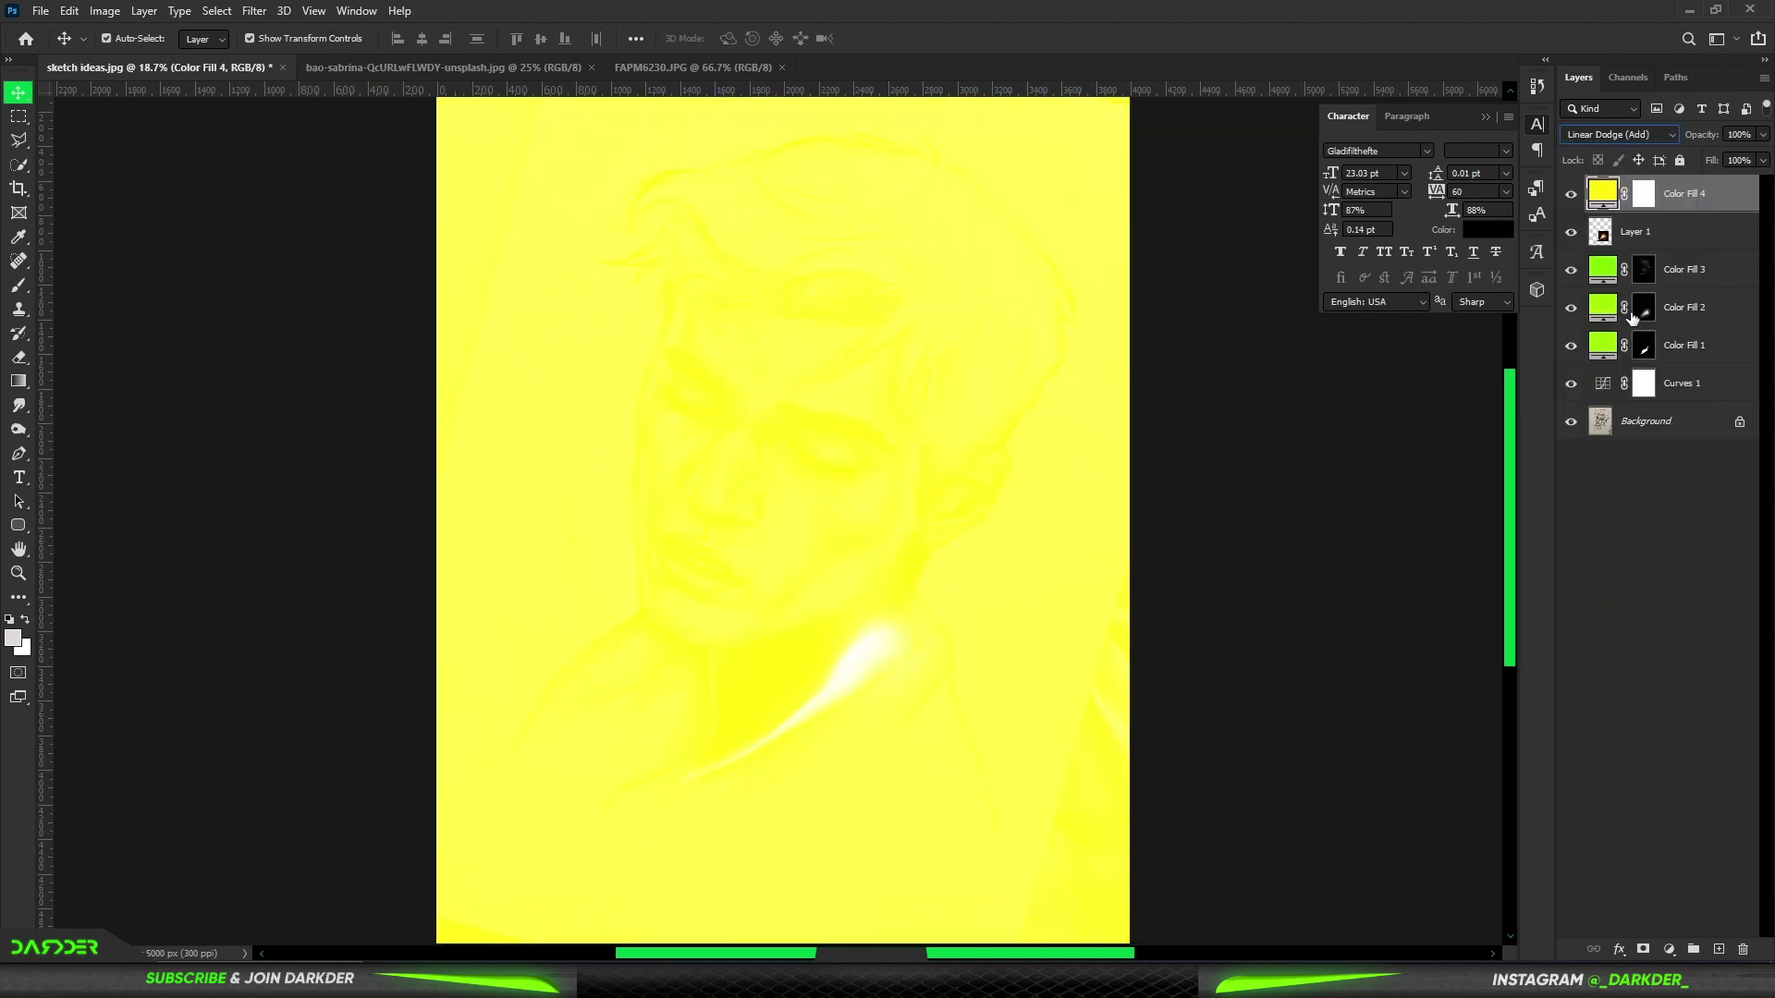
double_click(1744, 200)
left_click_drag(1302, 773, 1386, 777)
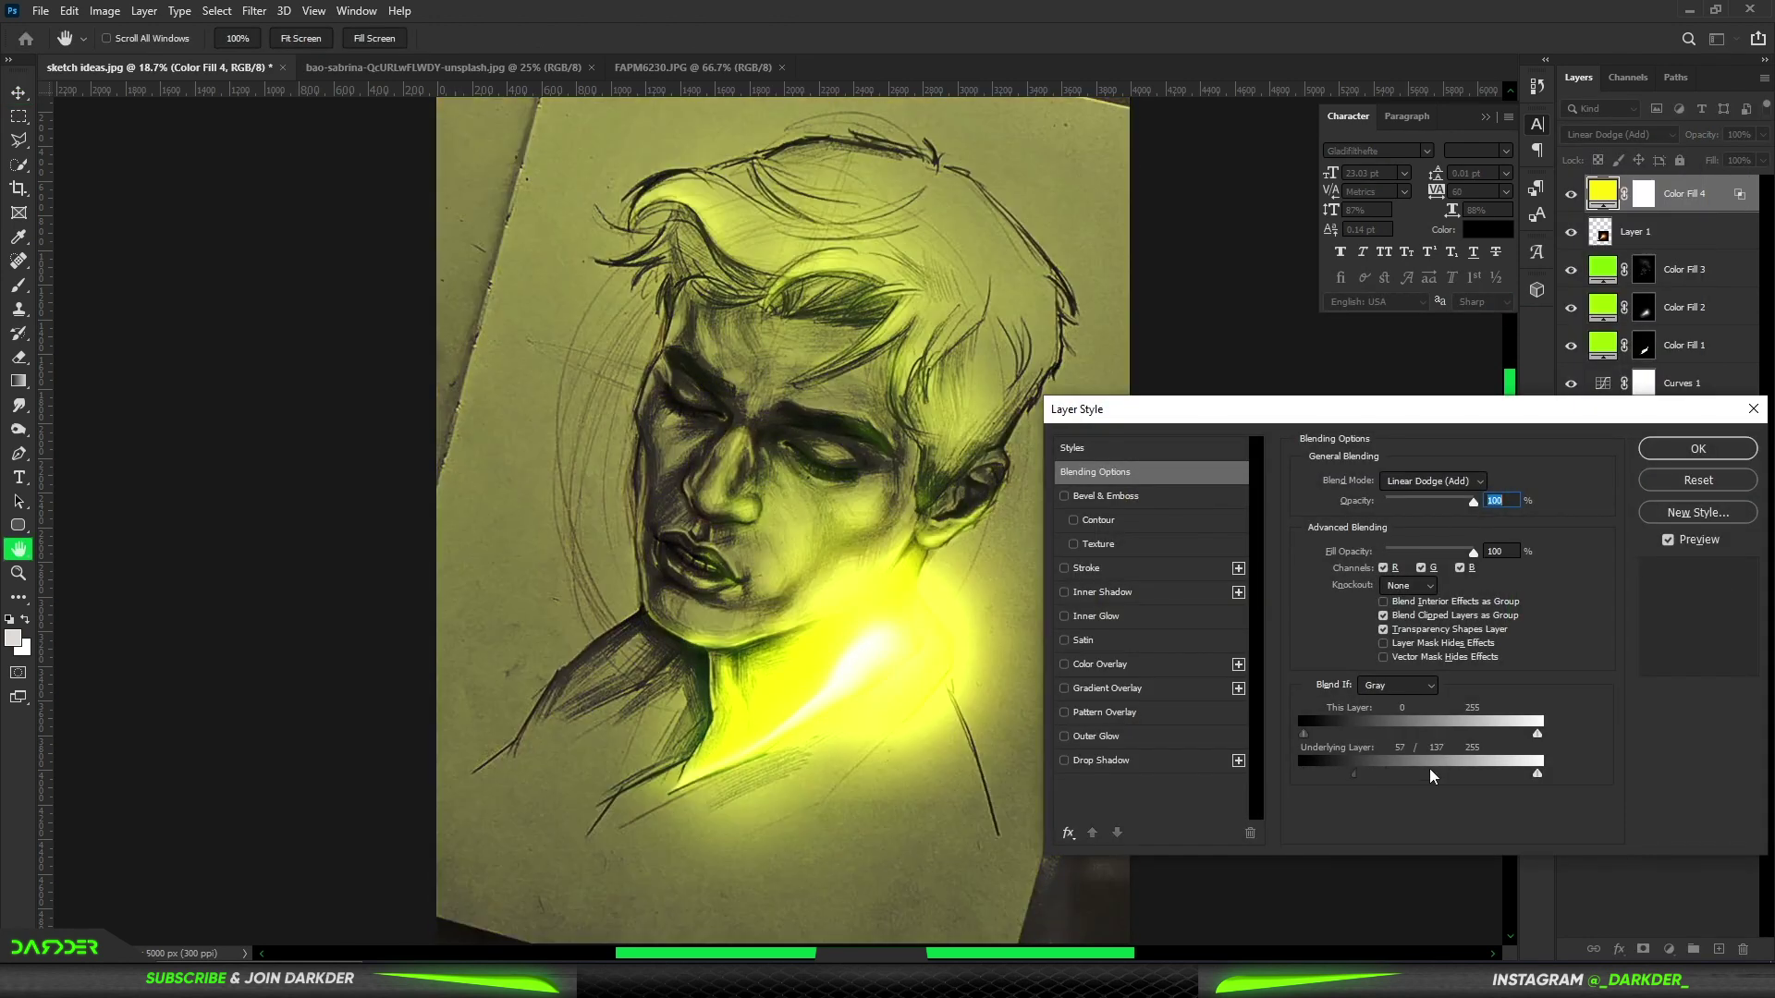
left_click(1698, 449)
left_click(1643, 193)
key("ctrl+i")
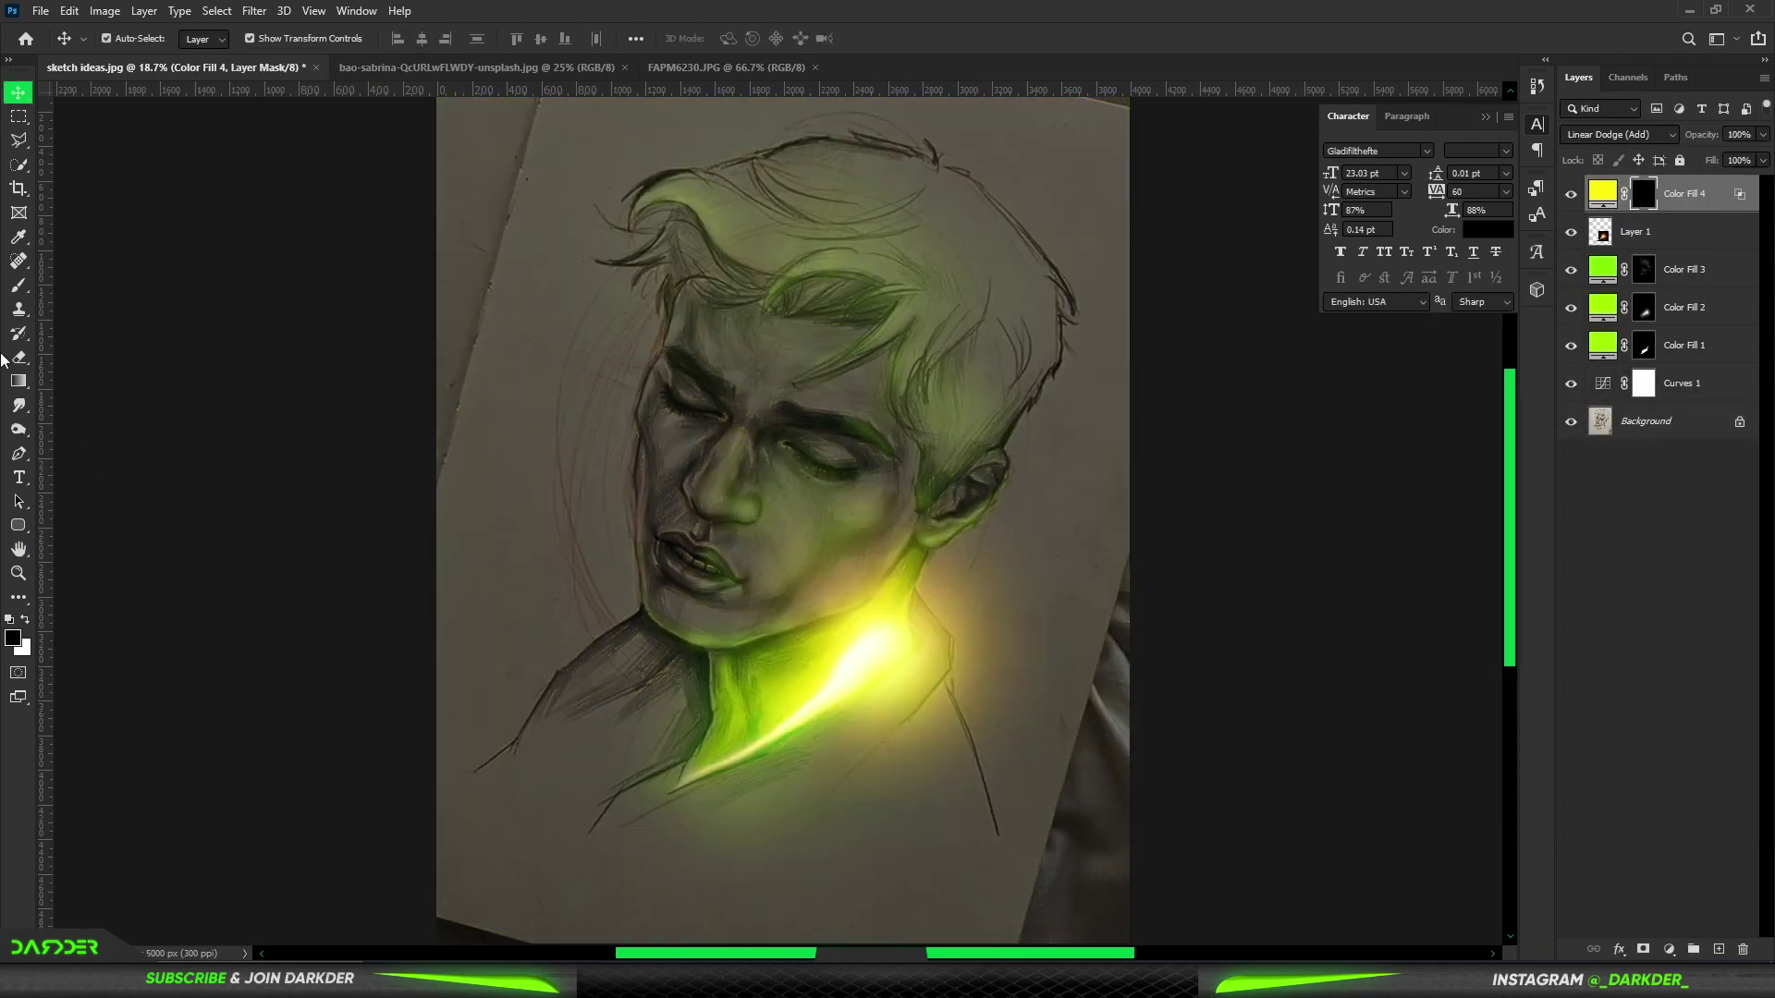
- Brush yellow glow over the hair by the ear, cheek, neck and jaw, then select the Color Fill 3 mask
key("b")
mouse_move(884, 580)
left_mouse_down()
mouse_move(812, 514)
mouse_move(677, 606)
left_mouse_up()
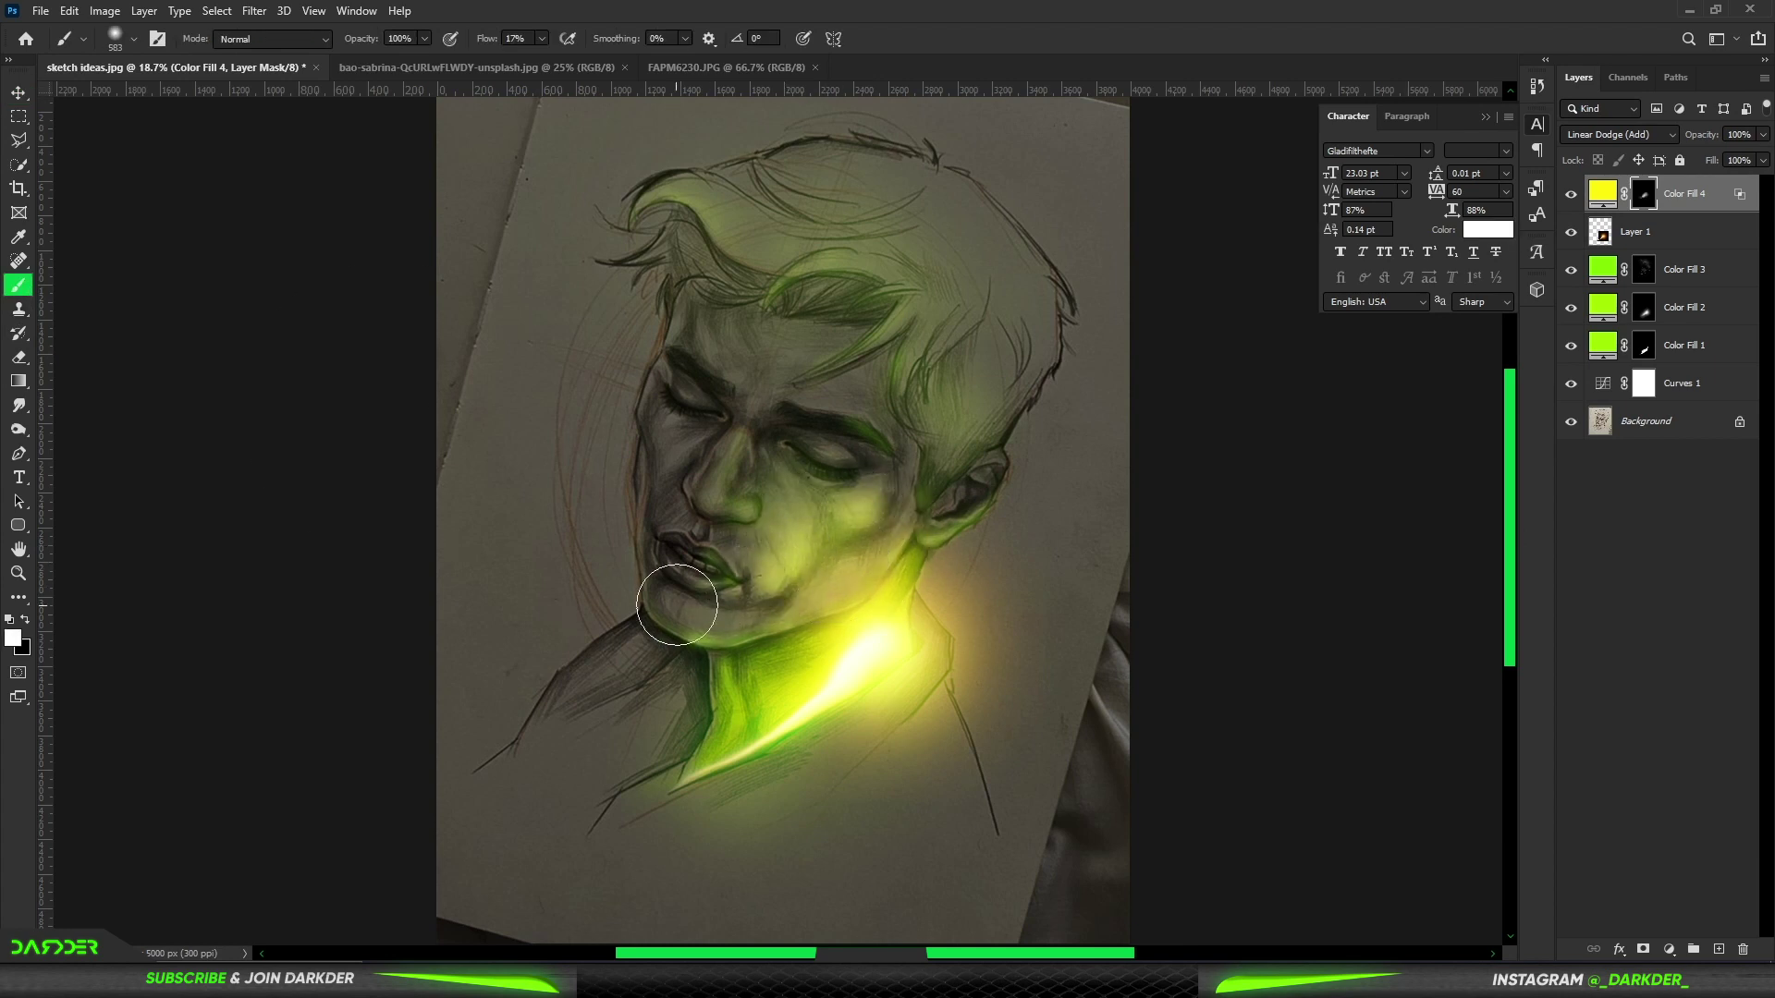
mouse_move(935, 415)
left_mouse_down()
mouse_move(943, 490)
mouse_move(841, 634)
mouse_move(709, 641)
left_mouse_up()
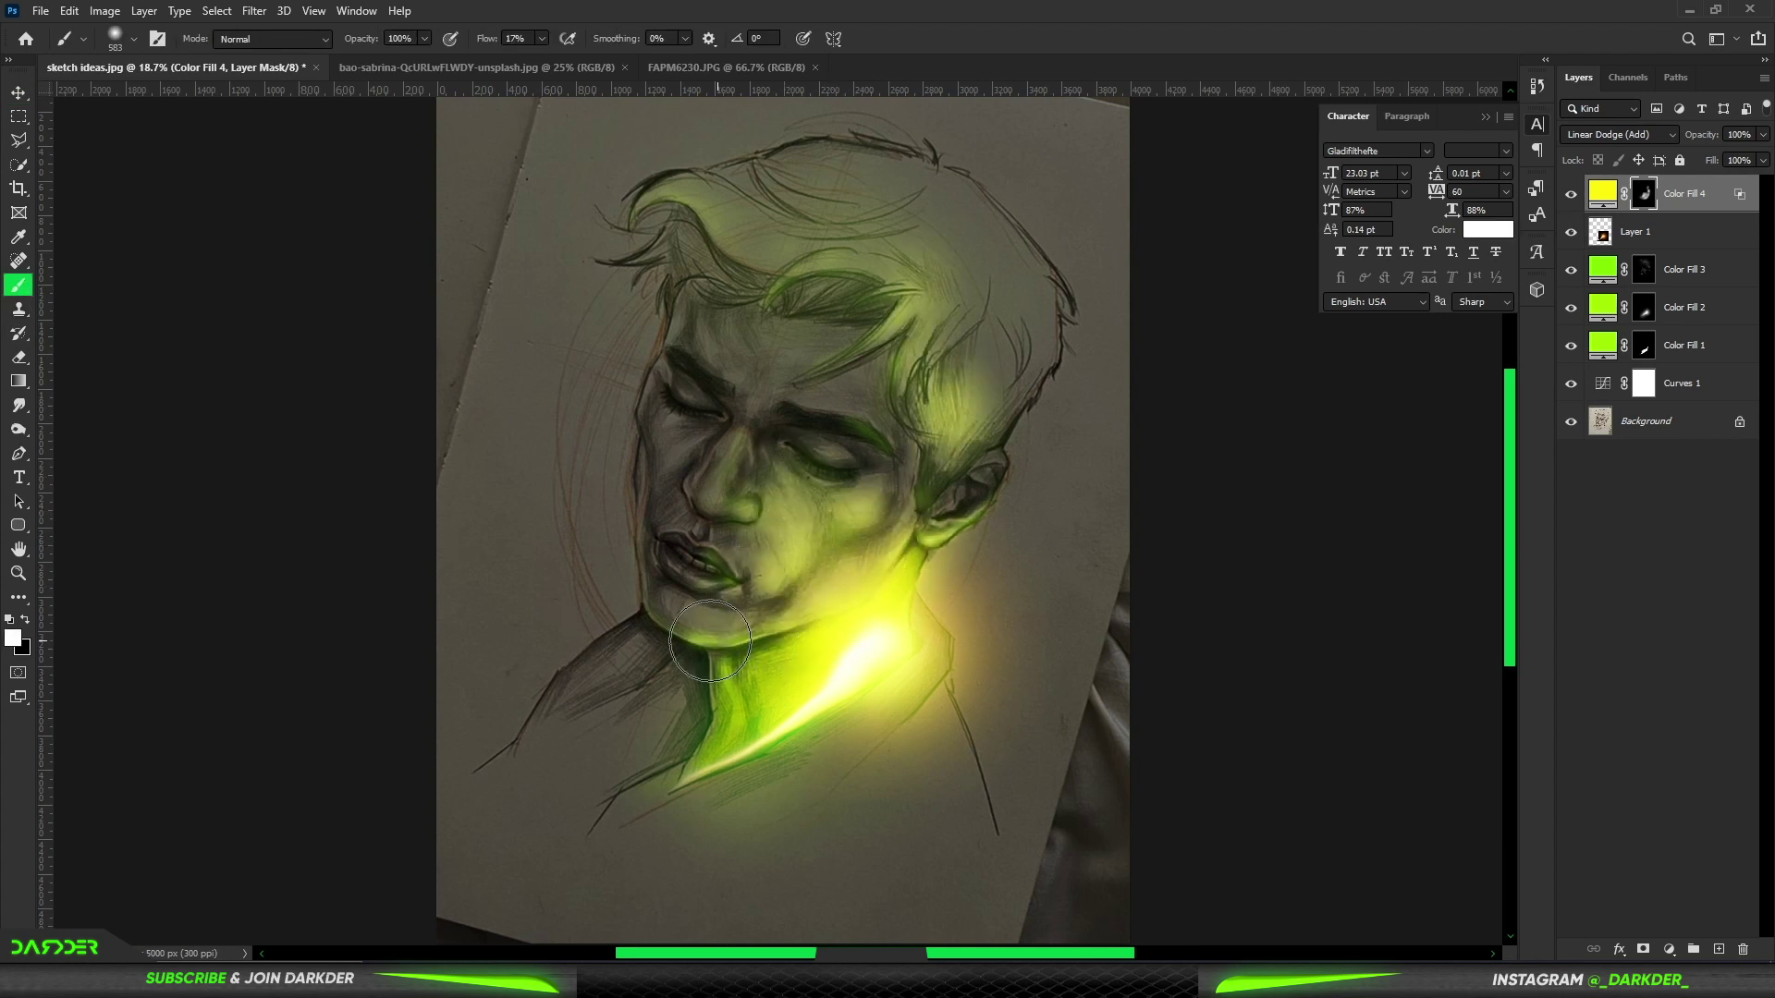
scroll(1134, 442, "down", 2)
scroll(795, 379, "up", 2)
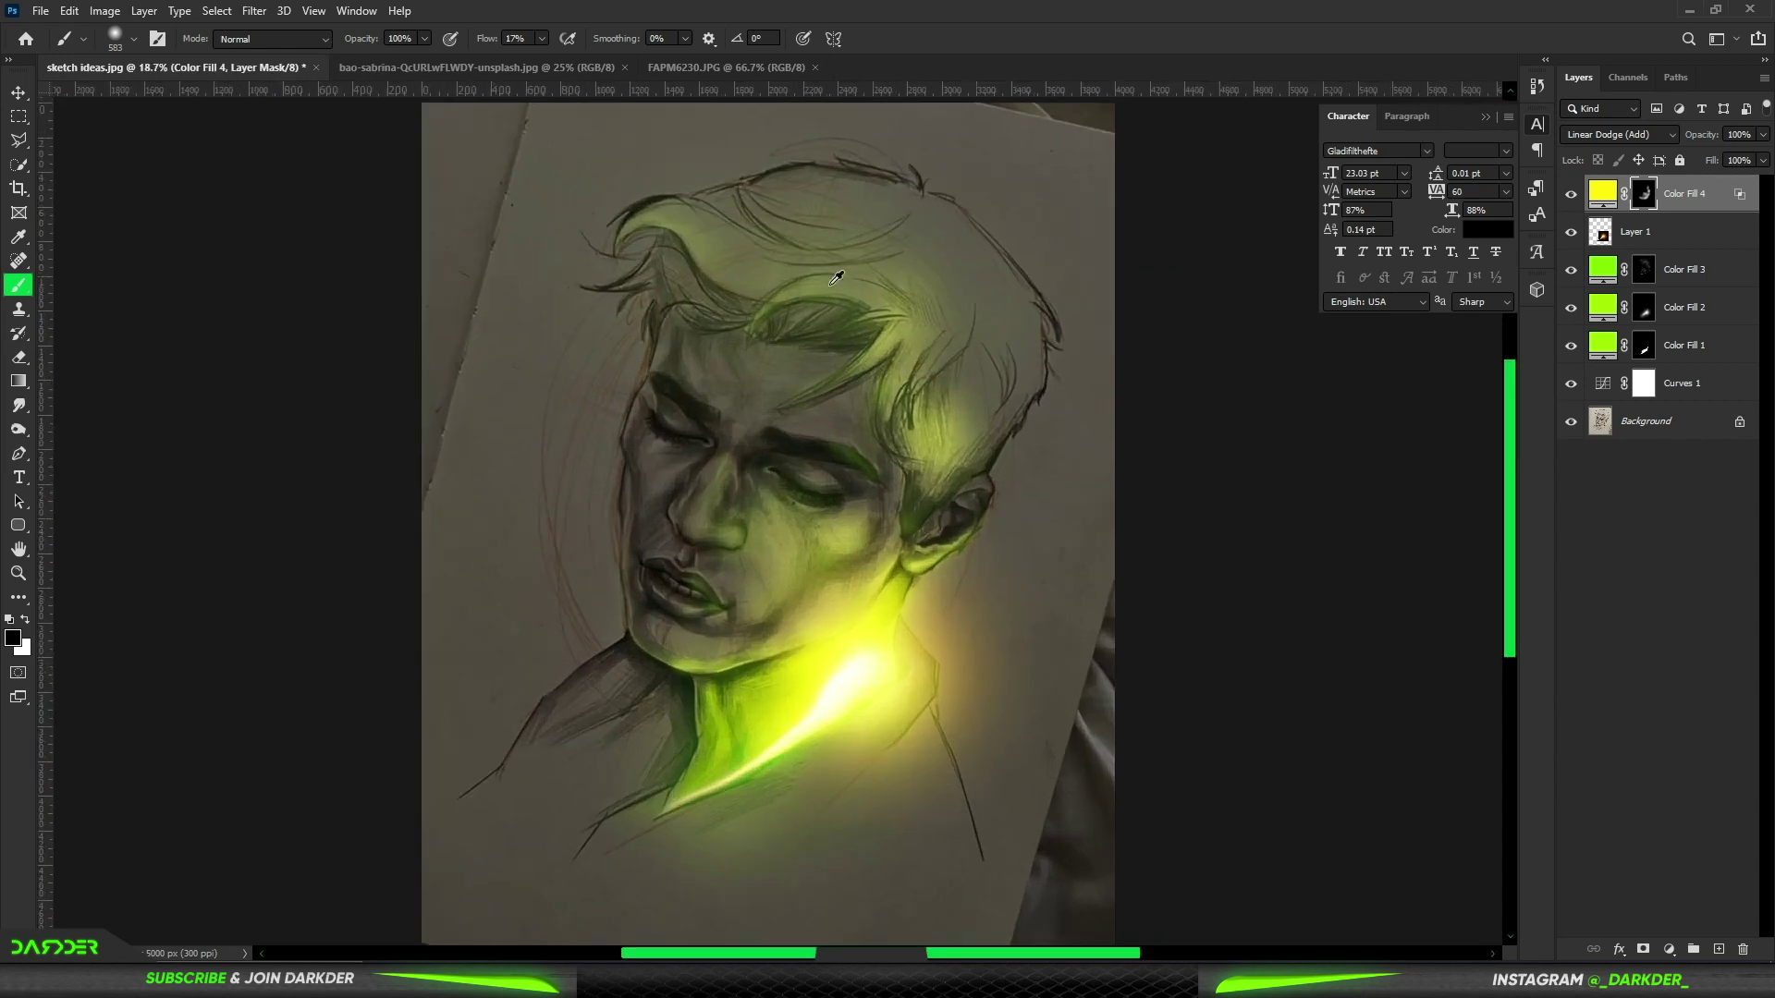
scroll(795, 379, "up", 2)
left_click(1641, 270)
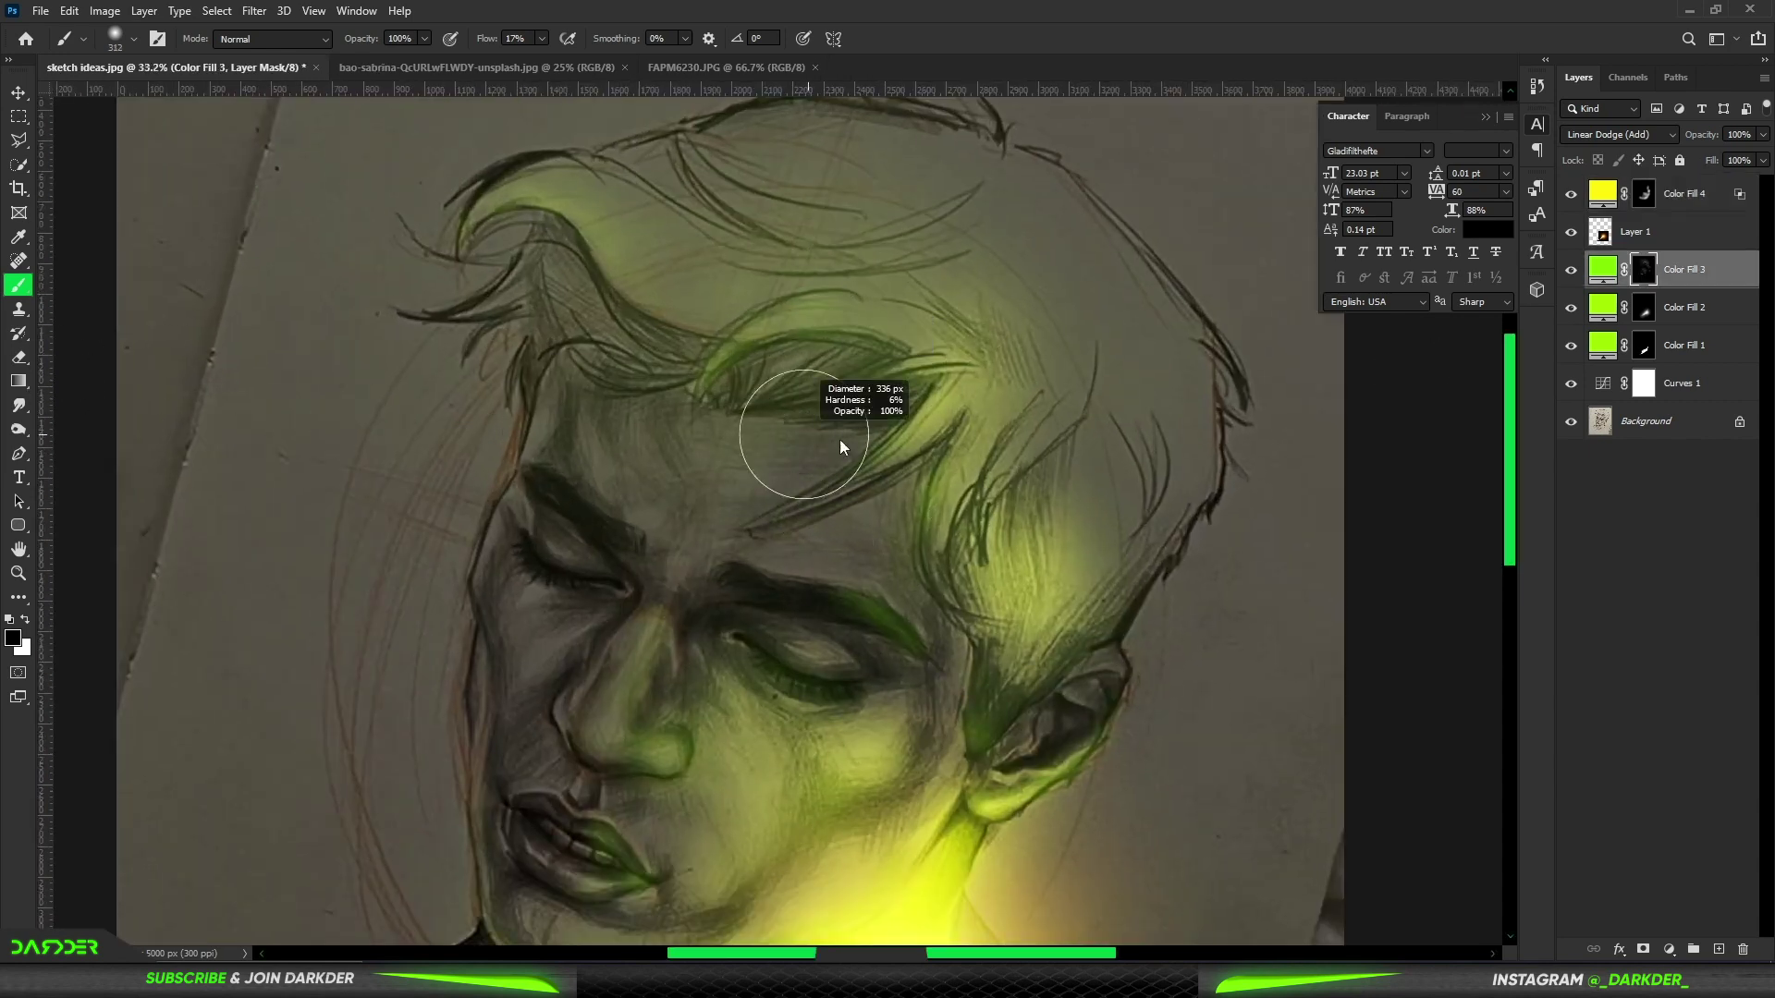
scroll(684, 361, "down", 2)
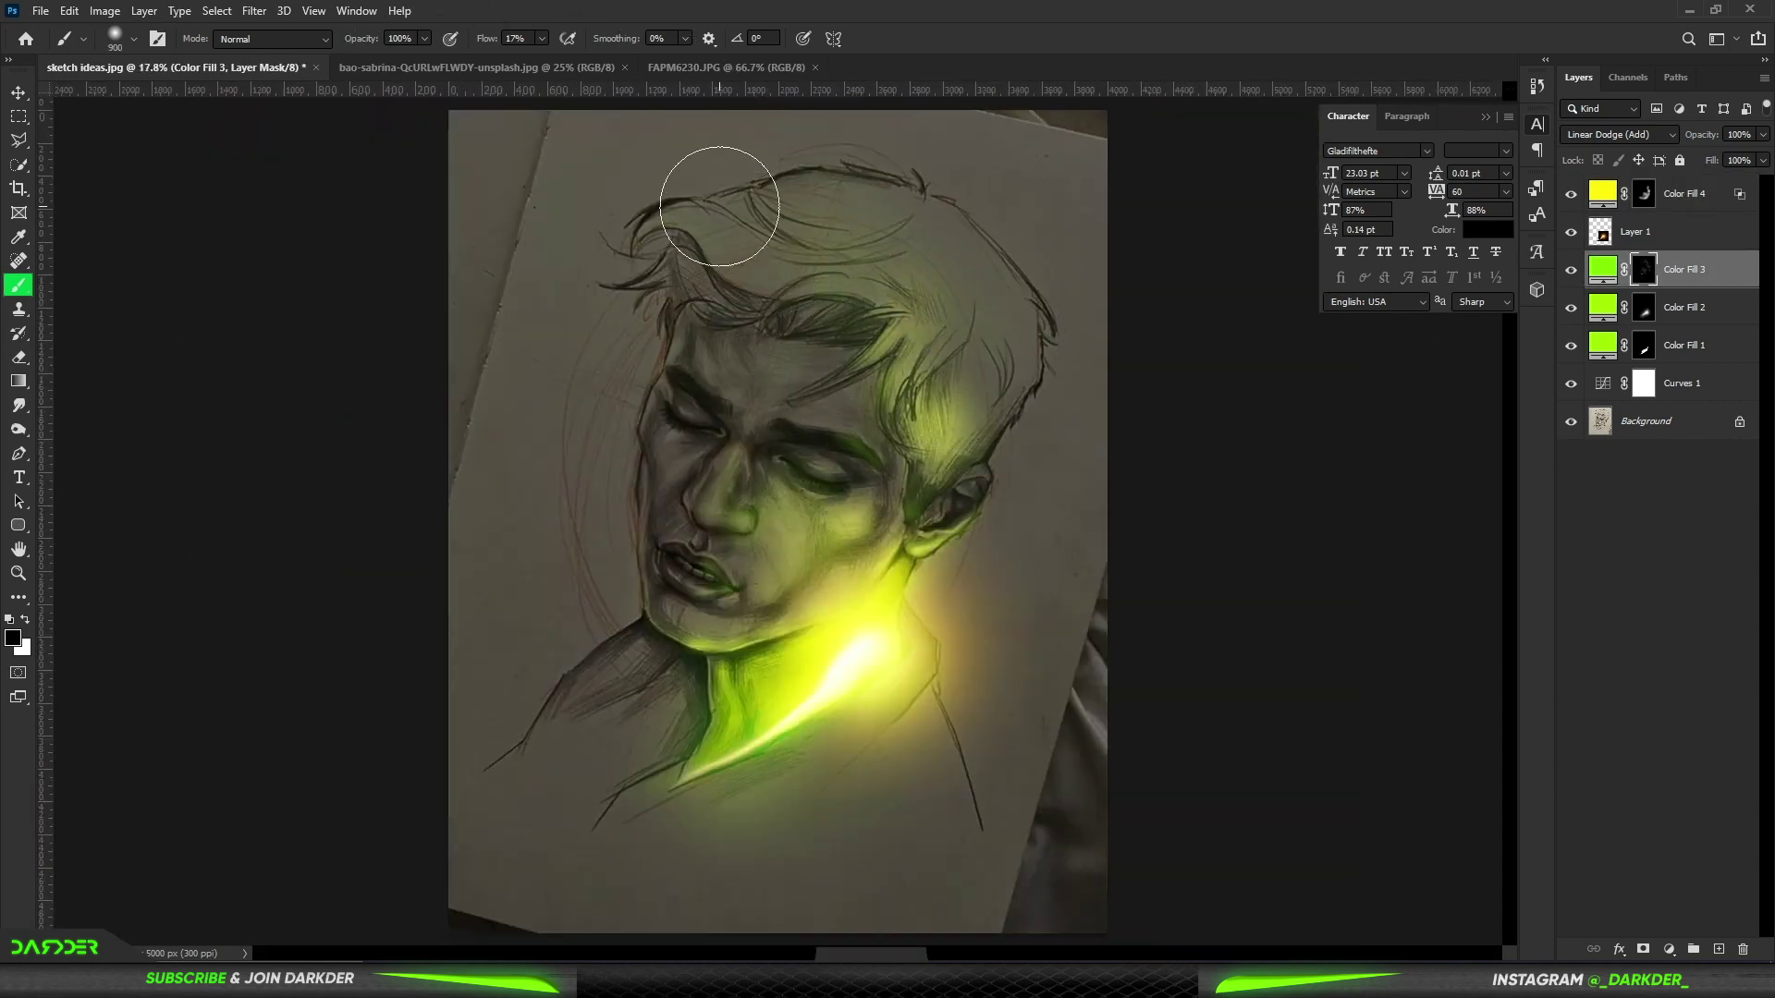
scroll(991, 389, "down", 2)
scroll(844, 753, "up", 2)
scroll(1038, 705, "up", 1)
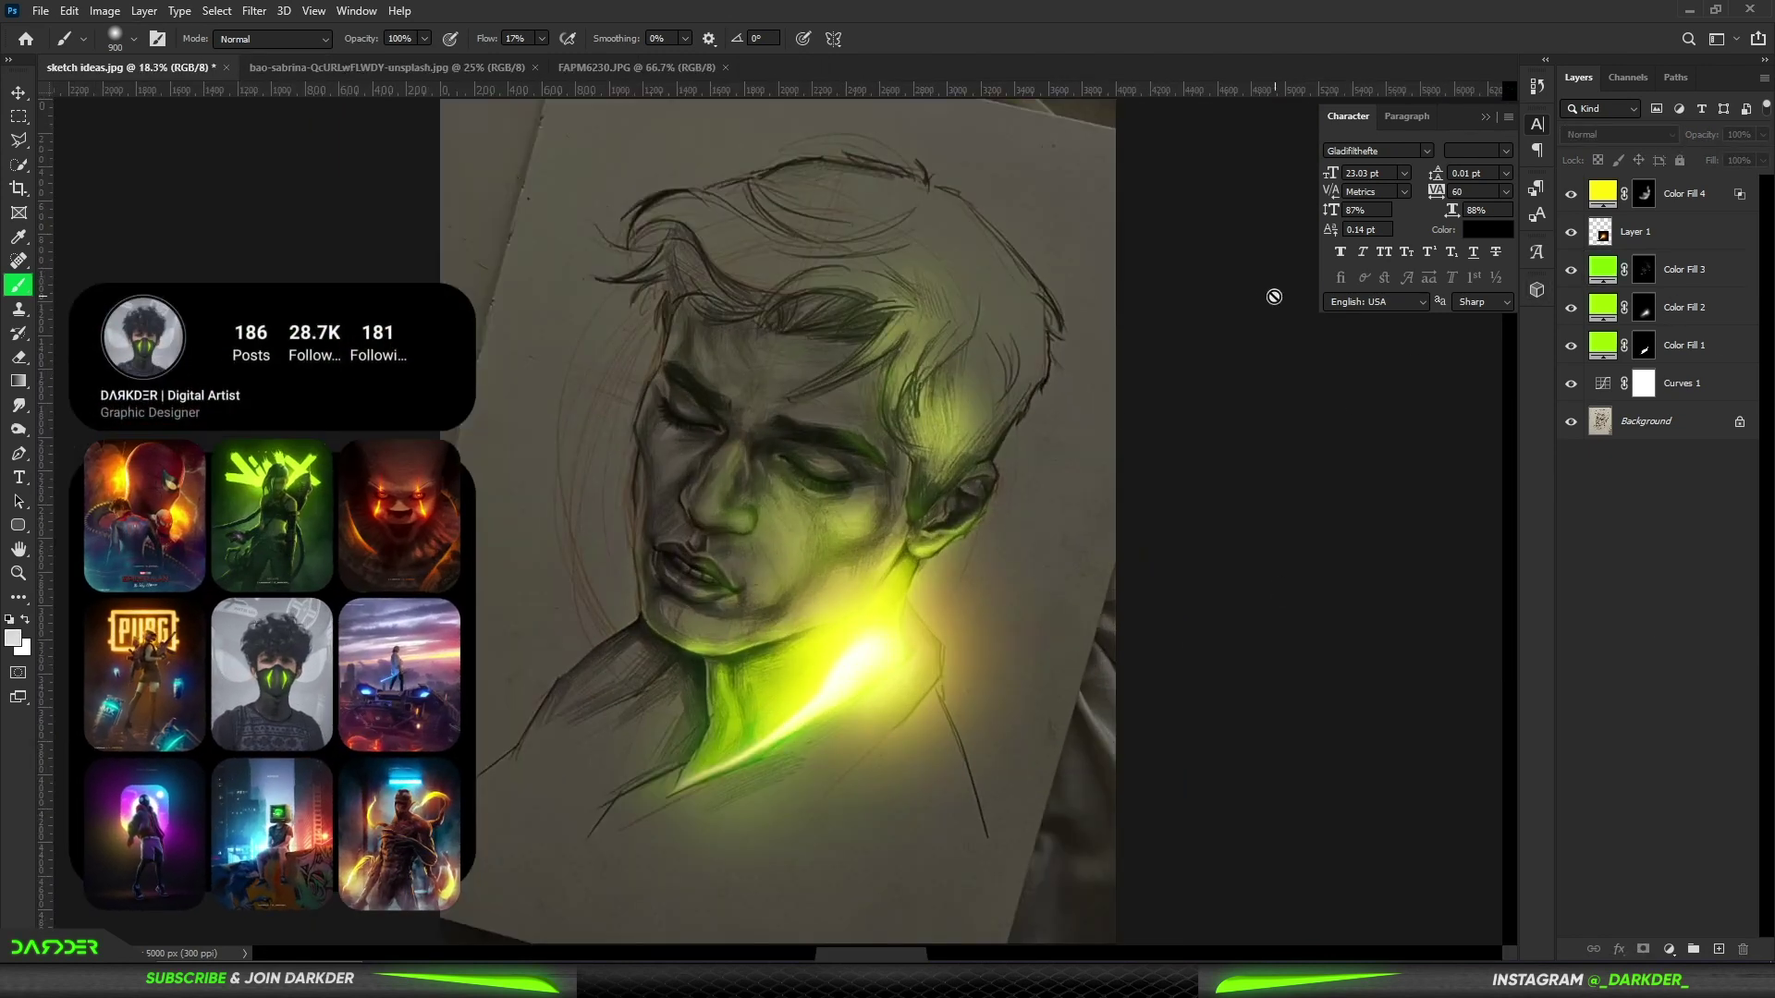
- Add a Black & White adjustment above Curves 1 with lowered Reds and Yellows, then close FAPM6230.JPG
left_click(1683, 193)
left_click(1682, 383)
left_click(1669, 949)
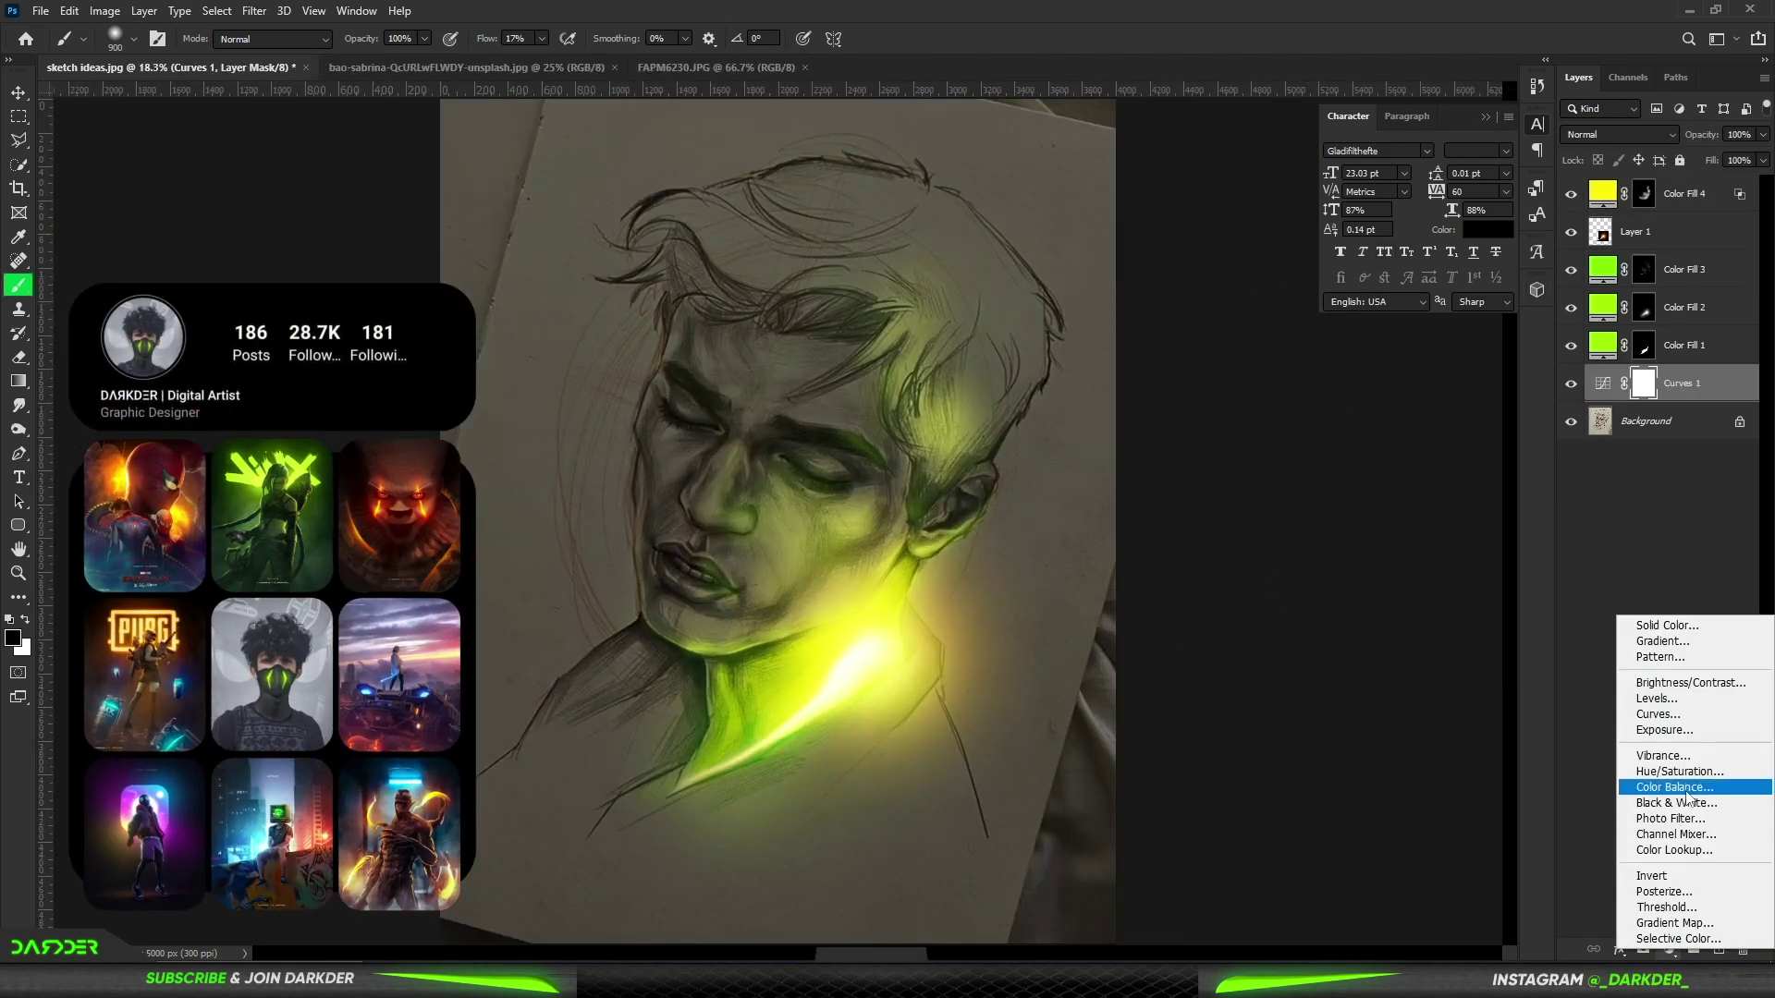
left_click(1654, 809)
mouse_move(1002, 719)
left_mouse_down()
mouse_move(964, 719)
mouse_move(983, 756)
left_mouse_up()
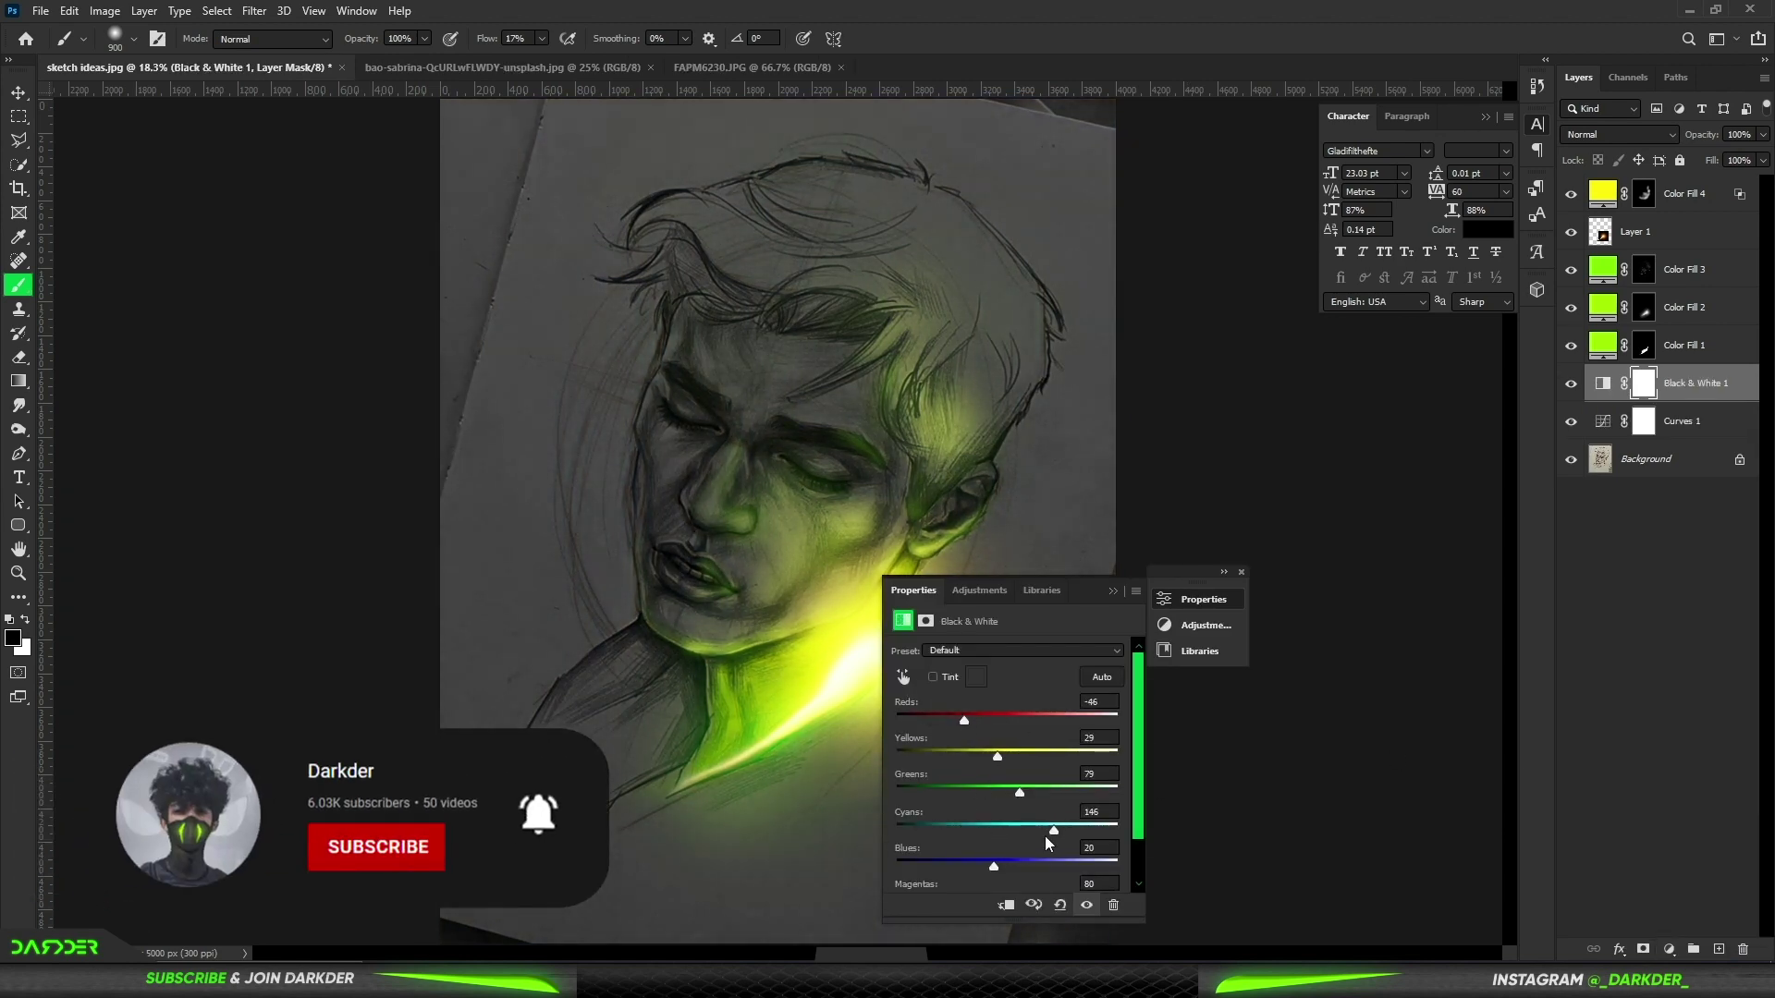
left_click(1111, 592)
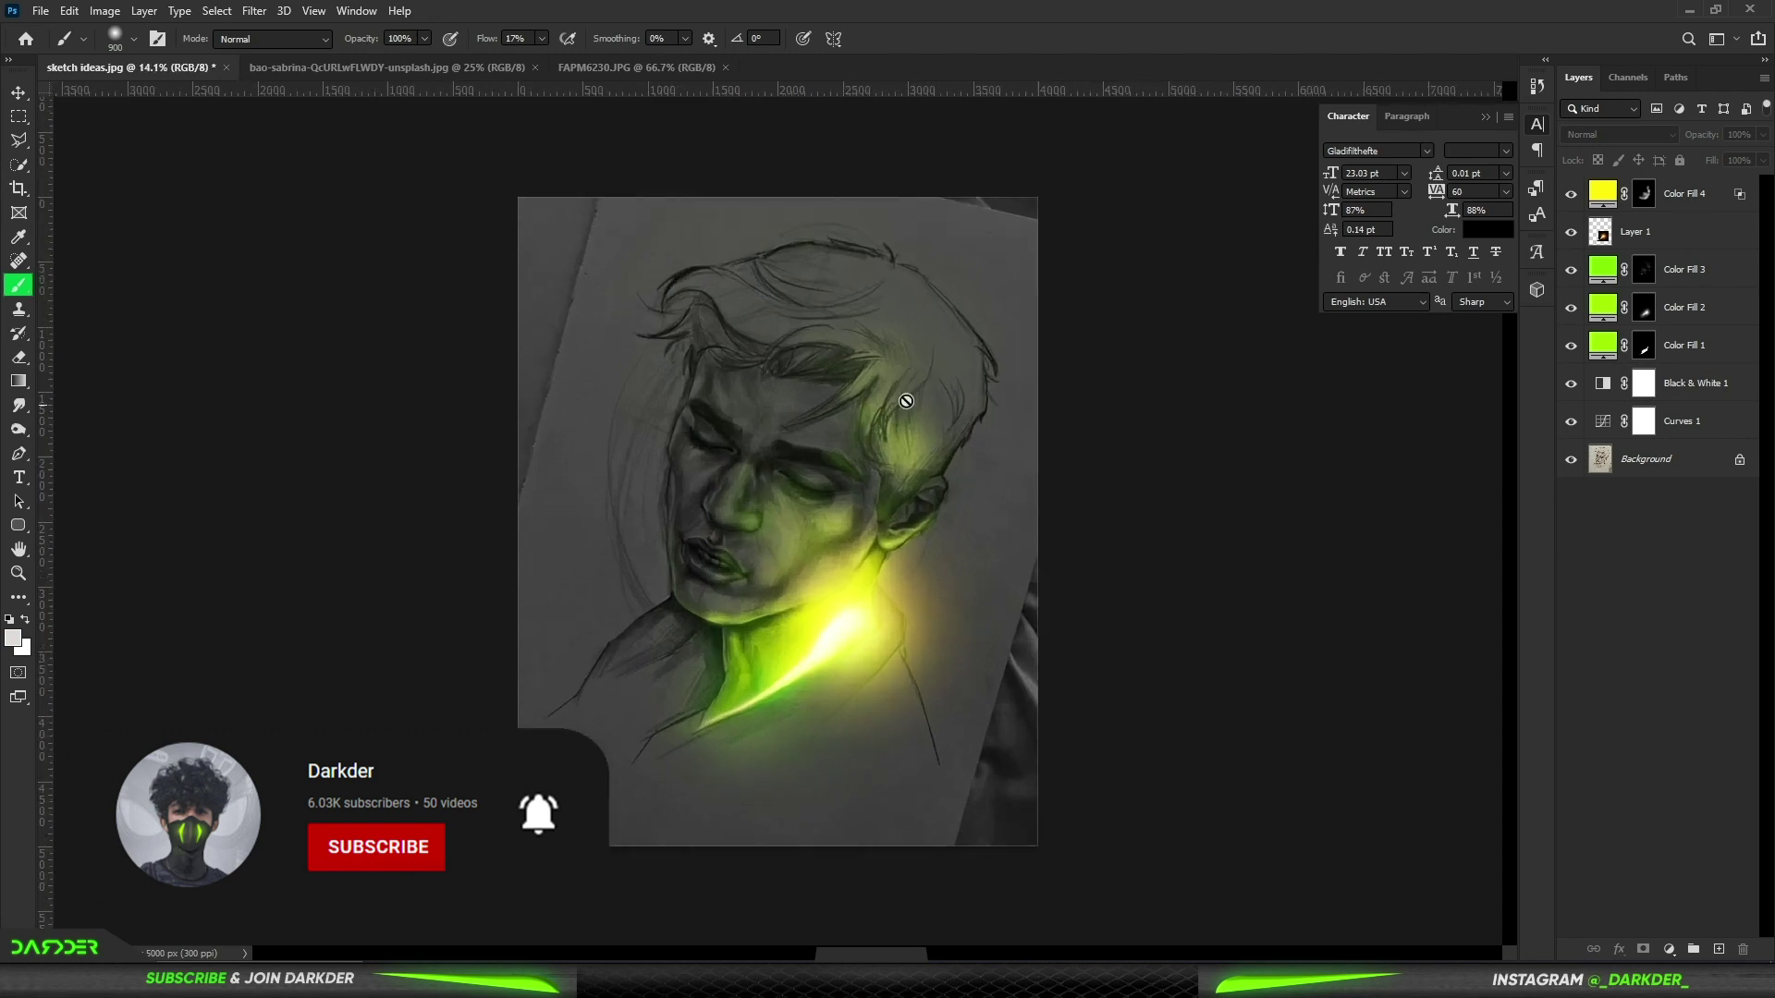
left_click(726, 71)
- With the Dodge Tool and a larger brush, brighten the nose tip and bridge
right_click(17, 428)
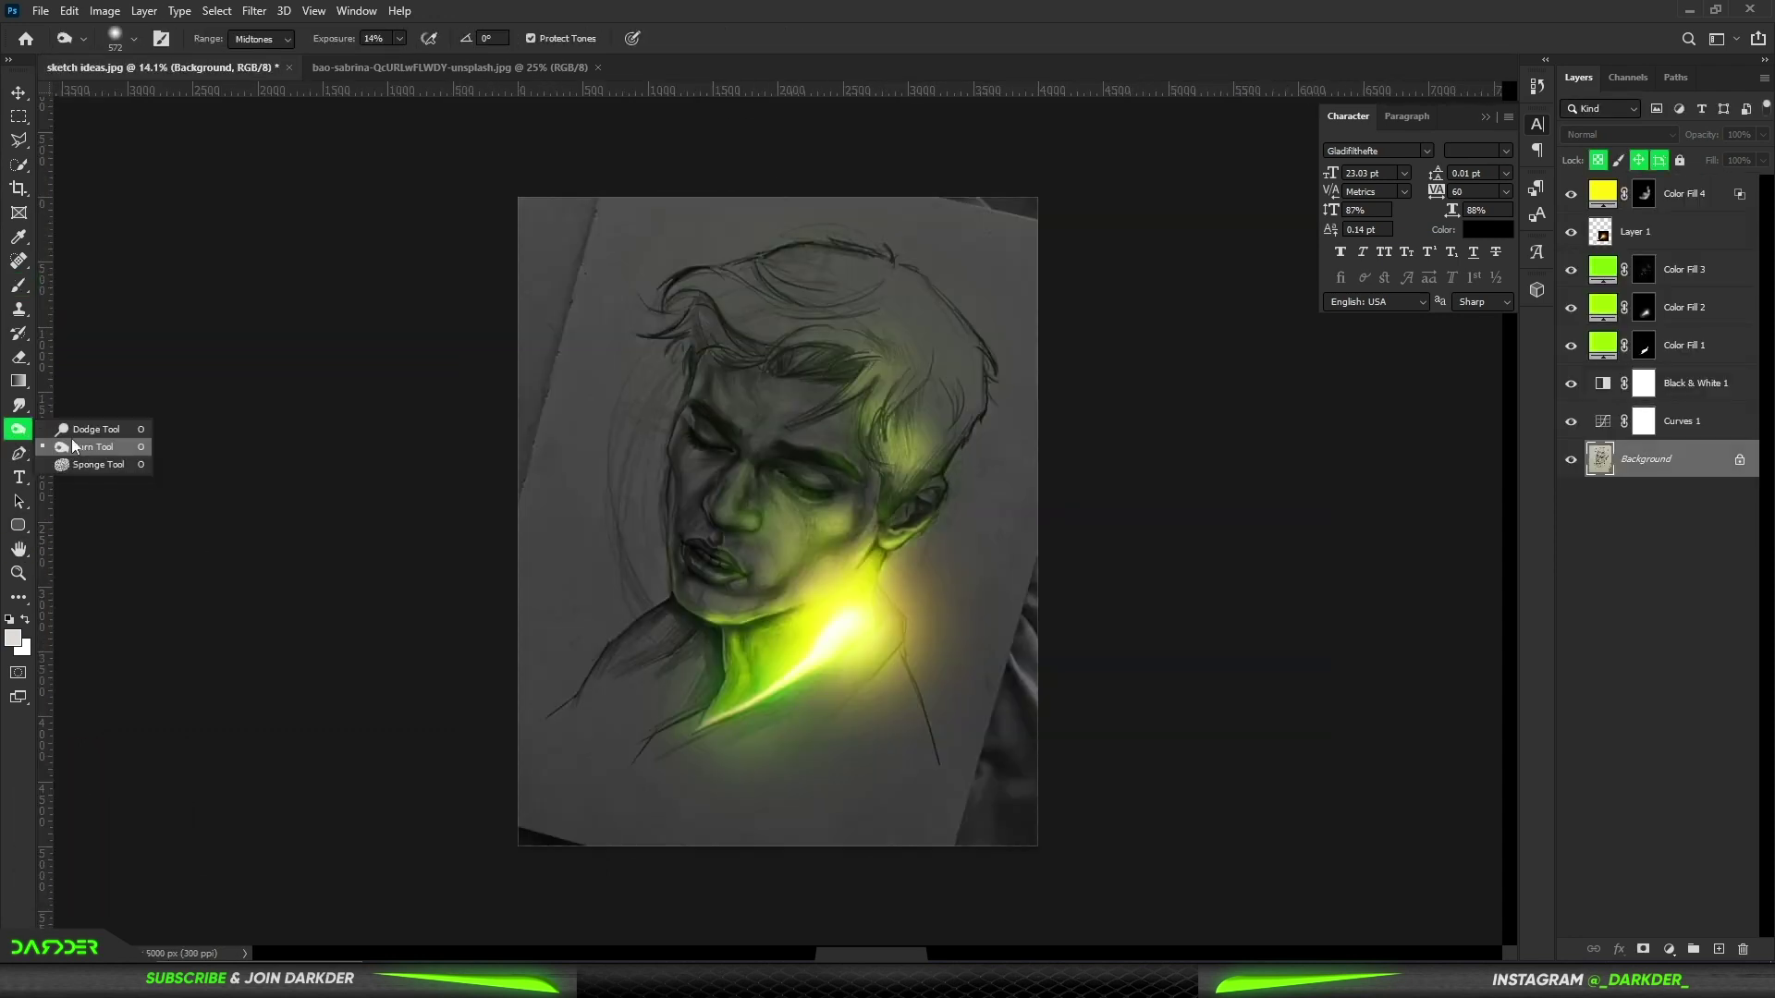
left_click(74, 435)
scroll(739, 548, "up", 5)
scroll(738, 549, "up", 1)
key("bracketright")
key("bracketright")
key("bracketright")
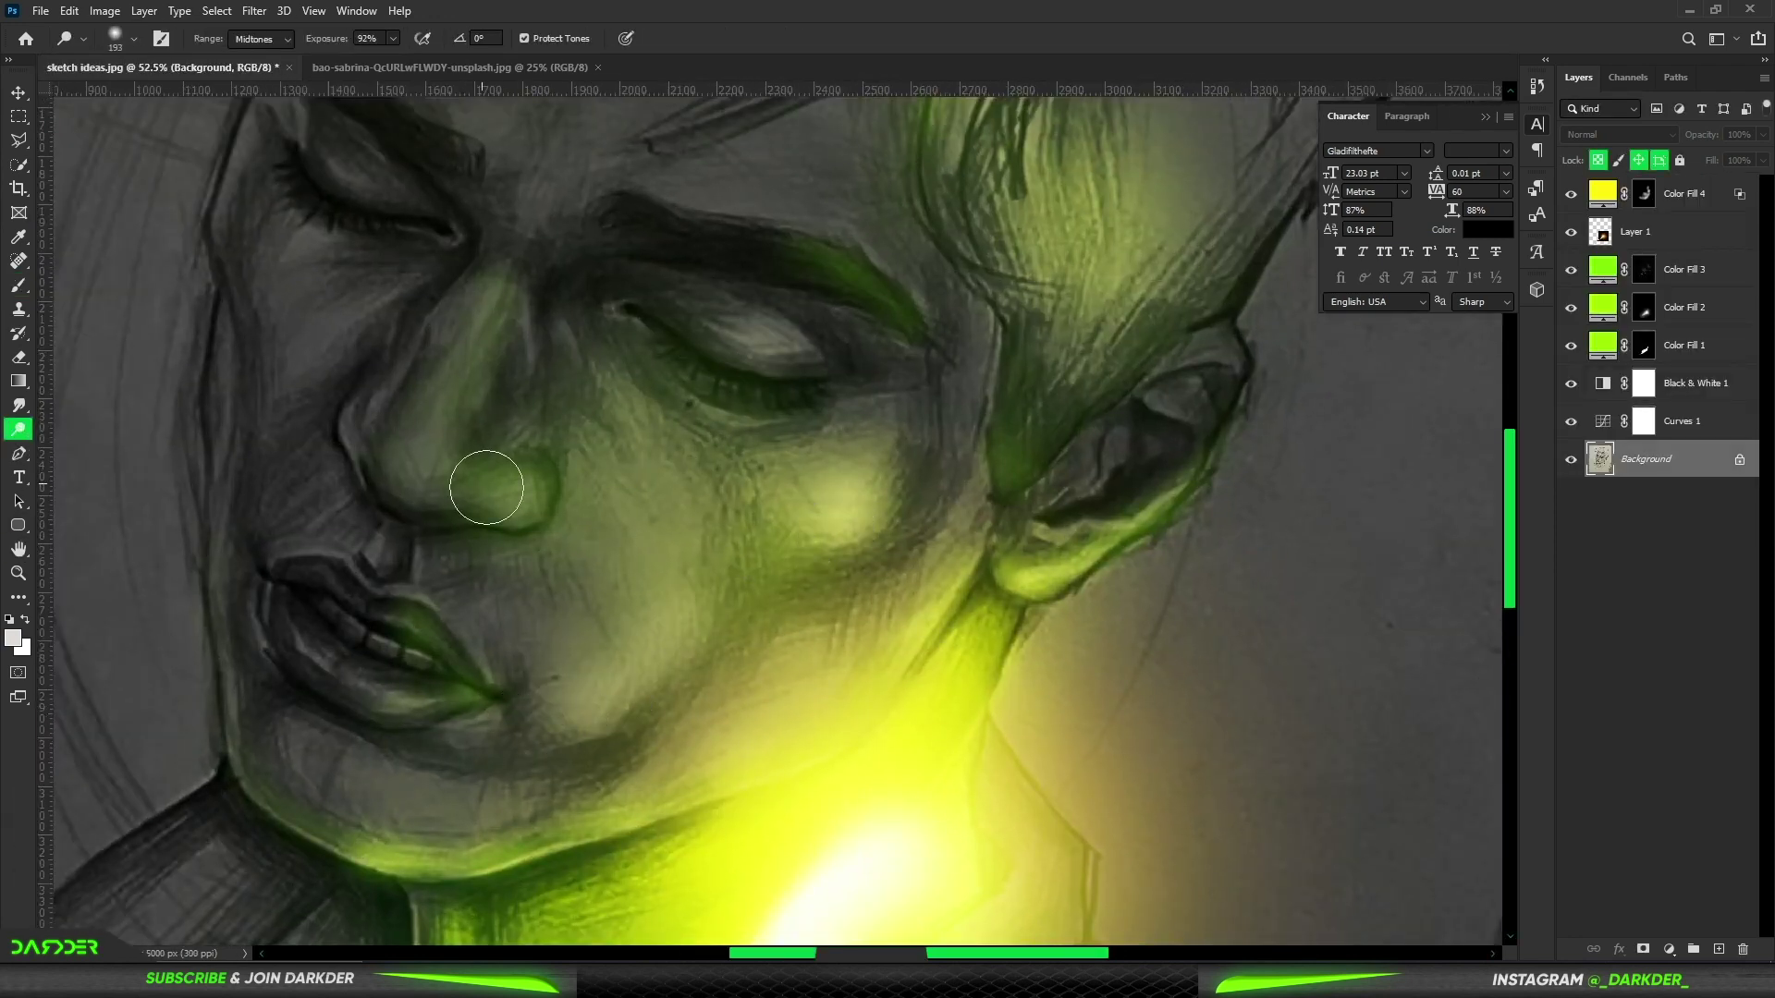
left_click_drag(502, 510, 526, 209)
scroll(1033, 595, "down", 3)
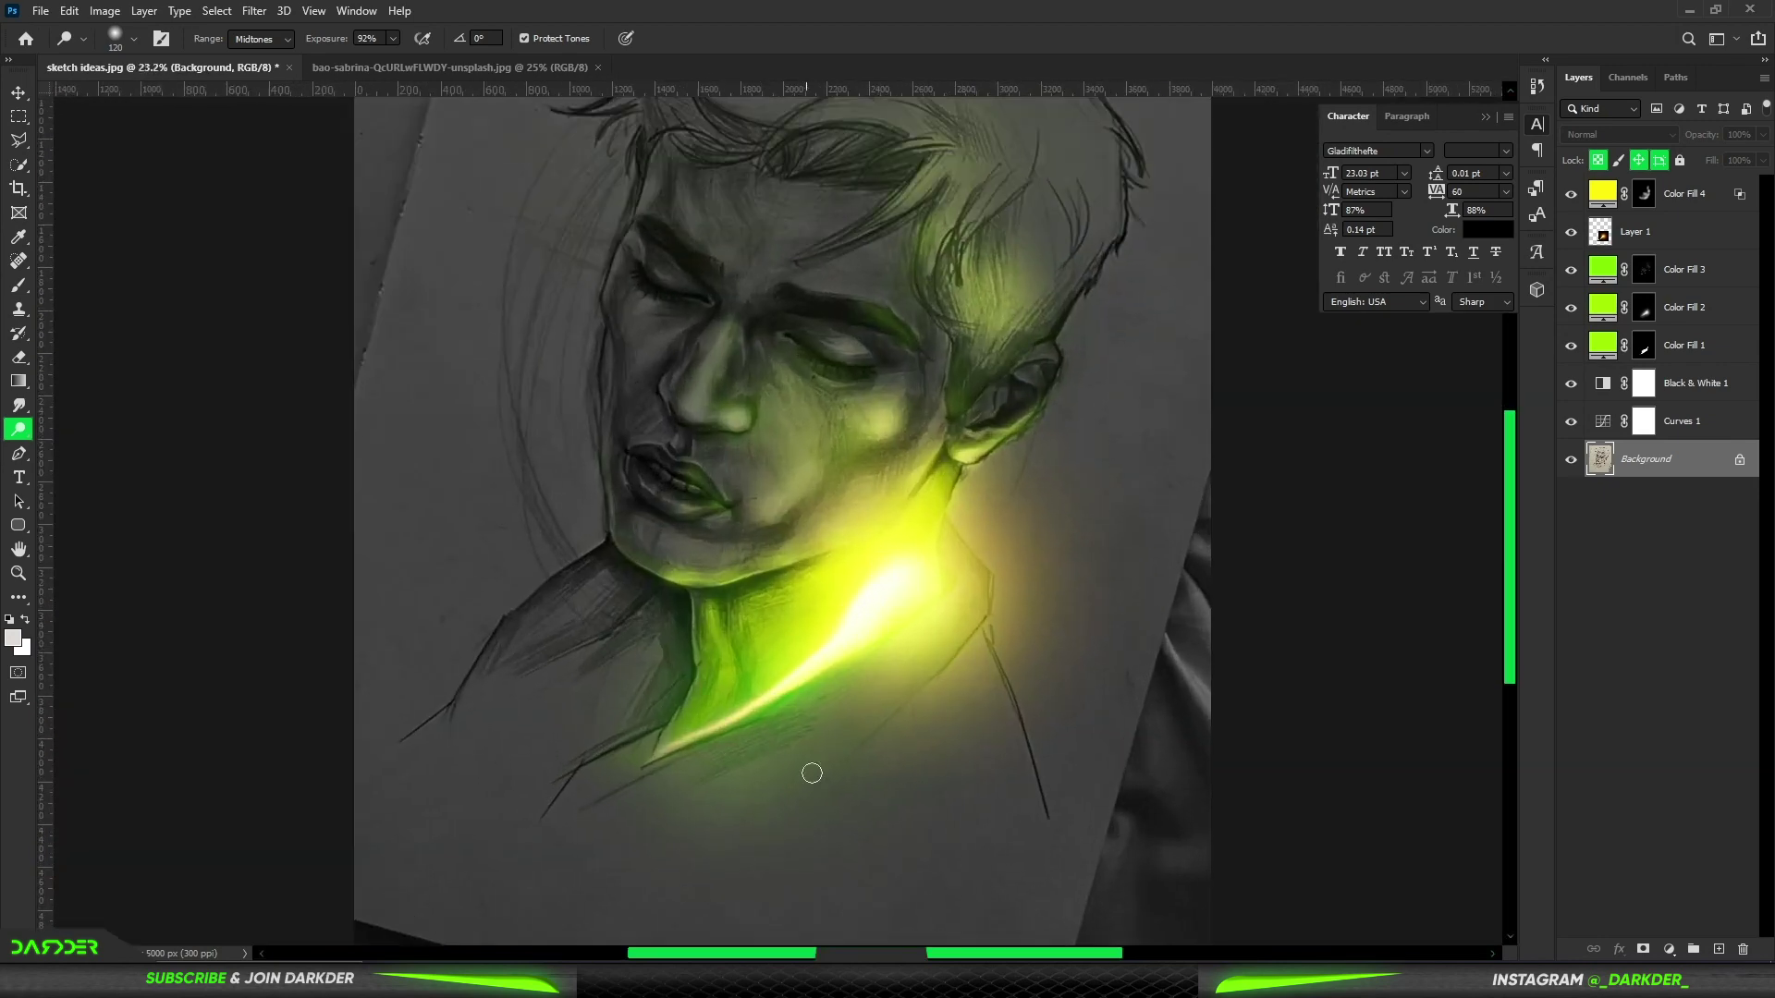
scroll(808, 773, "up", 1)
scroll(871, 333, "up", 3)
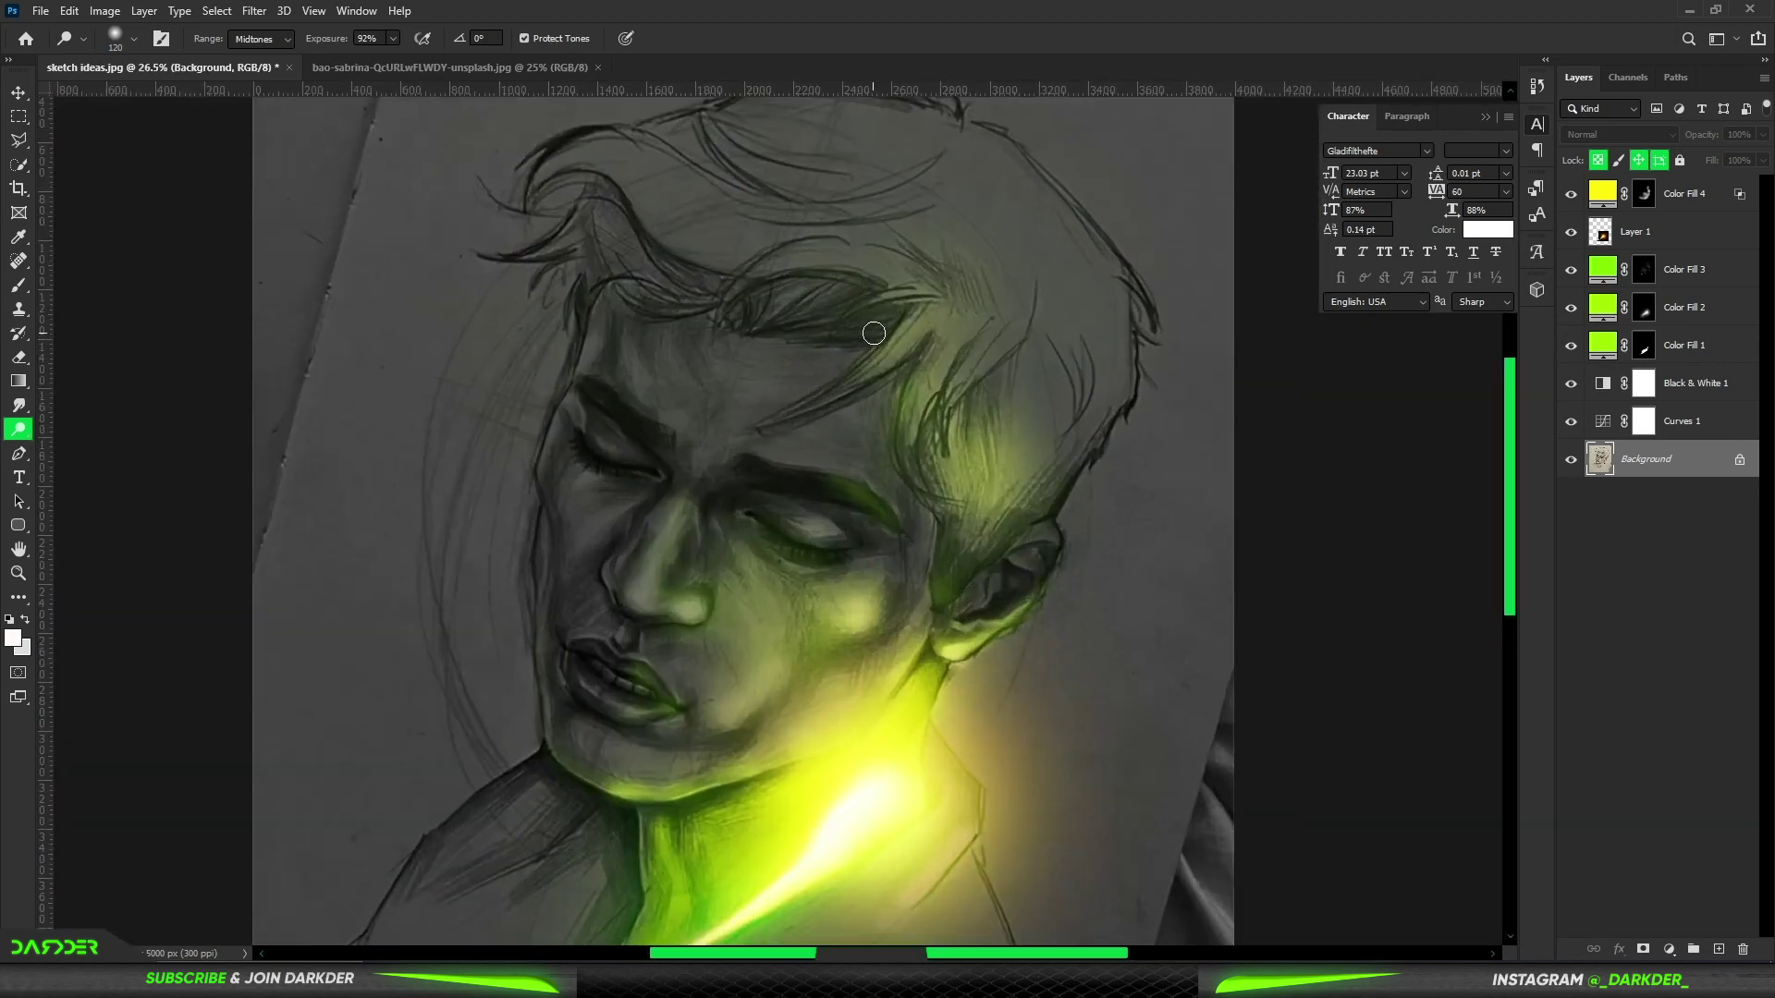
scroll(872, 333, "up", 2)
- Dodge the green-lit hair strands on the right and the upper strand
left_click_drag(859, 508, 932, 697)
left_click_drag(1128, 411, 1021, 601)
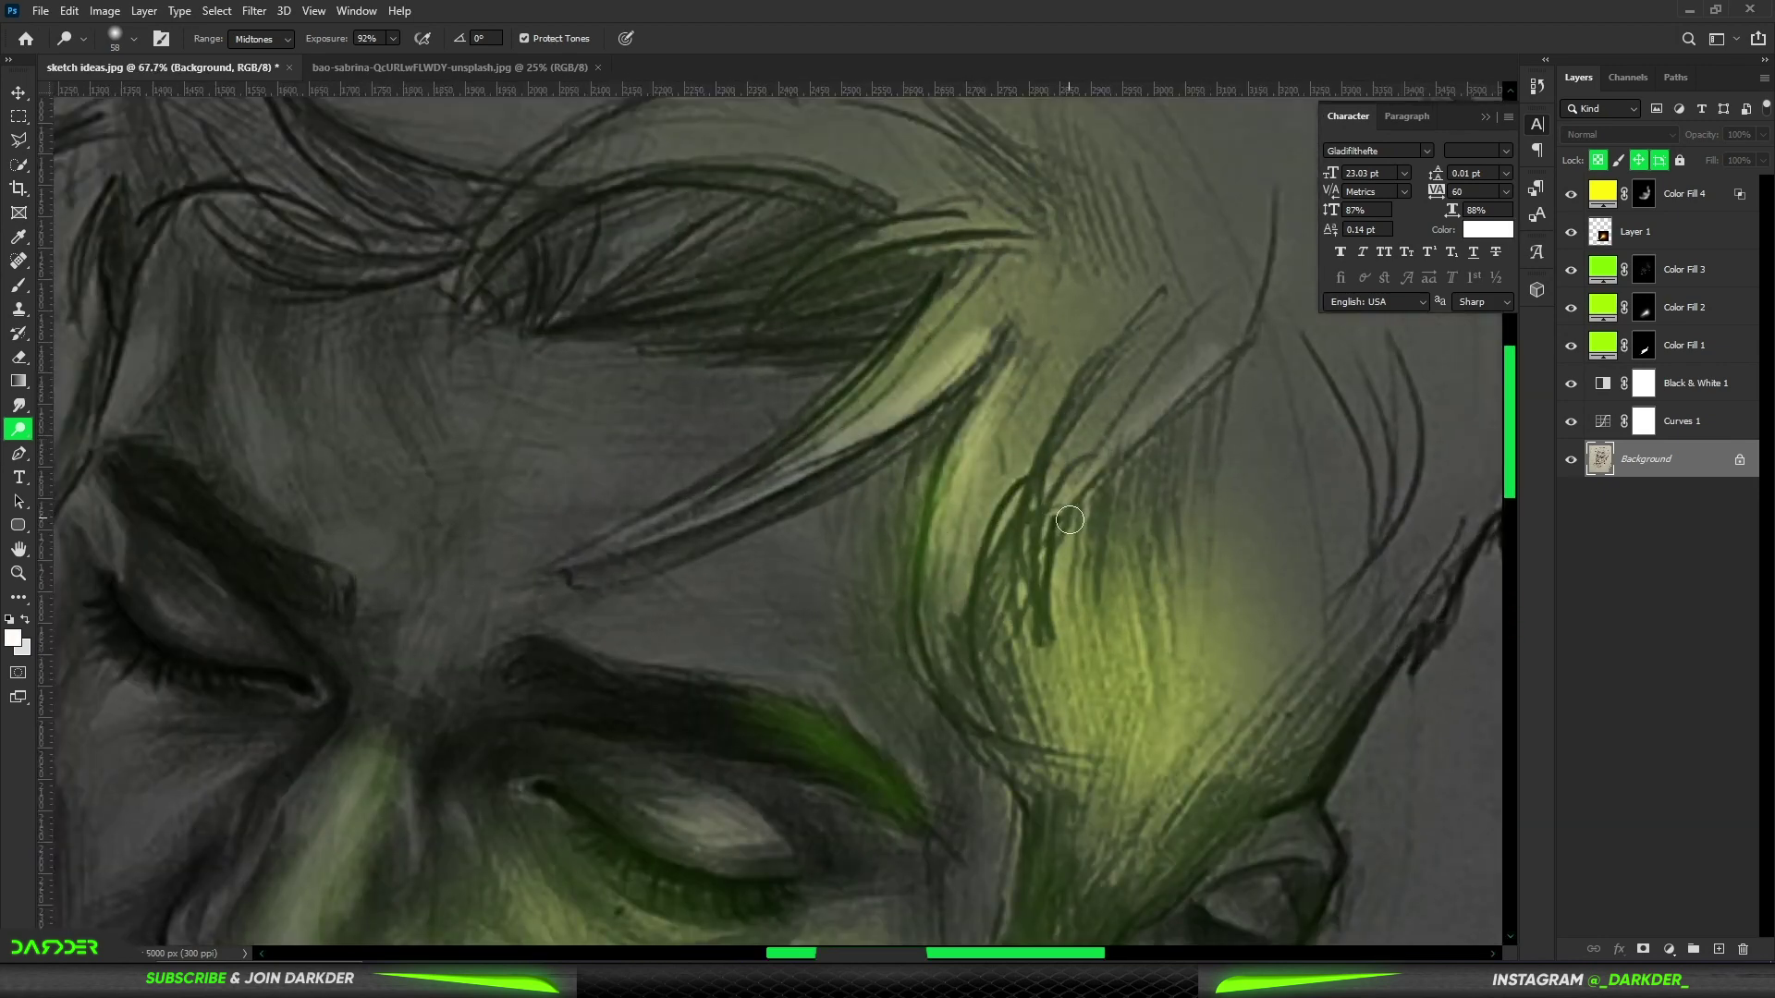
scroll(1021, 601, "down", 5)
scroll(456, 467, "up", 5)
left_click_drag(456, 466, 578, 402)
scroll(706, 542, "down", 5)
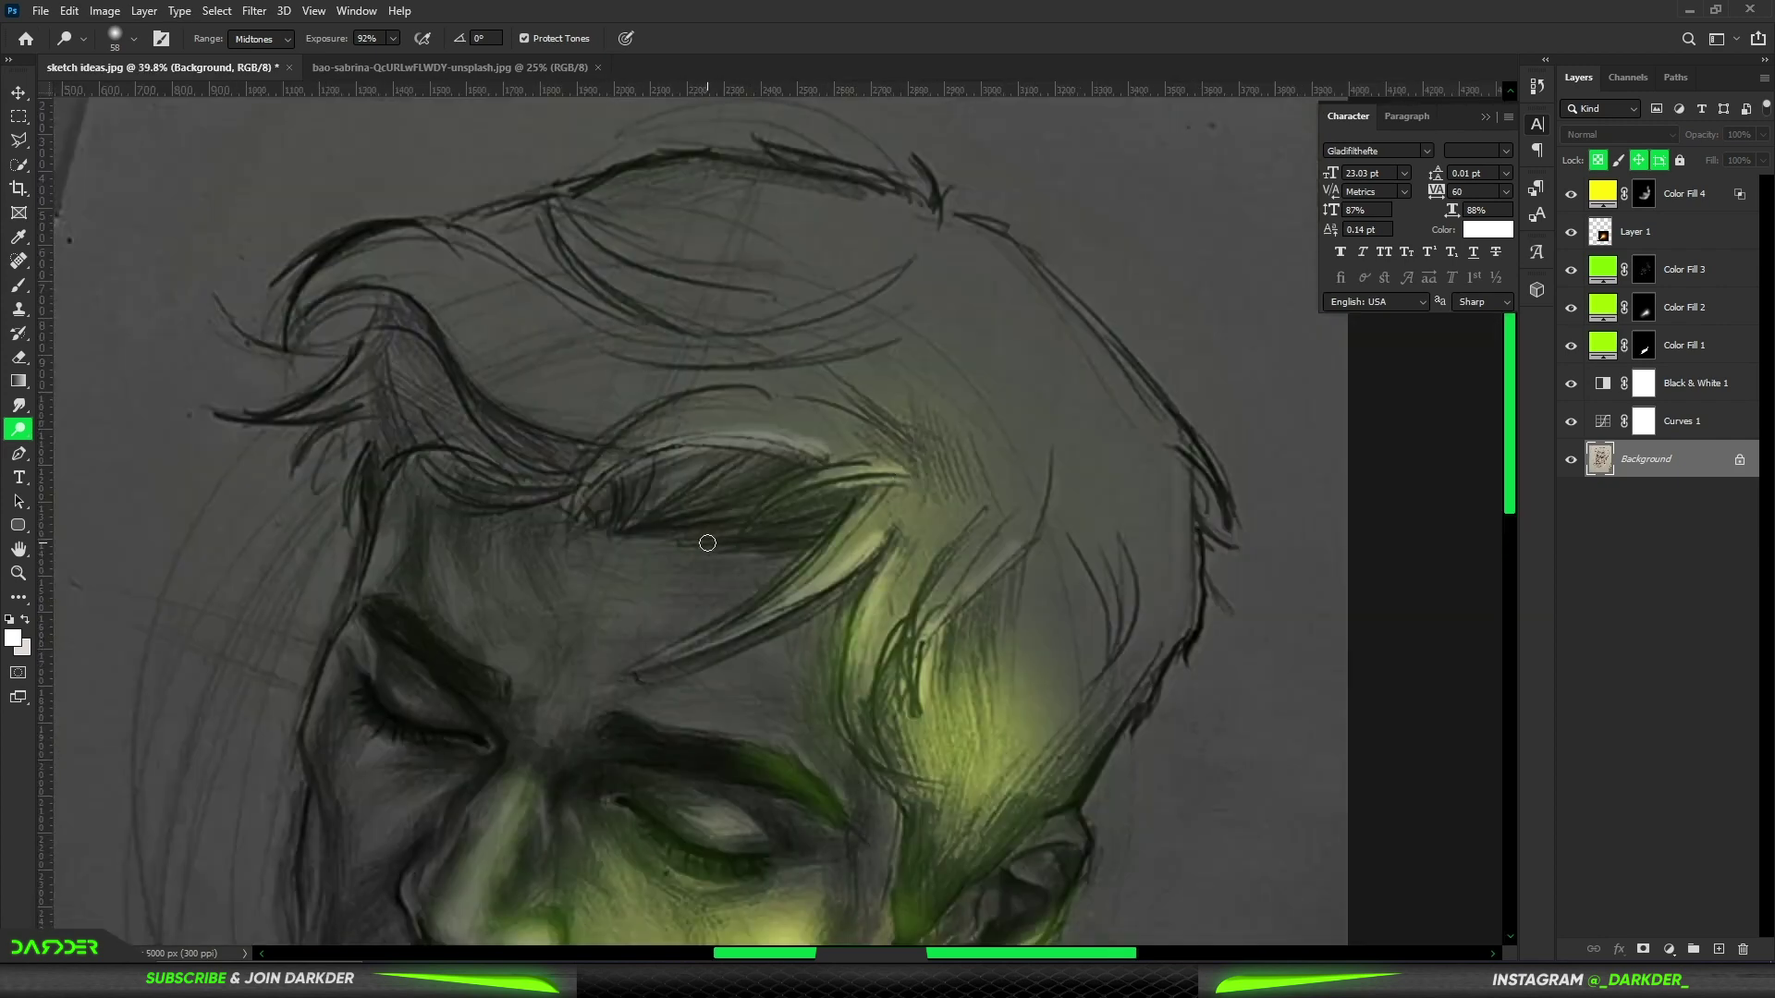
scroll(490, 262, "up", 5)
- With a bigger brush, dodge the nose tip and glowing cheek, then enlarge the brush further
key("bracketright")
key("bracketright")
key("bracketright")
left_click_drag(610, 313, 658, 684)
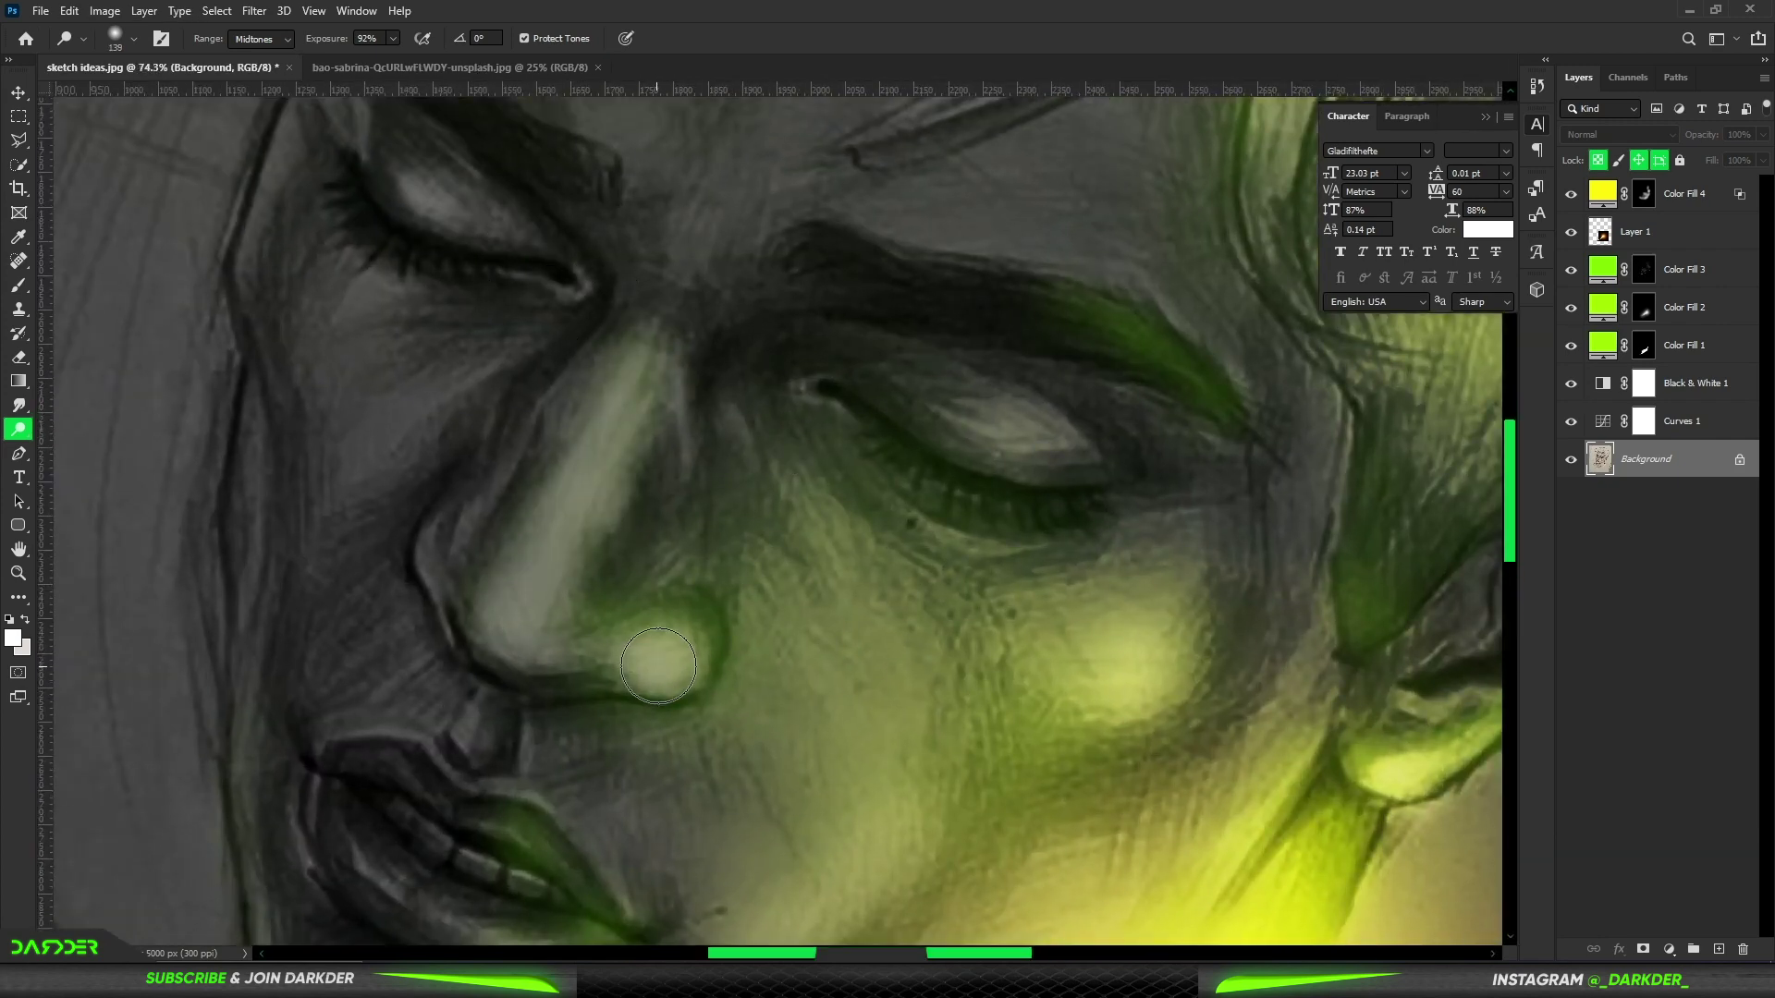
left_click_drag(1101, 673, 1151, 637)
scroll(861, 847, "down", 5)
key("bracketright")
key("bracketright")
key("bracketright")
scroll(837, 610, "up", 5)
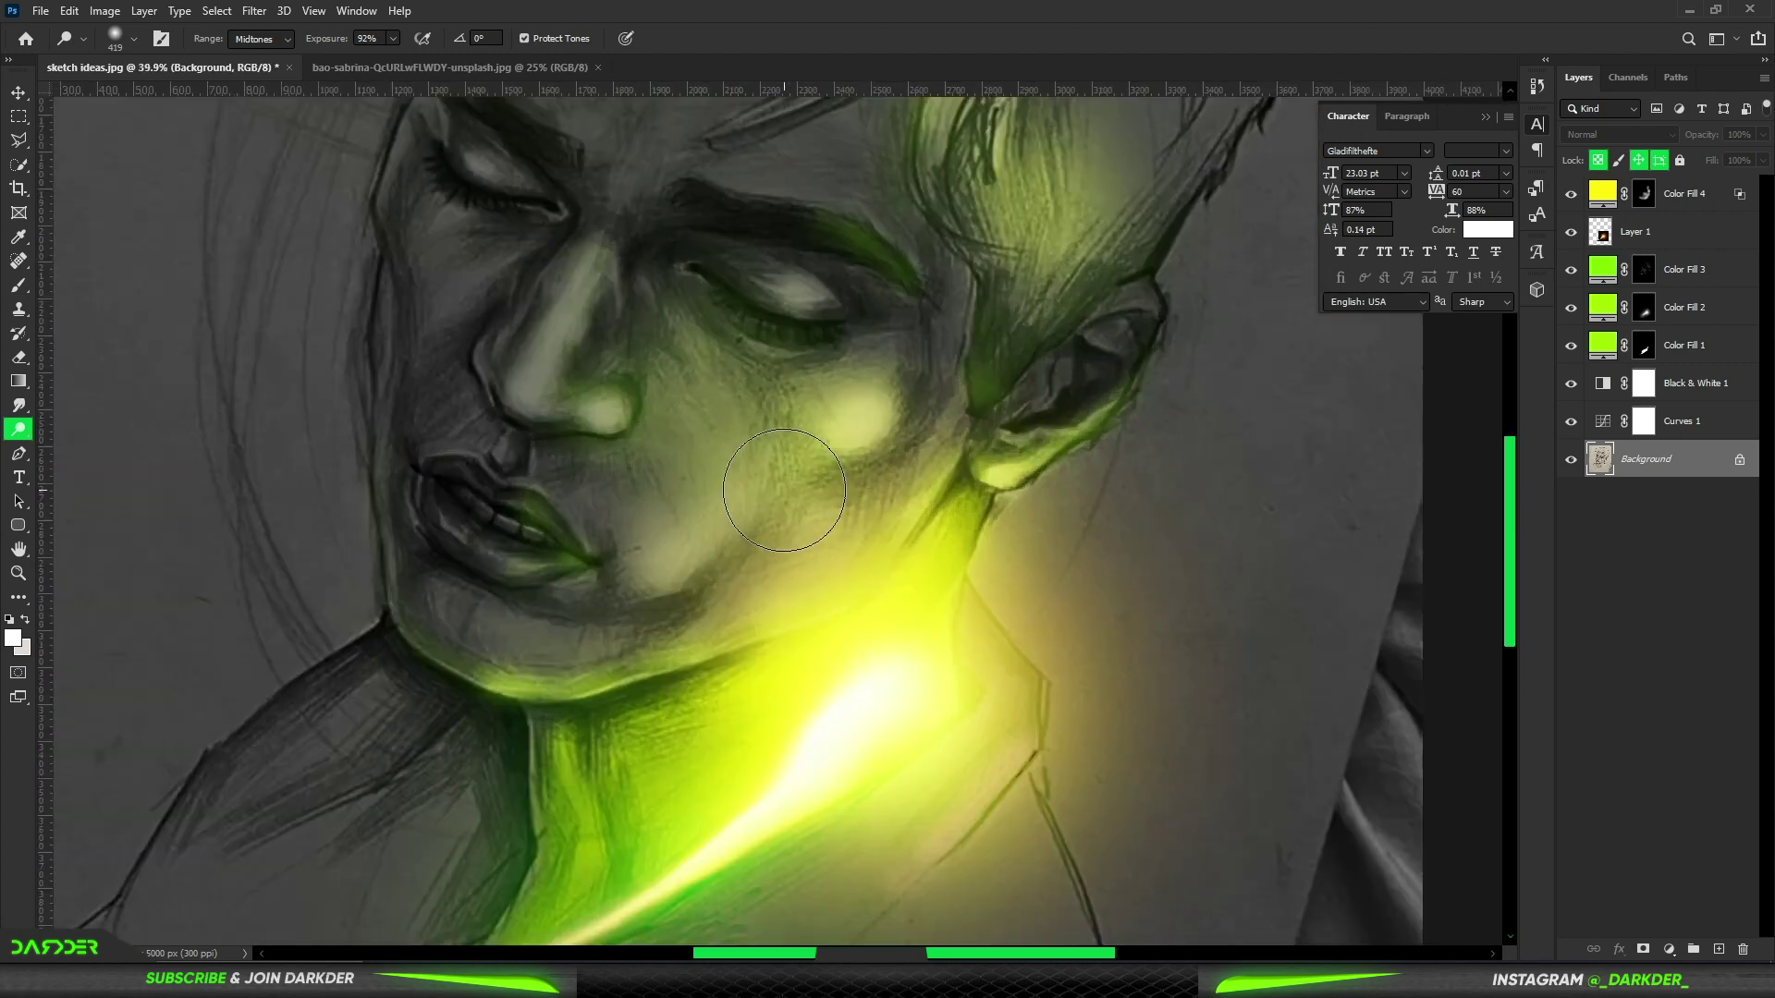
scroll(594, 625, "down", 5)
scroll(844, 550, "up", 4)
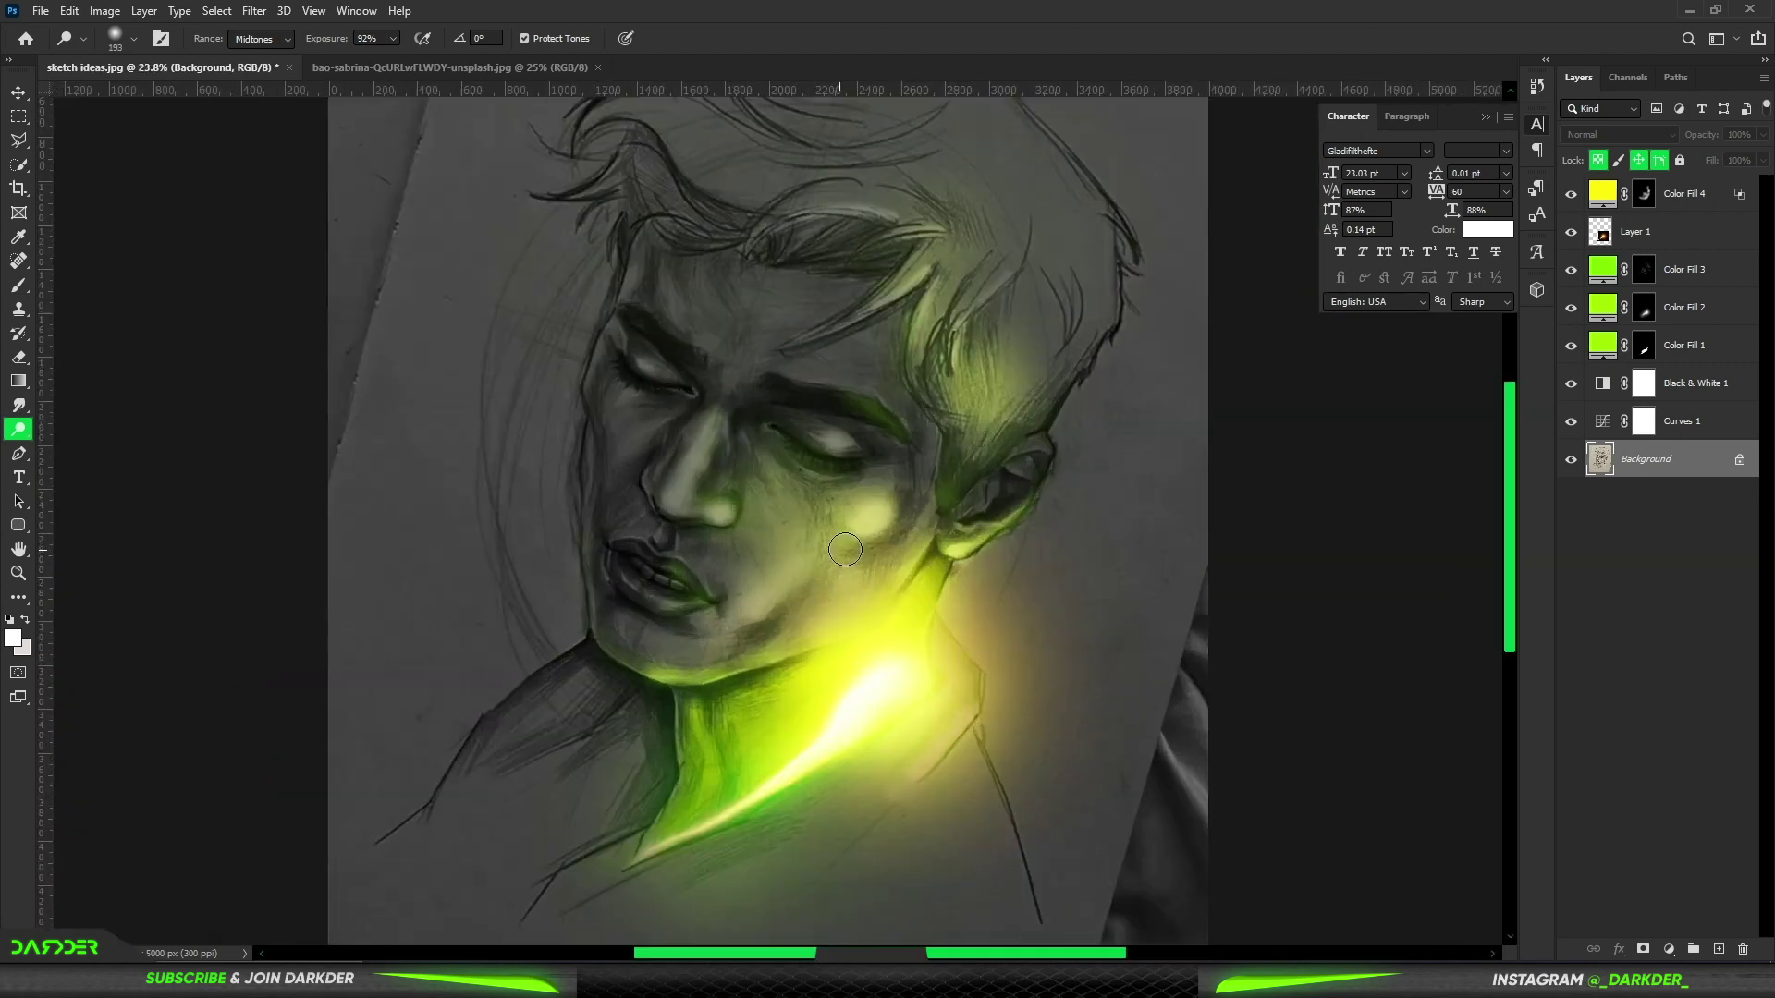
scroll(784, 607, "up", 2)
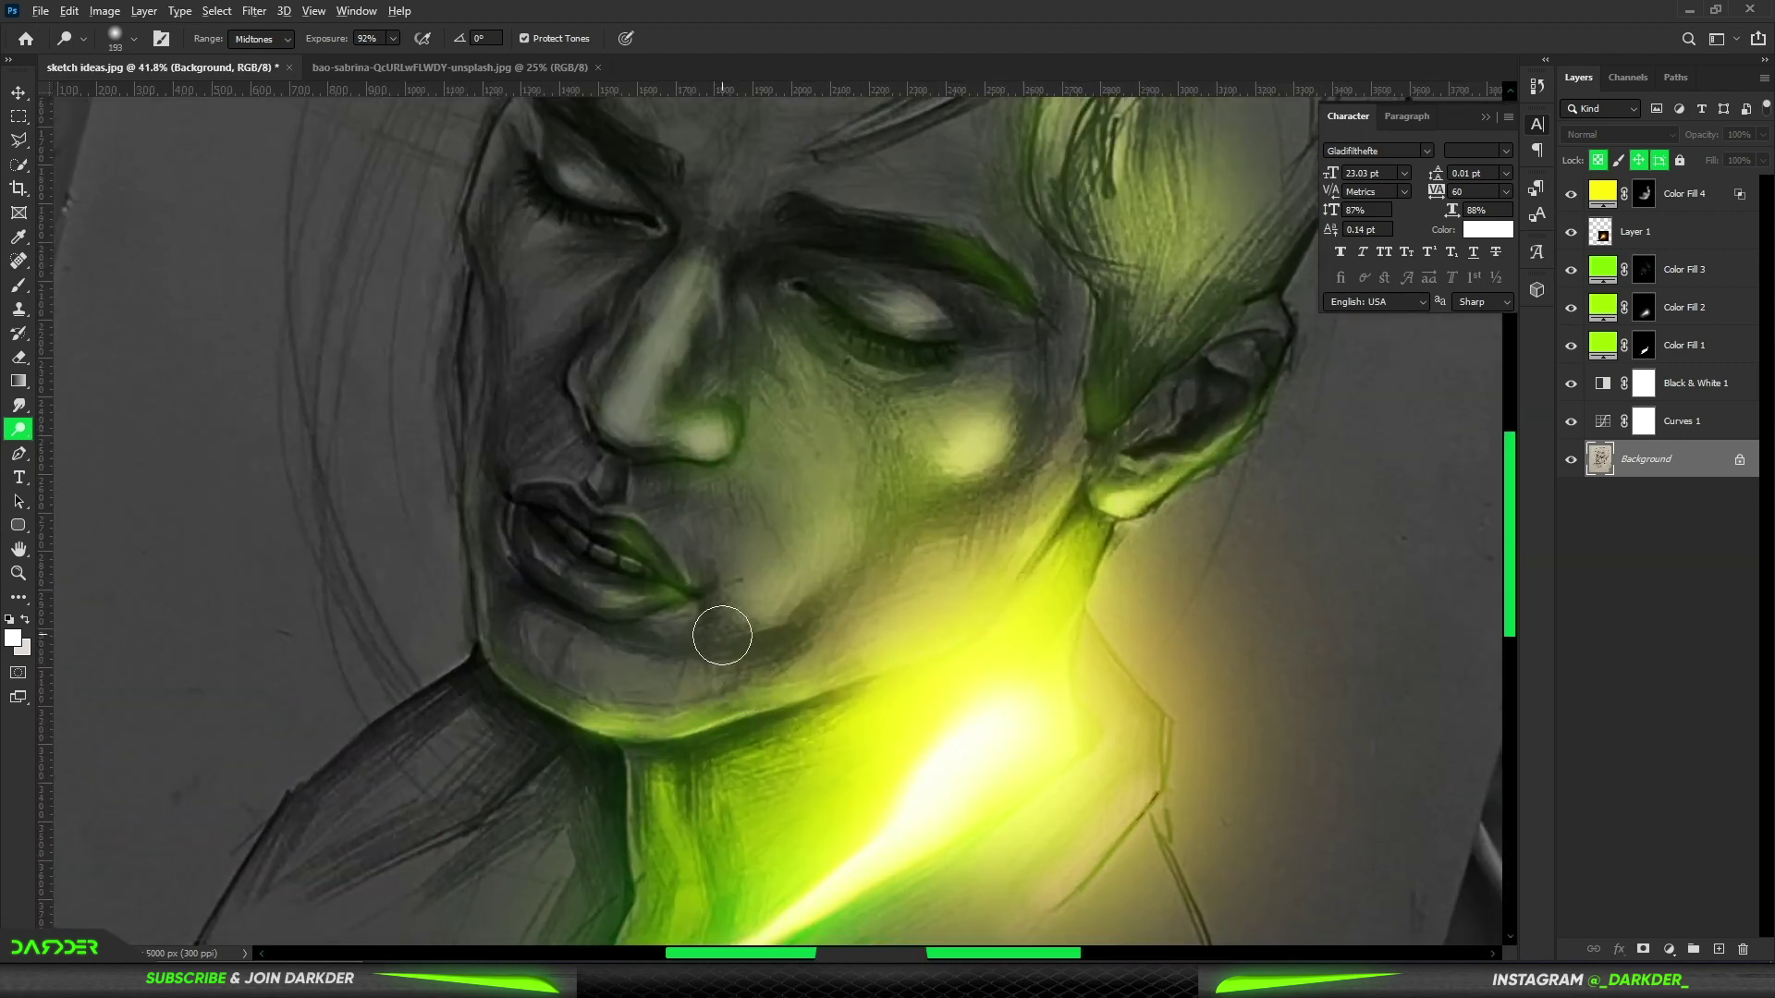
key("bracketright")
key("bracketright")
key("bracketright")
scroll(617, 704, "down", 3)
scroll(617, 704, "up", 3)
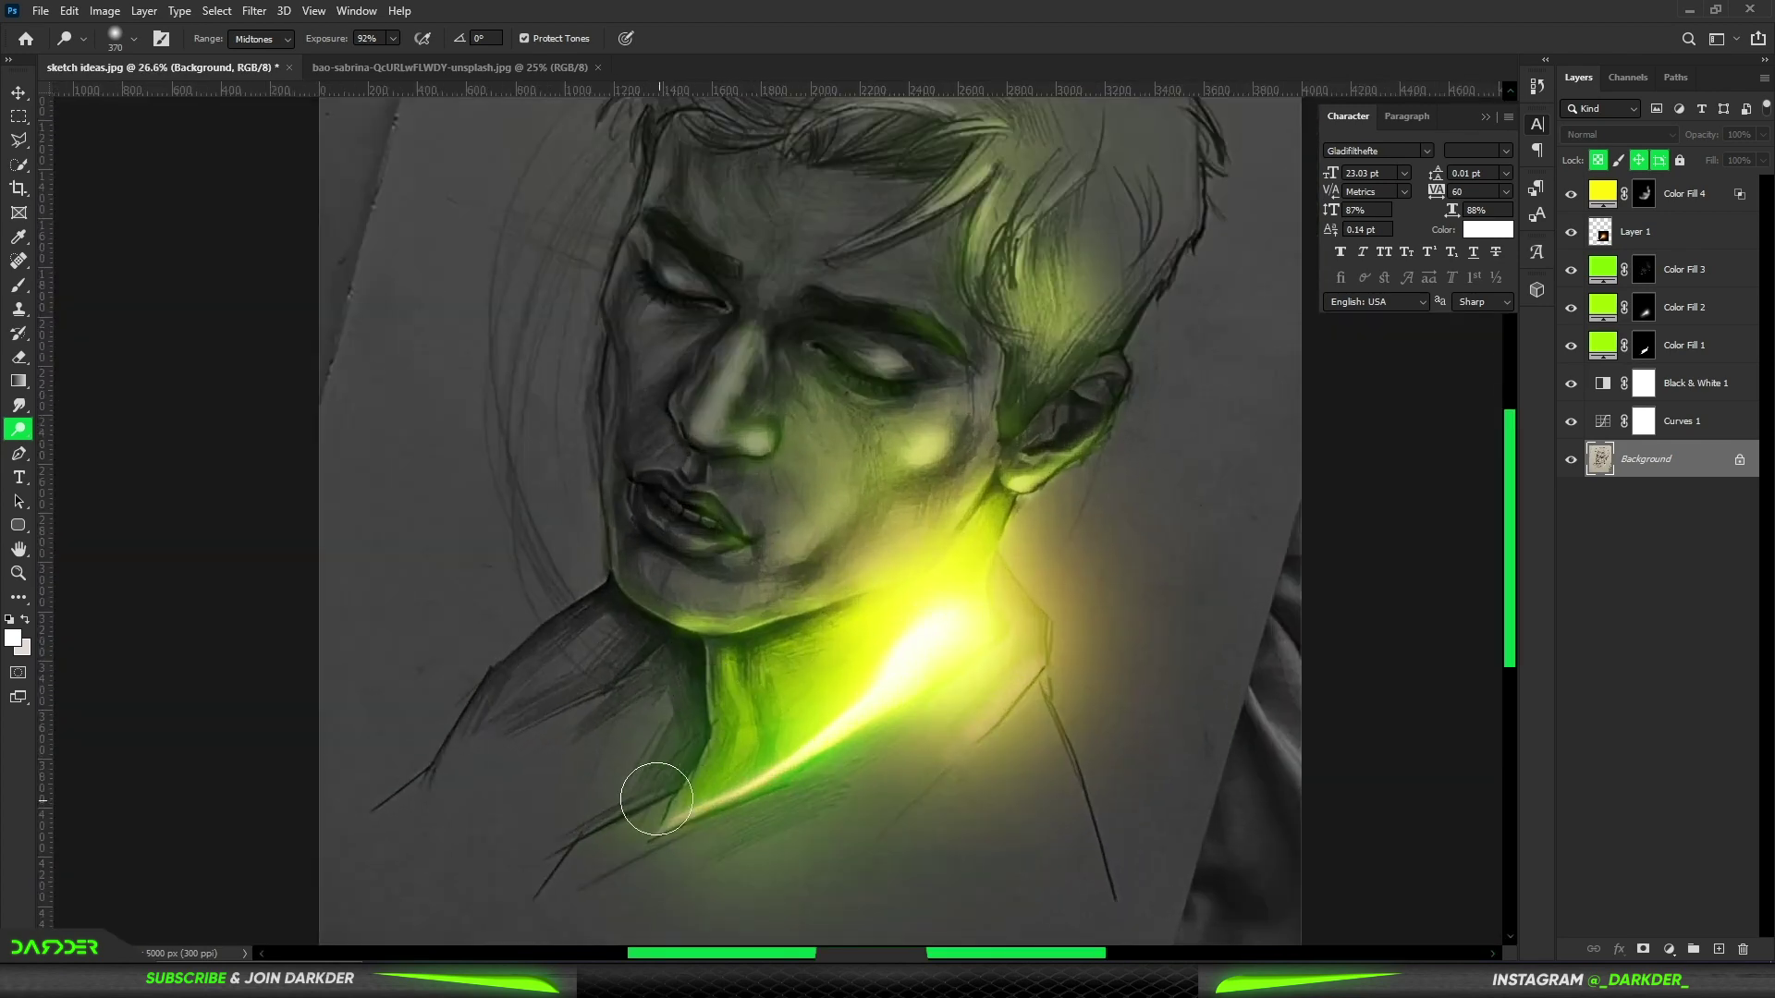
scroll(795, 762, "up", 2)
key("bracketright")
key("bracketright")
key("bracketright")
scroll(962, 705, "down", 3)
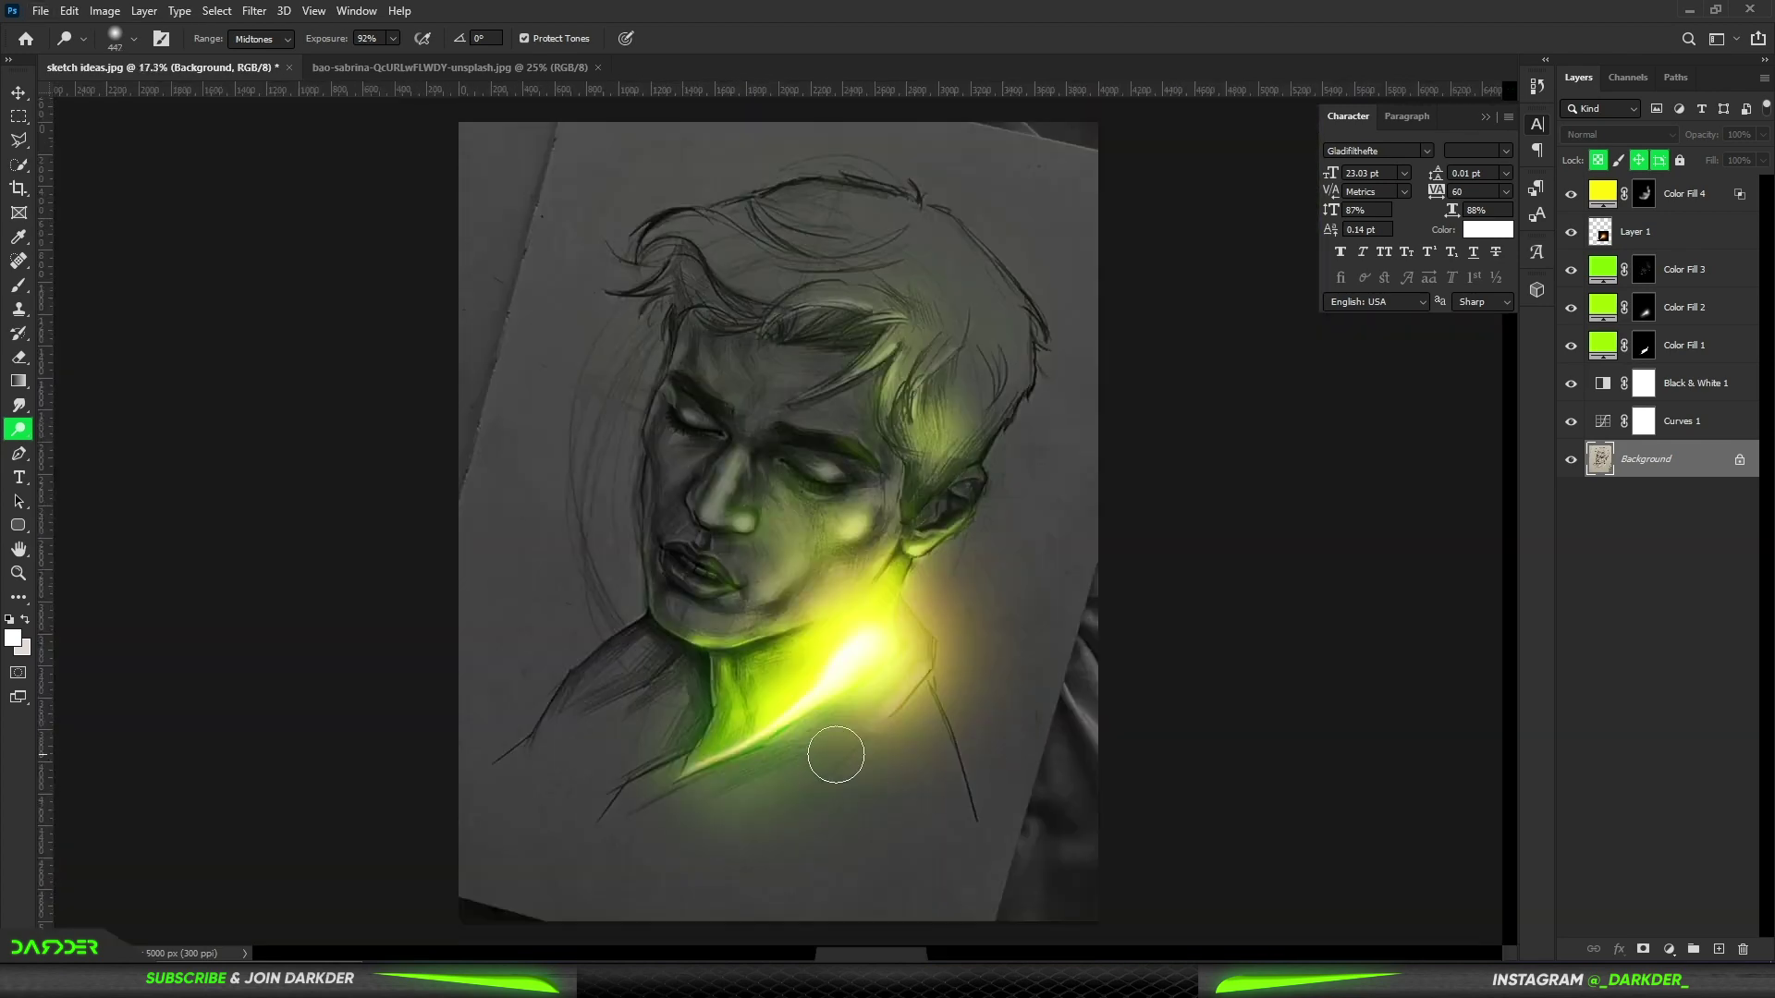
scroll(844, 741, "down", 3)
- Select Layer 1, the neck spark, and keep its blend mode as Screen
left_click(18, 93)
left_click(1655, 231)
left_click(1618, 134)
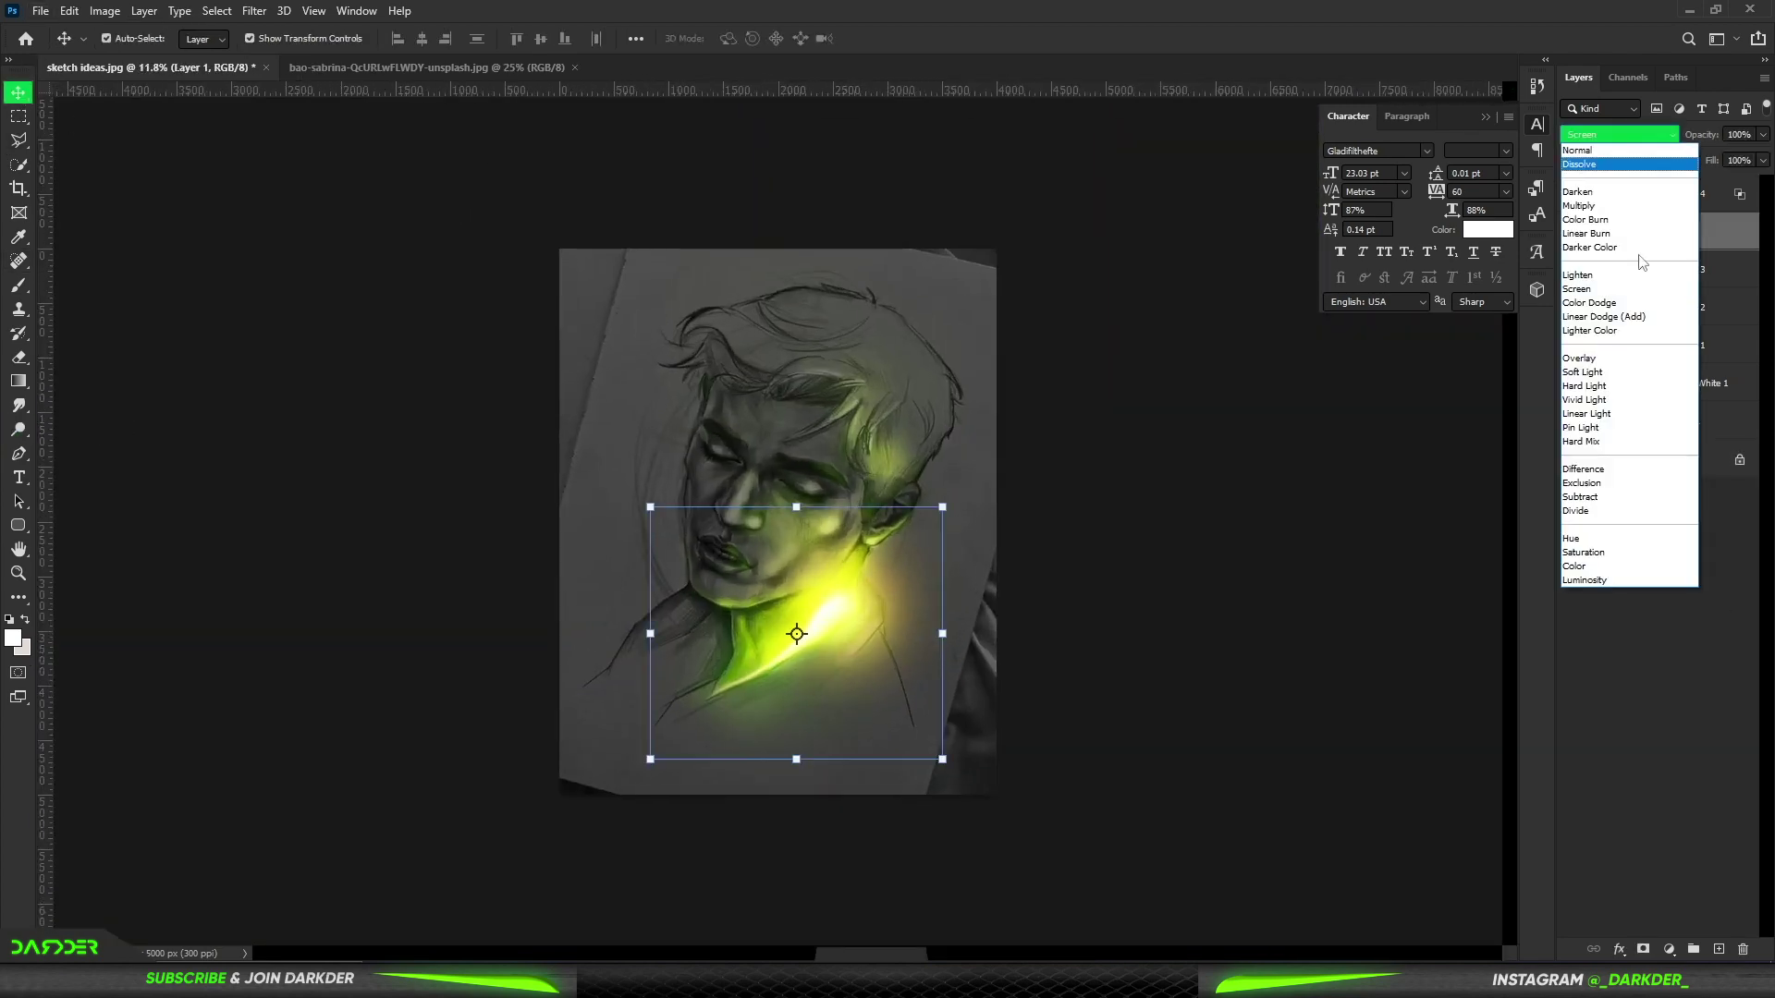
left_click(1657, 785)
- Compare the glow with Layer 1 hidden, set its opacity to 64%, and select all layers
left_click(1570, 231)
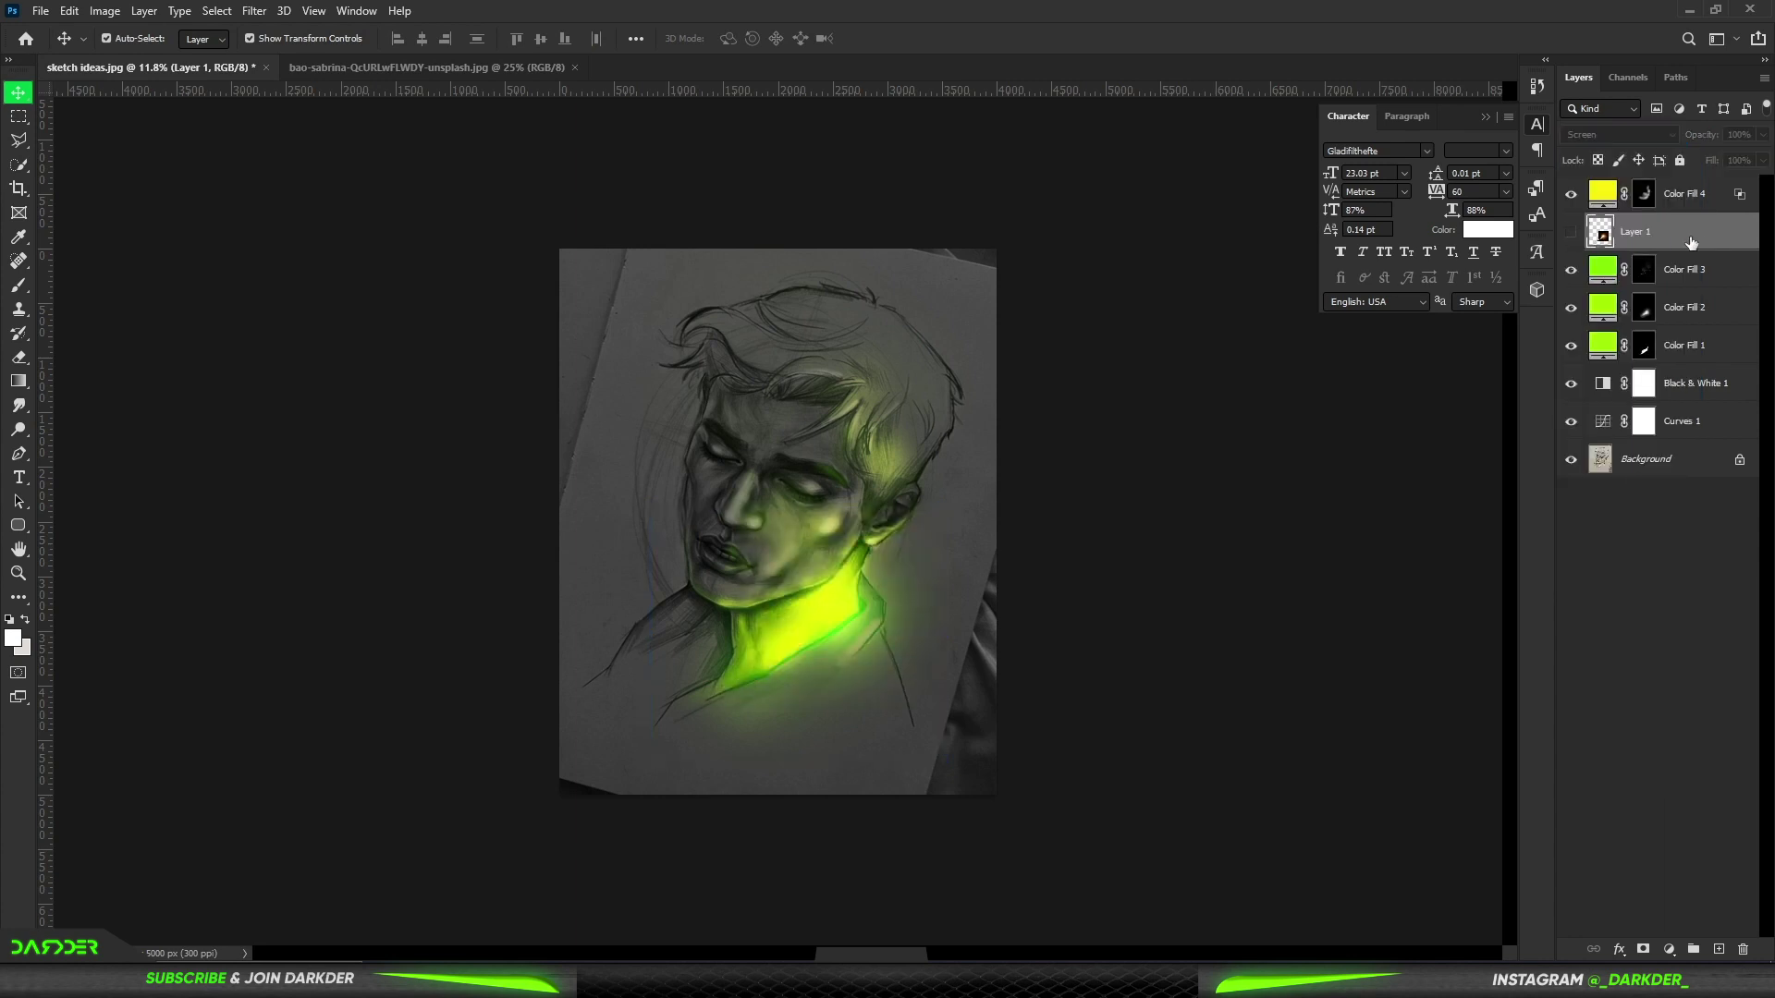
left_click(1571, 232)
left_click_drag(1700, 134, 1661, 145)
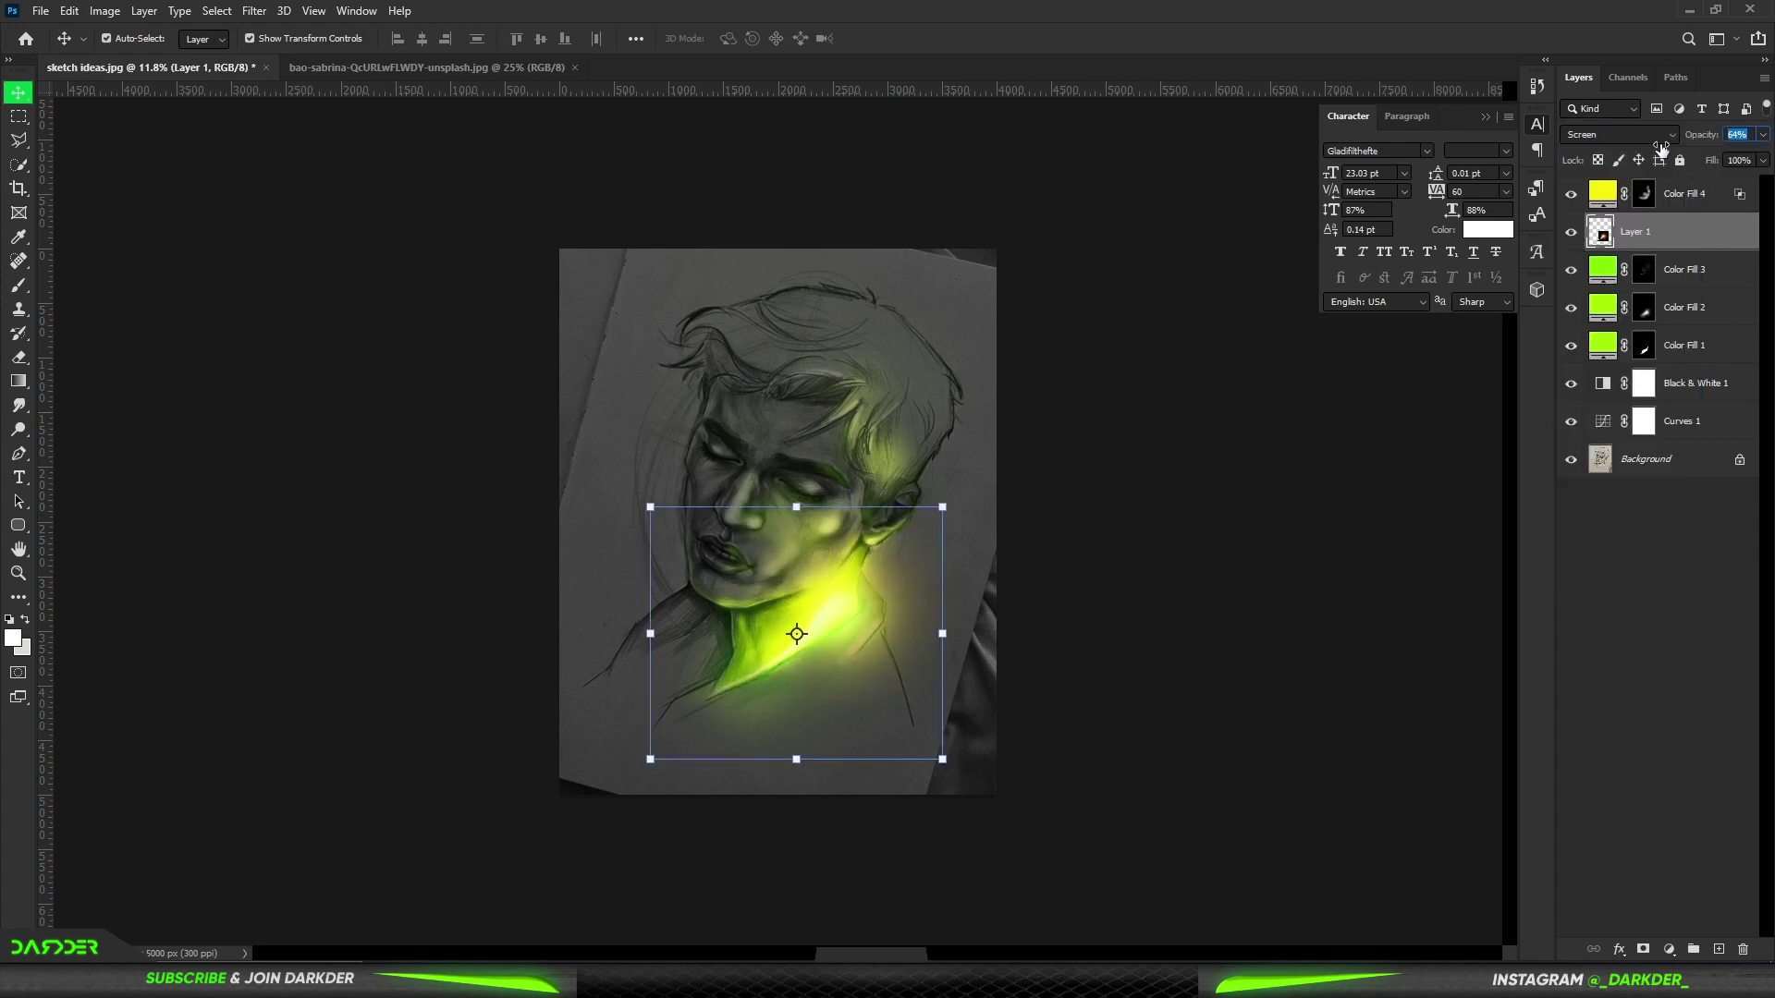
key("ctrl+0")
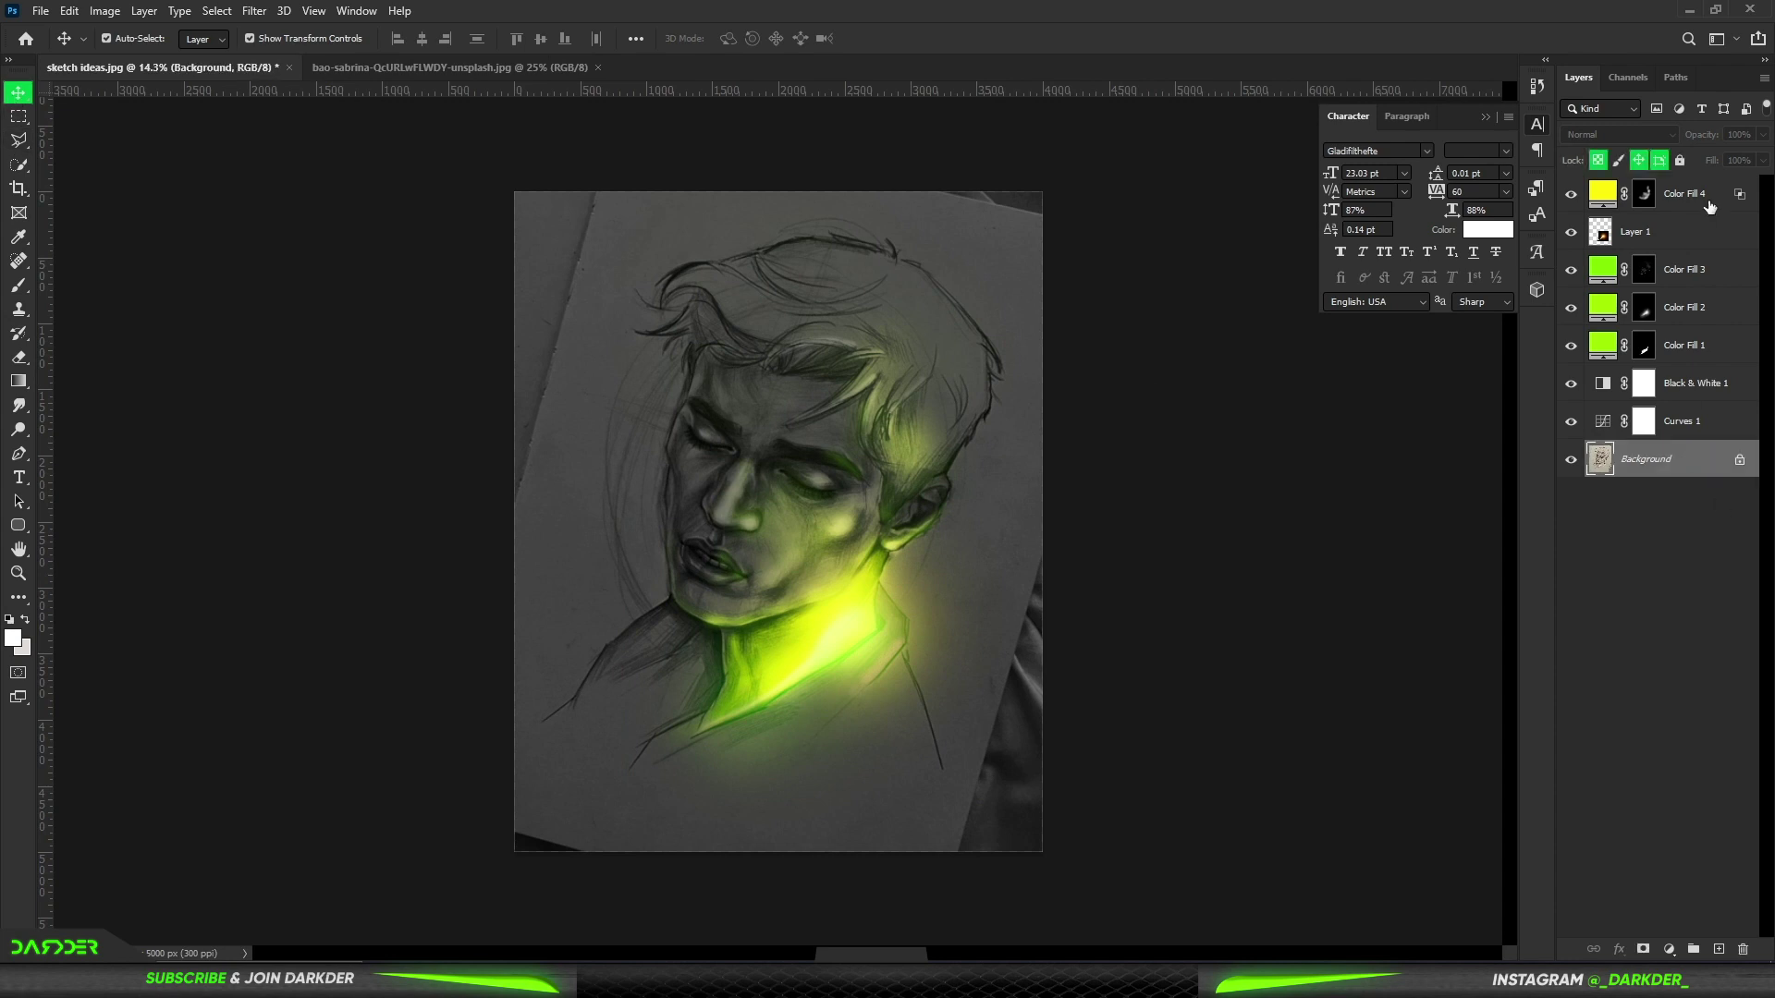
right_click(1680, 458)
- Convert the selected layers into one smart object and apply the Camera Raw Filter
left_click(1678, 434)
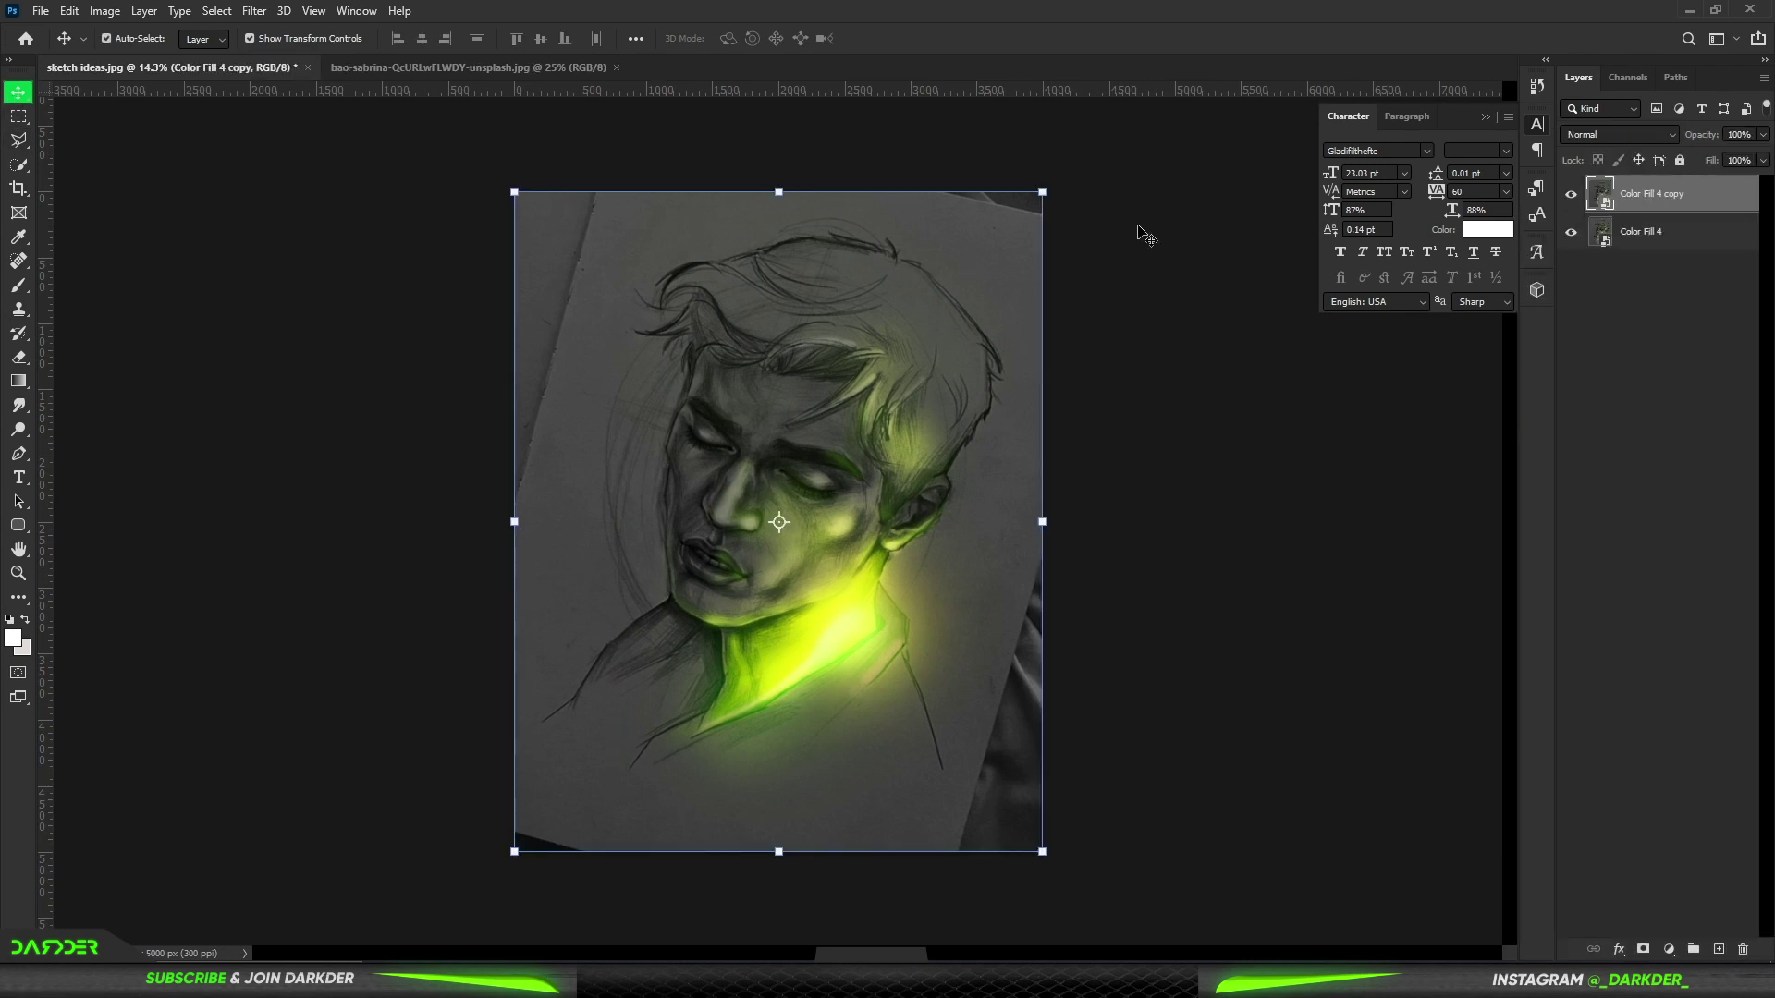
left_click(253, 10)
left_click(296, 148)
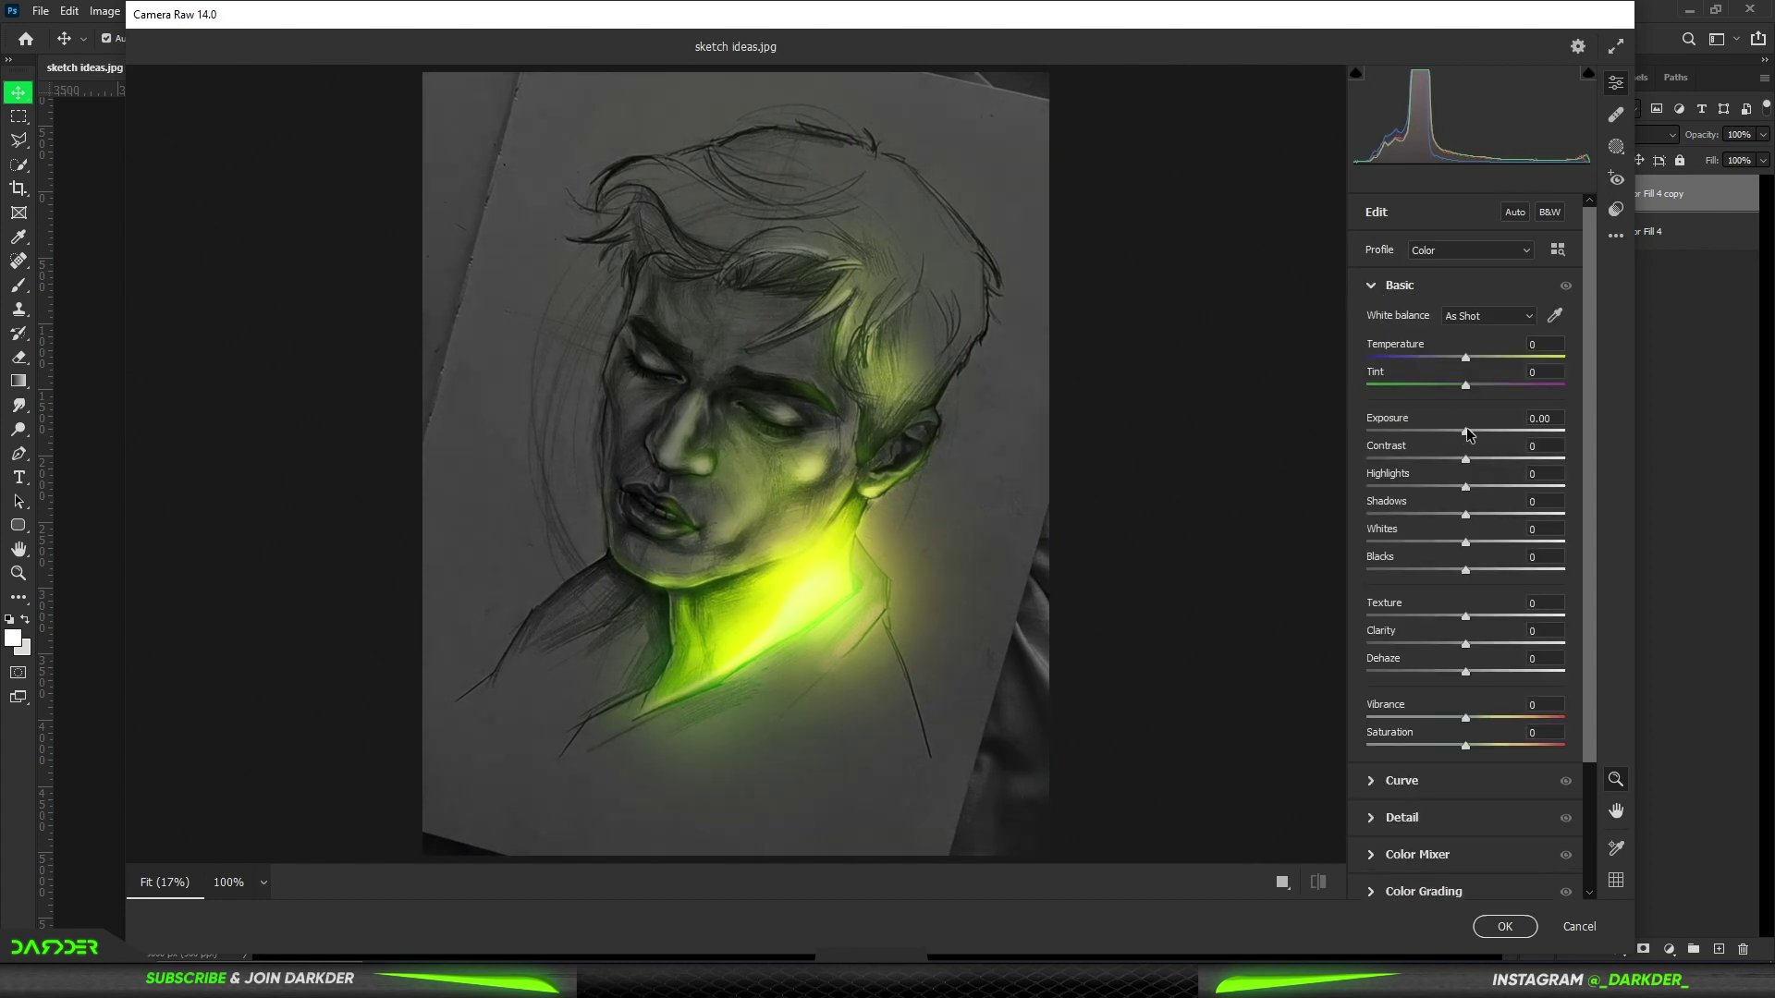
- In Camera Raw, slightly brighten the highlights and add light grain and a darkening vignette
left_click_drag(1465, 486, 1477, 499)
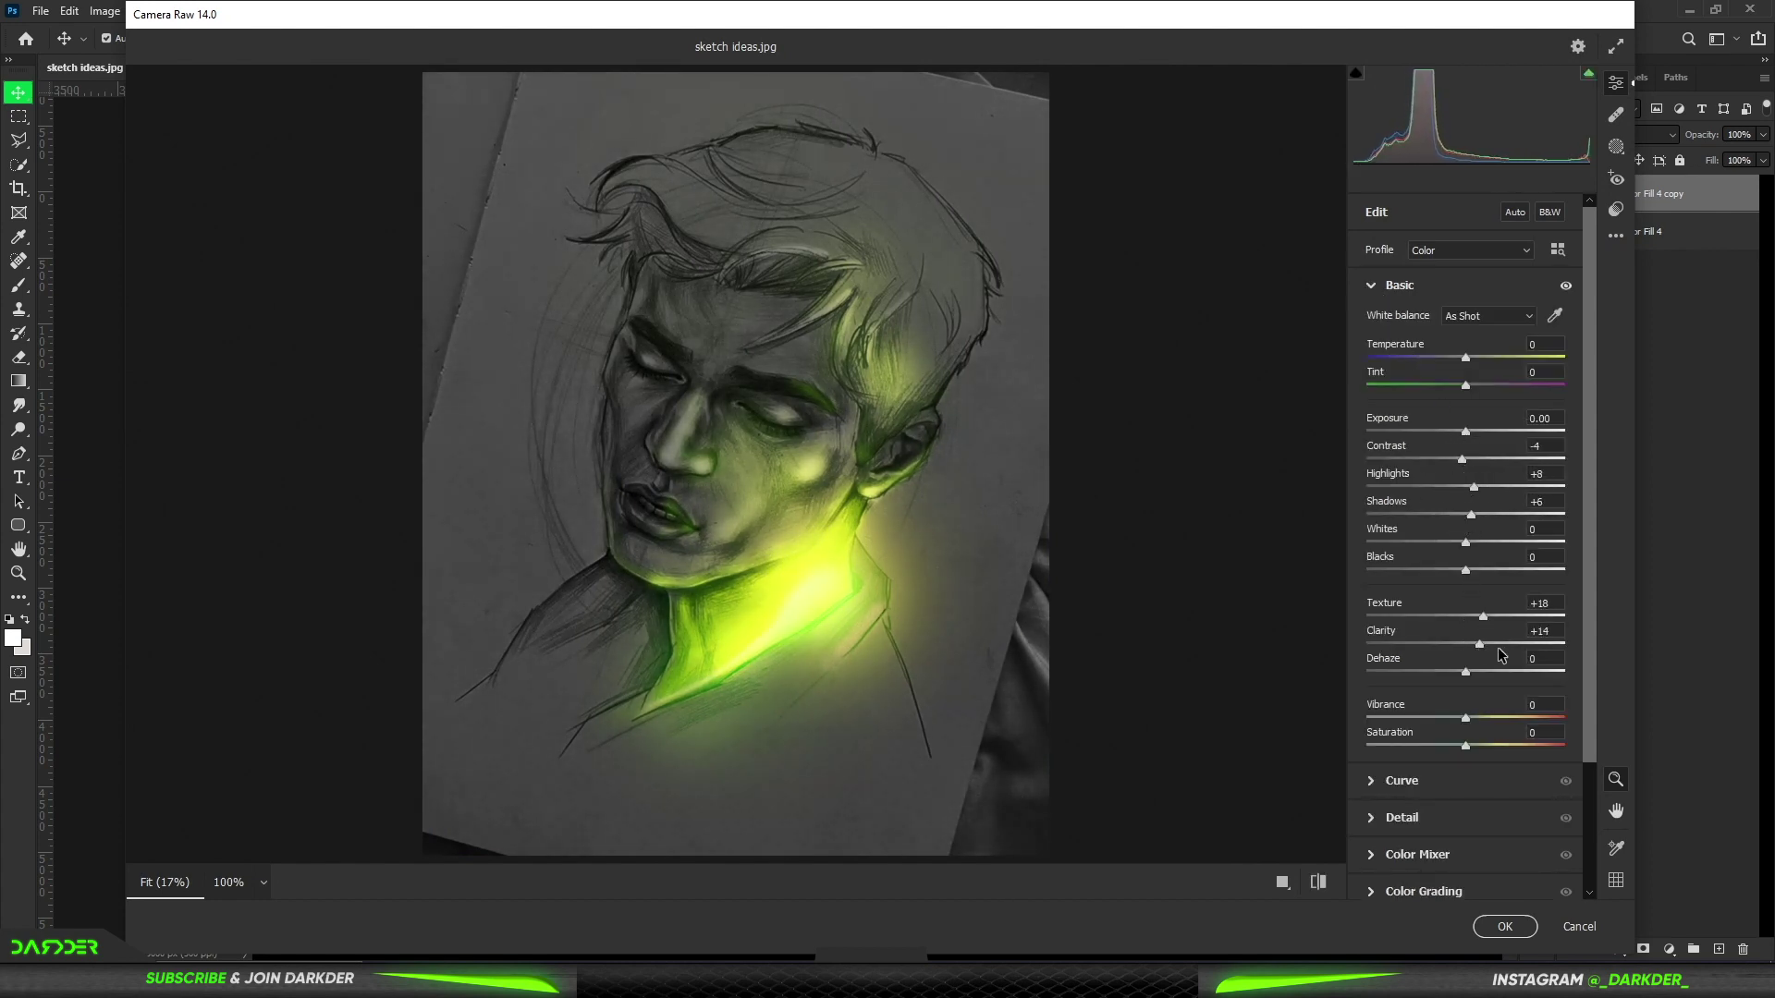
scroll(1479, 716, "down", 5)
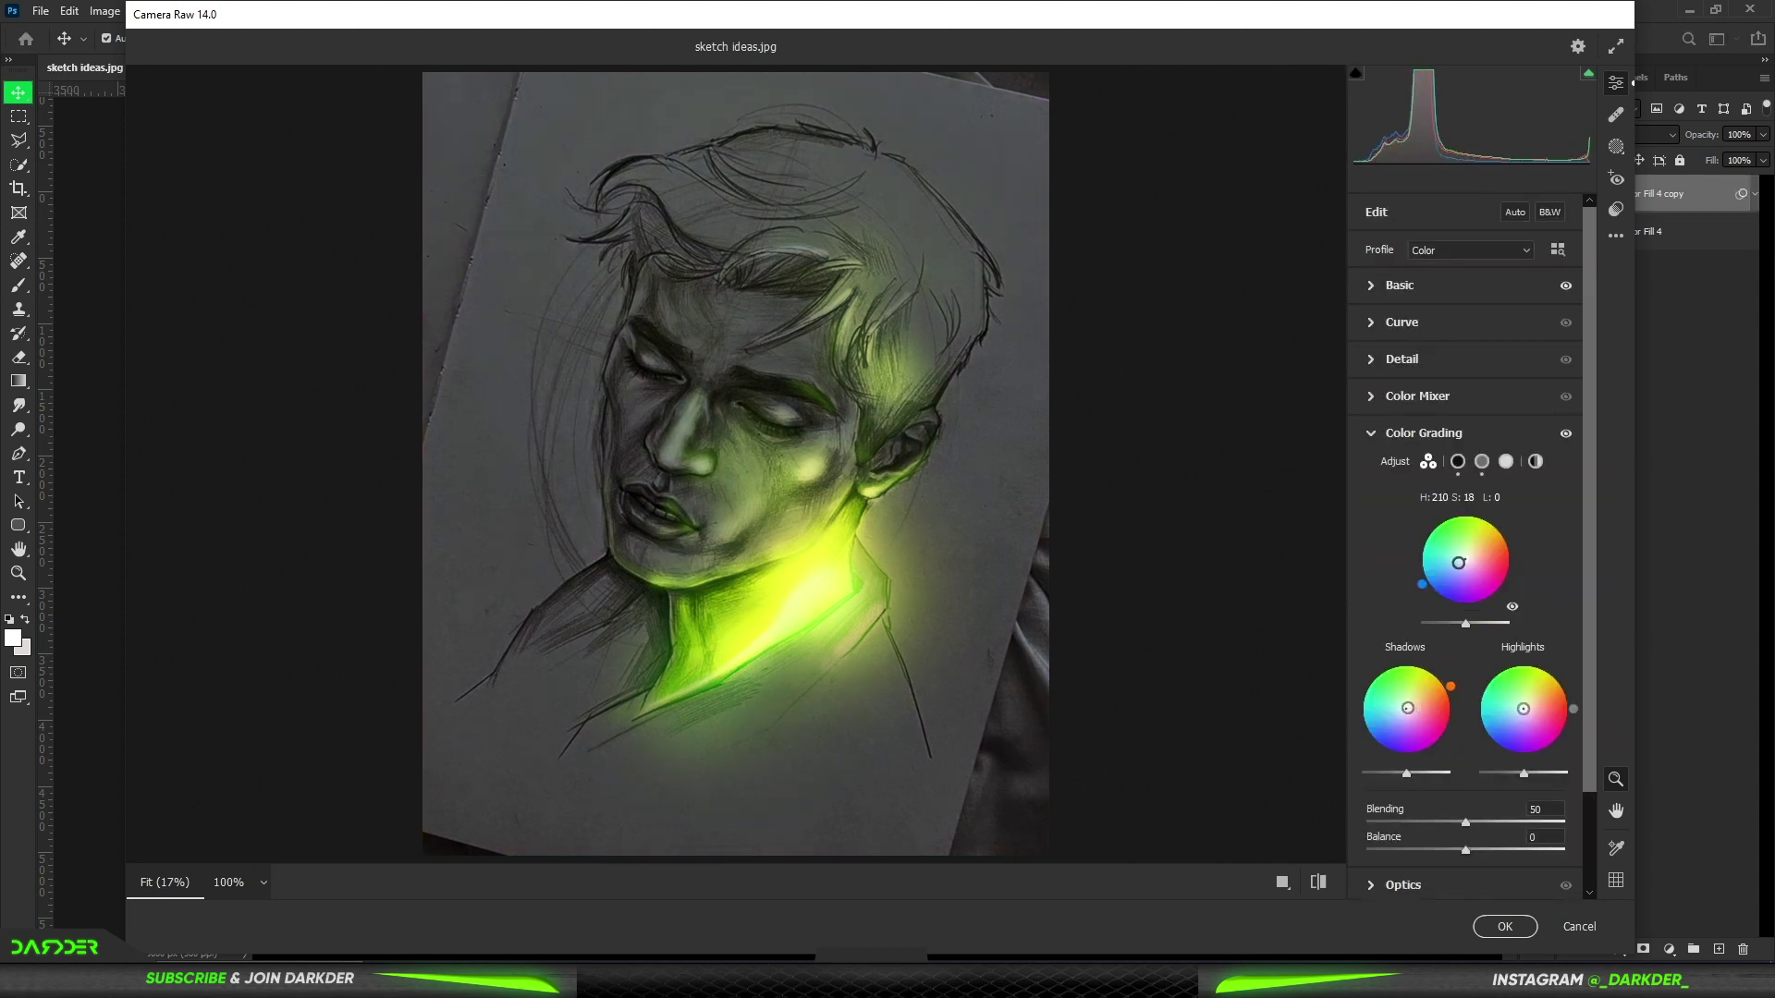
scroll(1496, 659, "down", 3)
left_click(1405, 836)
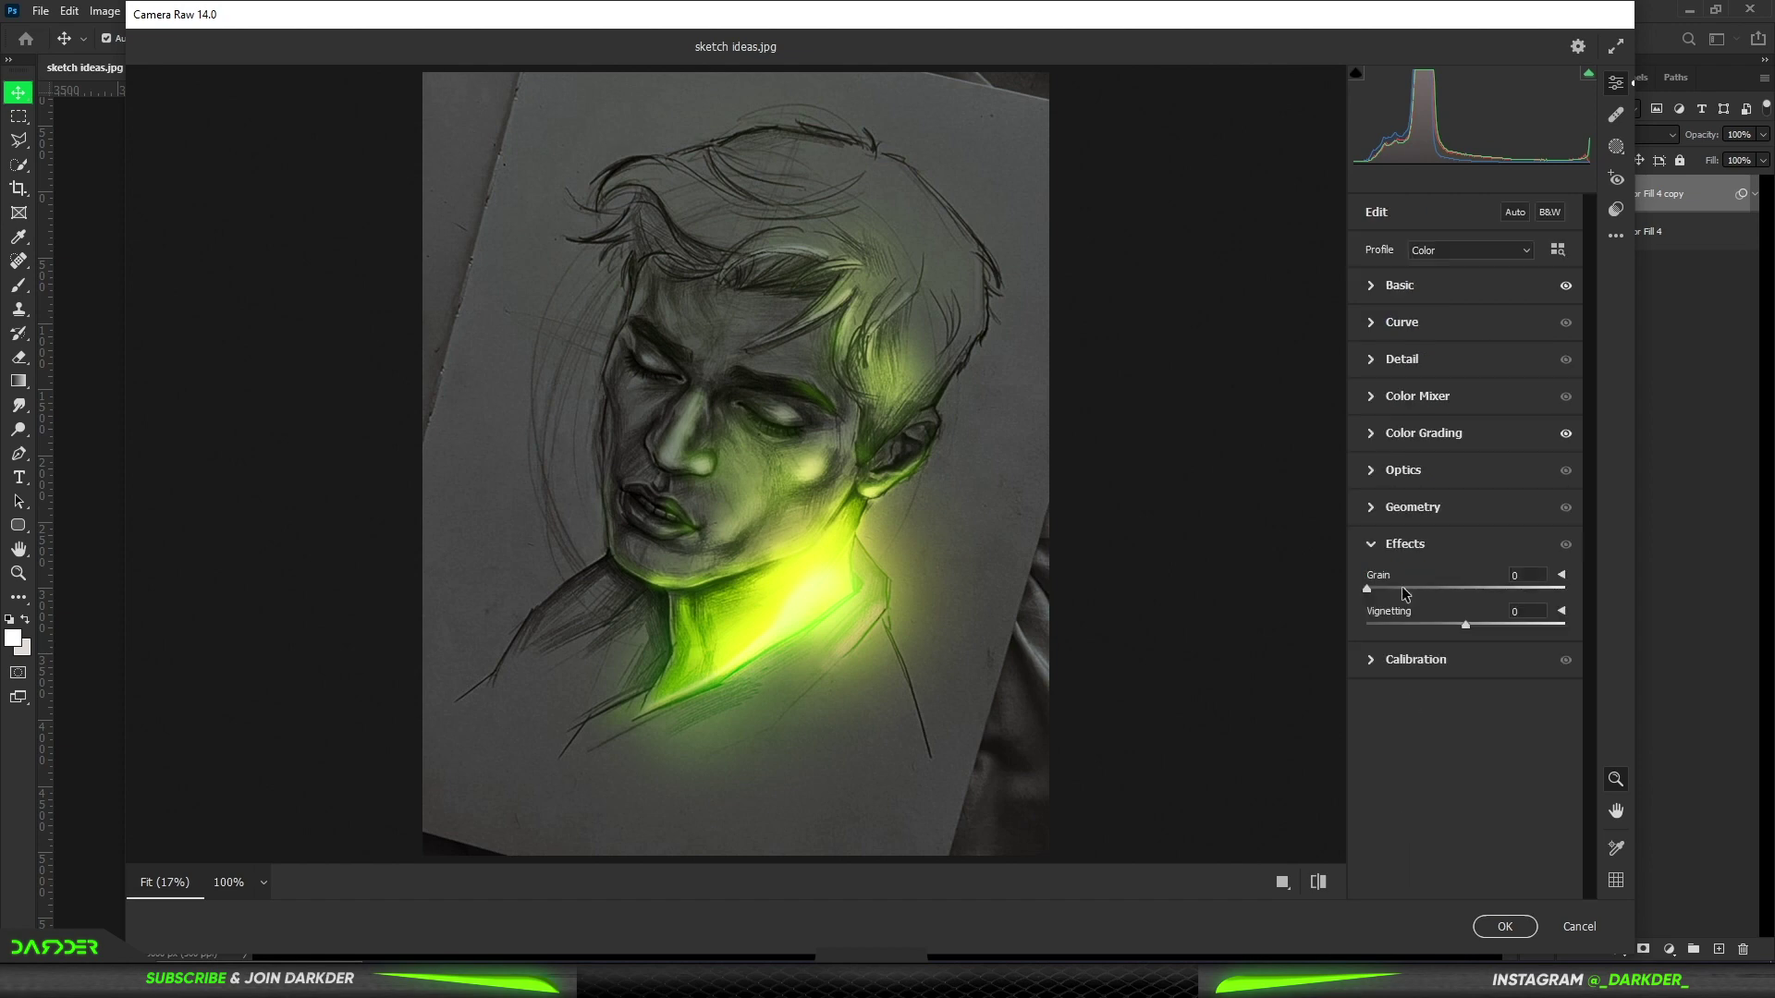
left_click(1447, 625)
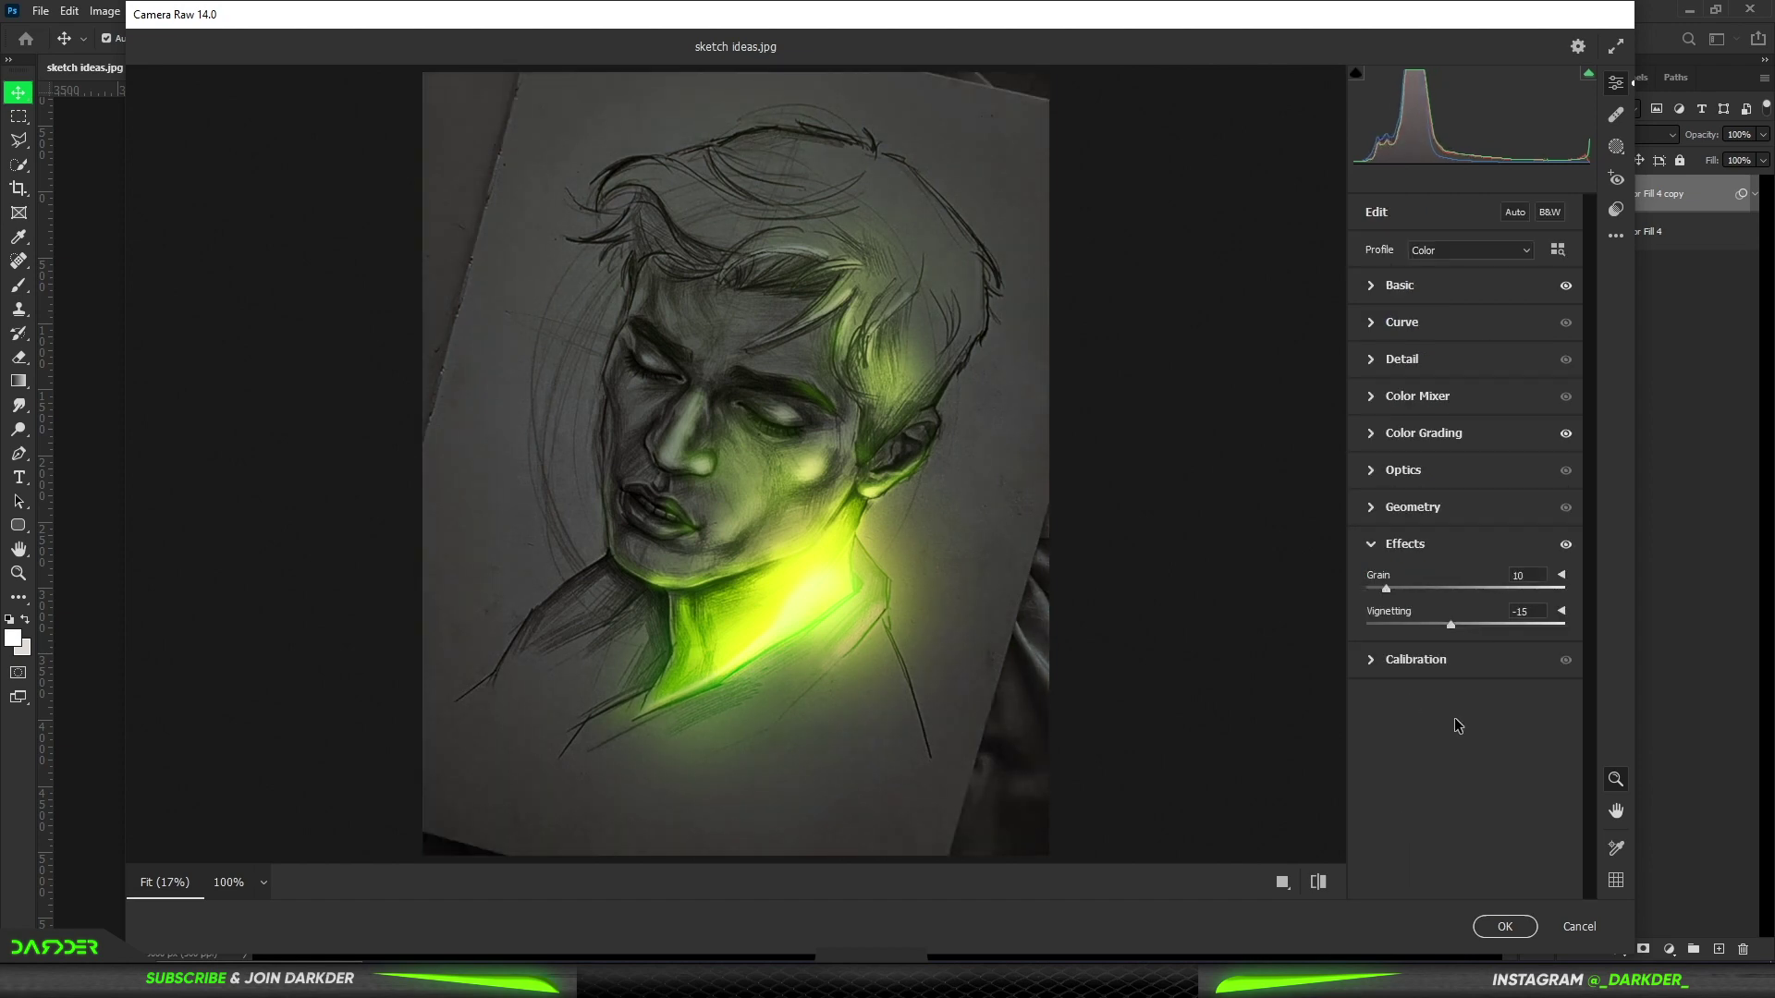
left_click(1369, 285)
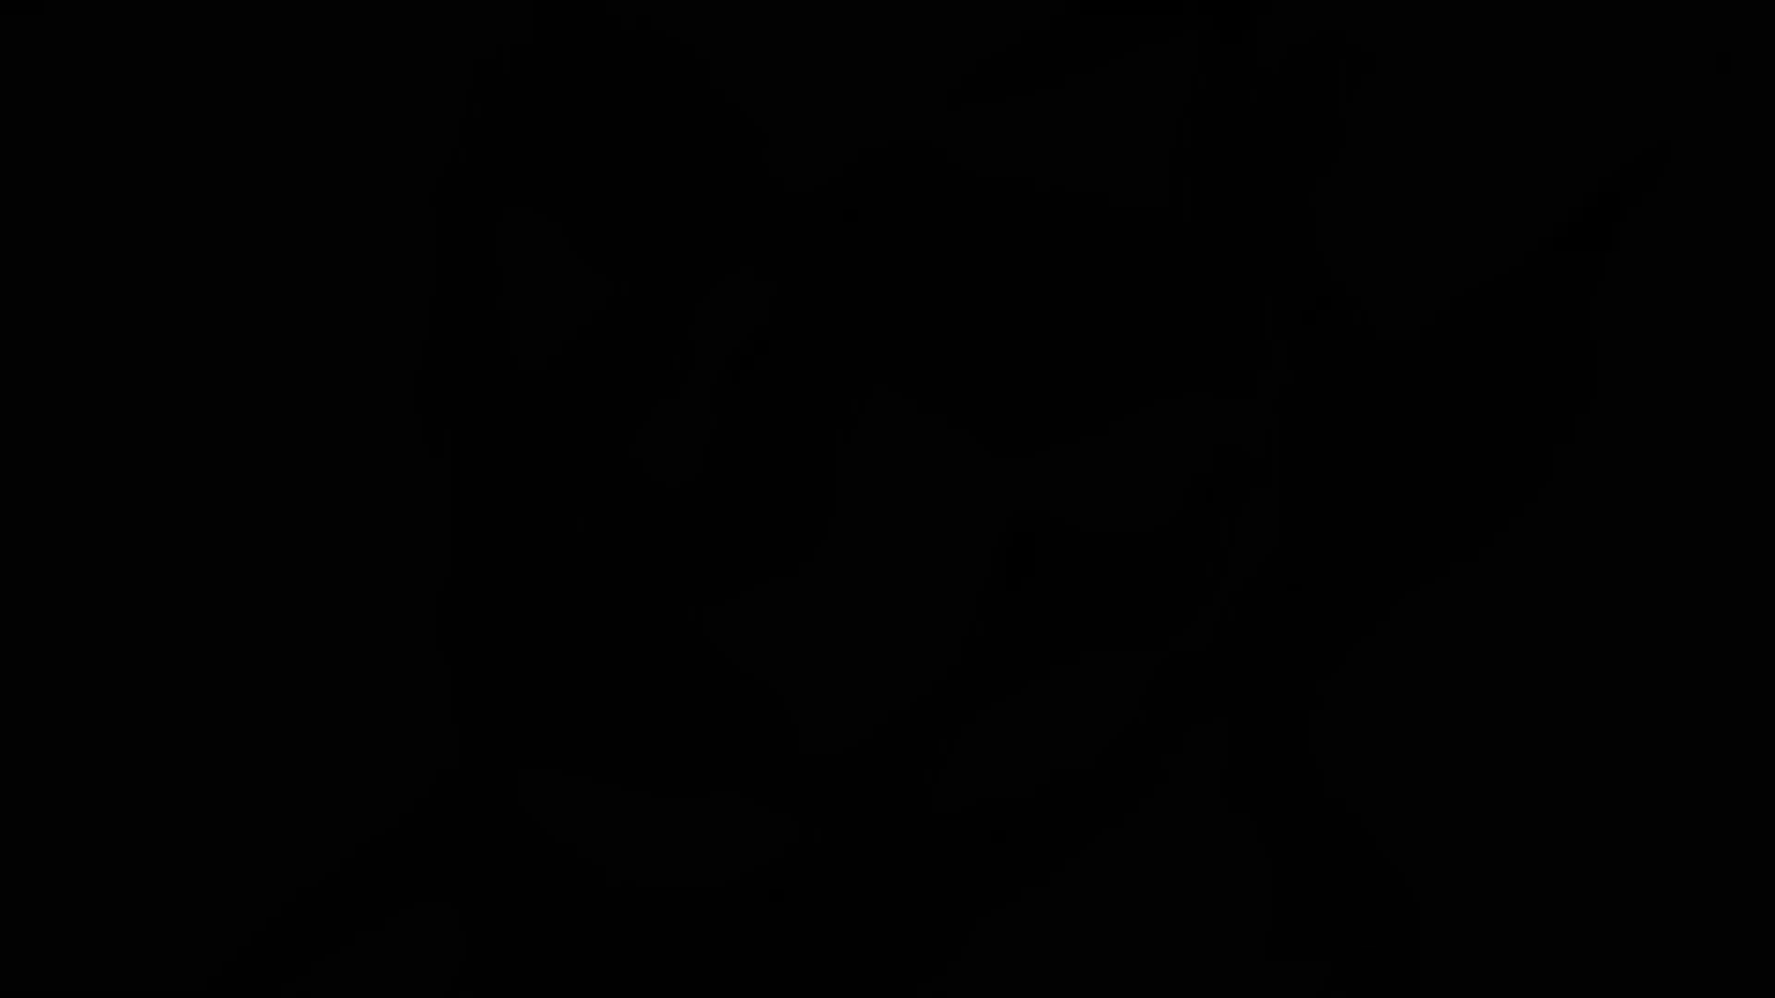